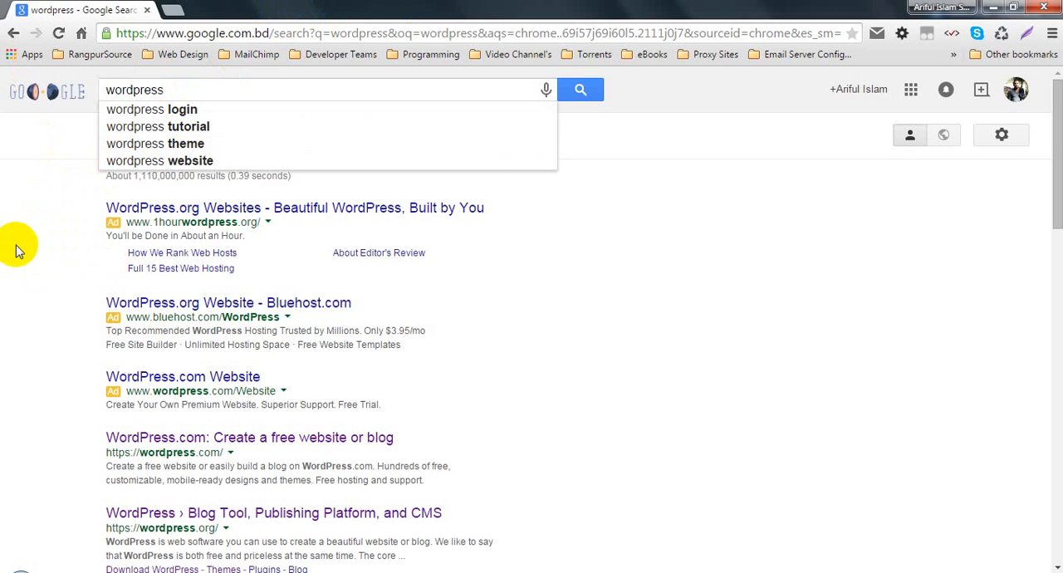
- Search Google for wordpress and open the WordPress.com result in a new tab
click(183, 90)
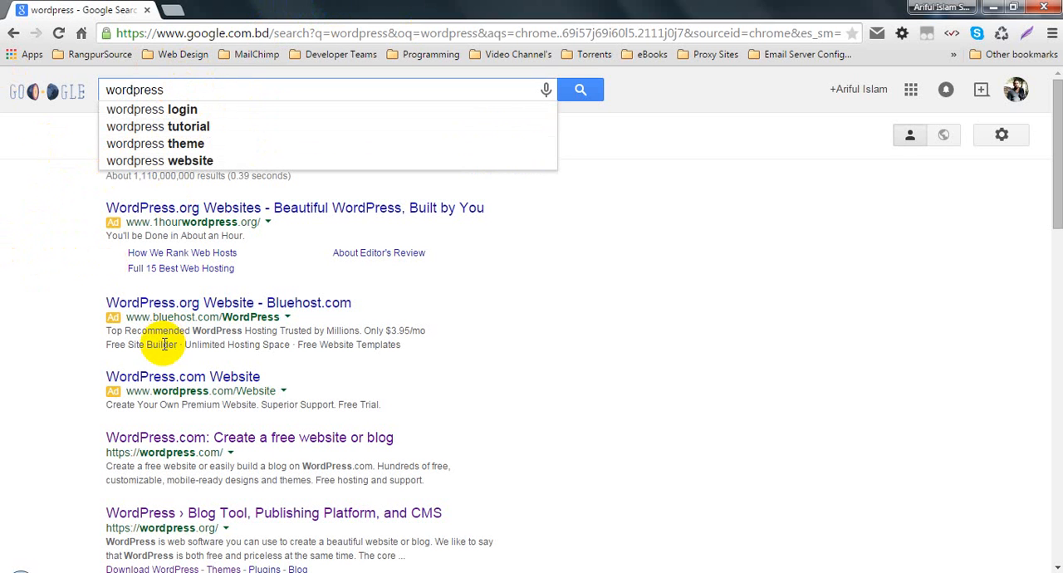
key(Return)
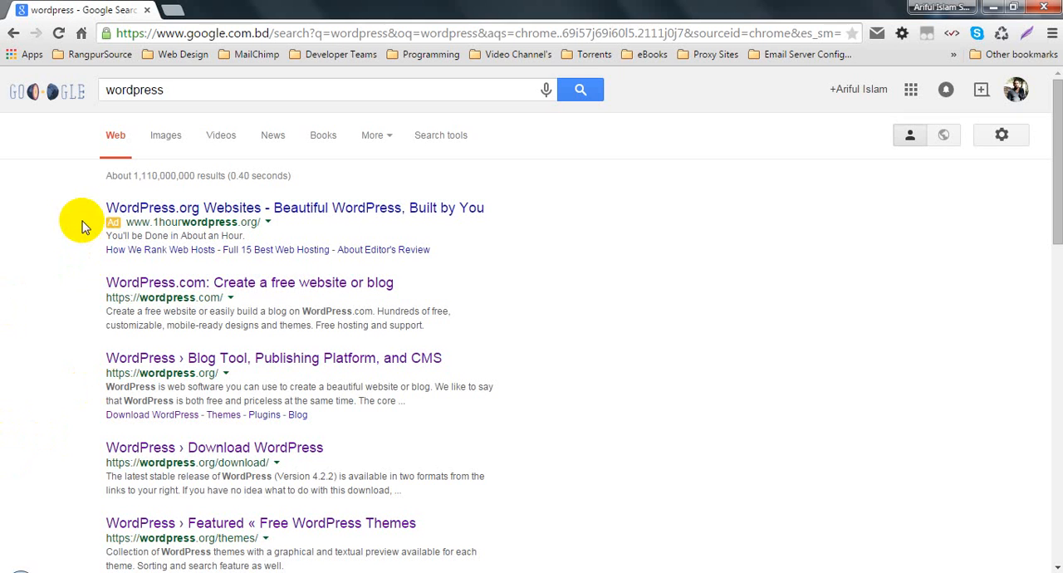
drag(96, 298, 235, 289)
click(88, 285)
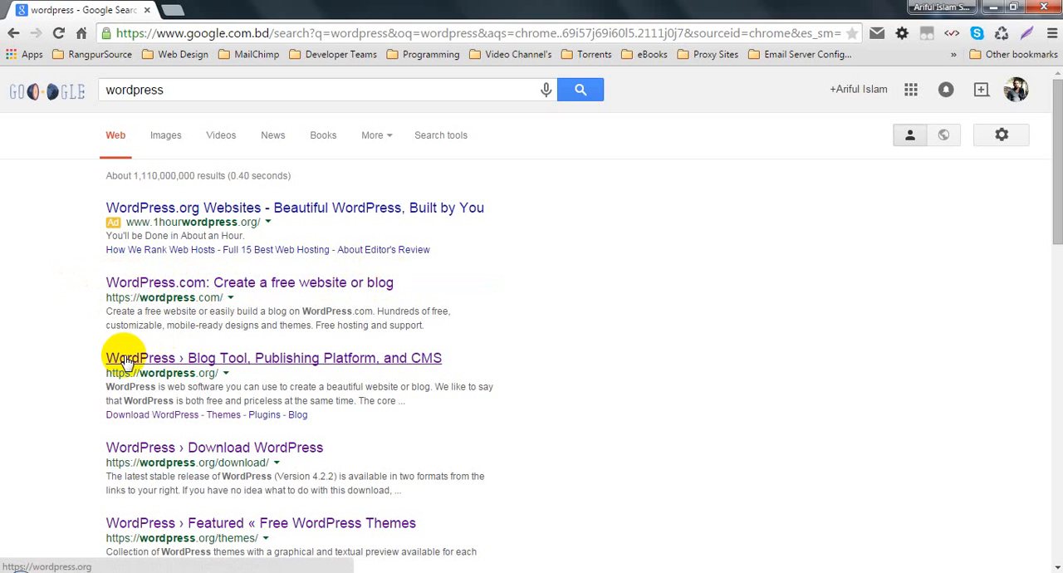
drag(105, 373, 232, 375)
click(88, 360)
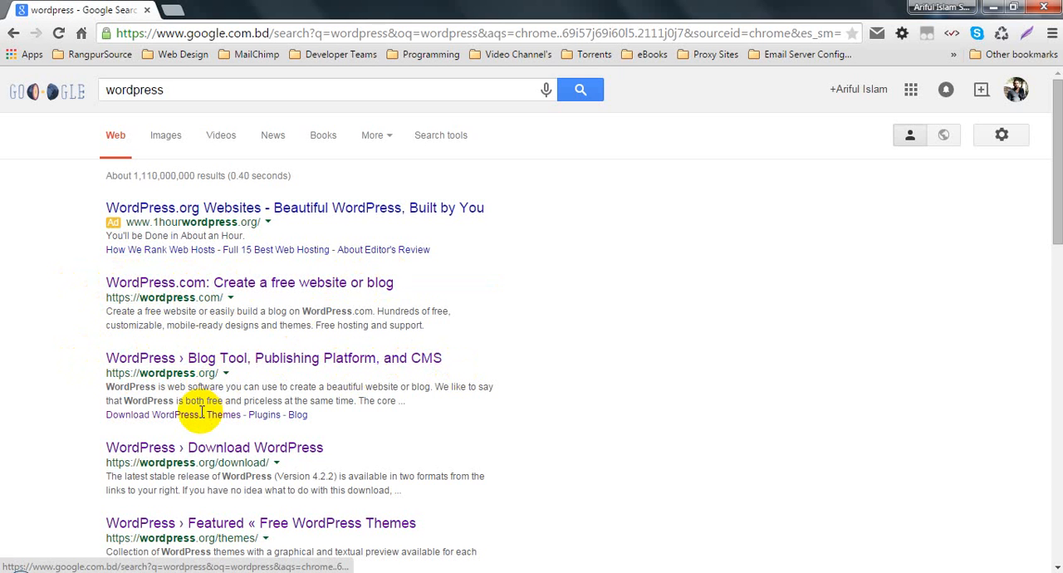
click(196, 289)
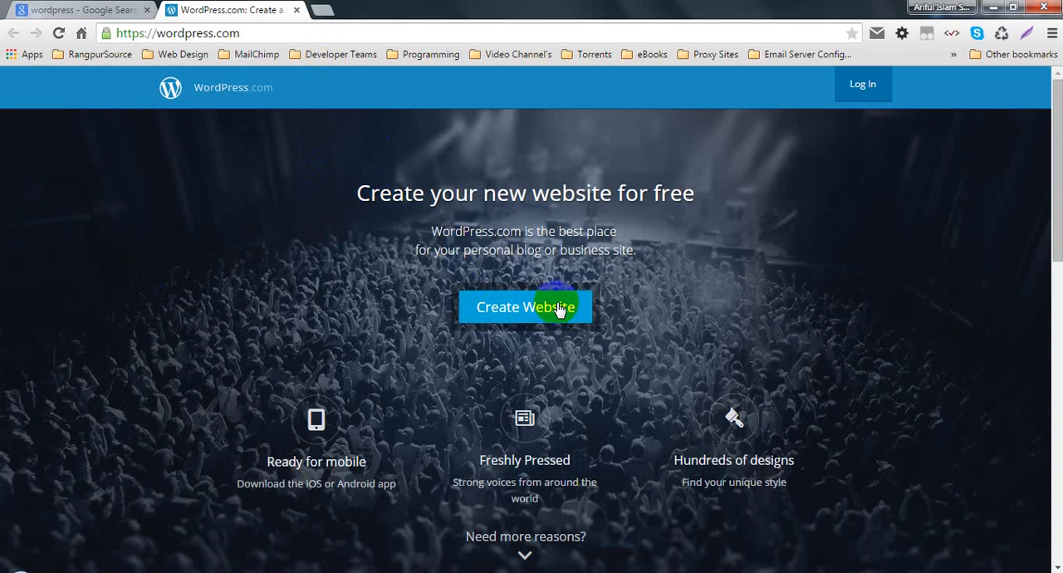
- Review the WordPress.com home page, from the website creation offer down through the feature boxes on support, premium plans and users
click(508, 309)
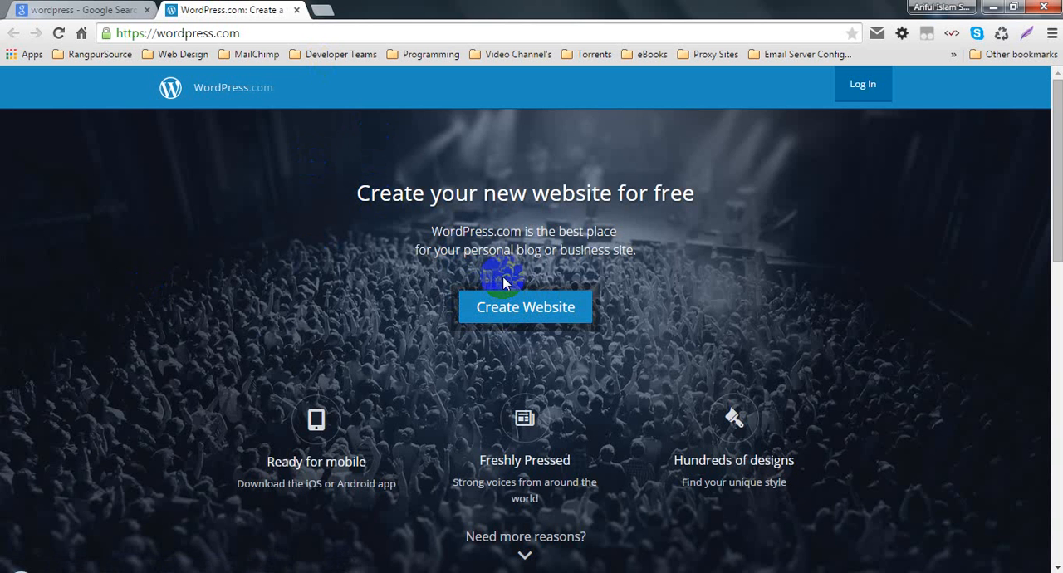
click(564, 306)
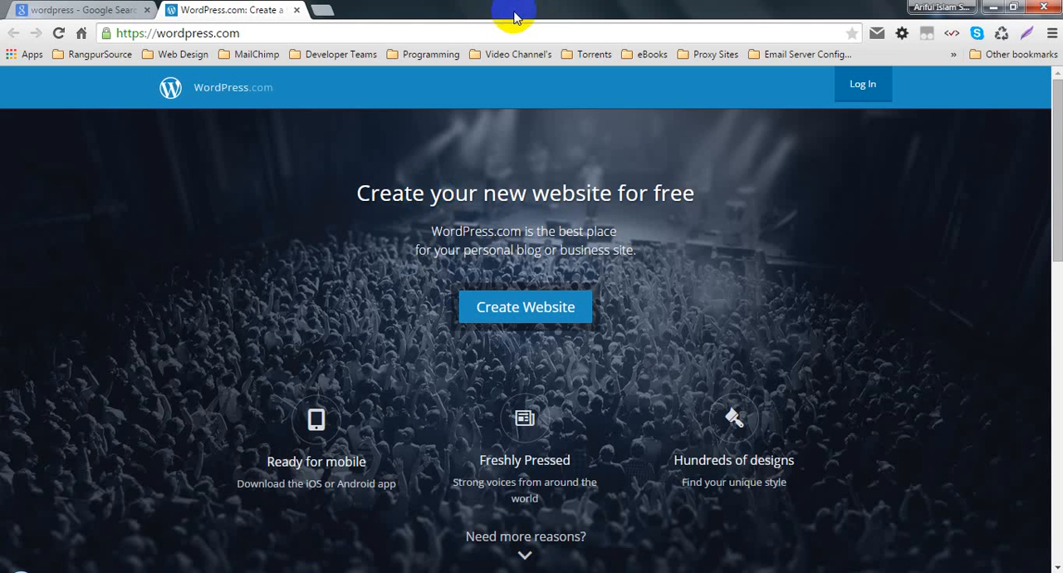
scroll(224, 155, down, 9)
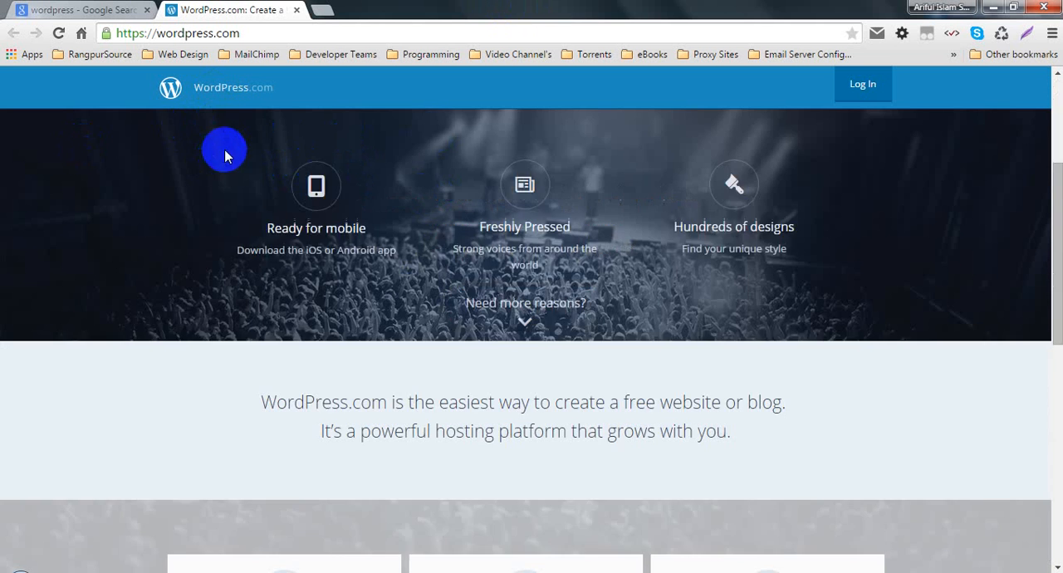
scroll(440, 341, up, 3)
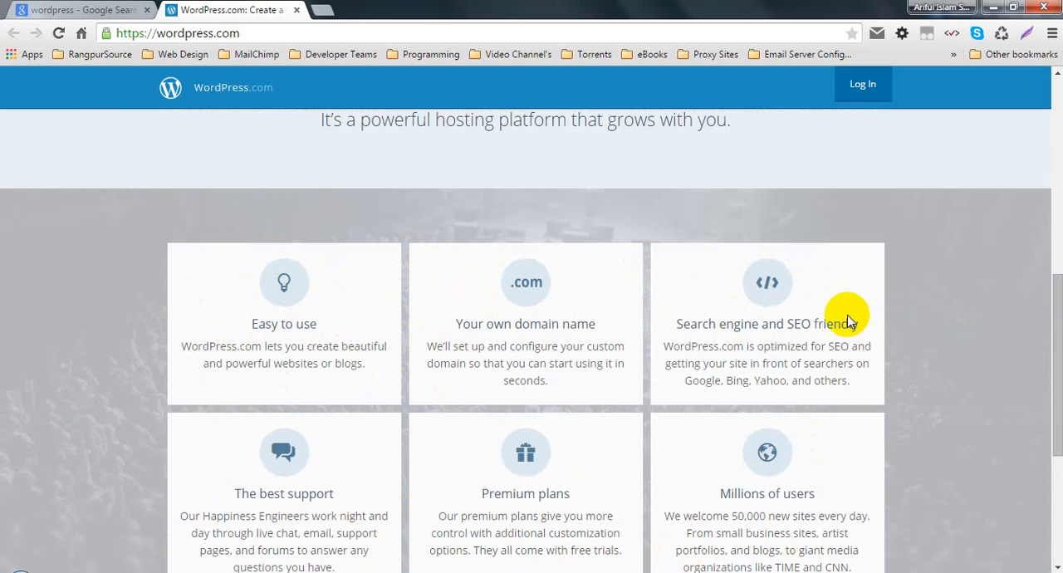
scroll(770, 336, down, 1)
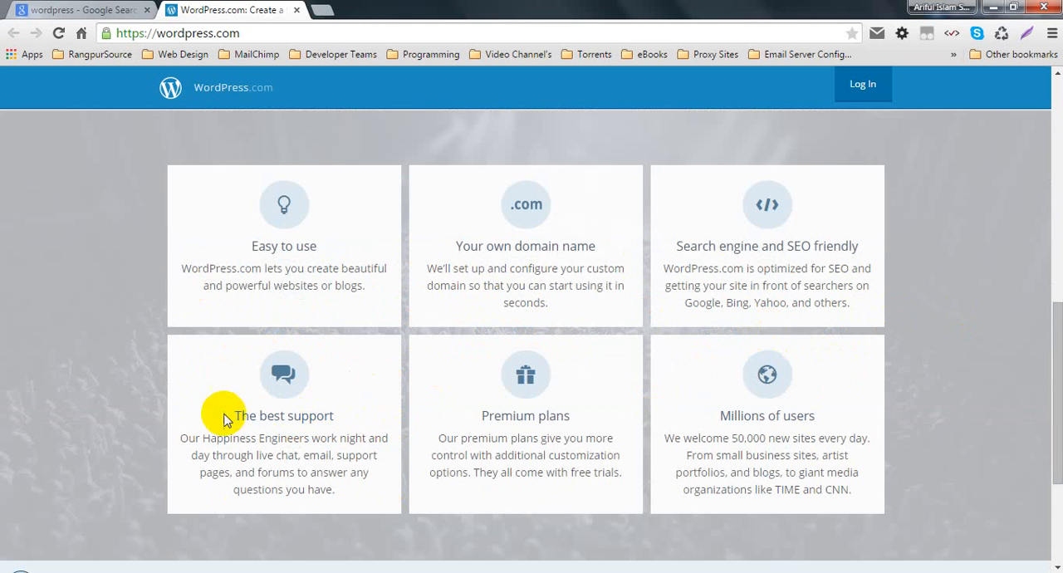
triple_click(338, 417)
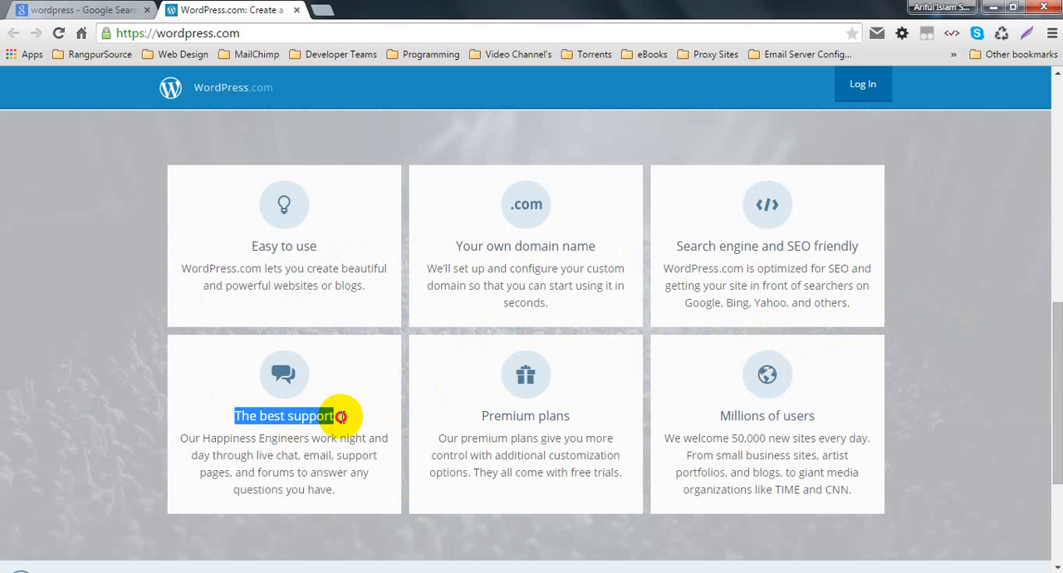
click(490, 415)
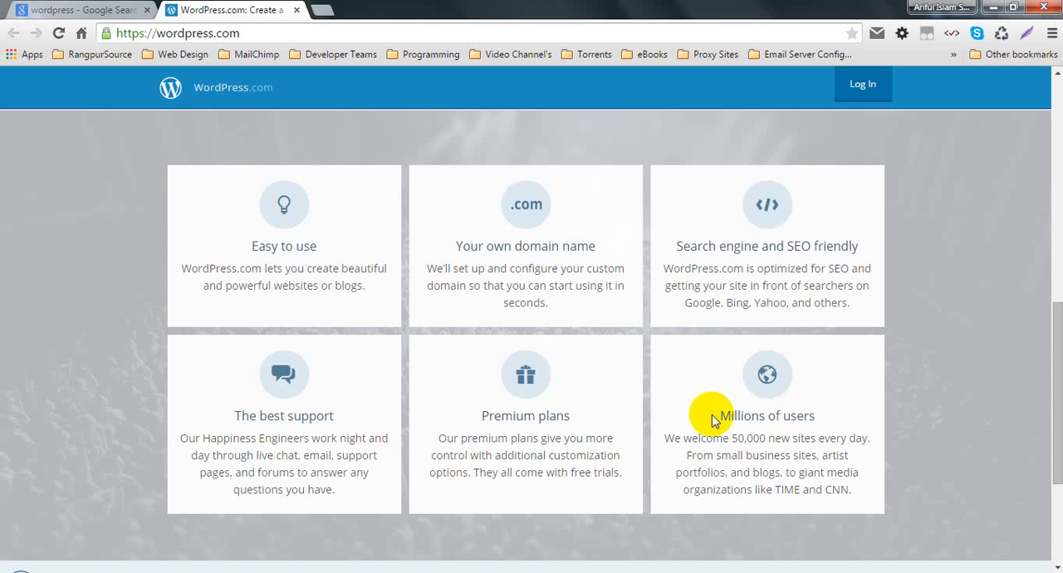
scroll(268, 260, down, 3)
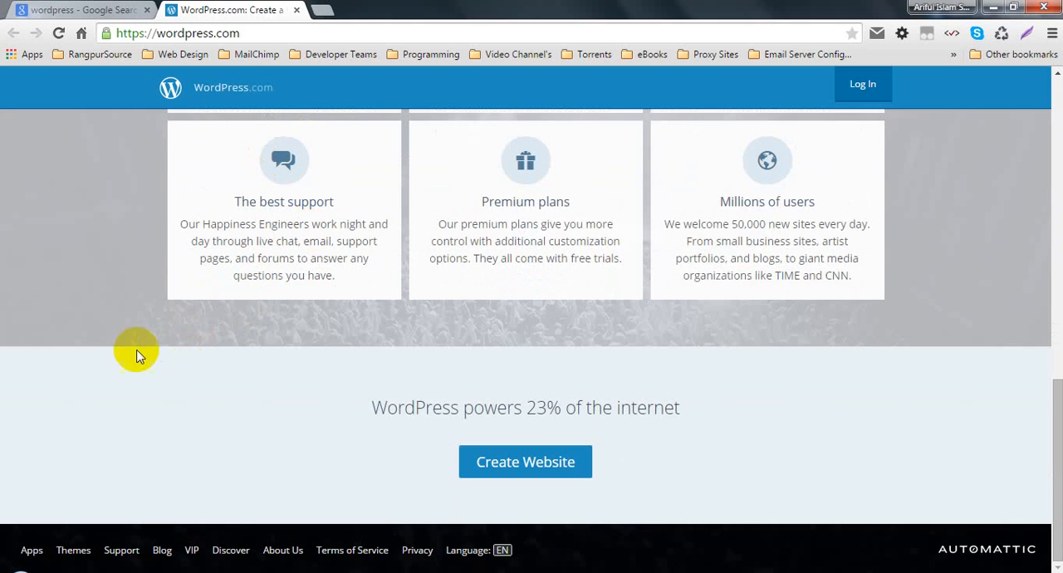
- Start creating a website on WordPress.com and check the site address field and step indicator of the signup form
click(514, 467)
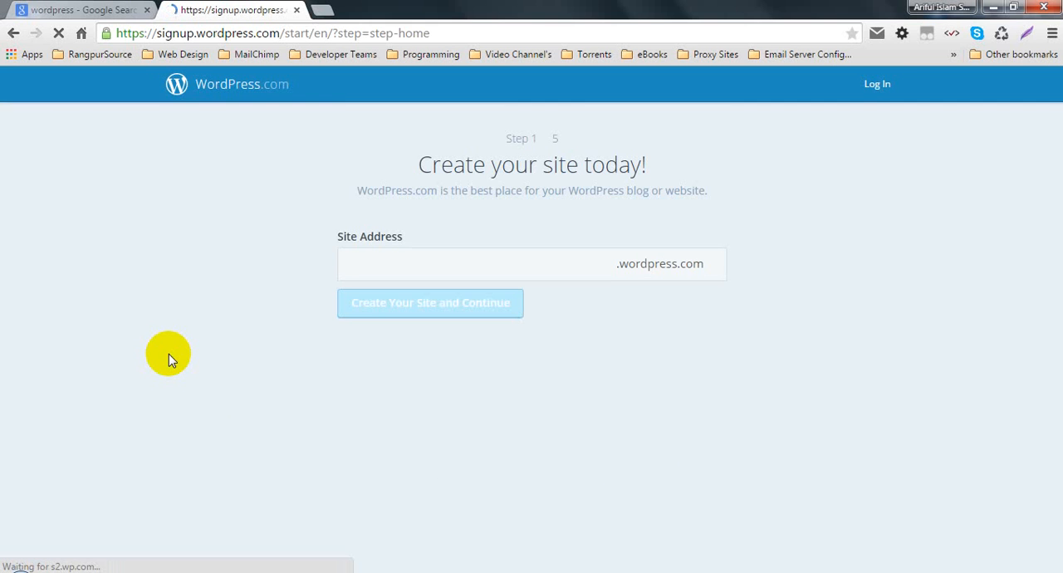
click(403, 264)
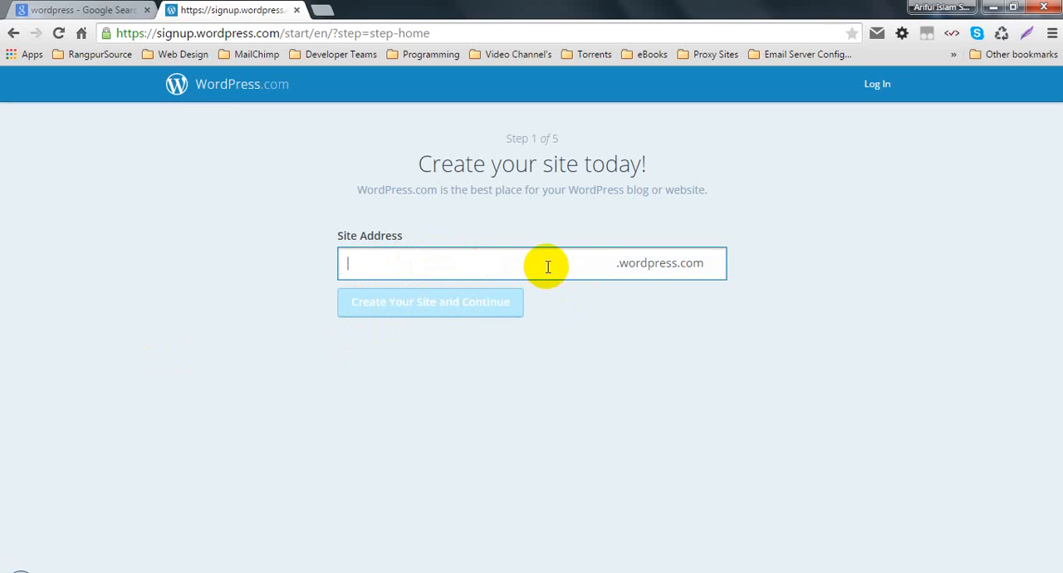
drag(498, 139, 626, 142)
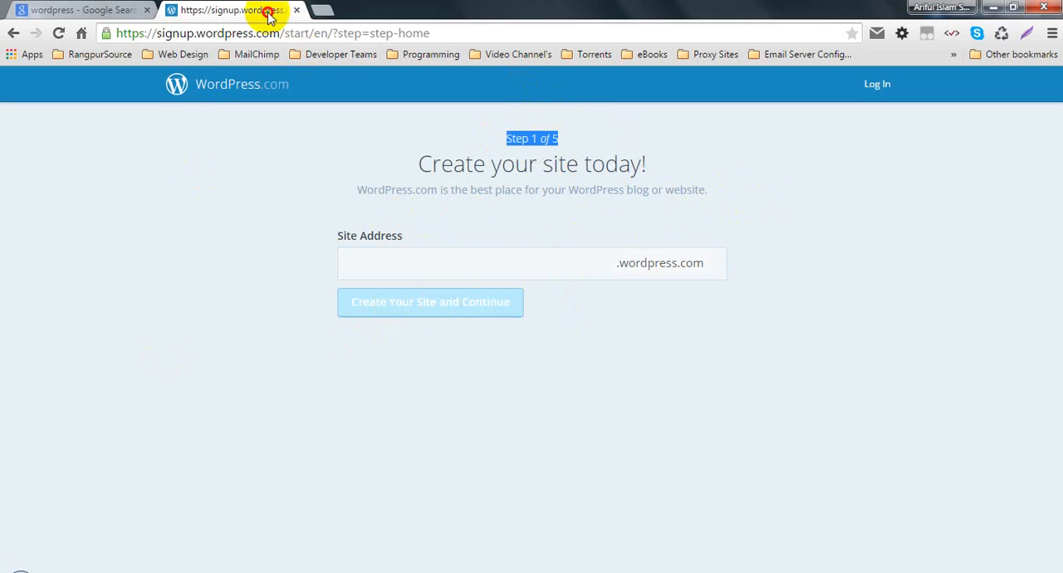
- Move the WordPress.com signup tab ahead of the Google results tab, and open the wordpress.org result from the search page in a new tab
drag(268, 11, 2, 12)
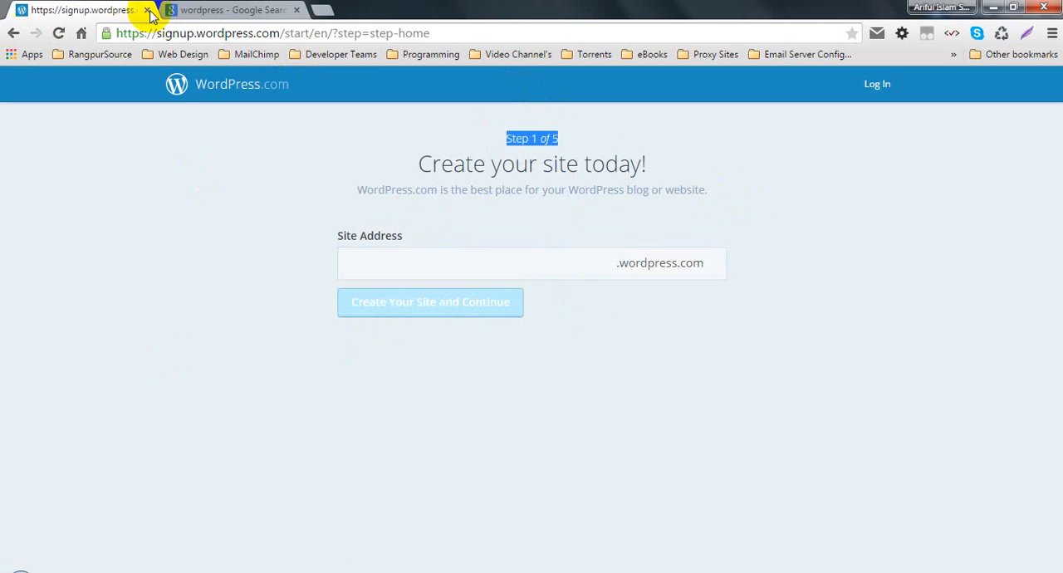
click(148, 179)
click(237, 10)
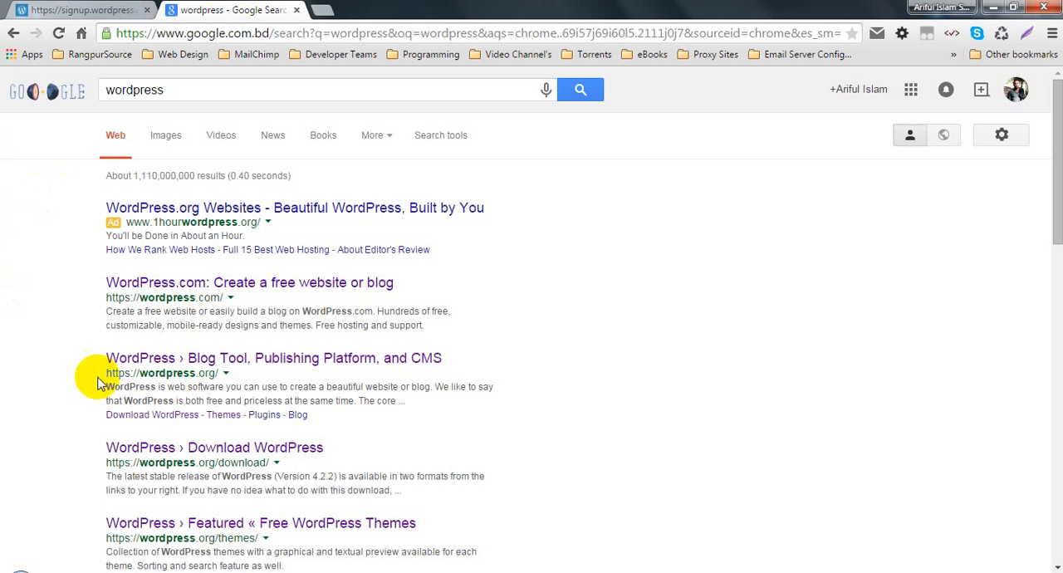
click(125, 359)
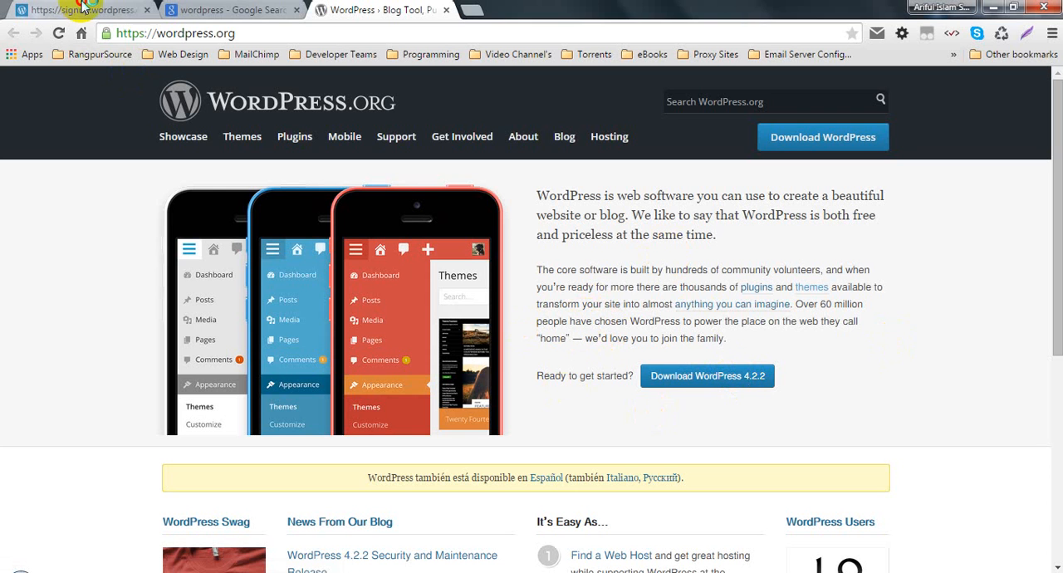
- Compare the WordPress.com signup page with the WordPress.org home page, and read the WordPress.org description of the core software
click(82, 10)
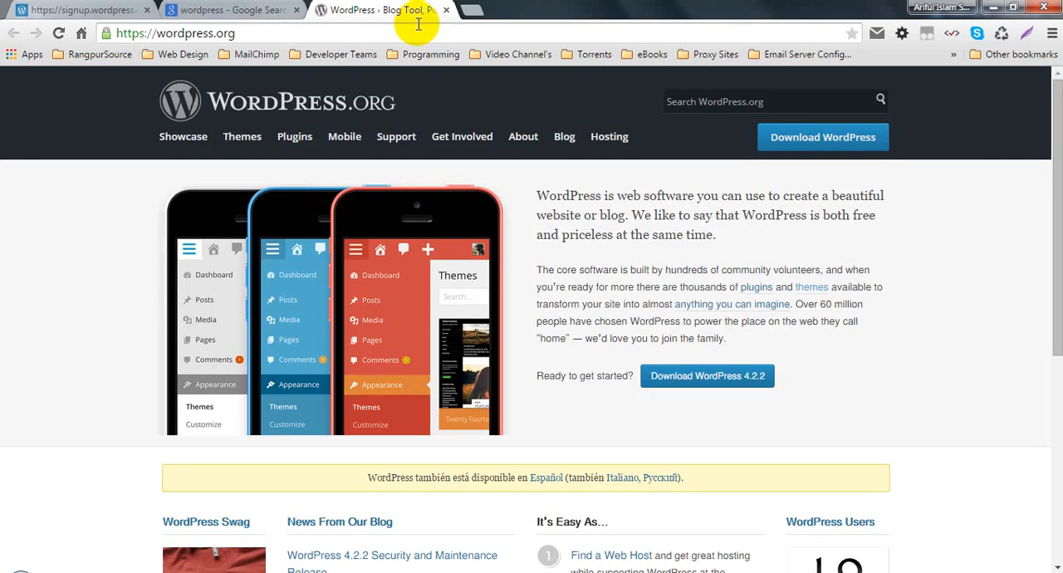
click(391, 10)
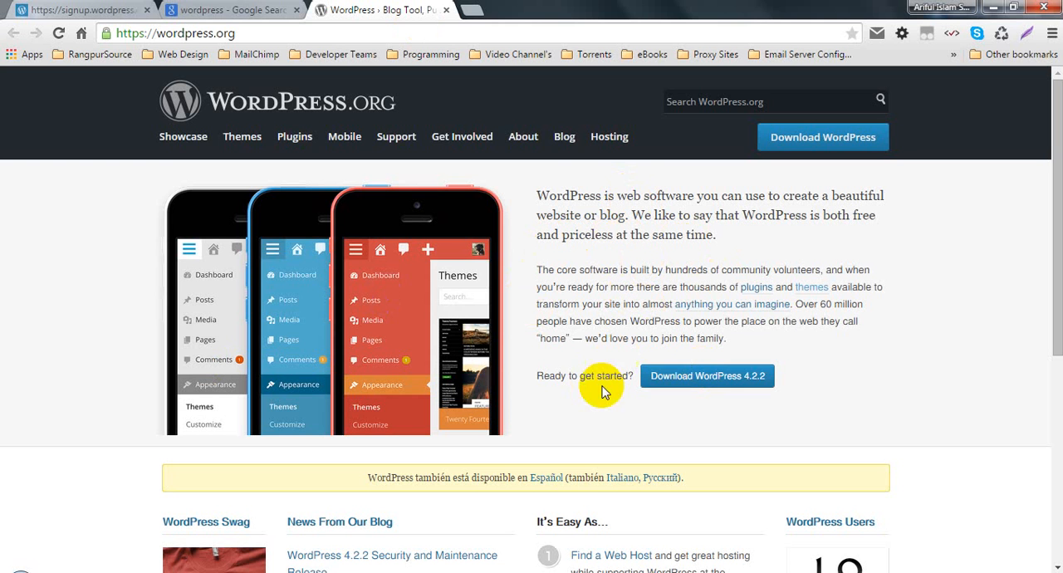
scroll(487, 328, down, 5)
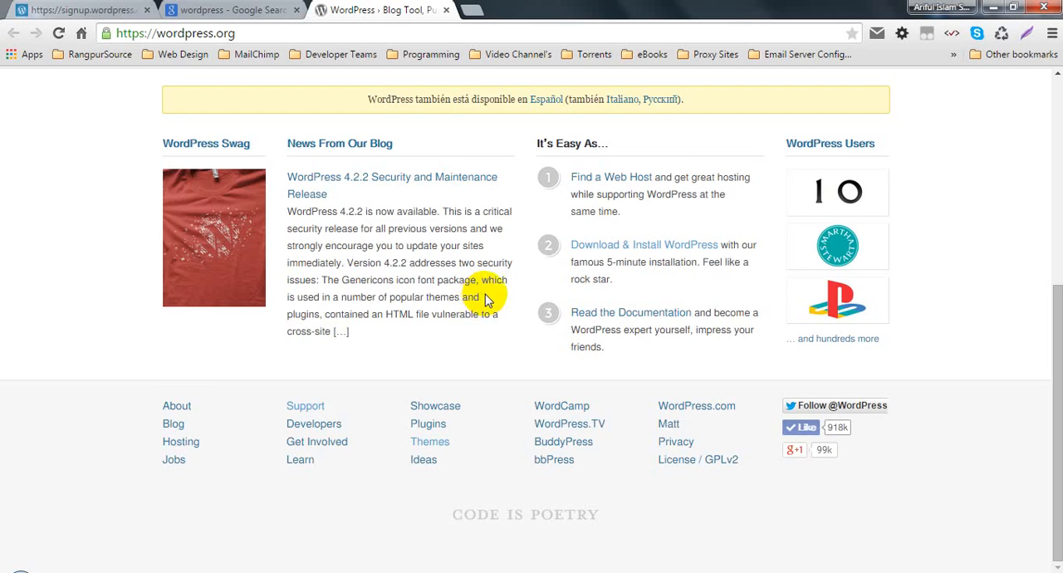
scroll(487, 300, up, 5)
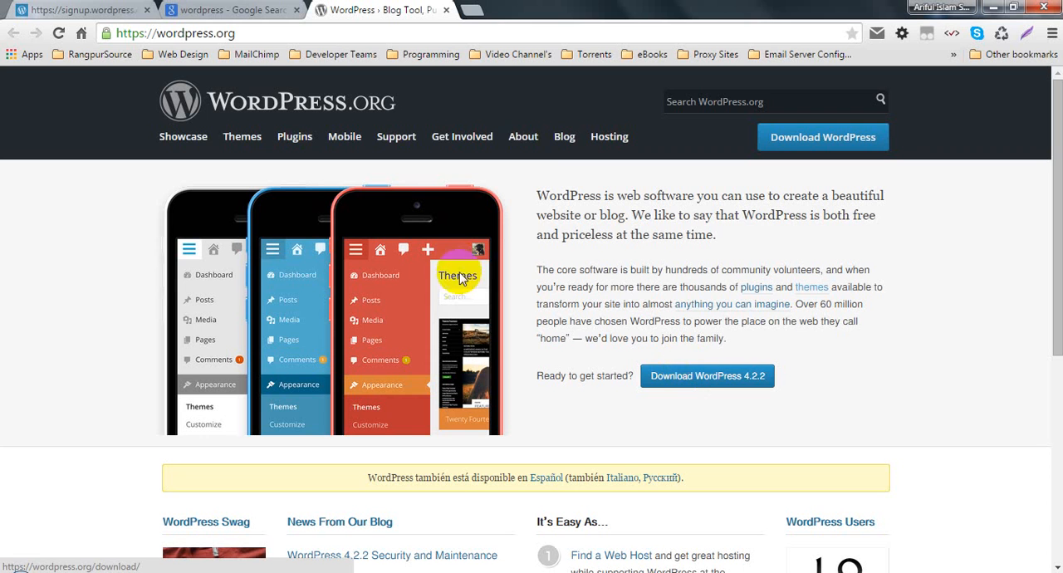
drag(648, 263, 639, 234)
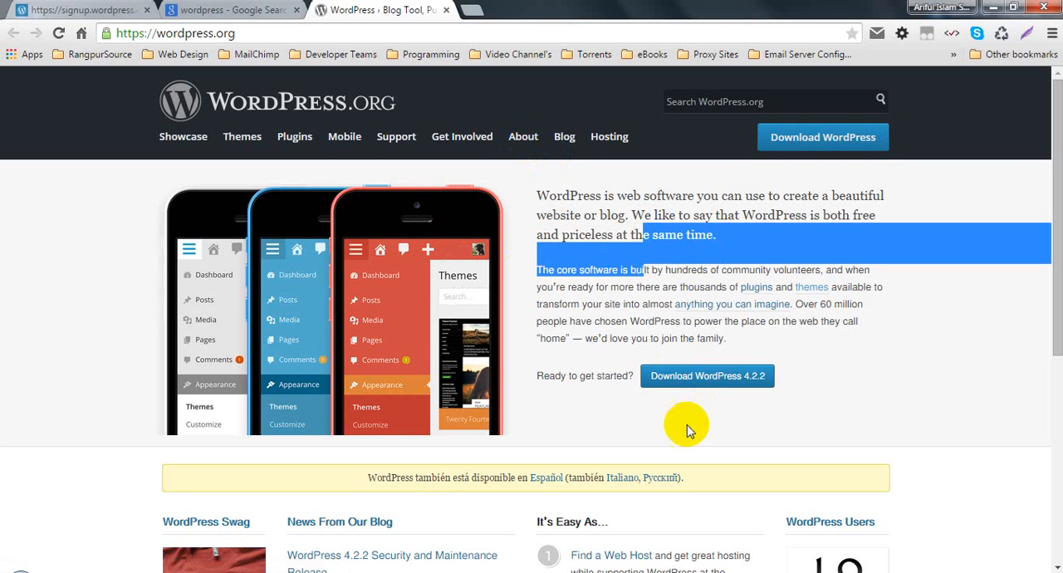
click(689, 297)
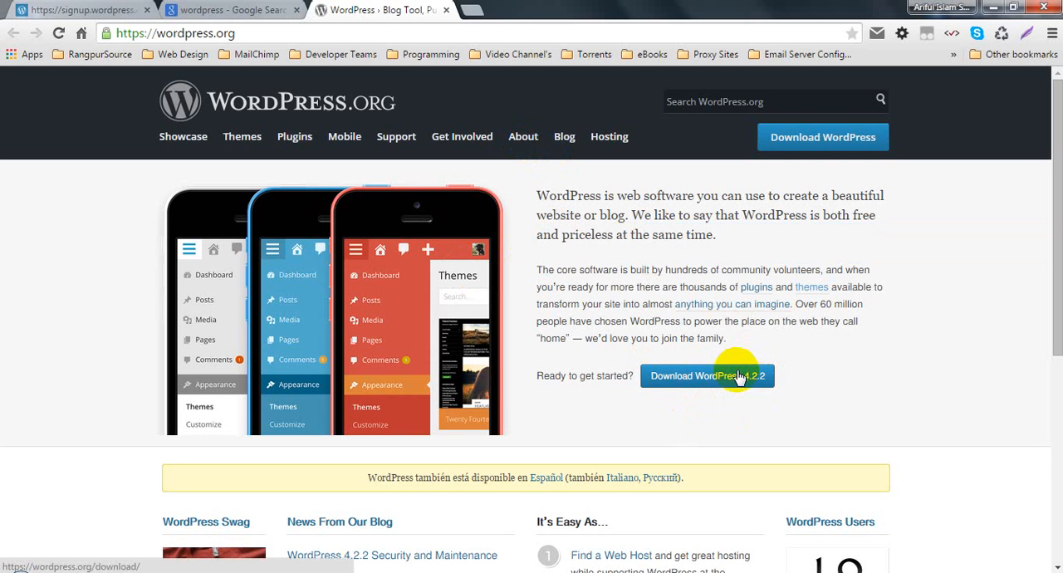
triple_click(667, 271)
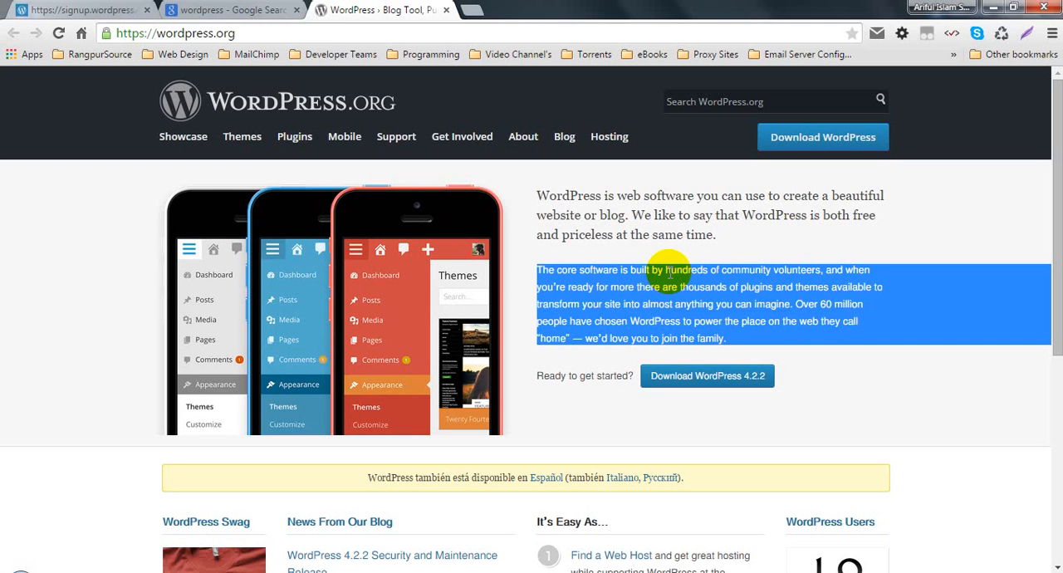
click(716, 216)
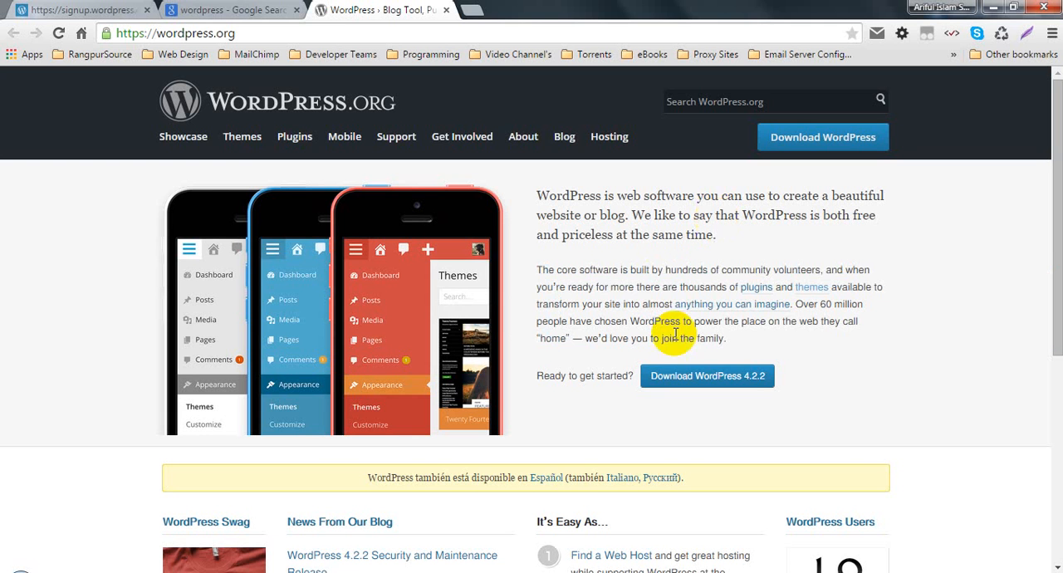
- Download the WordPress 4.2.2 zip from WordPress.org and save it to the Desktop as wordpress-4.2.2
click(657, 378)
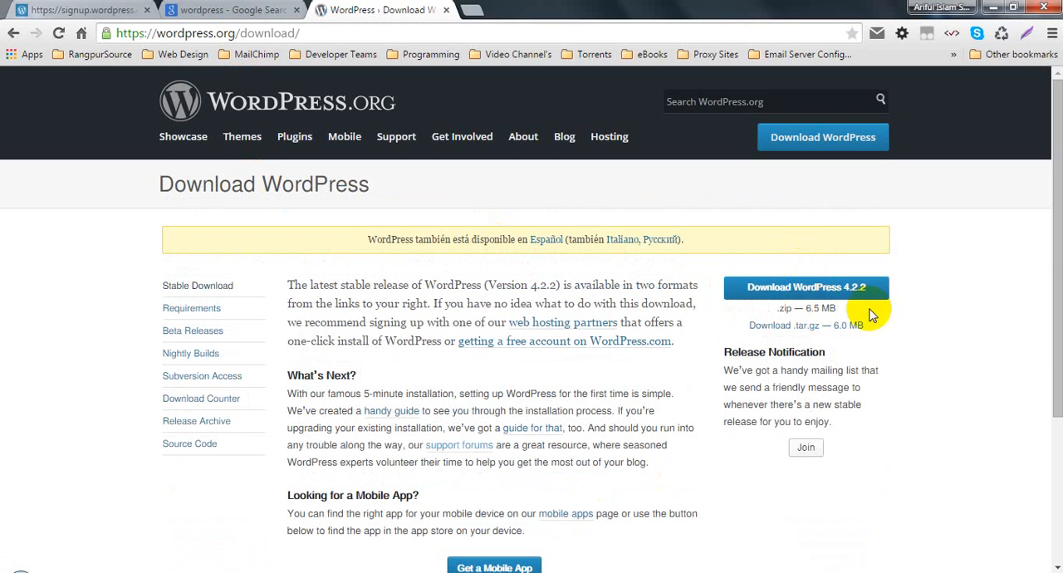
click(781, 287)
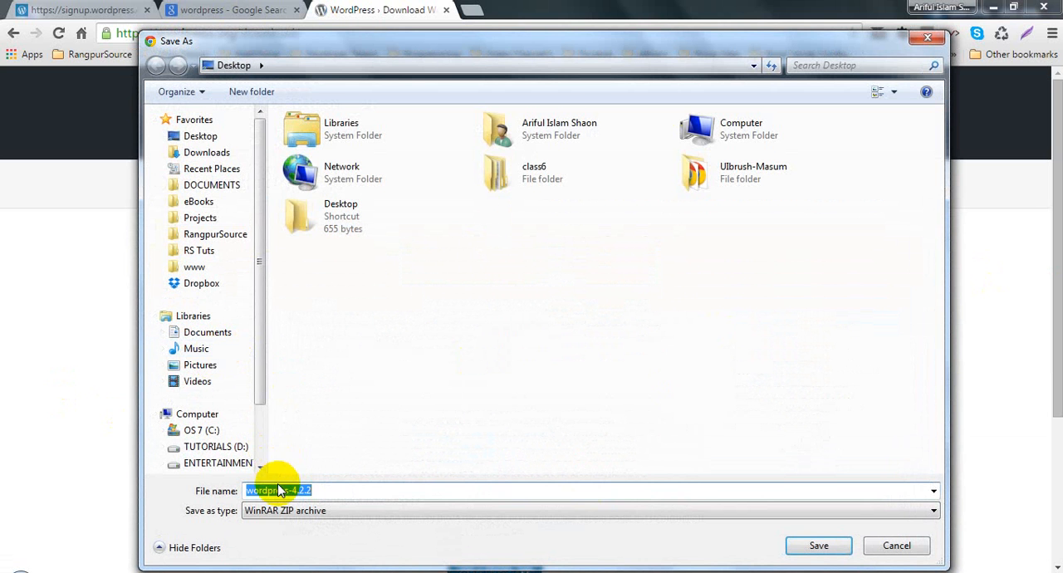
click(209, 139)
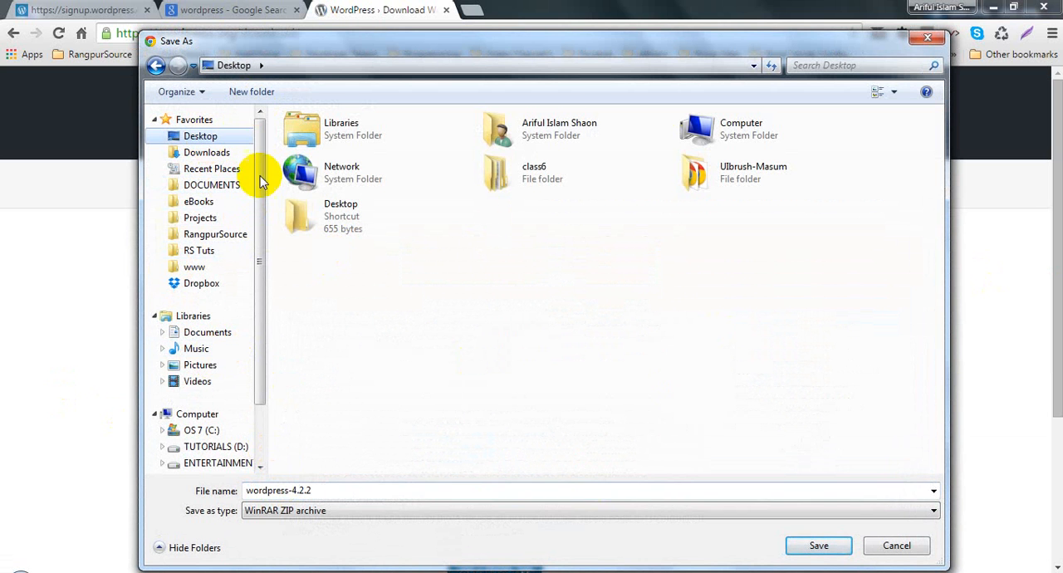
click(819, 547)
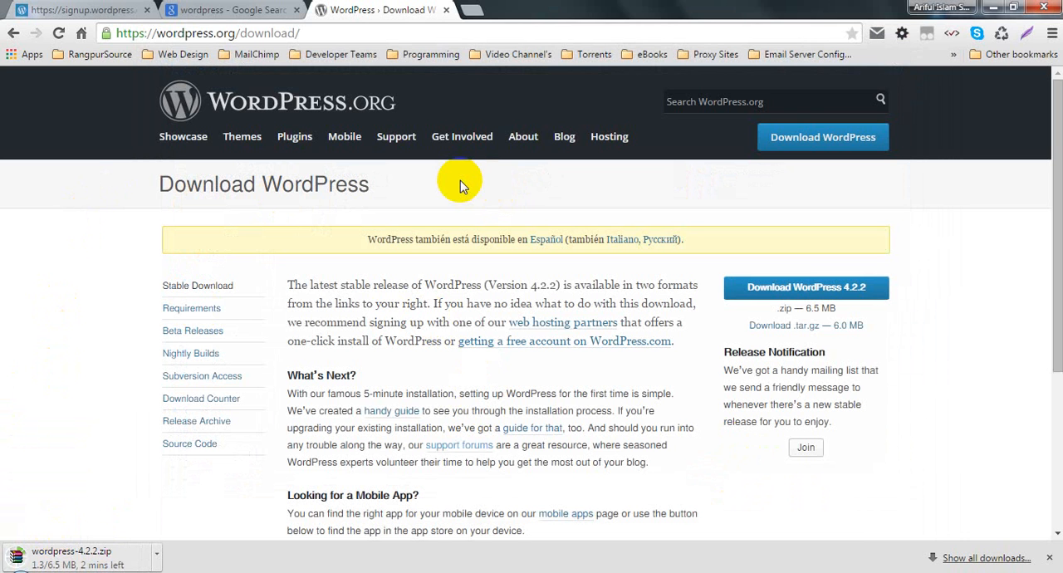
- Open Notepad and write "XXAMP -" as a note in the blank document
click(11, 562)
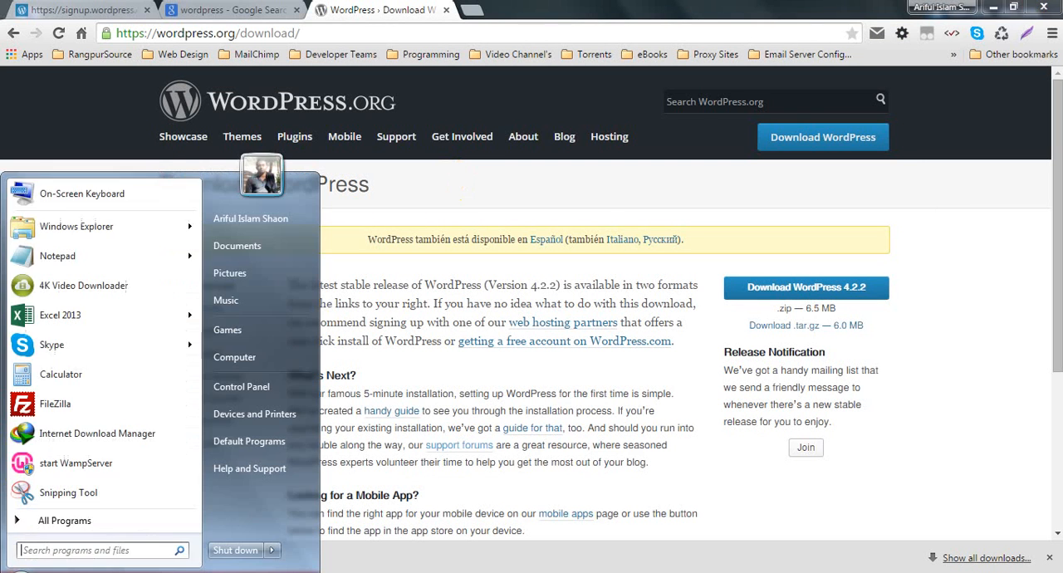
click(68, 260)
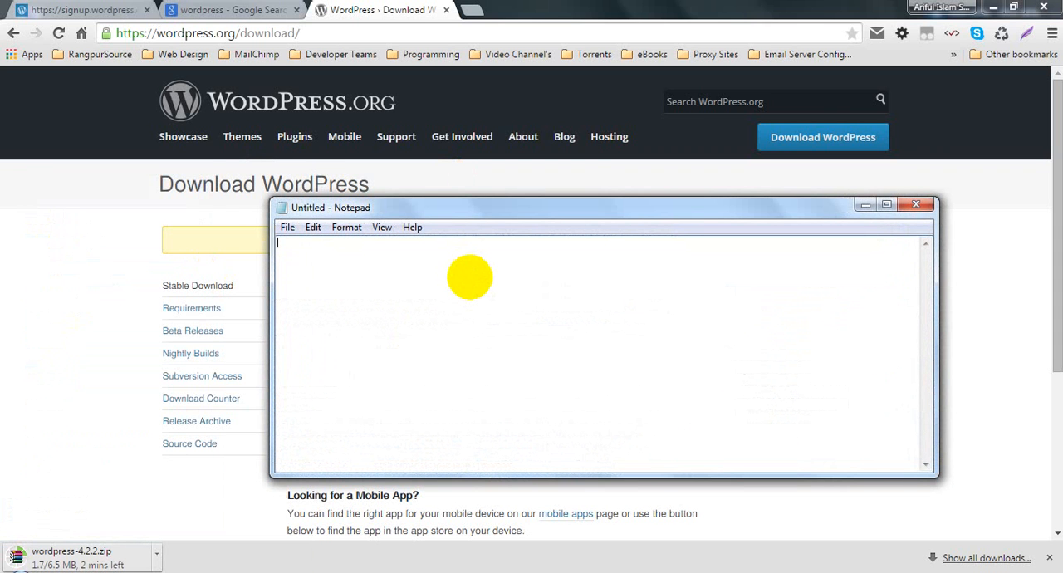
text(XXAMP -)
key(ctrl+s)
key(Escape)
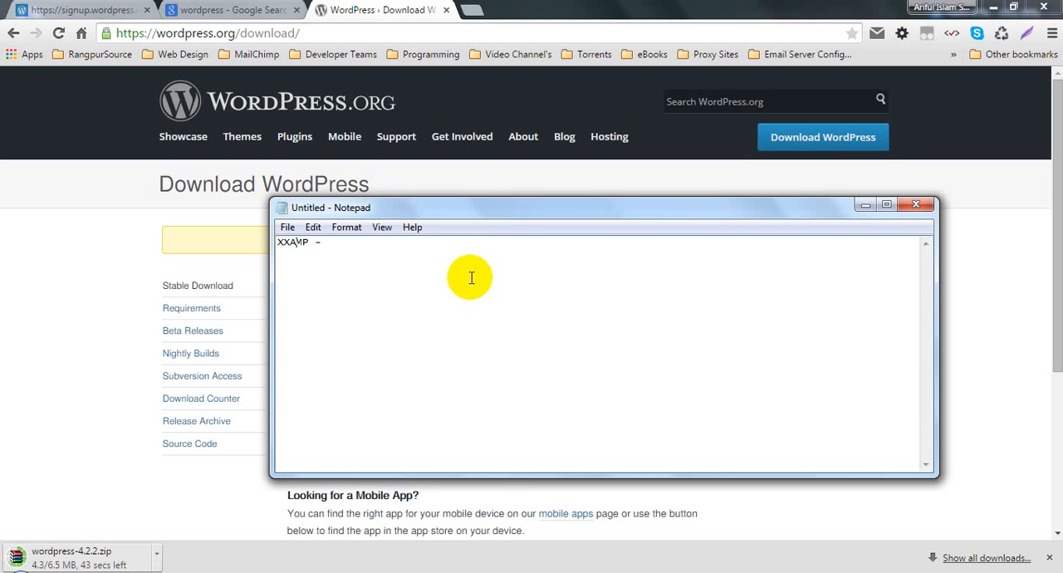
key(Left)
key(Left)
key(Left)
key(Left)
key(Left)
- Search Google for "apache friends xampp for windows" in a new browser tab
click(472, 10)
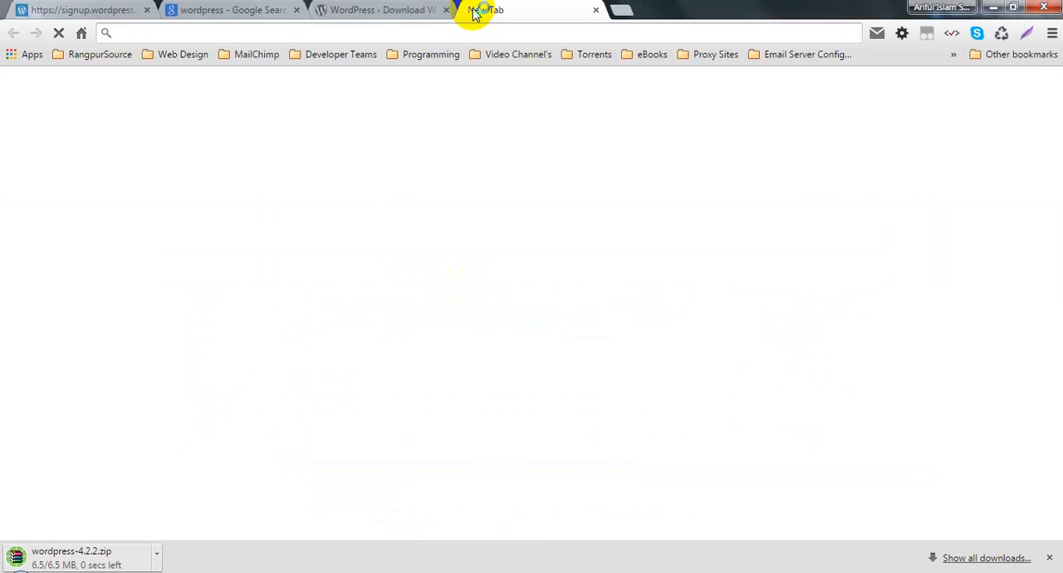
text(apachef)
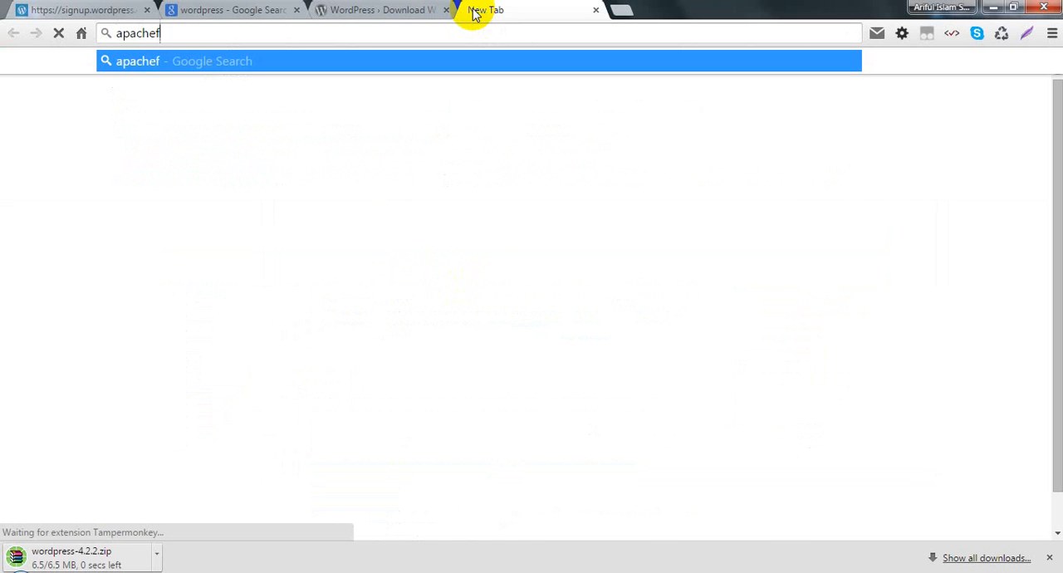
text(reend)
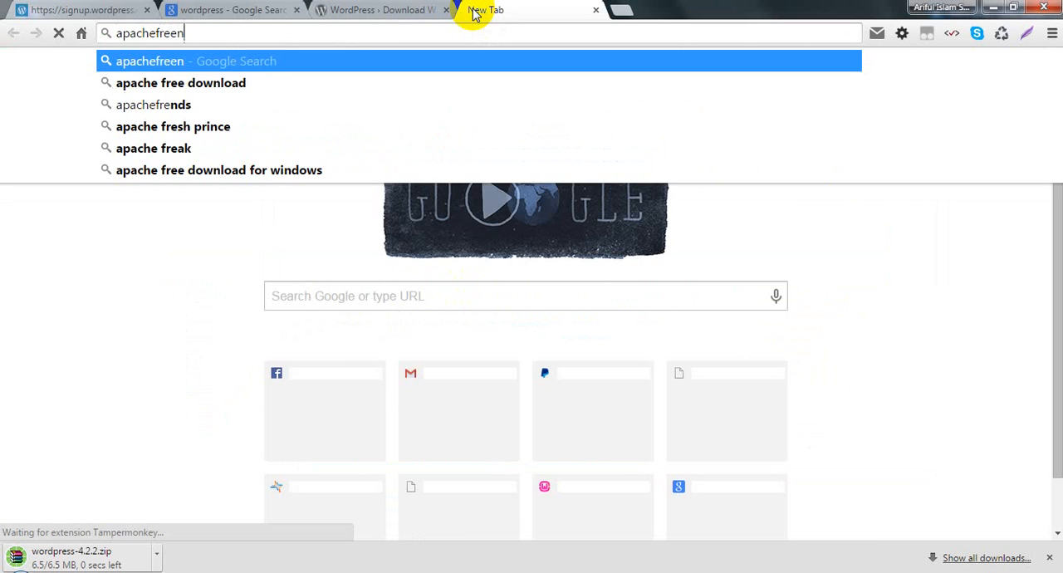
key(Down)
key(Down)
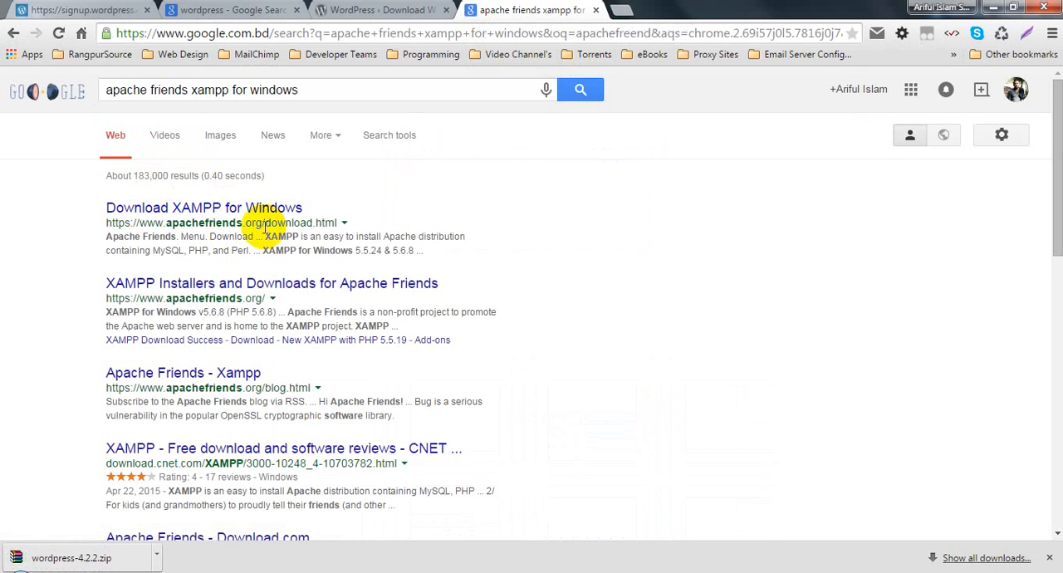
- Open the XAMPP Installers and Downloads result in a new tab and look over the Apache Friends home page, including its XAMPP description
click(234, 287)
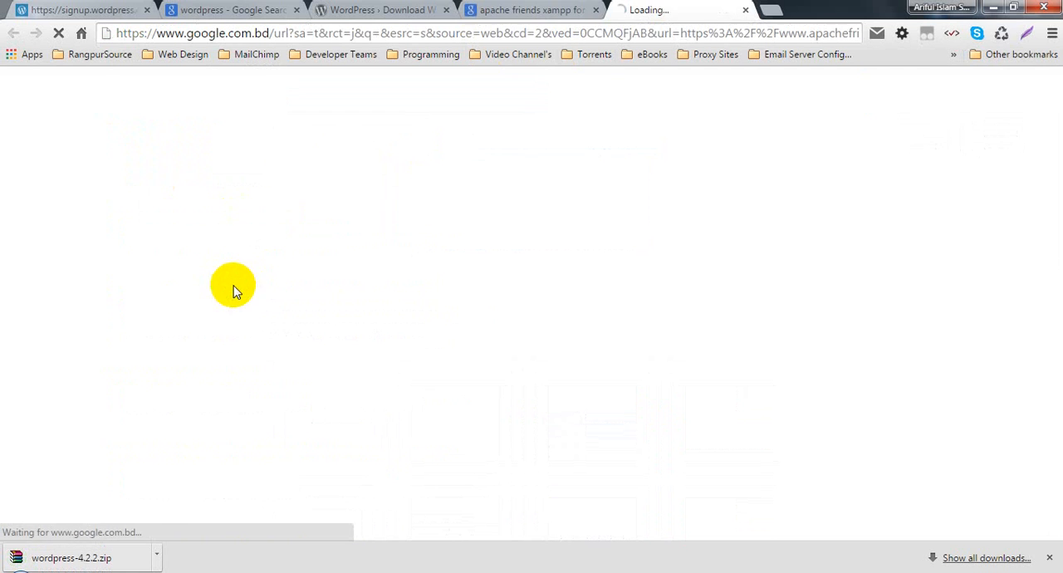
click(515, 9)
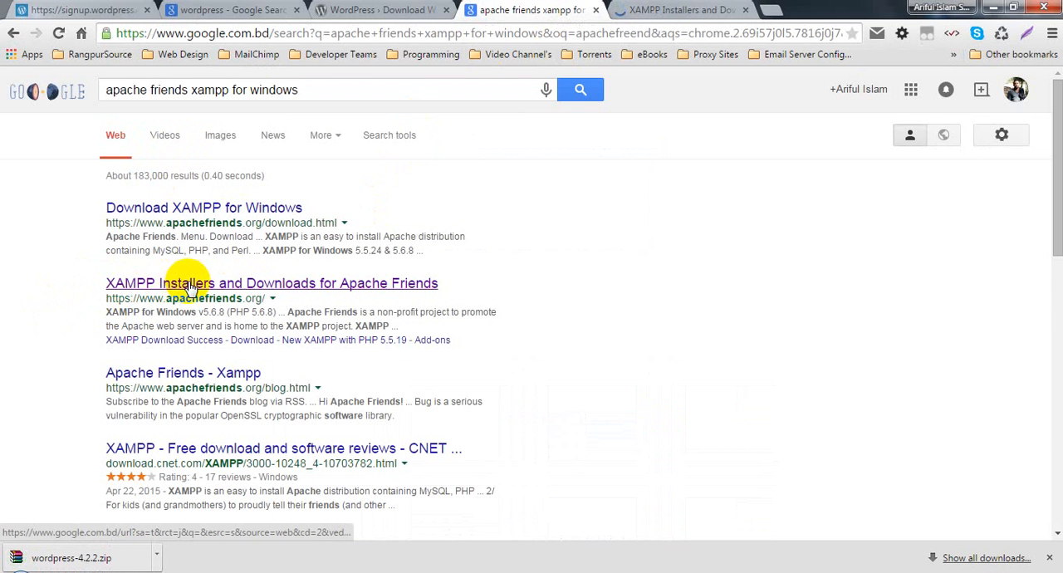
click(683, 10)
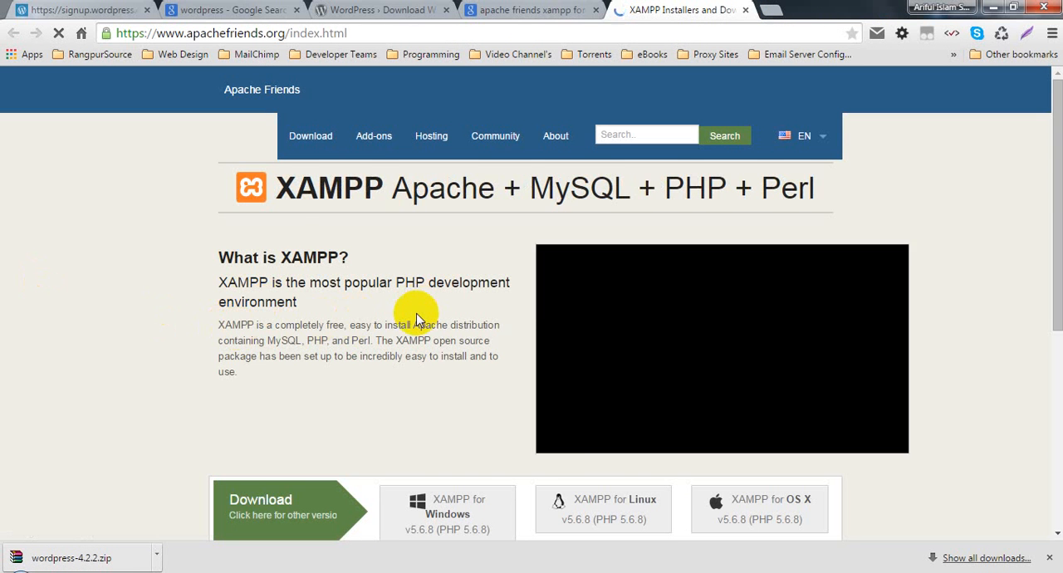
scroll(424, 313, down, 2)
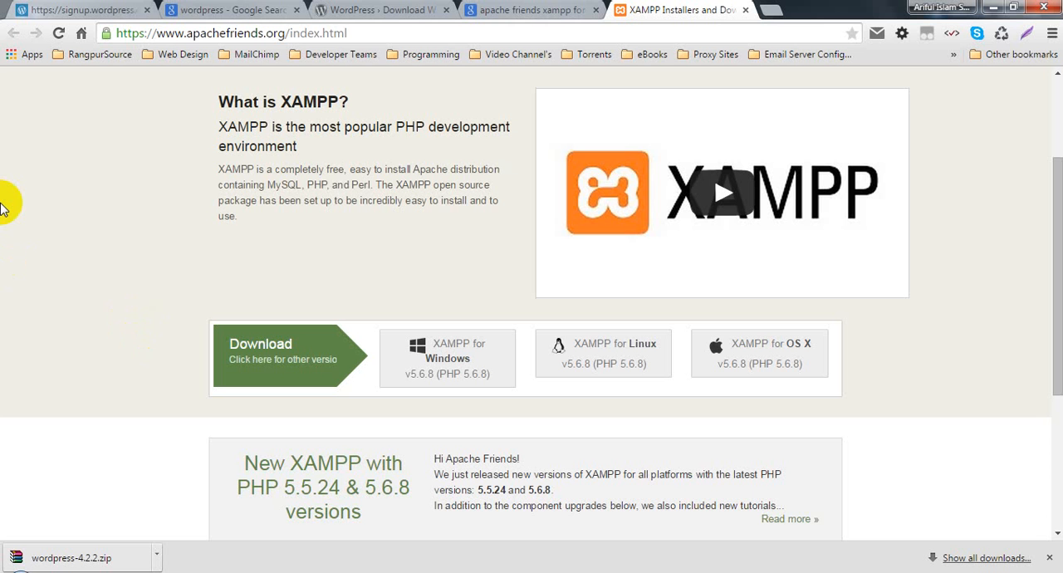
click(90, 218)
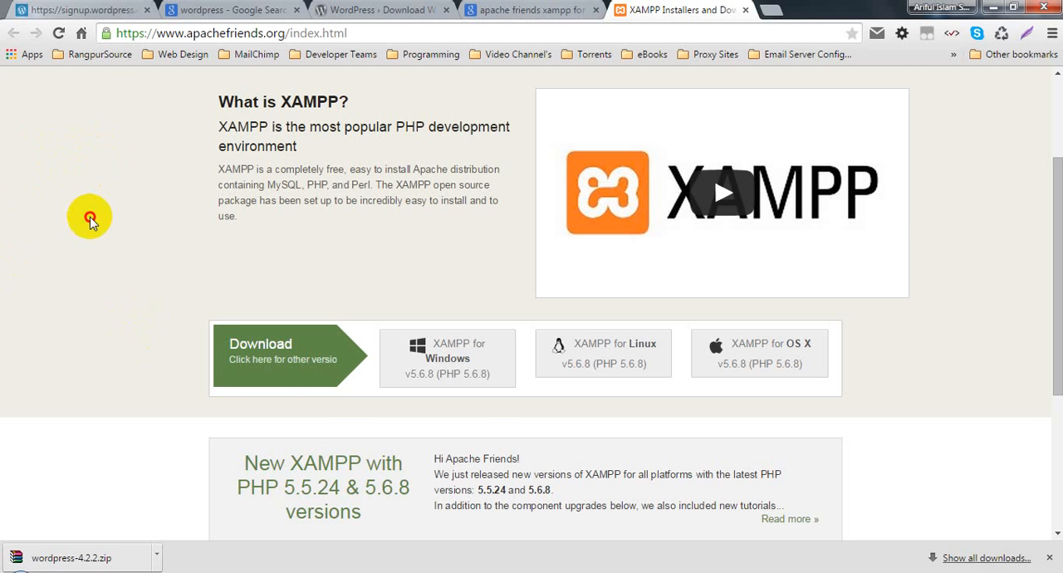
scroll(93, 224, down, 3)
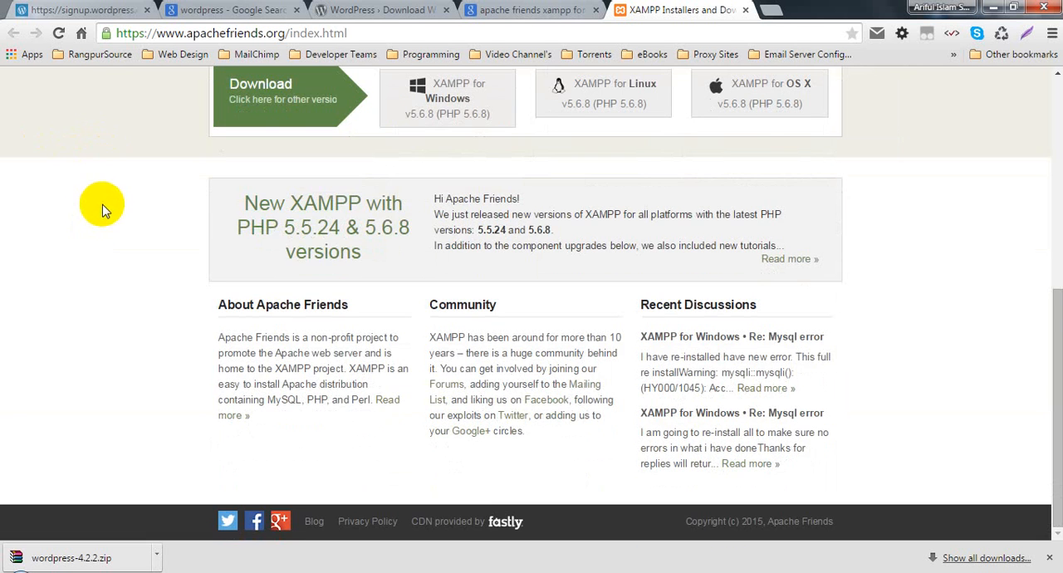
scroll(103, 200, up, 5)
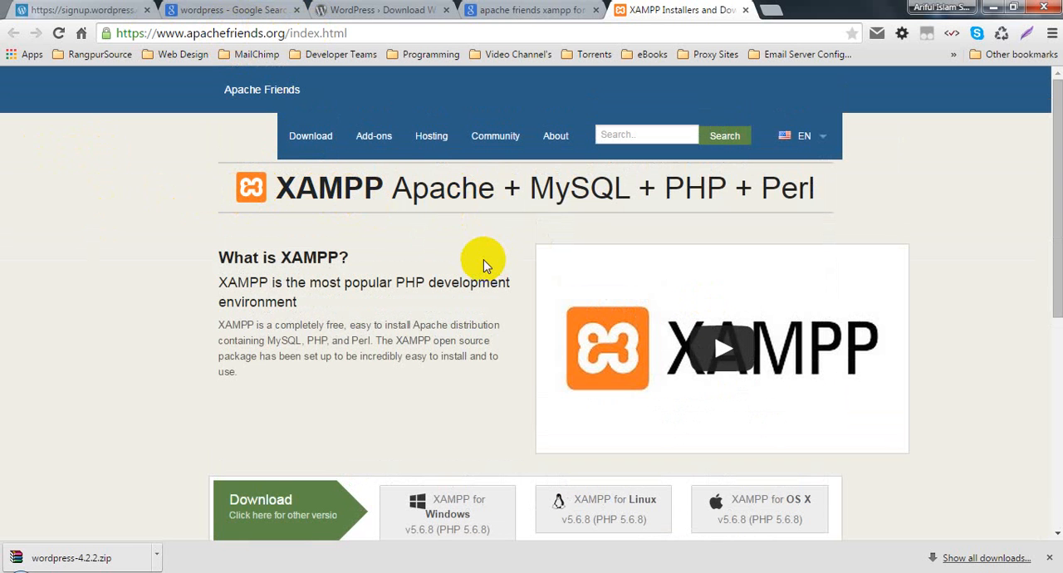
- Open the XAMPP download page and review its Windows, Linux and OS X installers and the add-on applications
click(308, 136)
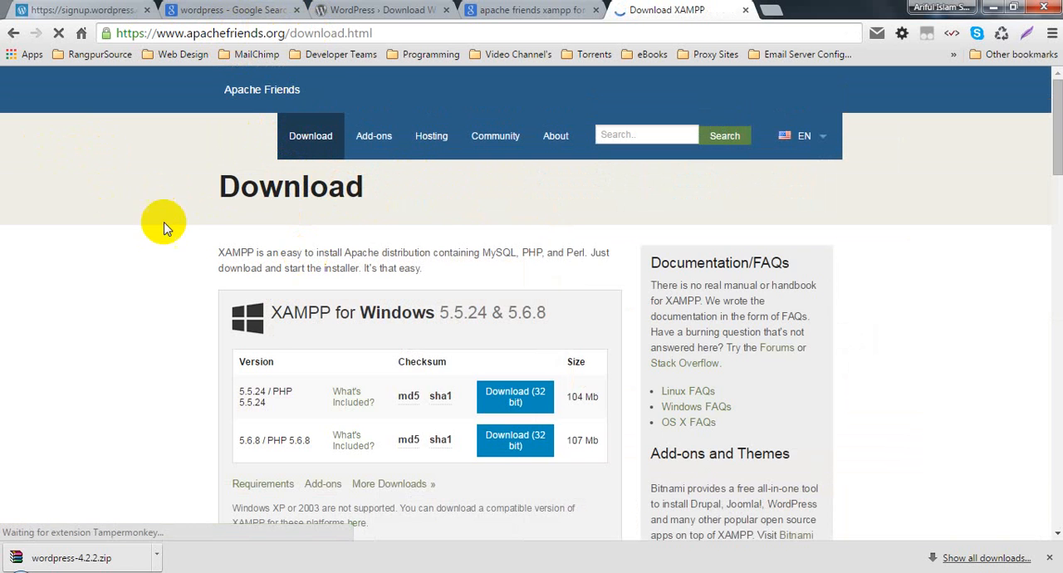
scroll(408, 378, down, 2)
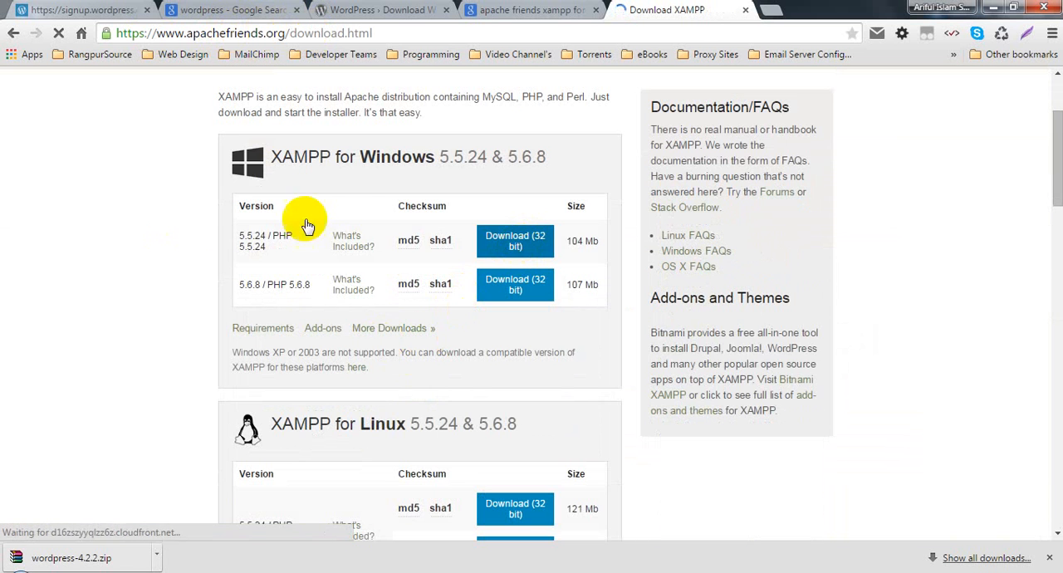
scroll(369, 234, down, 4)
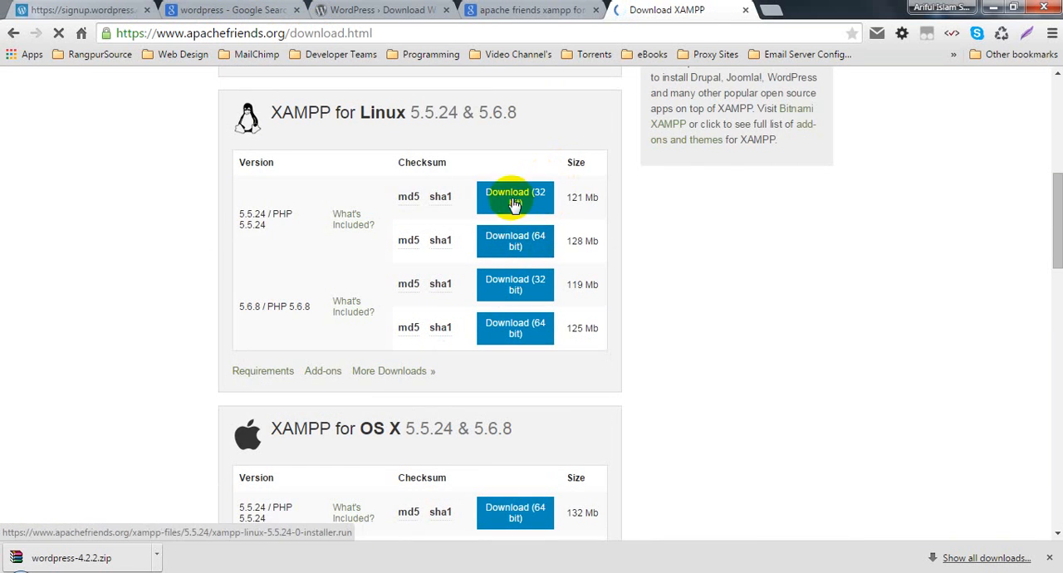
scroll(418, 404, down, 4)
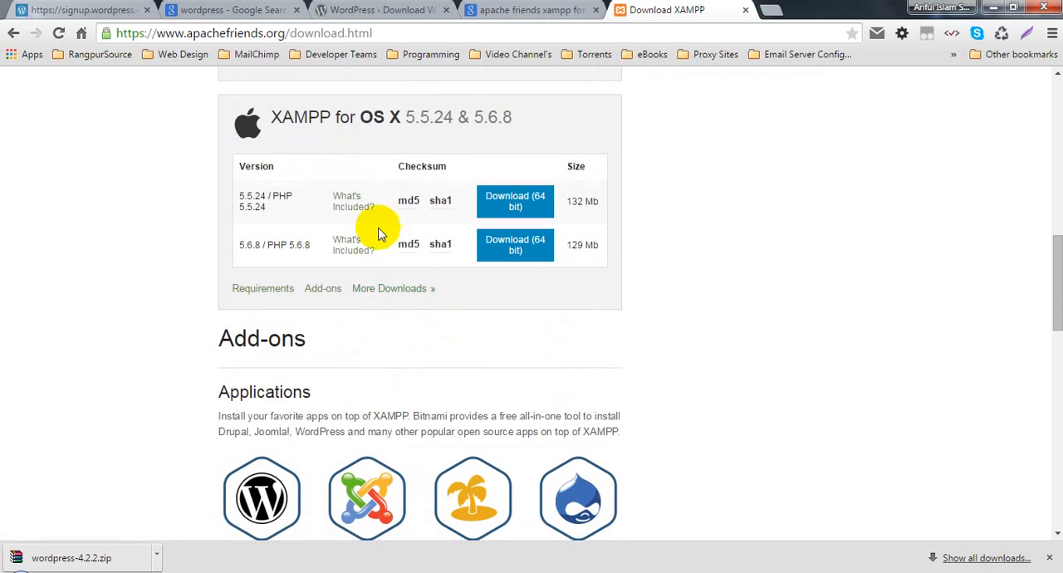
scroll(190, 390, down, 3)
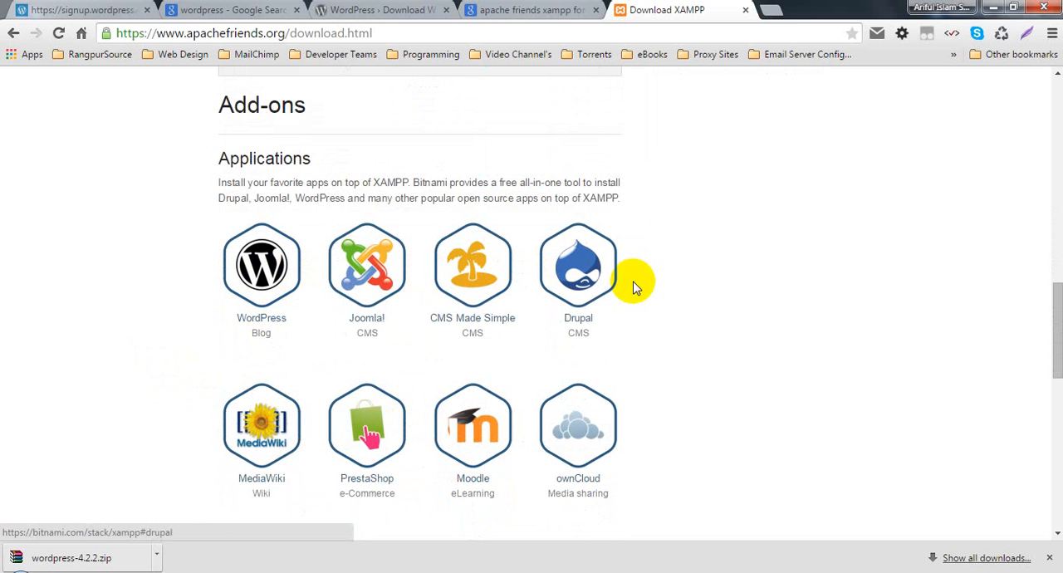
scroll(178, 316, down, 8)
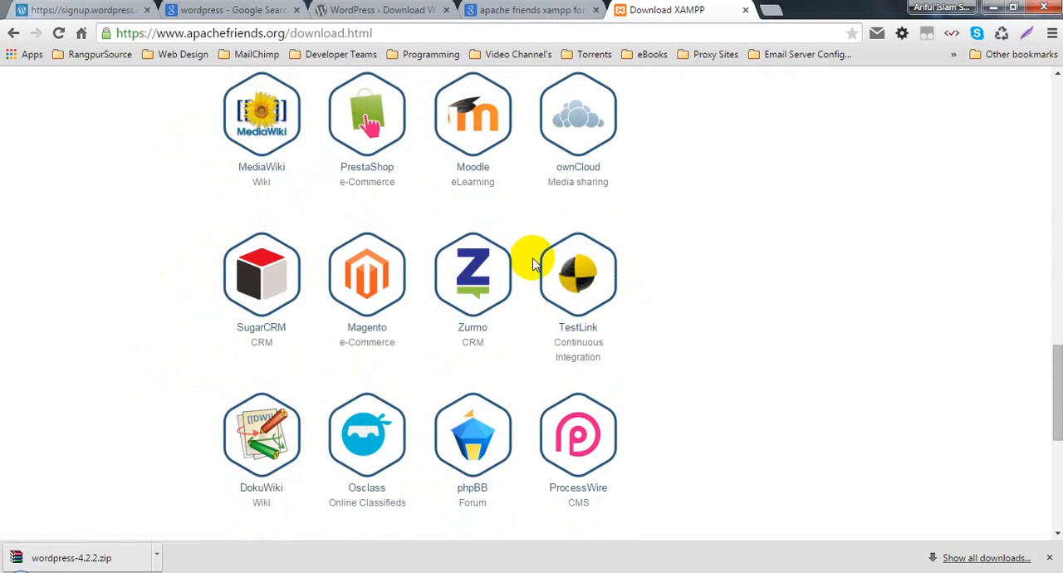
scroll(394, 297, down, 2)
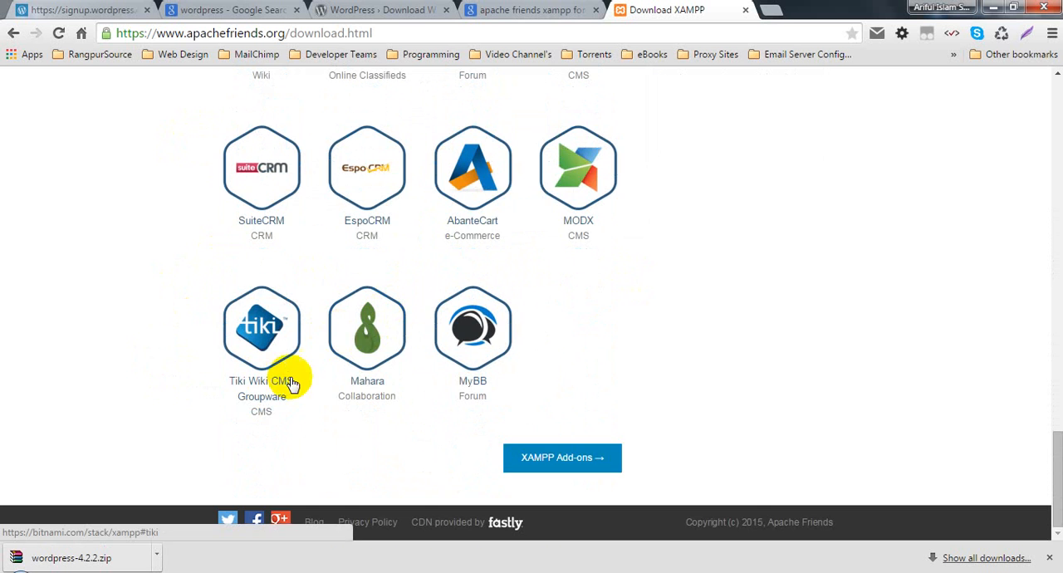
scroll(464, 266, up, 10)
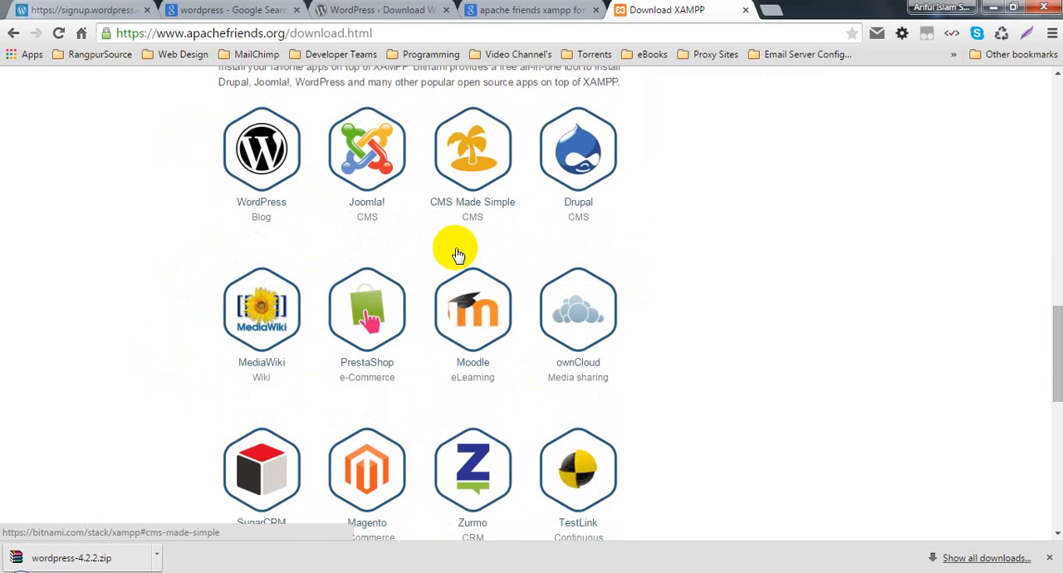
scroll(366, 316, down, 5)
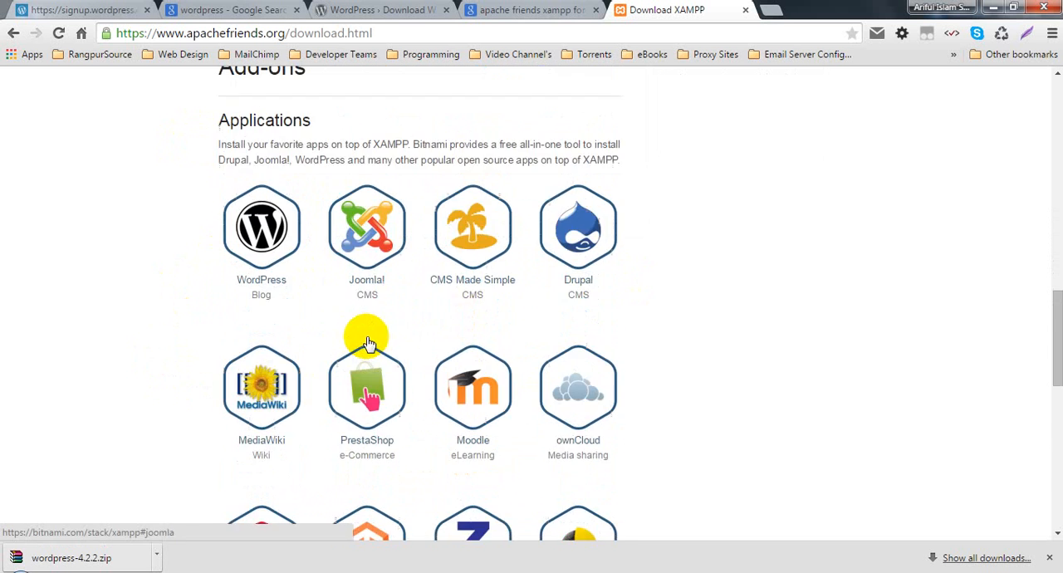
scroll(366, 292, down, 4)
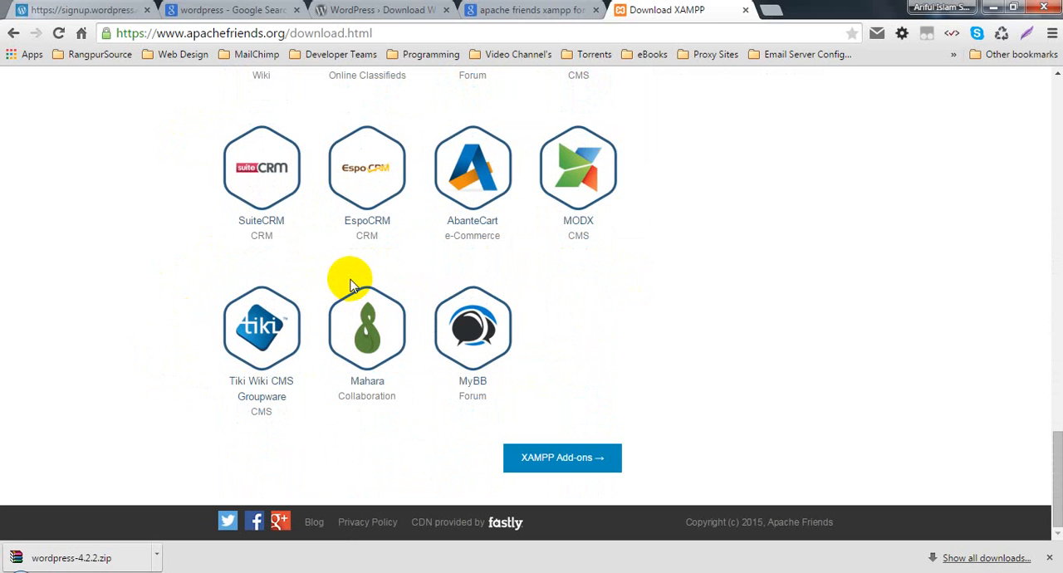
scroll(350, 286, up, 10)
scroll(355, 305, up, 5)
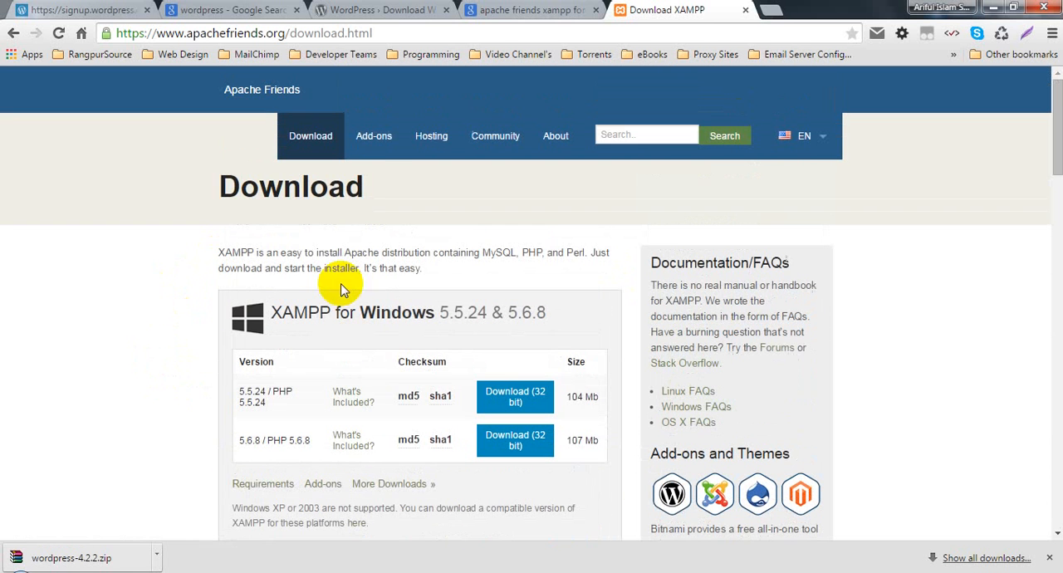
click(399, 33)
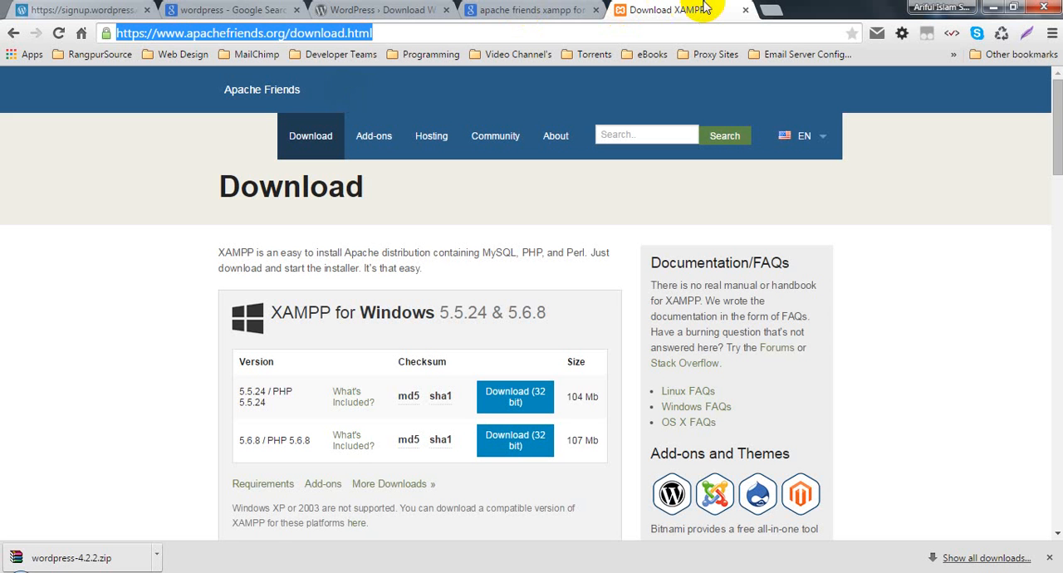
- Replace the XAMPP query with a Google search for "wamp" and close the Download XAMPP tab
click(527, 12)
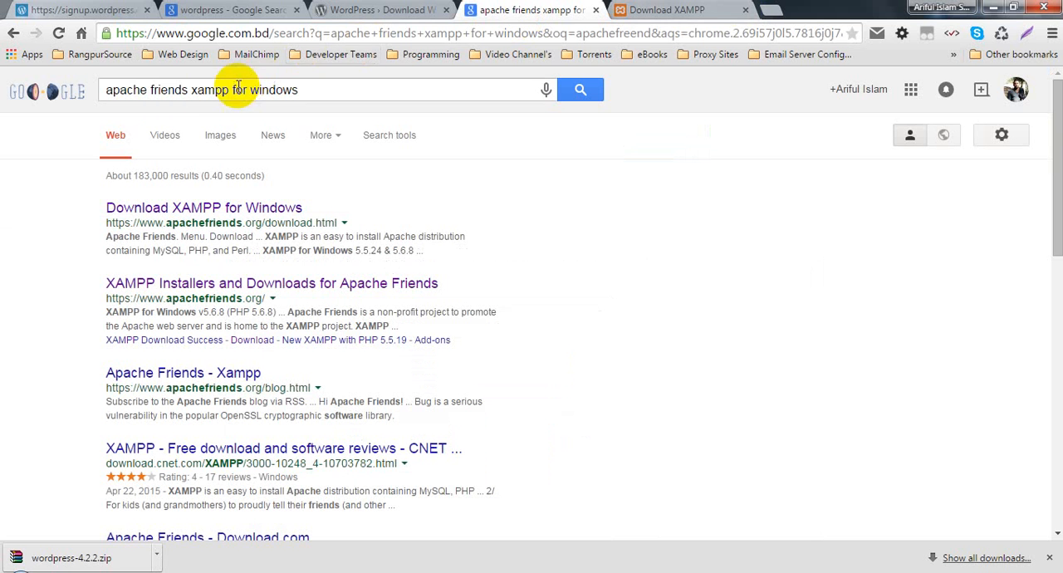
double_click(121, 90)
triple_click(121, 89)
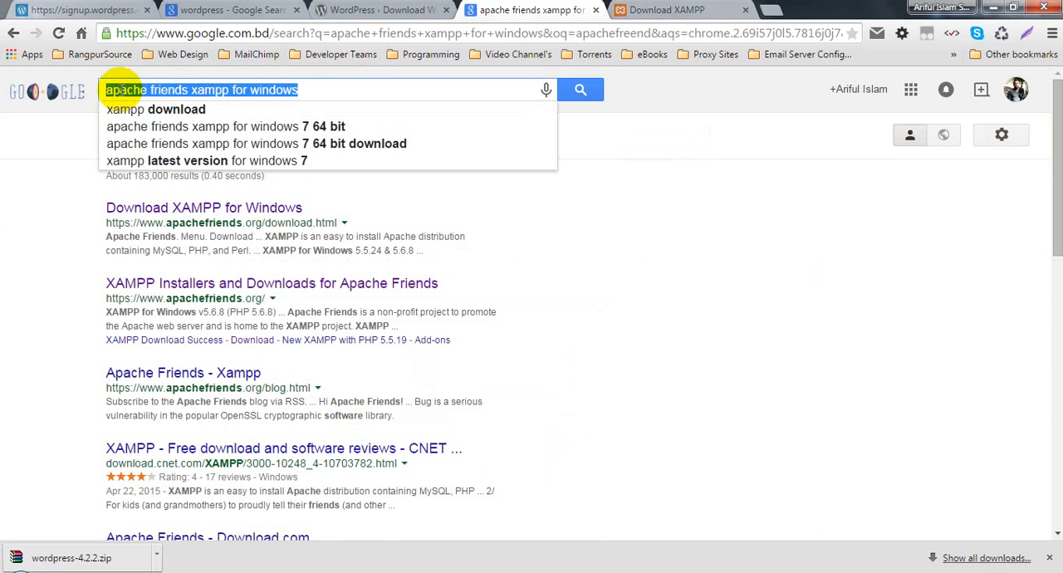
text(wamp)
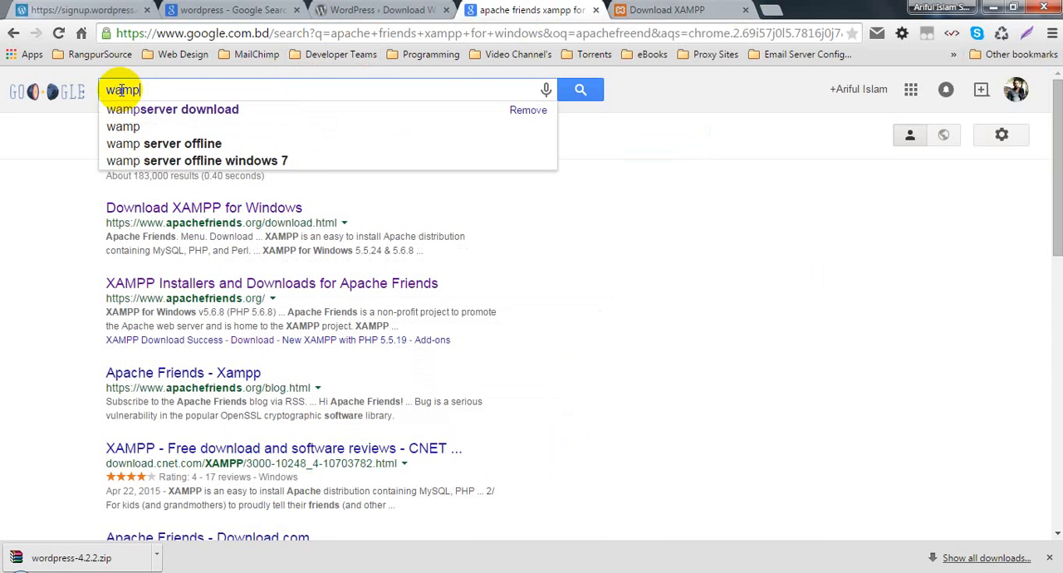
key(Return)
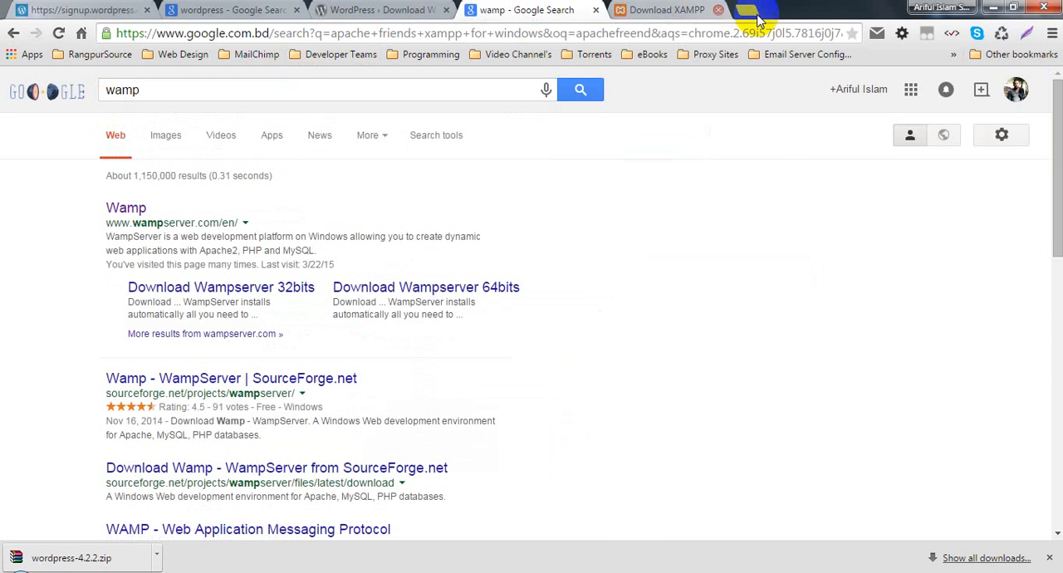
click(769, 10)
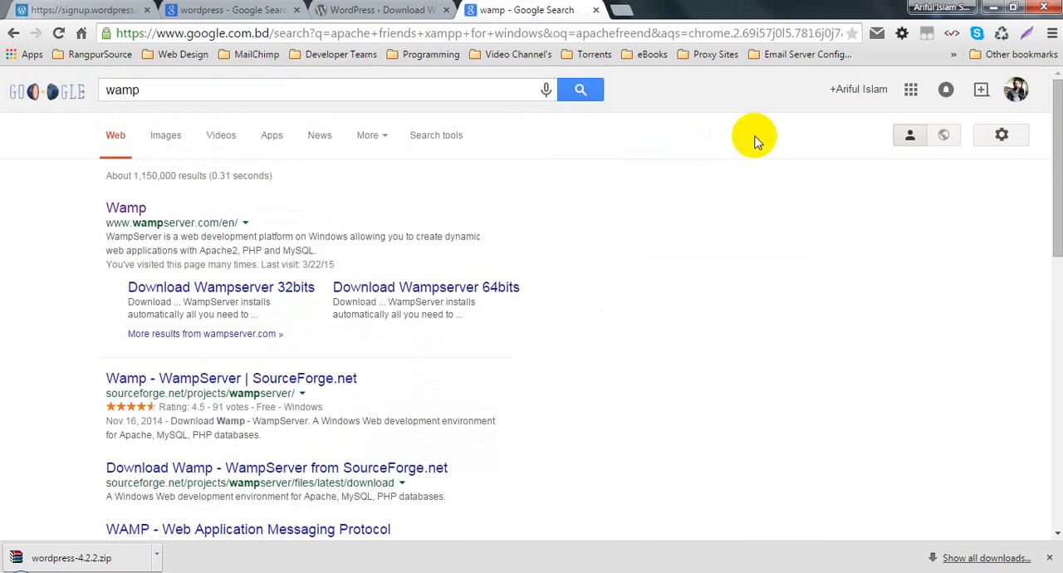
- Open the wampserver.com result in a new tab, close the Google search tab, and try reloading the WampServer page
click(117, 210)
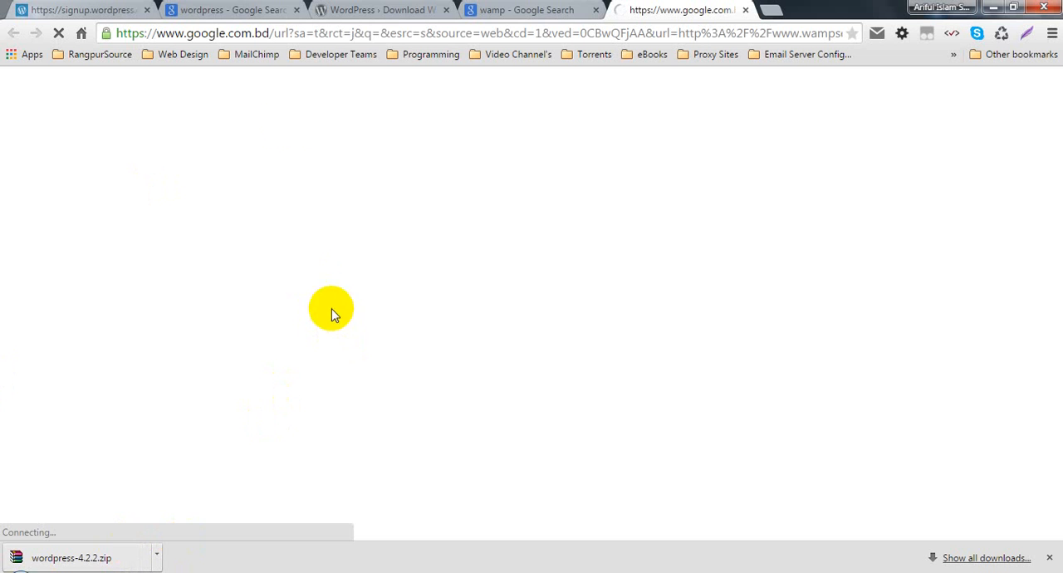
click(543, 9)
click(597, 10)
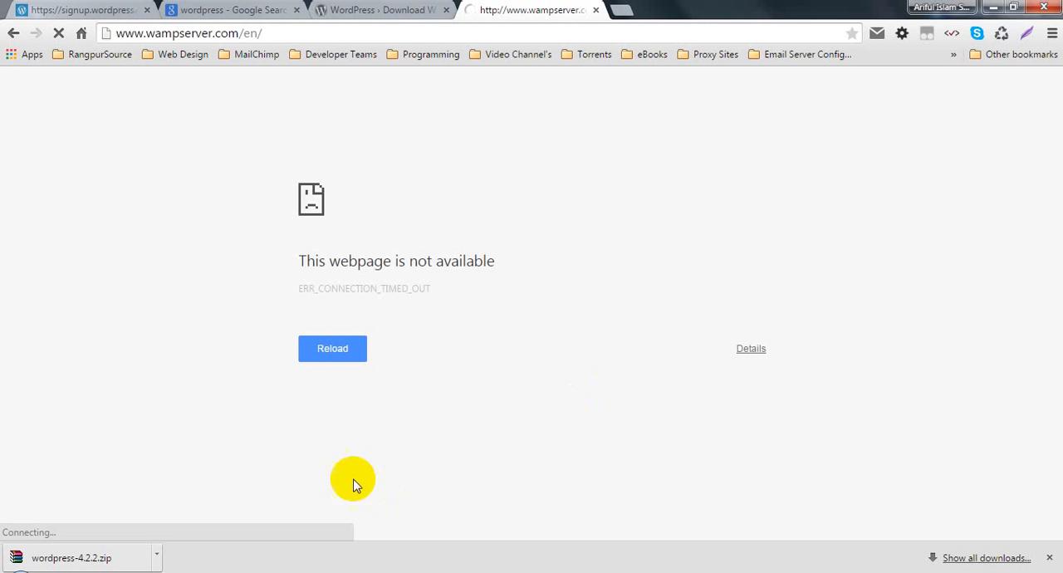
click(315, 353)
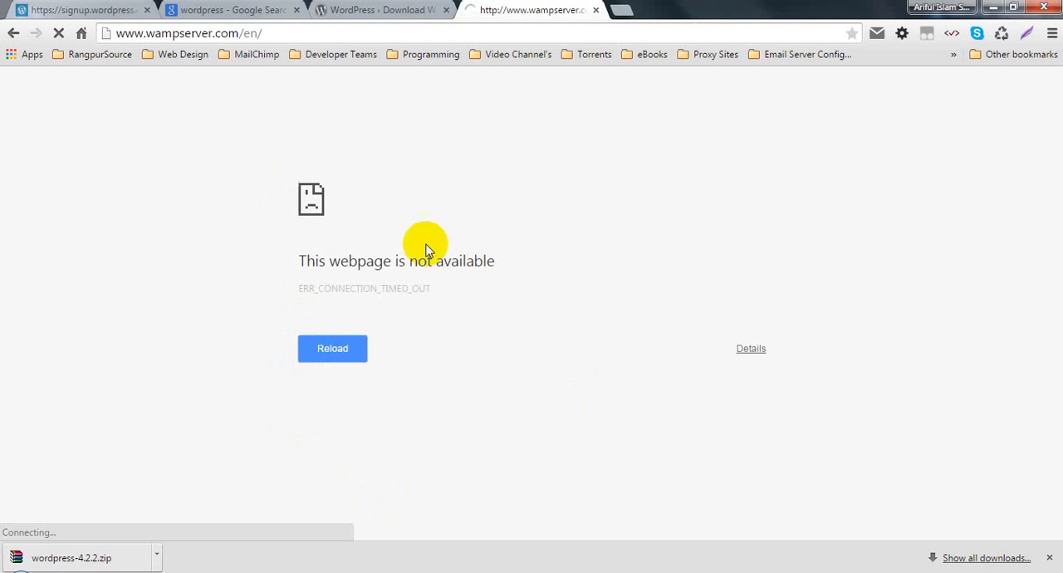
- Bring back the untitled Notepad note and close it without saving the changes
click(693, 570)
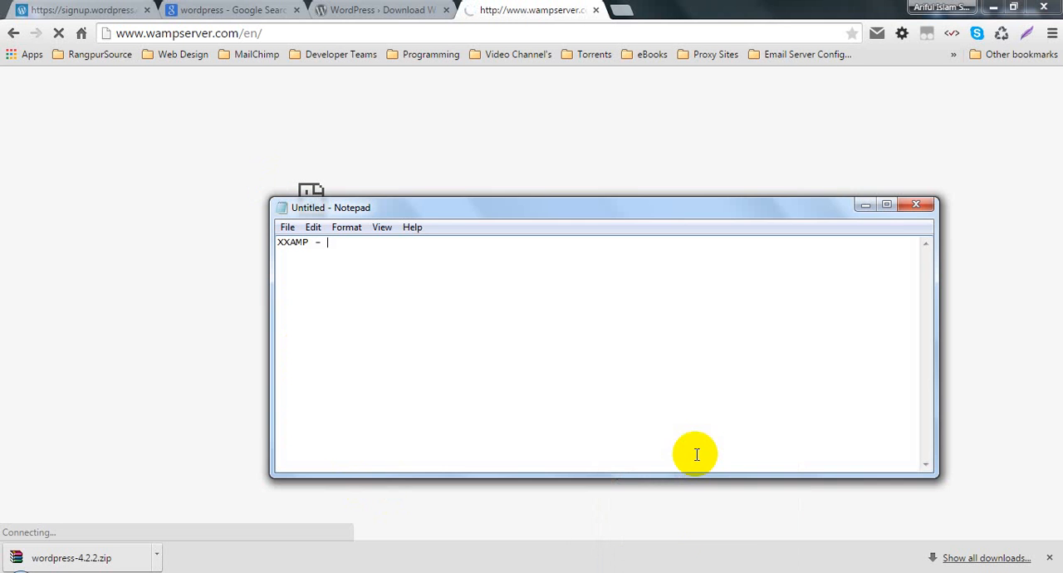
click(915, 205)
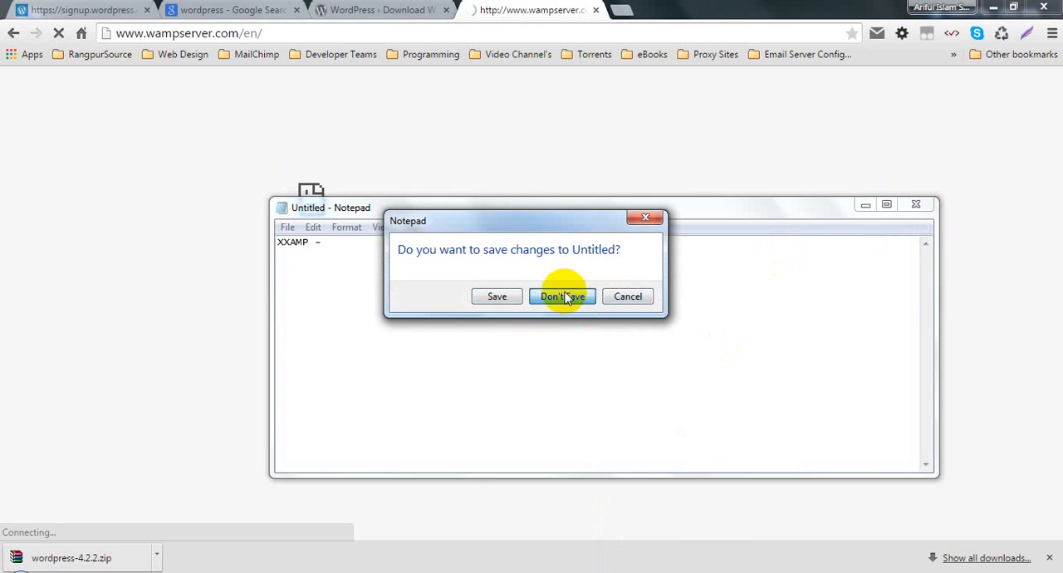
click(563, 297)
- Minimize the browser and locate the wamp folder on the OS 7 (C:) drive
click(994, 6)
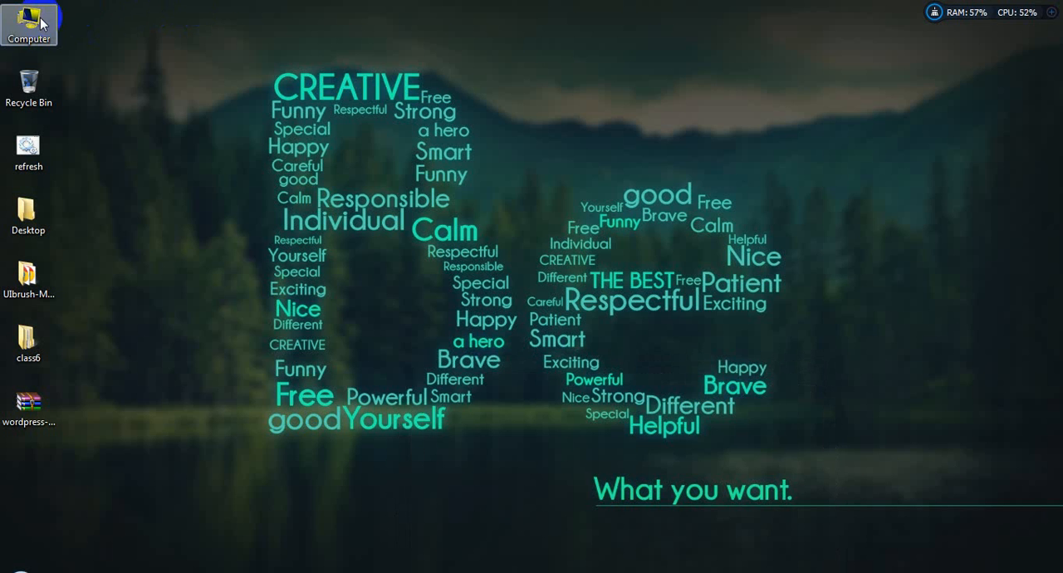
double_click(28, 19)
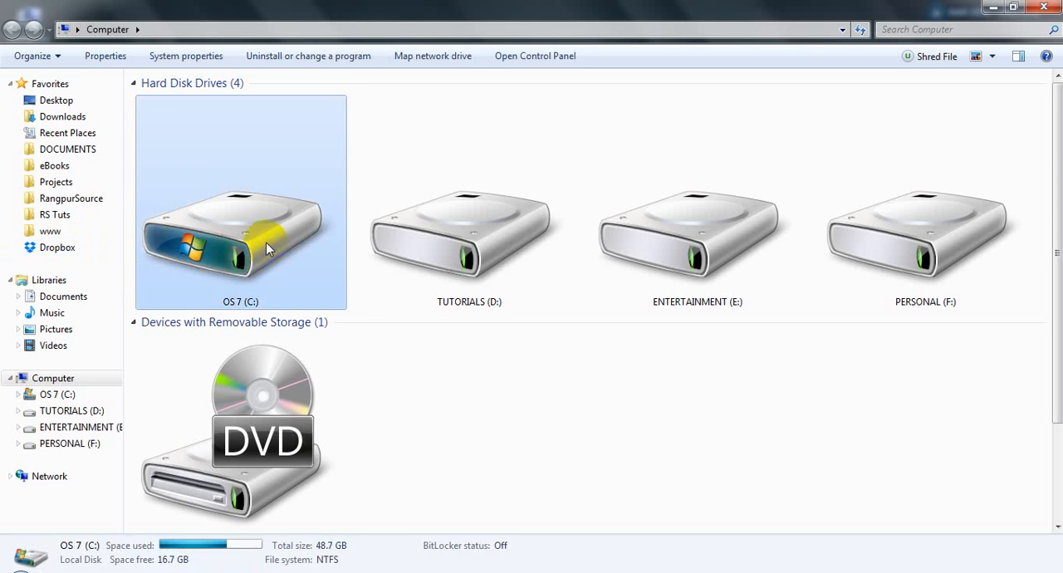
double_click(259, 245)
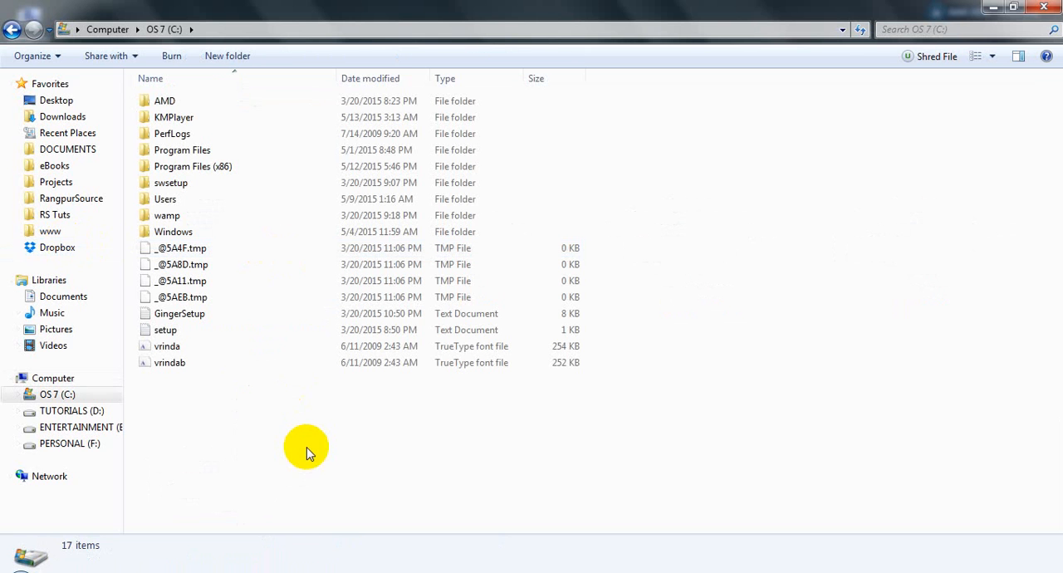
click(168, 218)
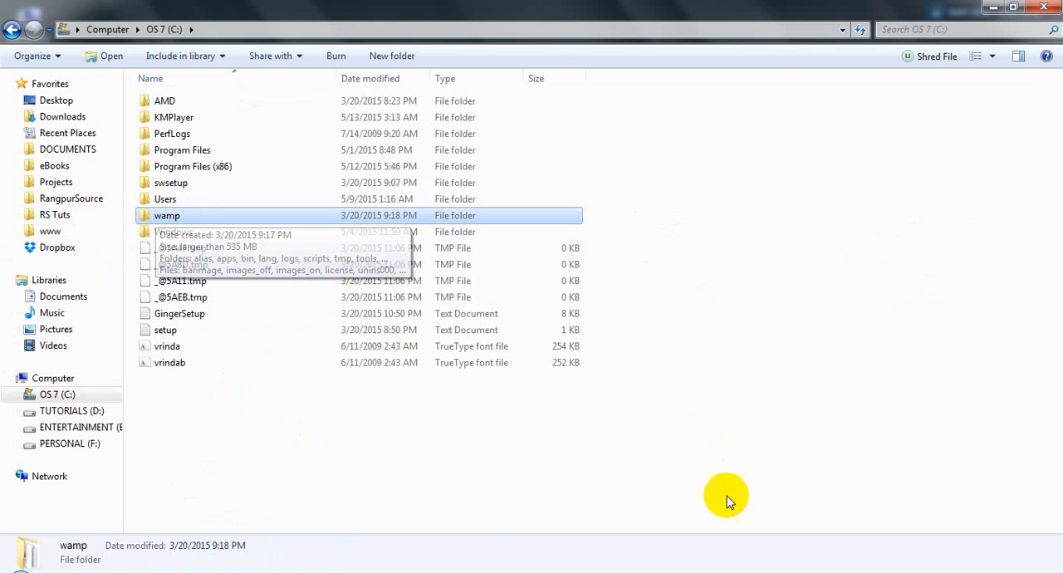
- Return to the browser, retry loading the WampServer page, and close the "wordpress" Google search tab
click(676, 570)
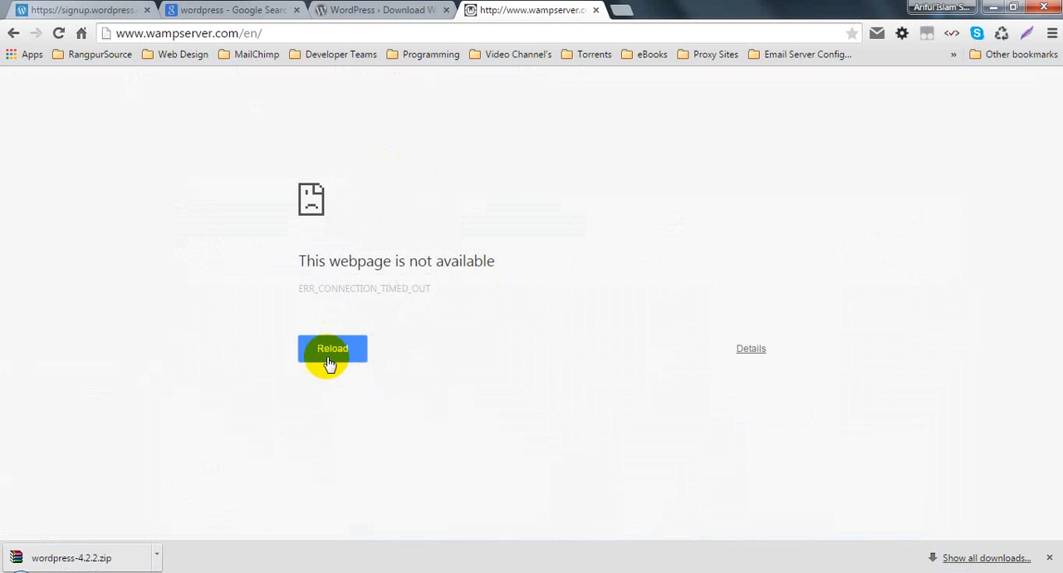
click(331, 357)
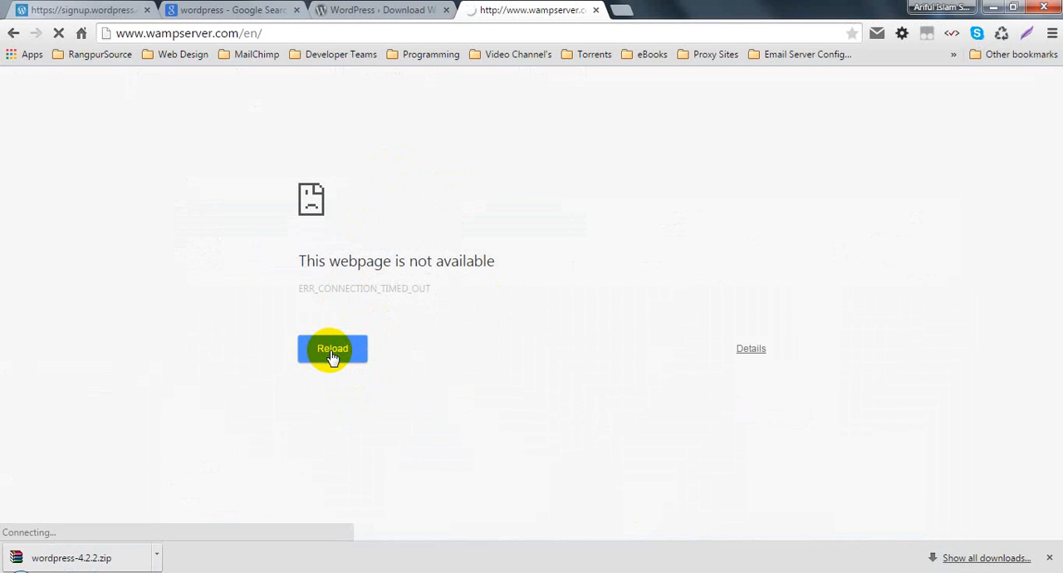
click(353, 9)
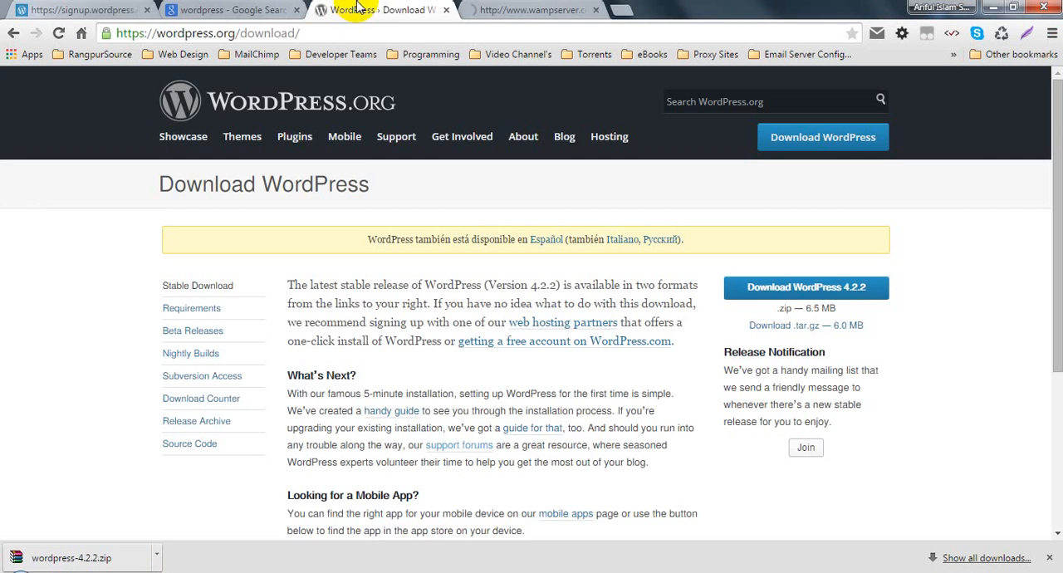
click(570, 8)
click(249, 10)
click(296, 9)
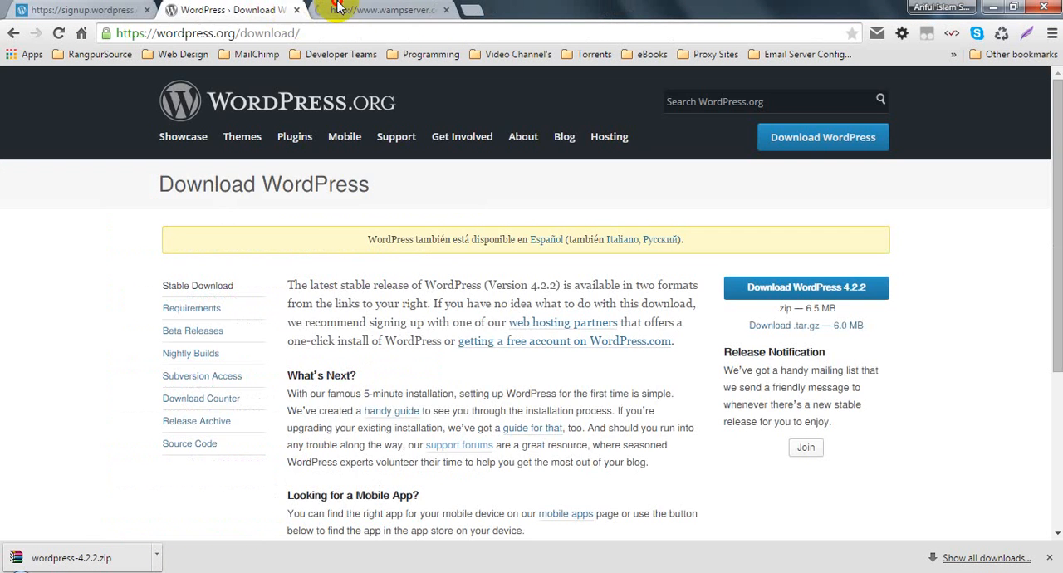
click(337, 8)
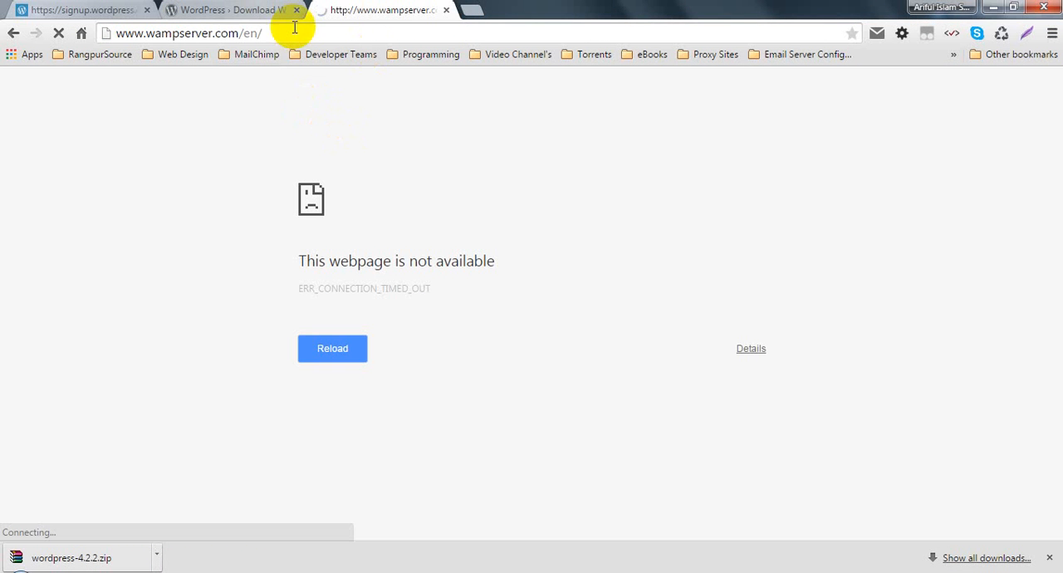
- Reload the WampServer page again and refresh the WordPress download page to check whether both sites load
click(117, 32)
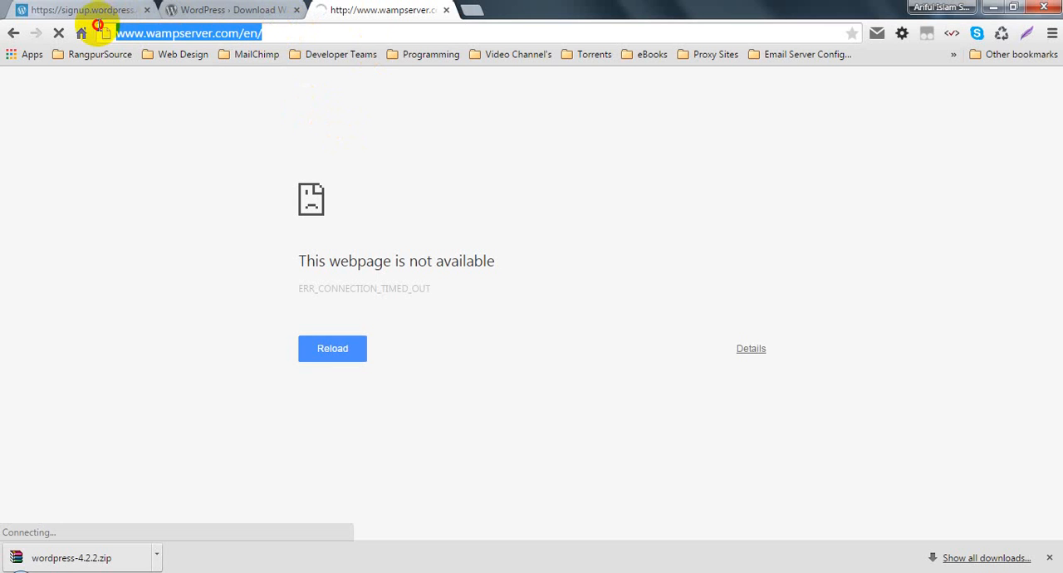
click(277, 32)
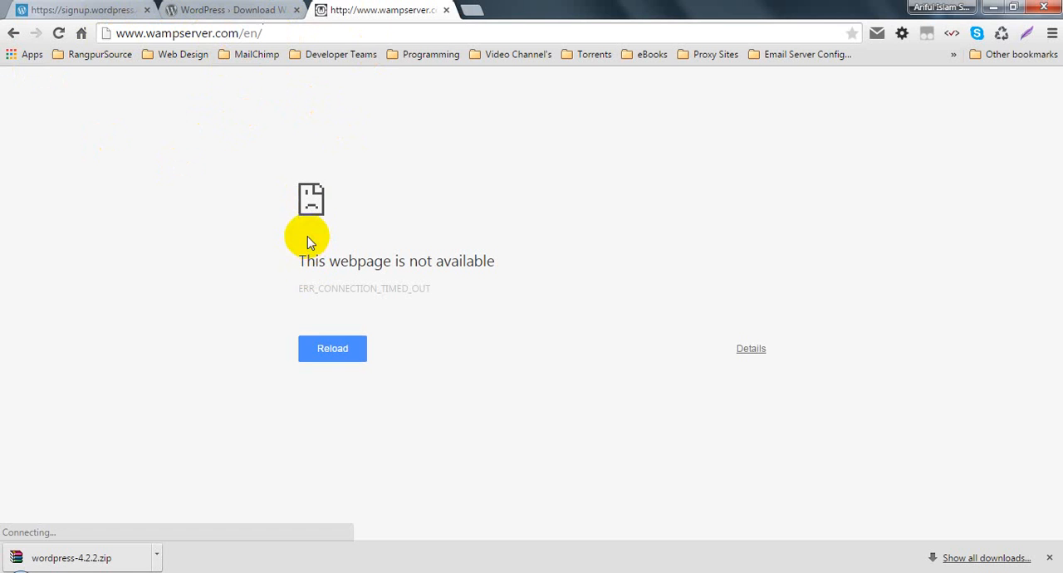
click(329, 348)
click(229, 10)
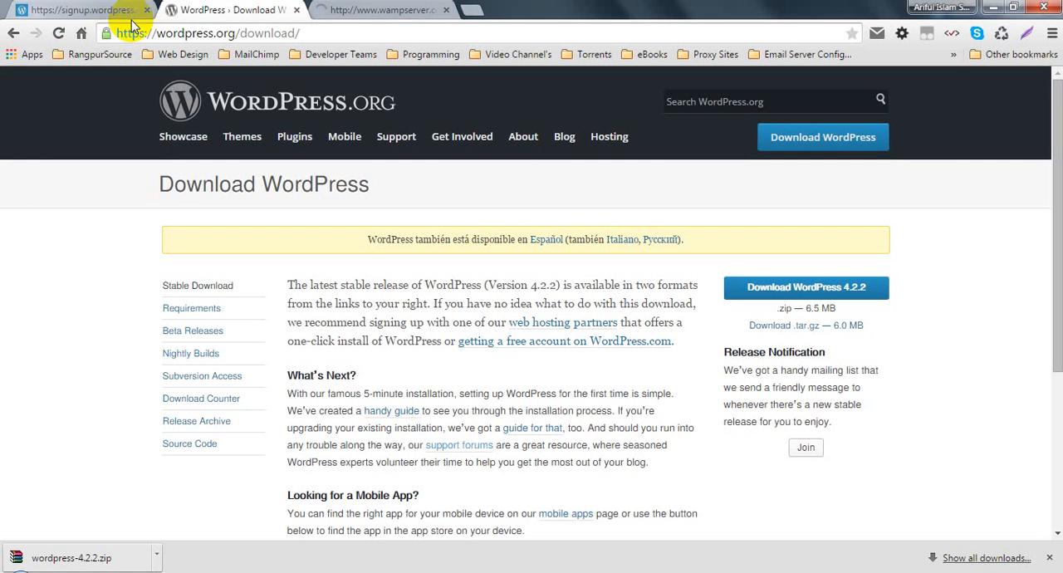
click(60, 38)
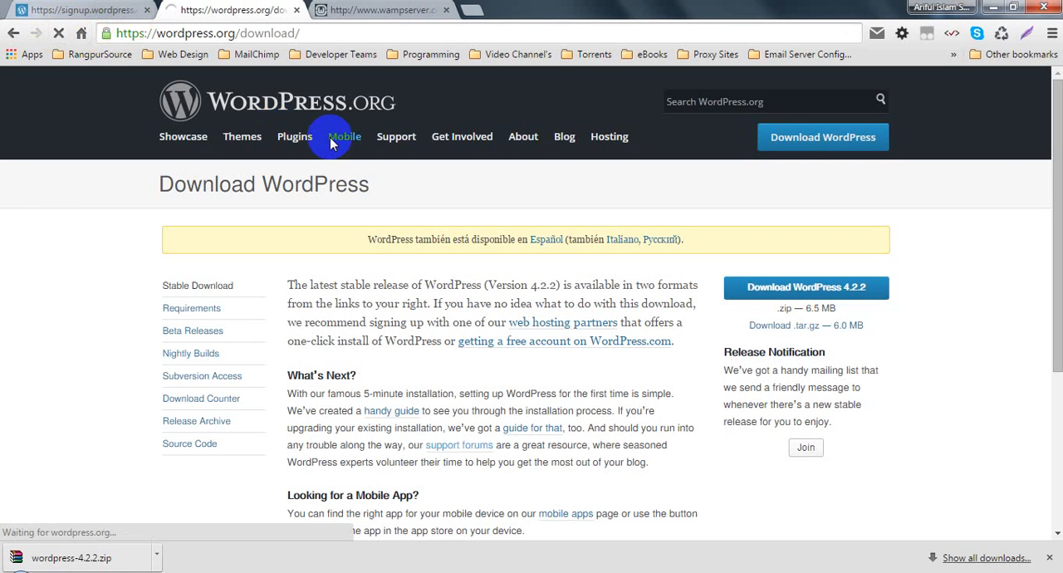
click(382, 10)
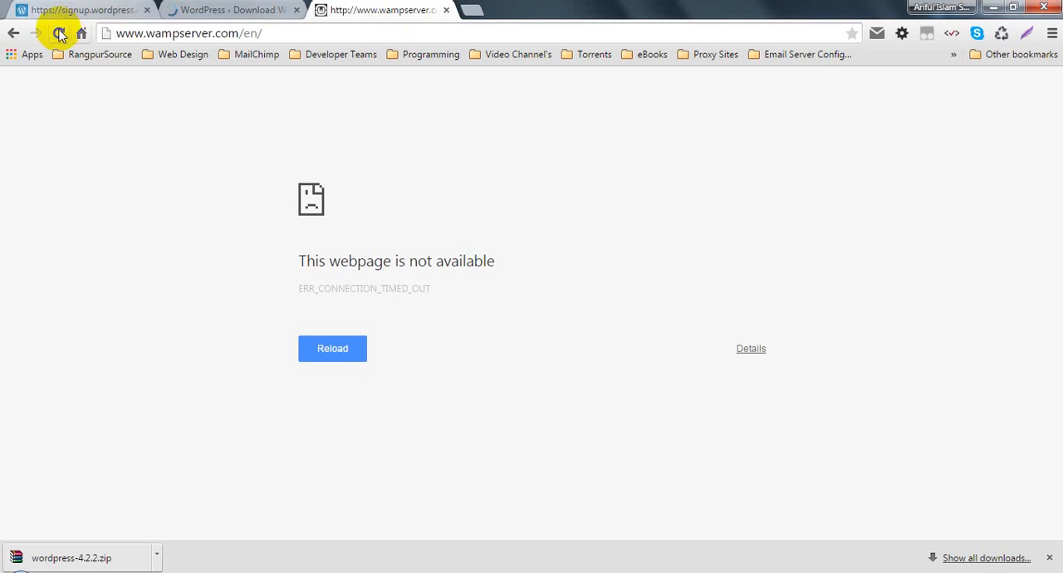
click(241, 10)
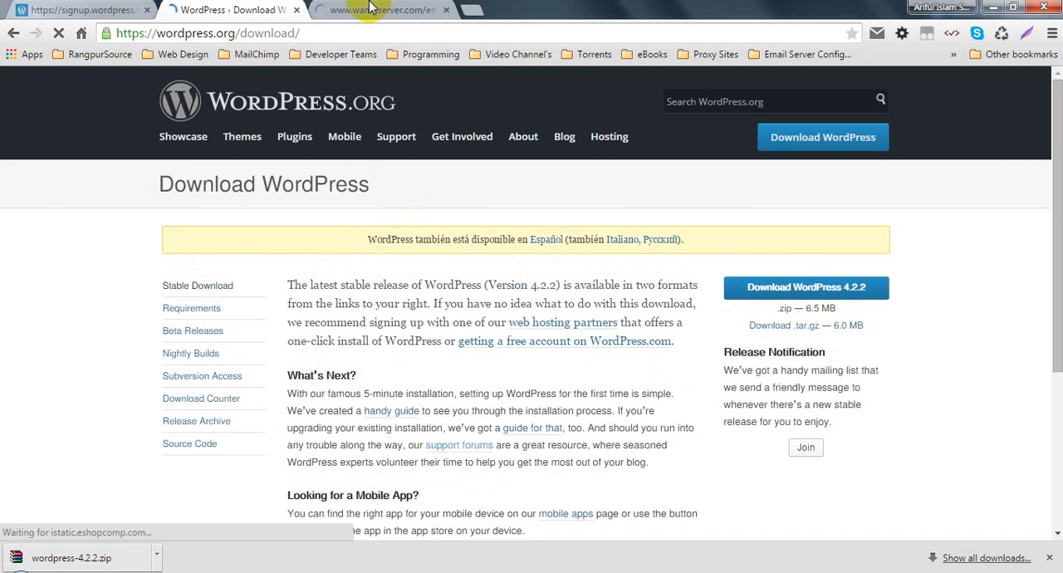
click(382, 10)
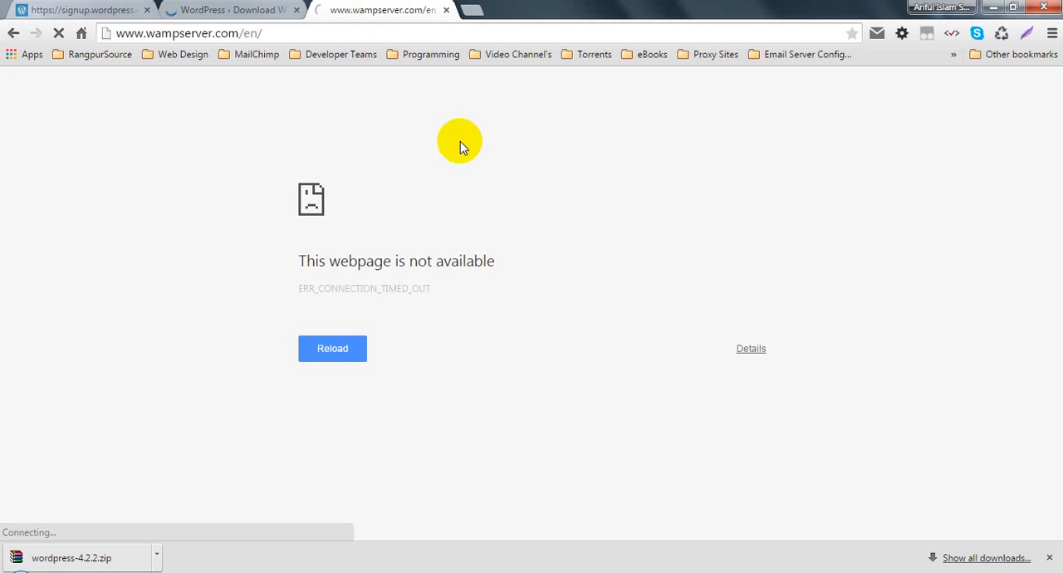
click(240, 34)
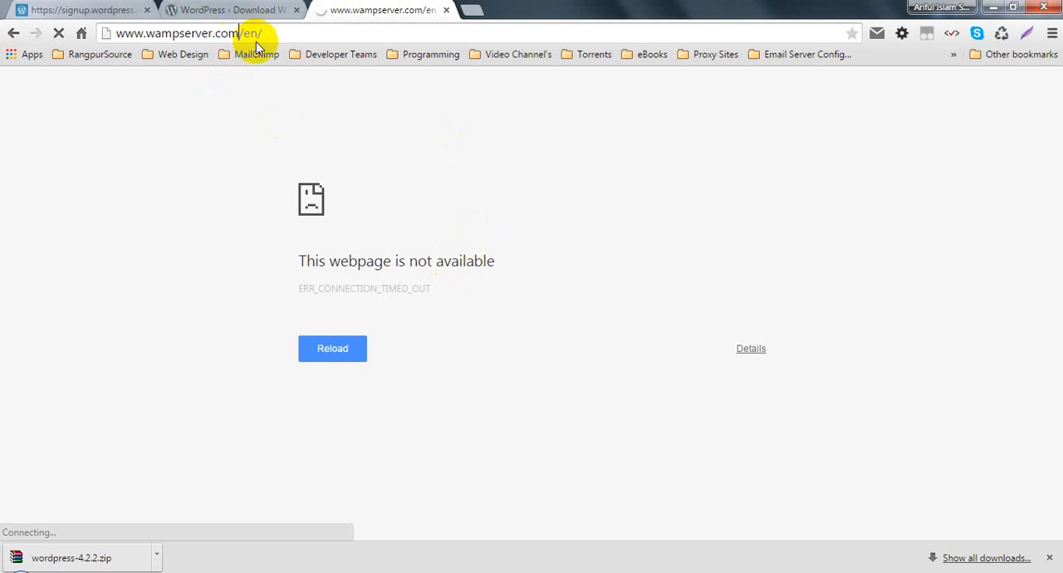
click(14, 34)
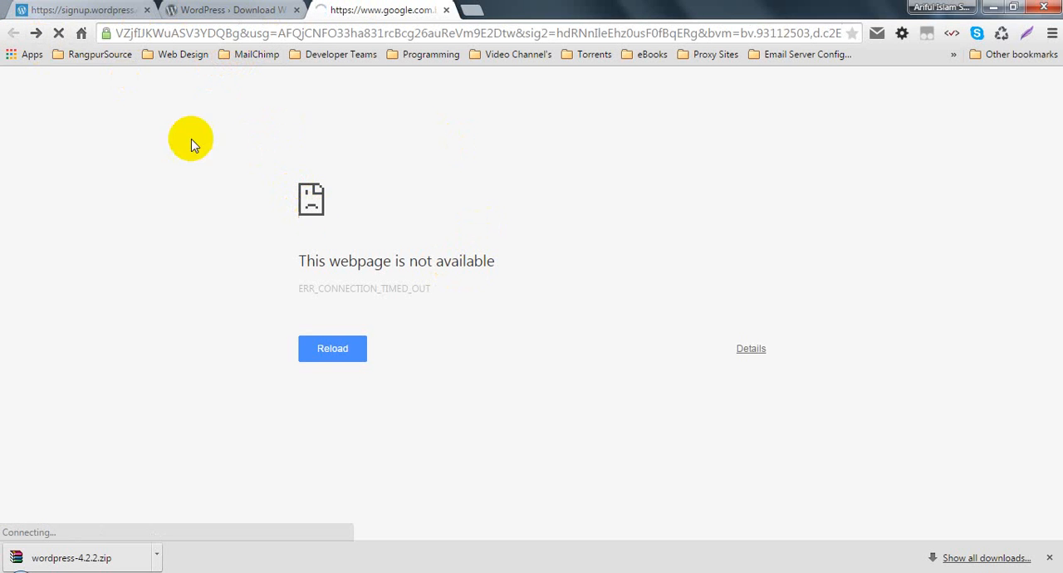
click(255, 36)
text(wamp d)
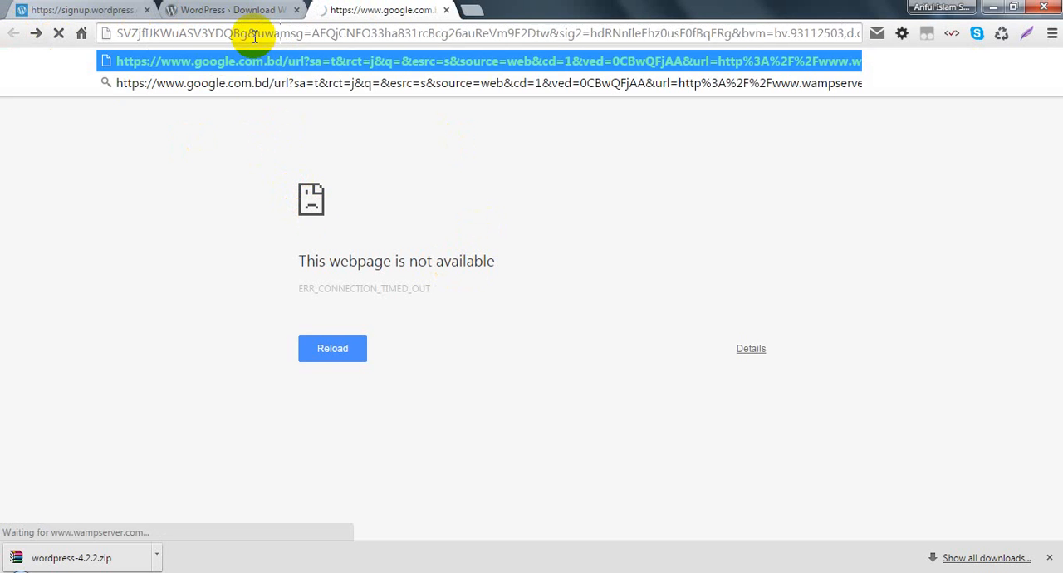
text(ownload)
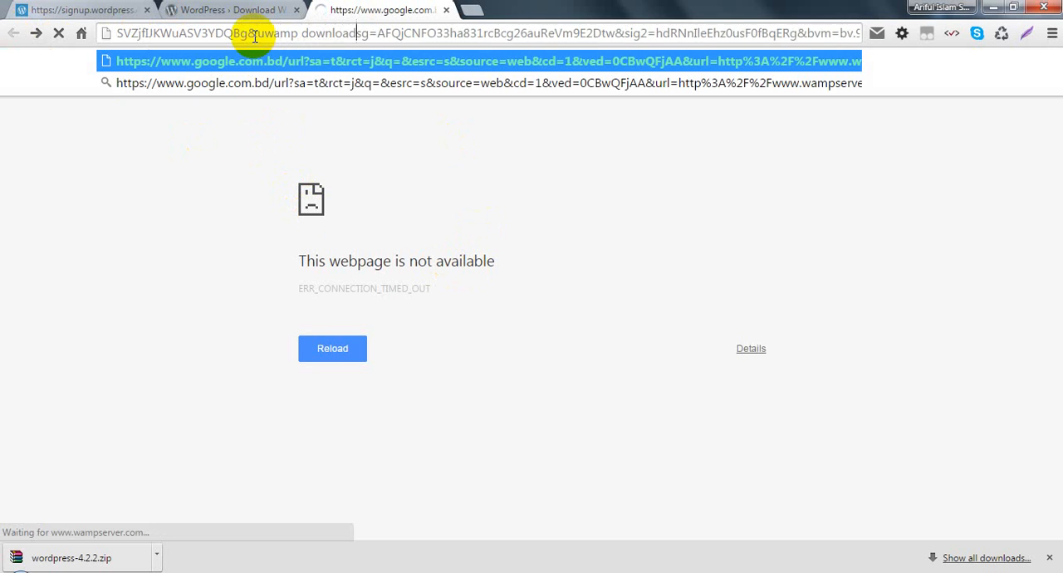
- Replace the whole address with a Google search for "wamp download"
key(ctrl+a)
text(wan)
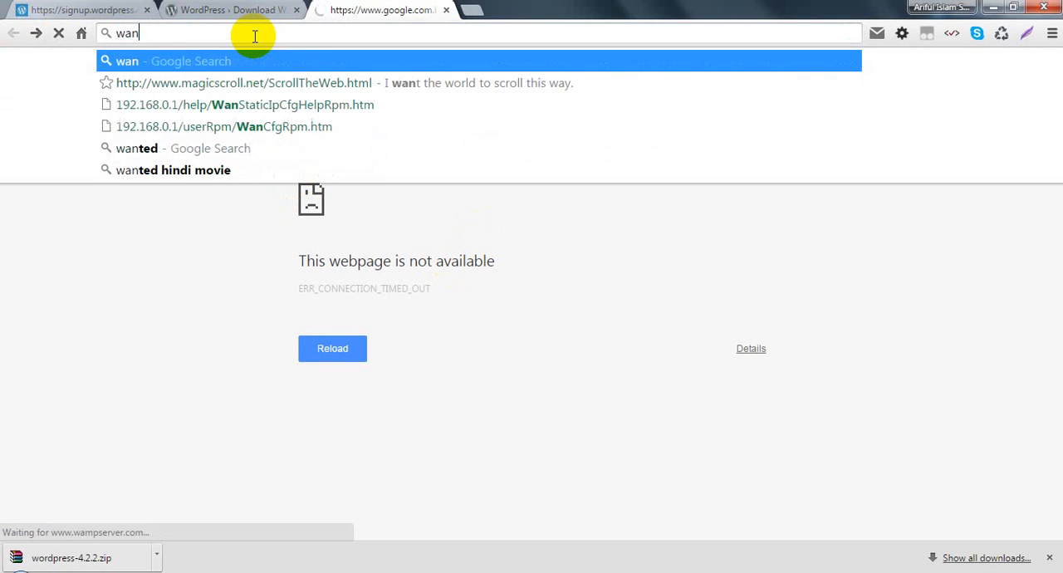
key(BackSpace)
text(mp download)
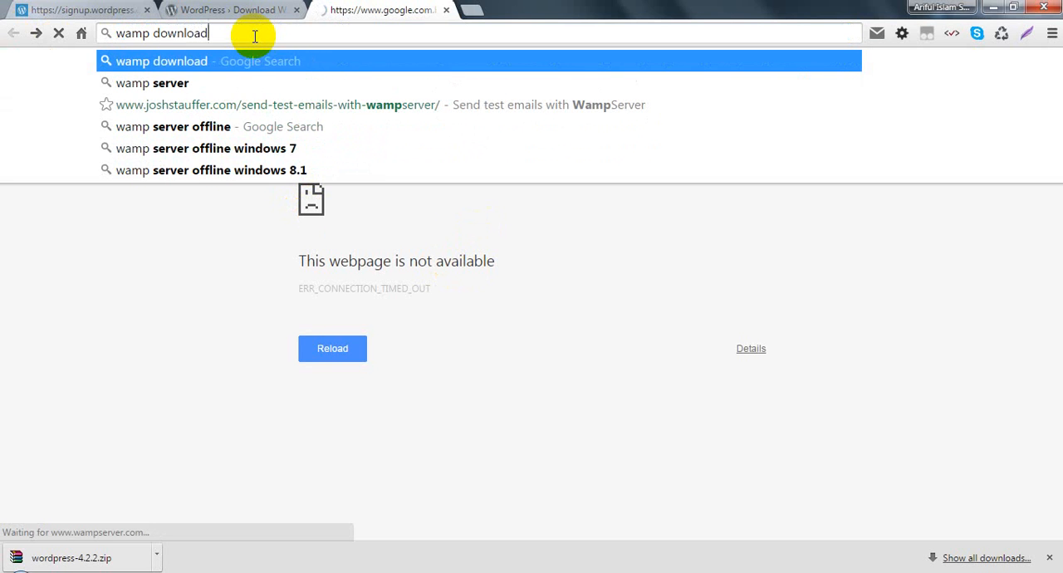
key(Return)
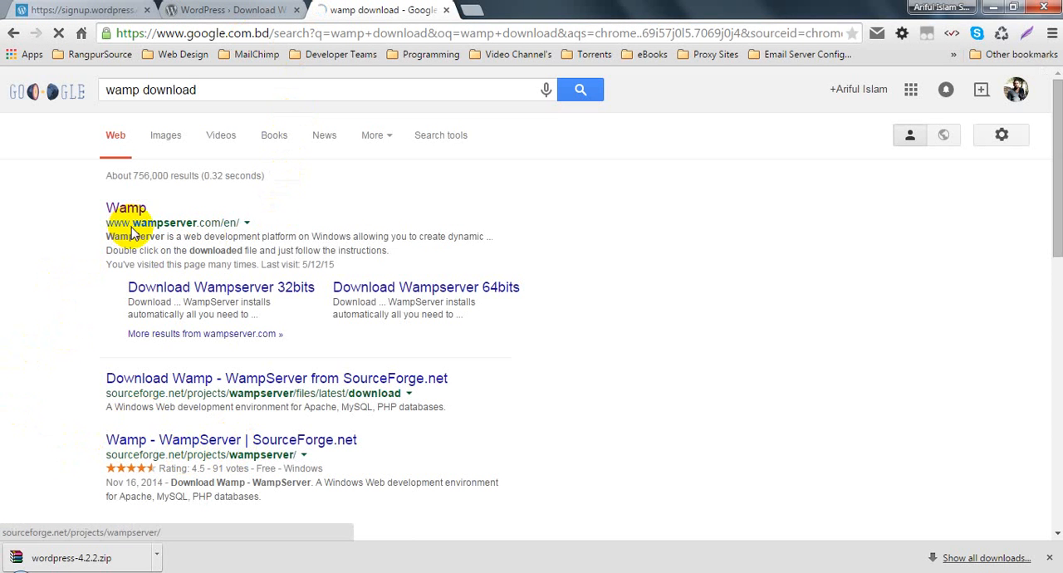
- Try to load the Download Wampserver 32bits result in a new tab, and close that tab
click(243, 287)
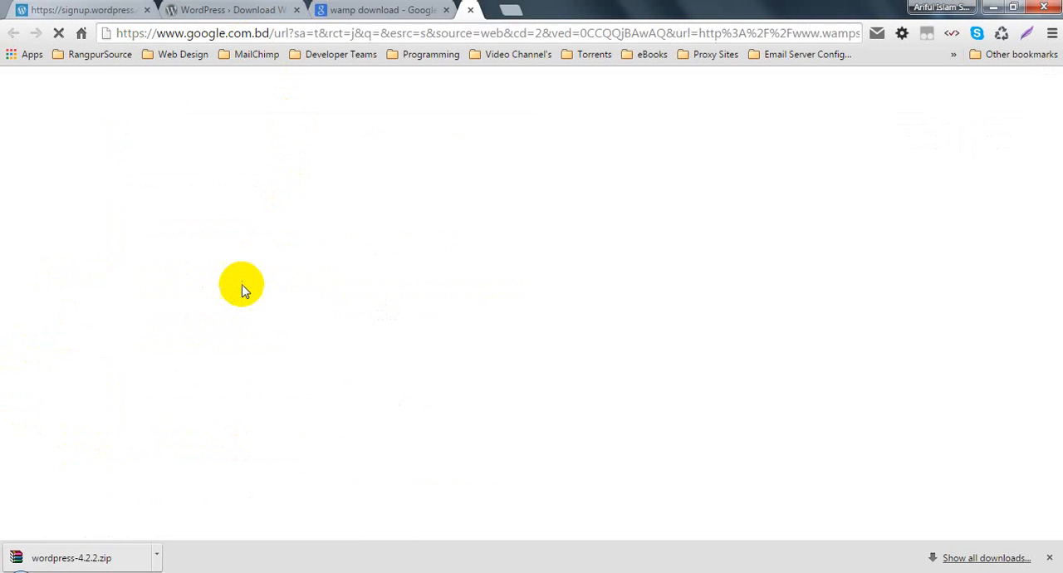
click(371, 8)
click(497, 10)
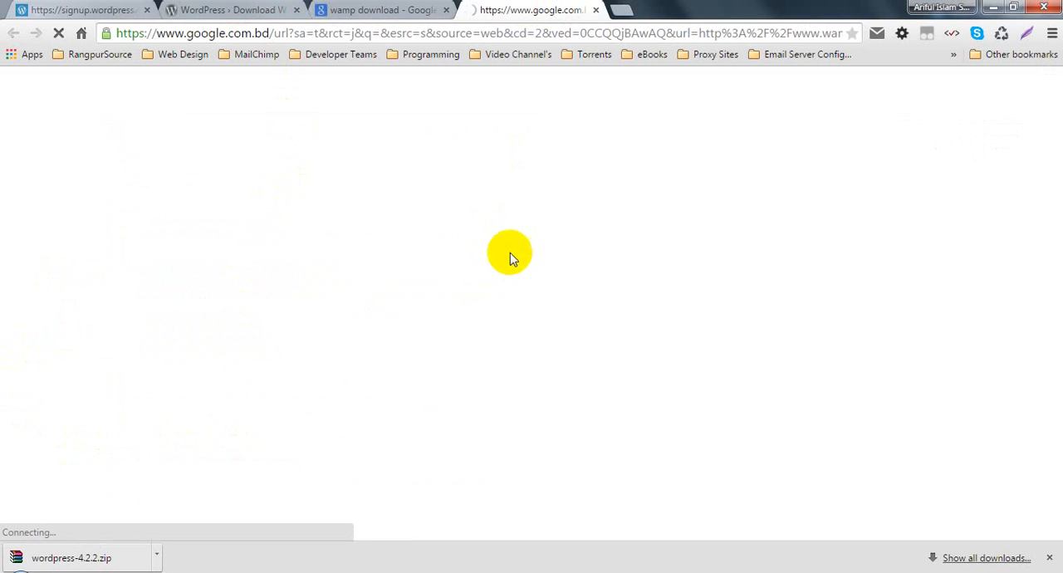
click(381, 8)
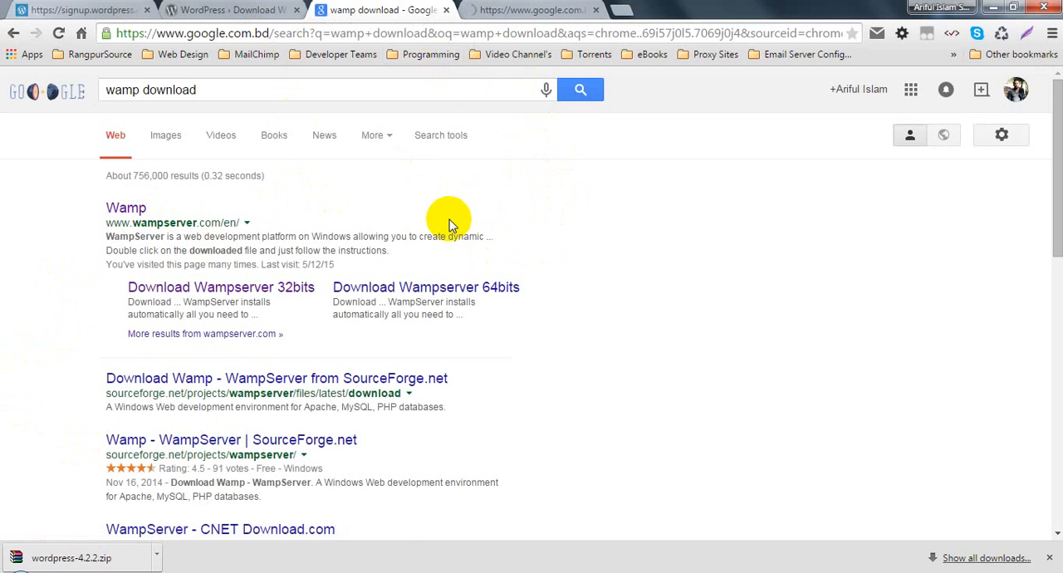
click(536, 8)
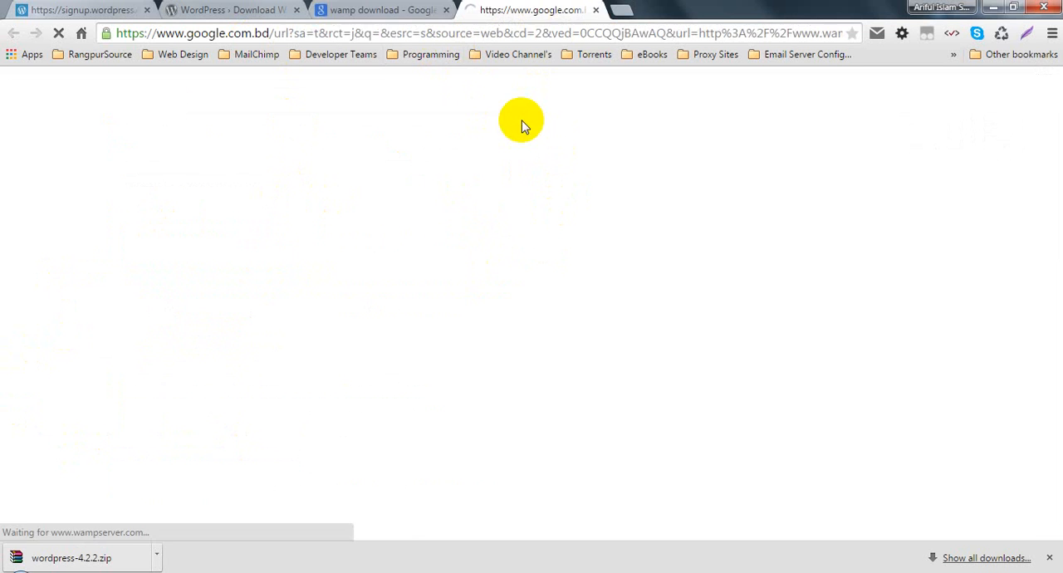
click(392, 8)
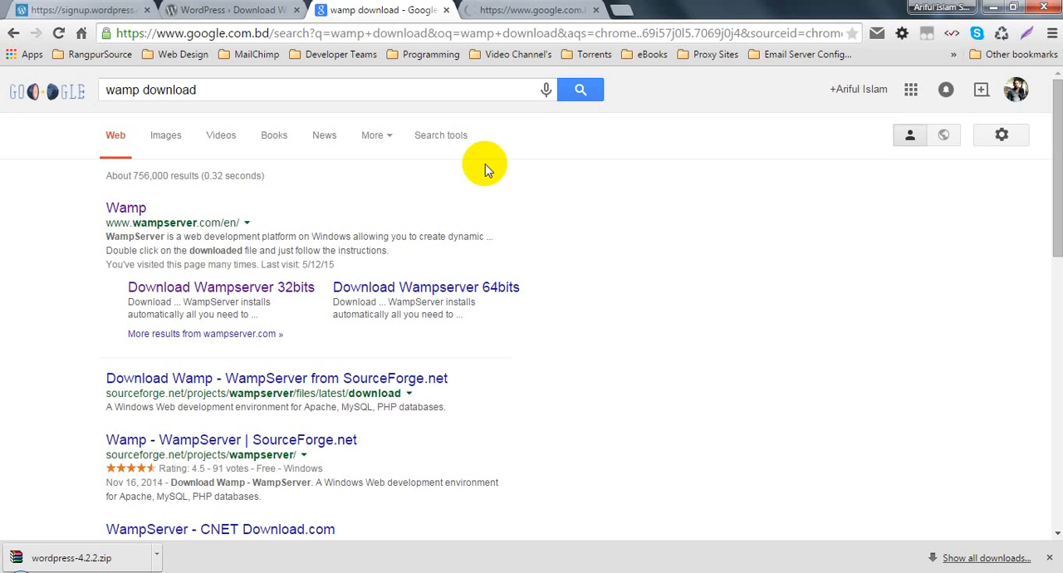
click(490, 10)
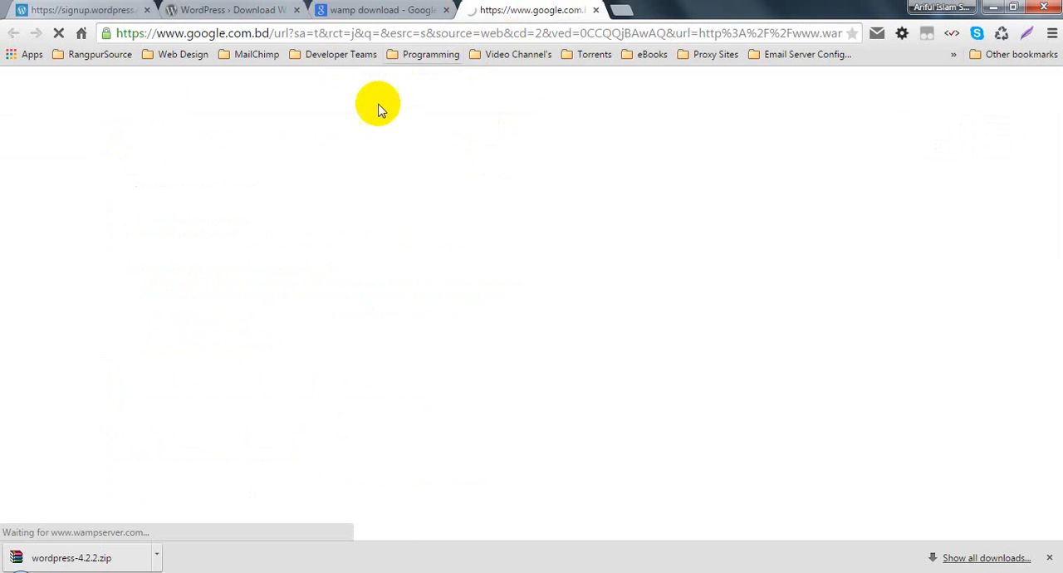
click(597, 11)
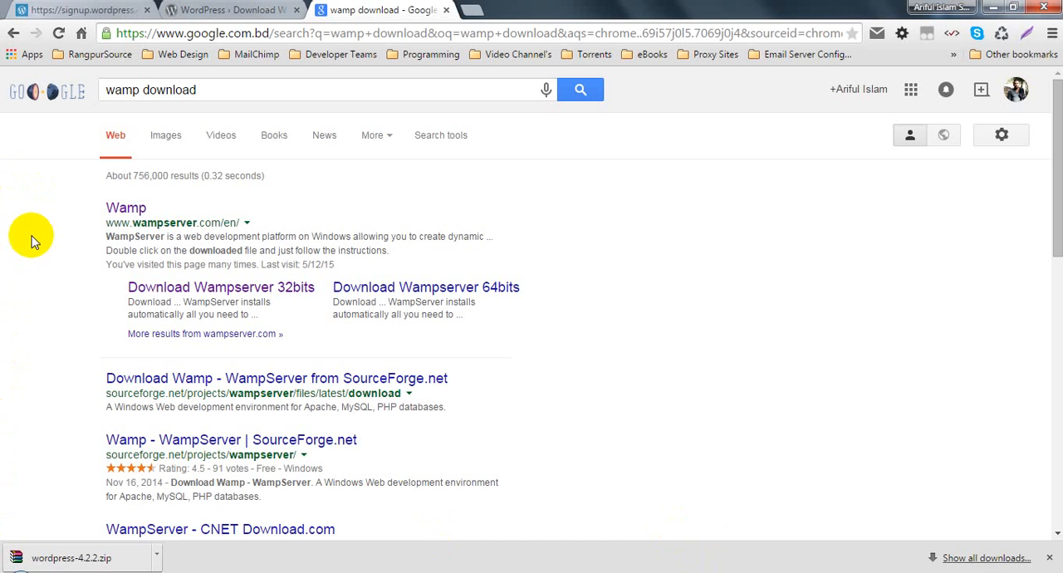
- Open SOFTWARES > Essential Softwares on the PERSONAL (F:) drive in Windows Explorer and locate the Wamp Server 2.4 archive
click(9, 571)
click(314, 359)
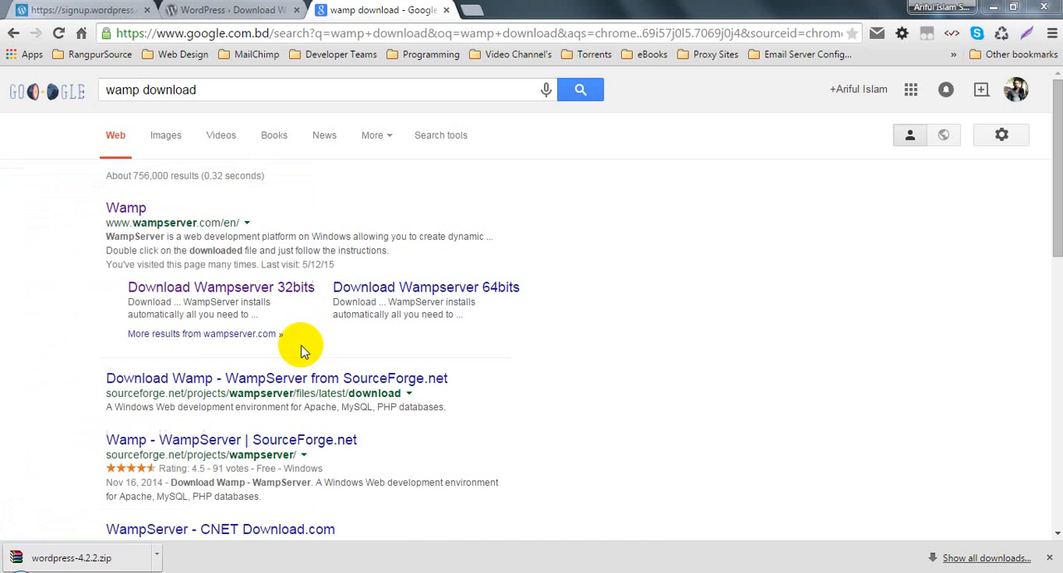
double_click(894, 216)
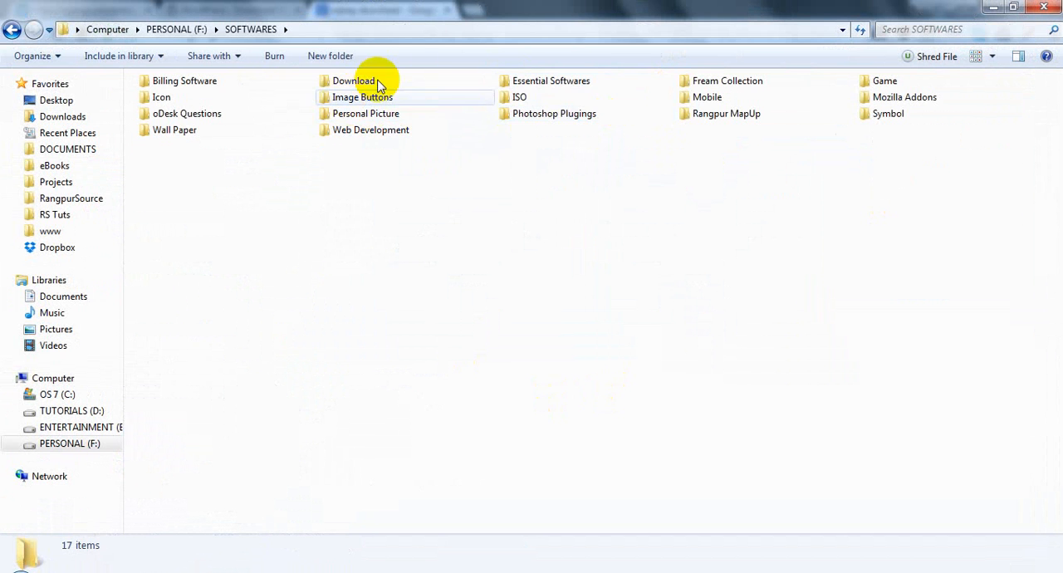
double_click(550, 80)
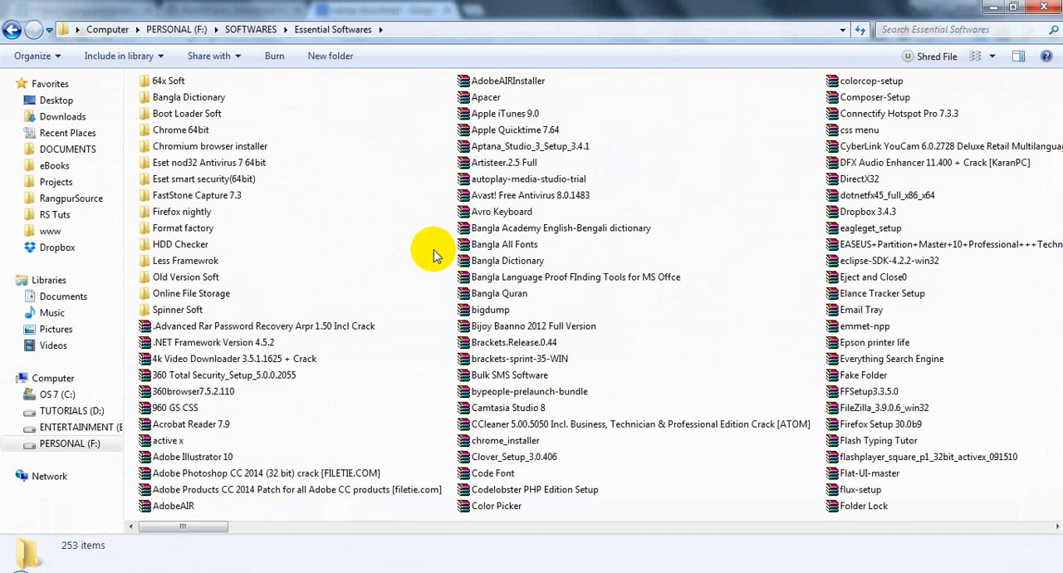
text(wamp)
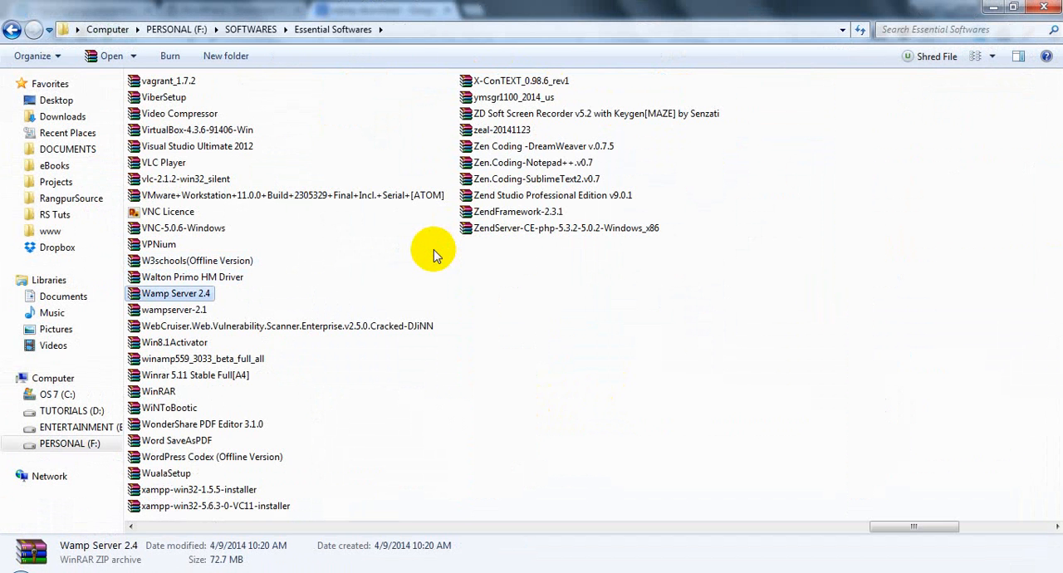
click(327, 266)
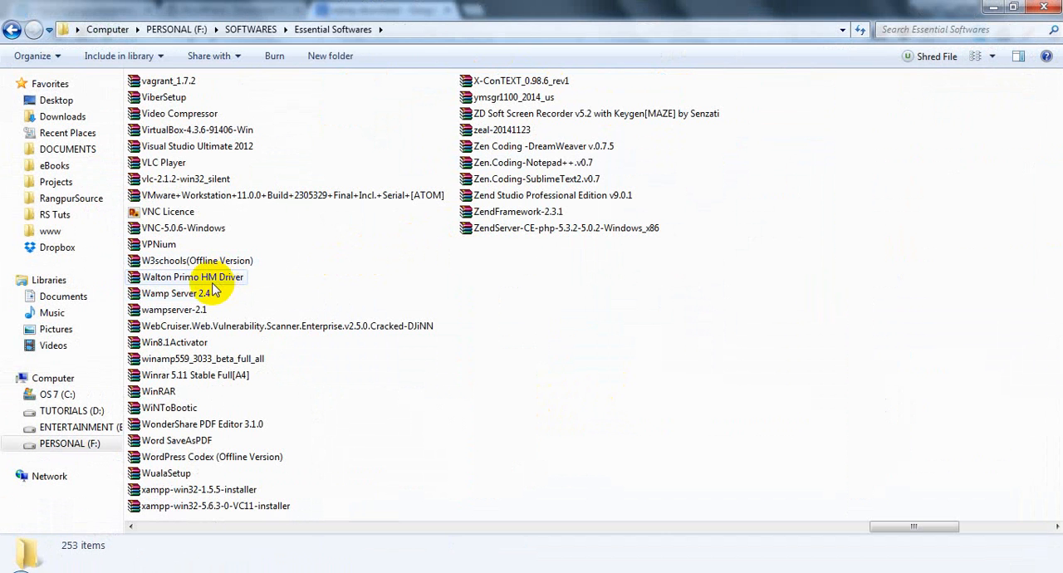
- Open the Wamp Server 2.4 archive, compare its x64 and x86 installers, and launch Wampserver2.4-x64.exe
double_click(202, 290)
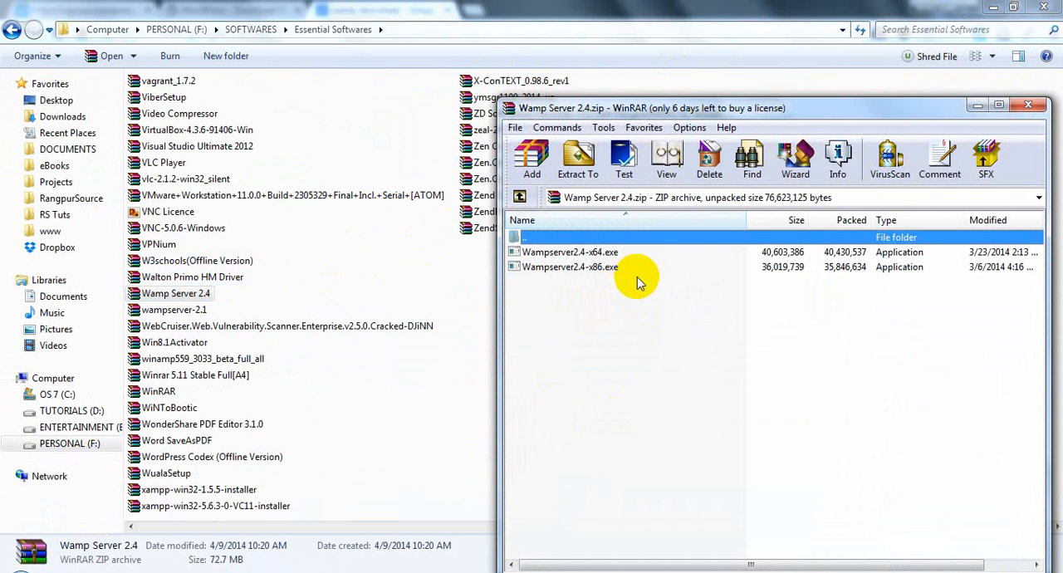
click(572, 253)
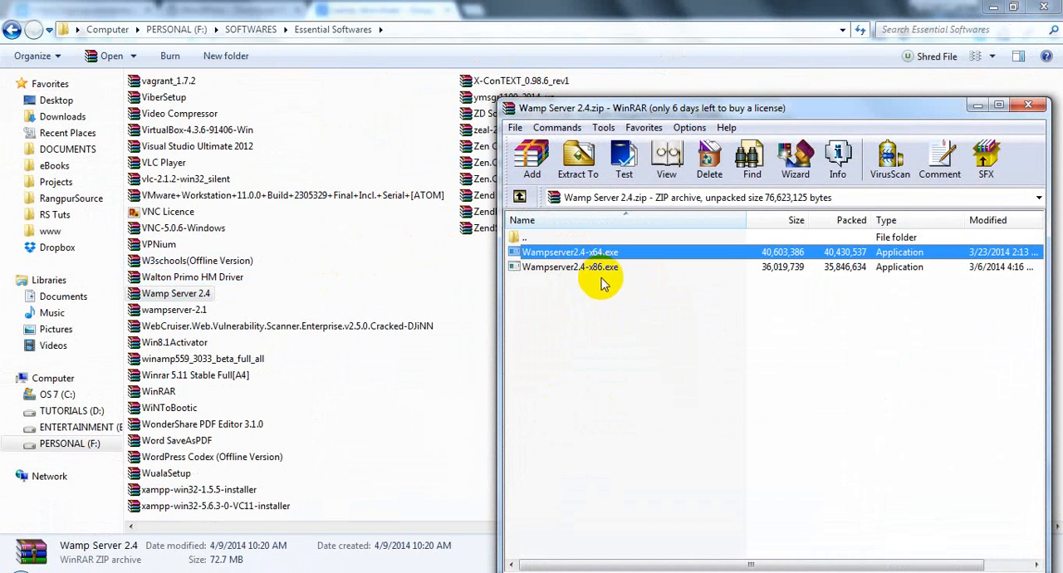
click(595, 270)
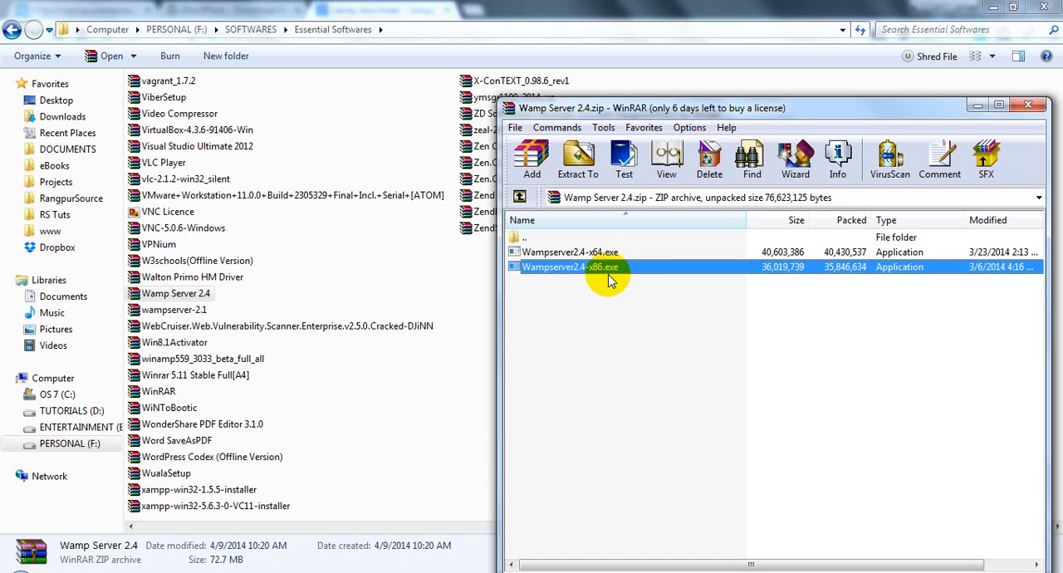
click(602, 253)
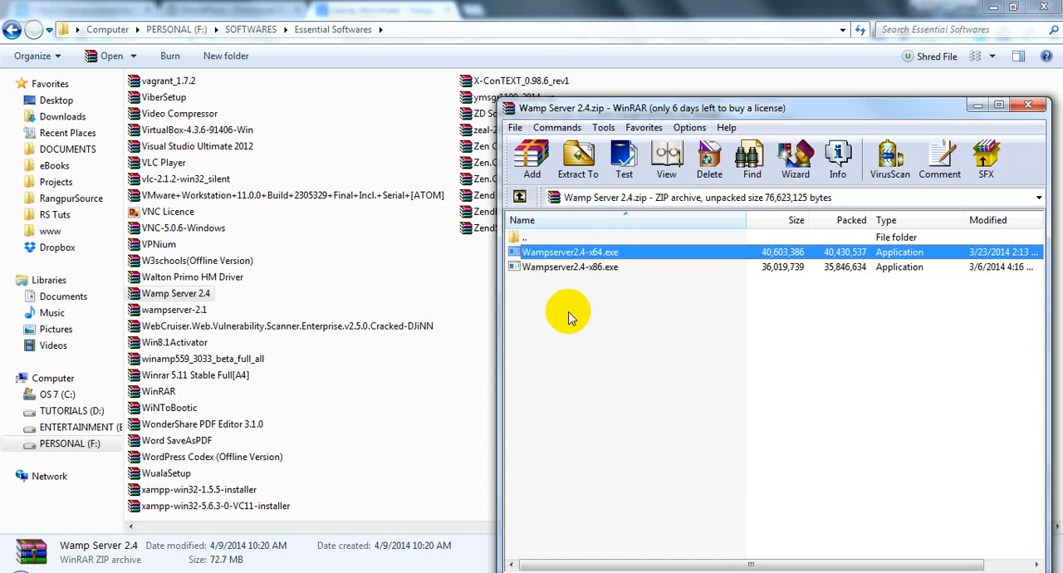
double_click(579, 255)
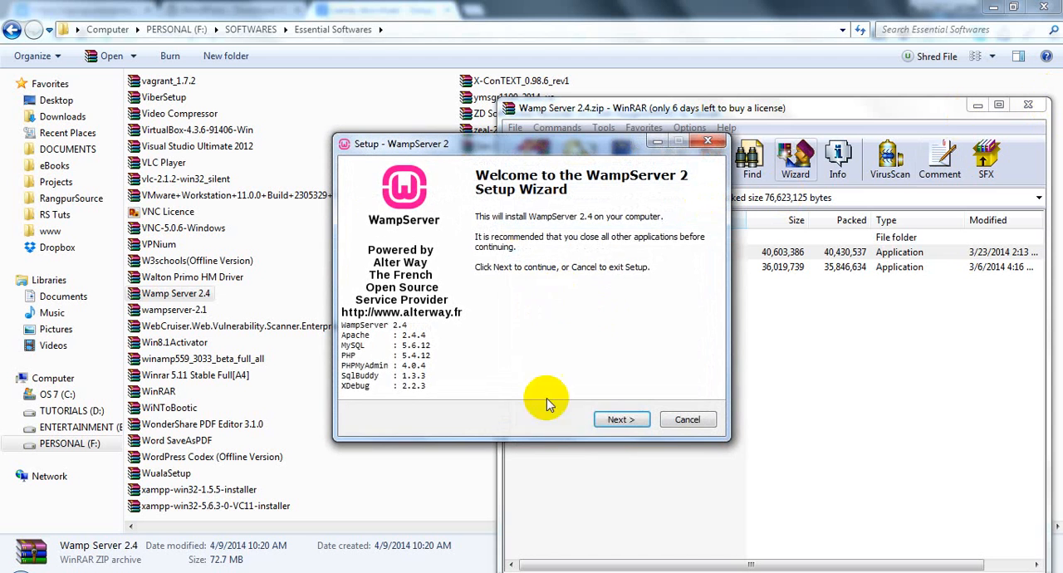
- Step through the WampServer 2 setup, accepting the license and keeping c:\wamp as the destination, and cancel it at the additional tasks
click(615, 420)
click(465, 372)
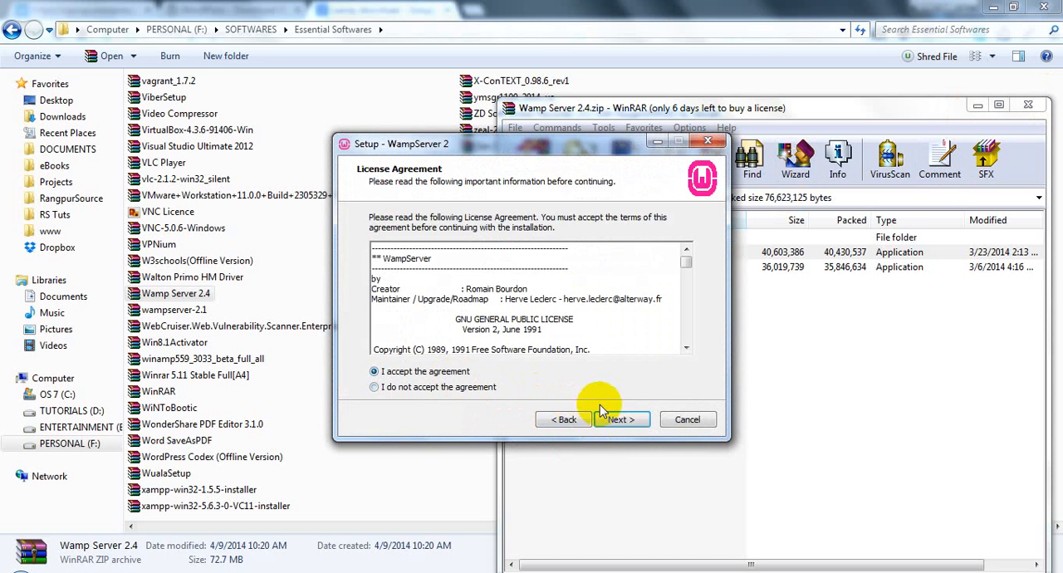
click(619, 420)
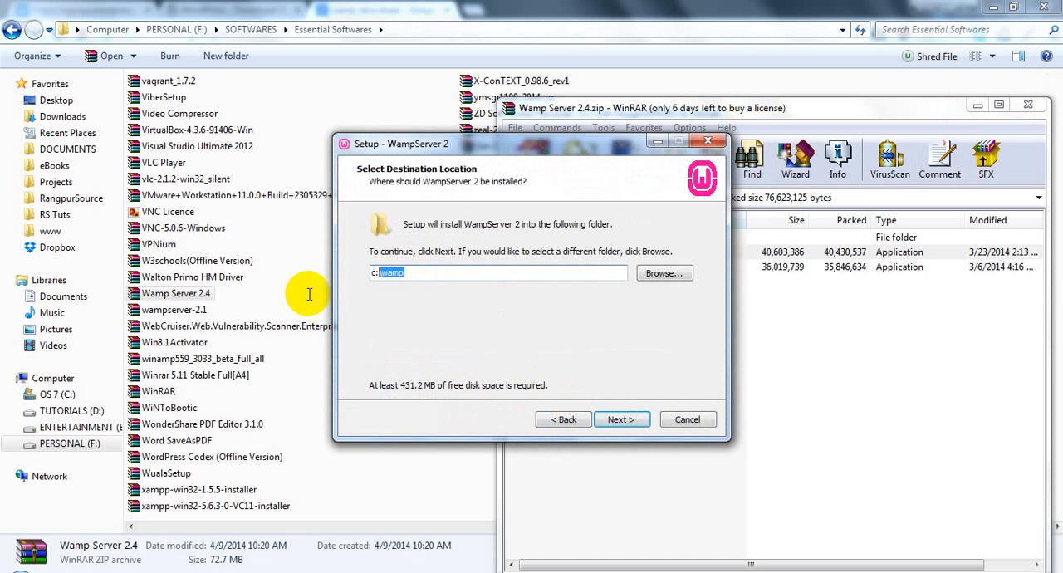
click(423, 275)
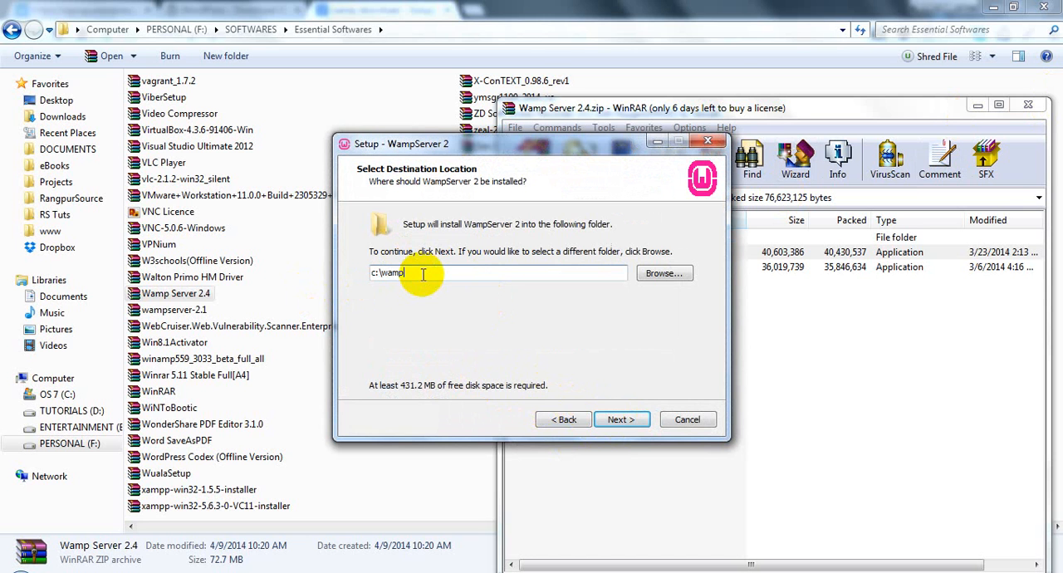
drag(444, 274, 282, 274)
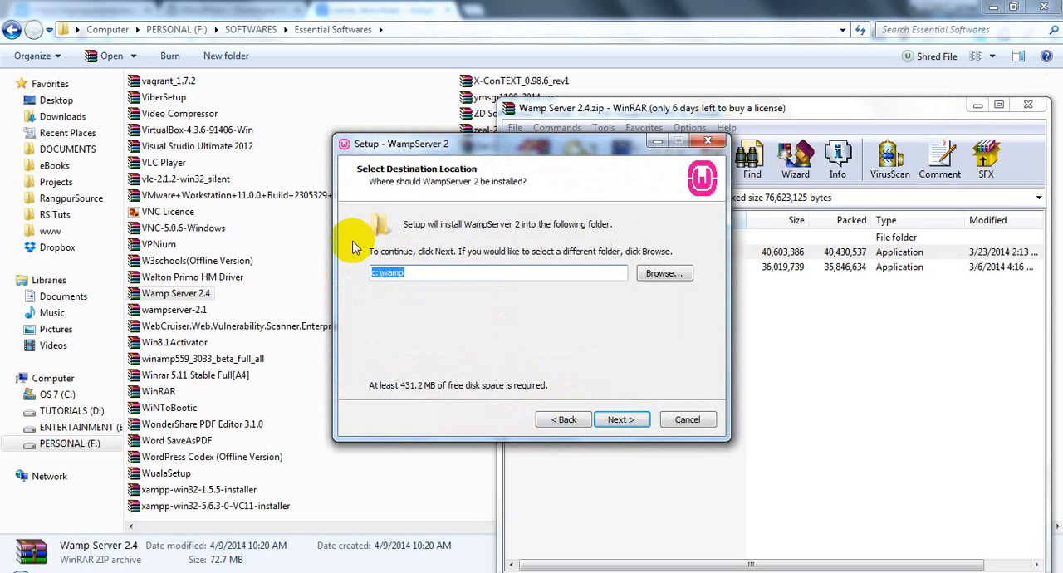
click(621, 419)
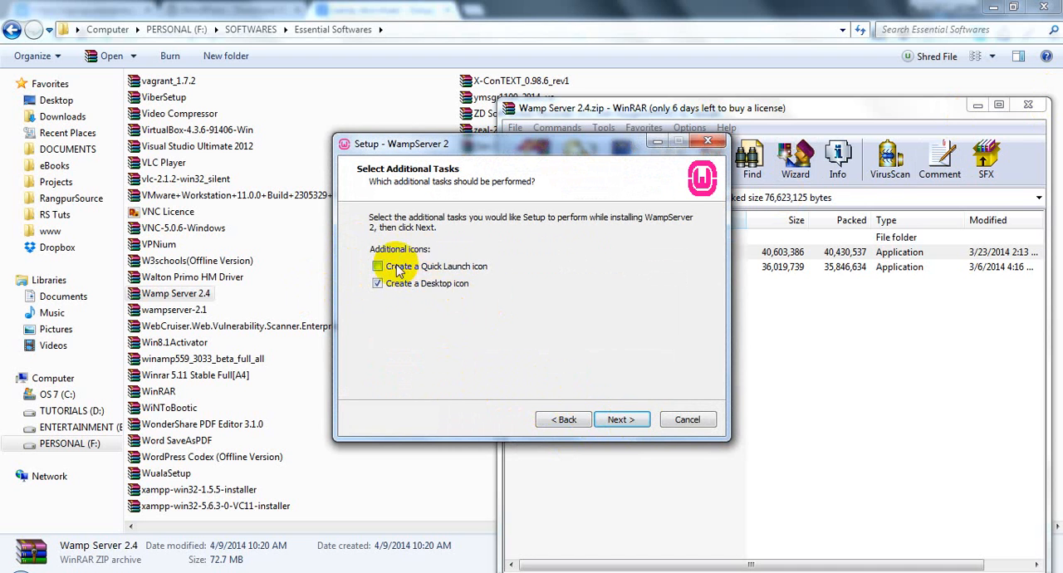
click(688, 420)
click(611, 366)
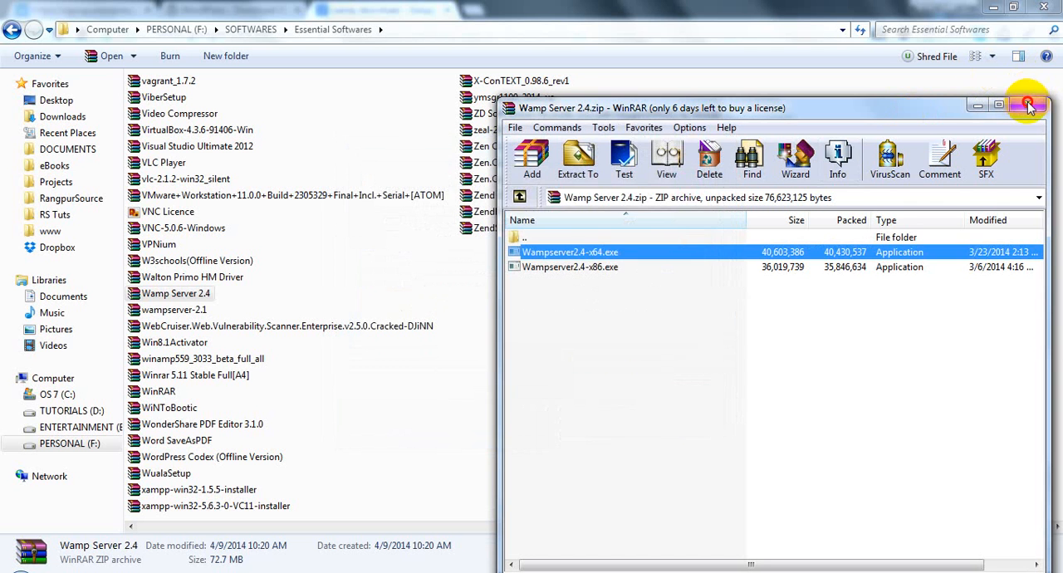
- Close the Wamp Server 2.4 archive and minimize the remaining open windows to reach the desktop
click(1029, 104)
click(993, 7)
click(994, 7)
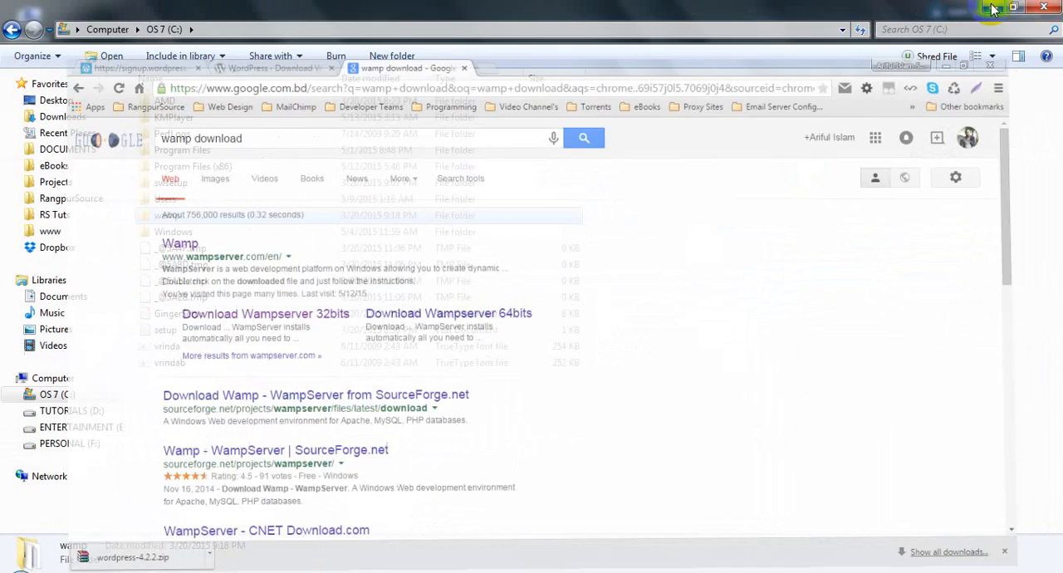
click(995, 7)
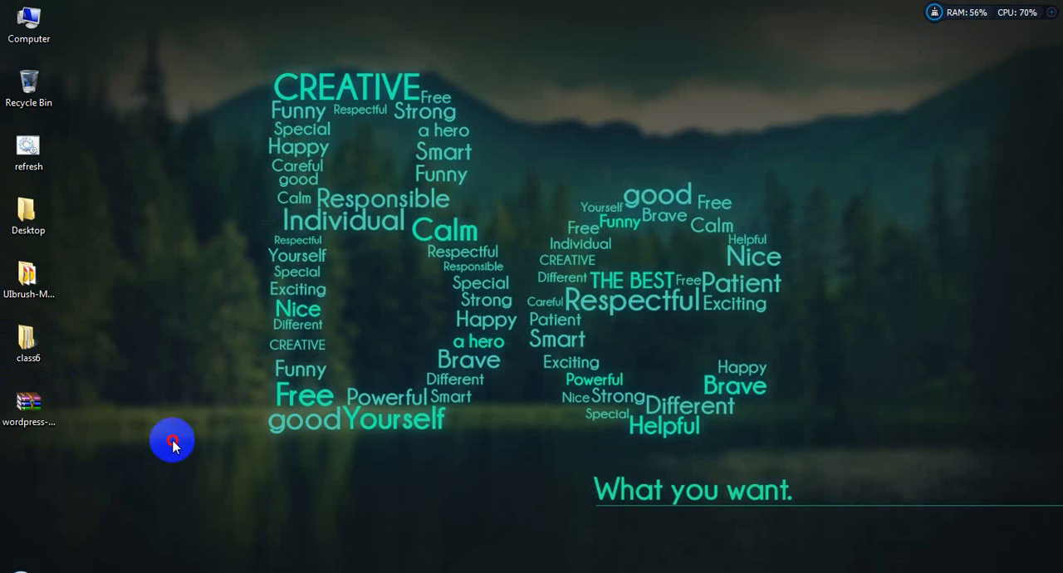
- Place a start WampServer shortcut on the desktop and launch WampServer from it
click(18, 570)
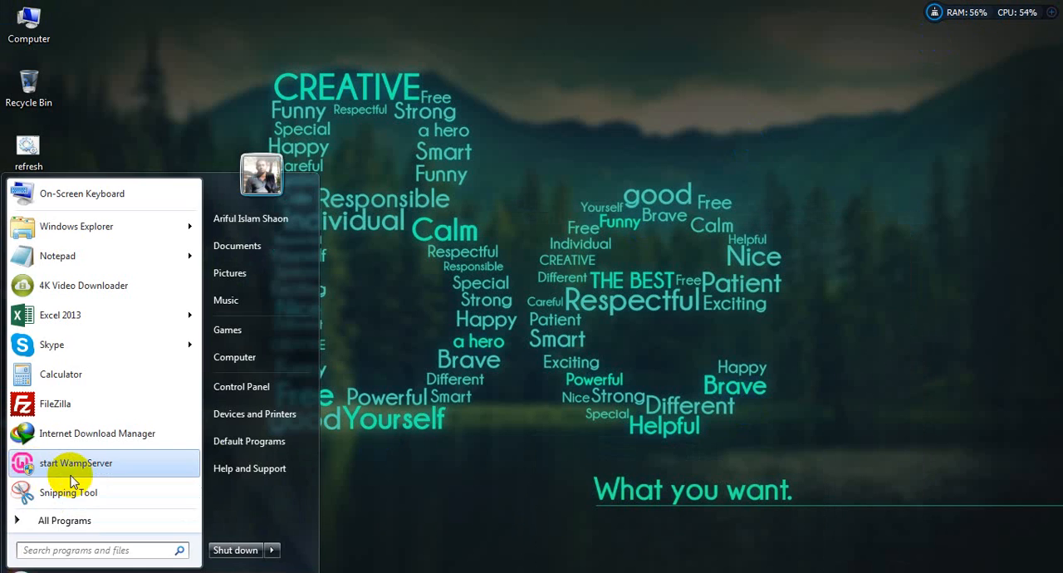
right_click(37, 463)
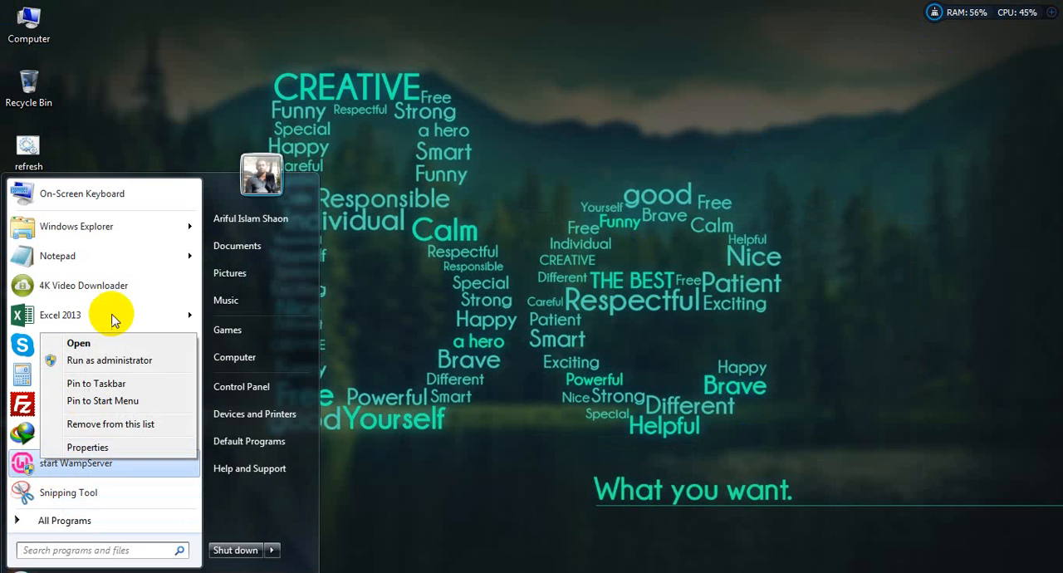
drag(84, 463, 439, 401)
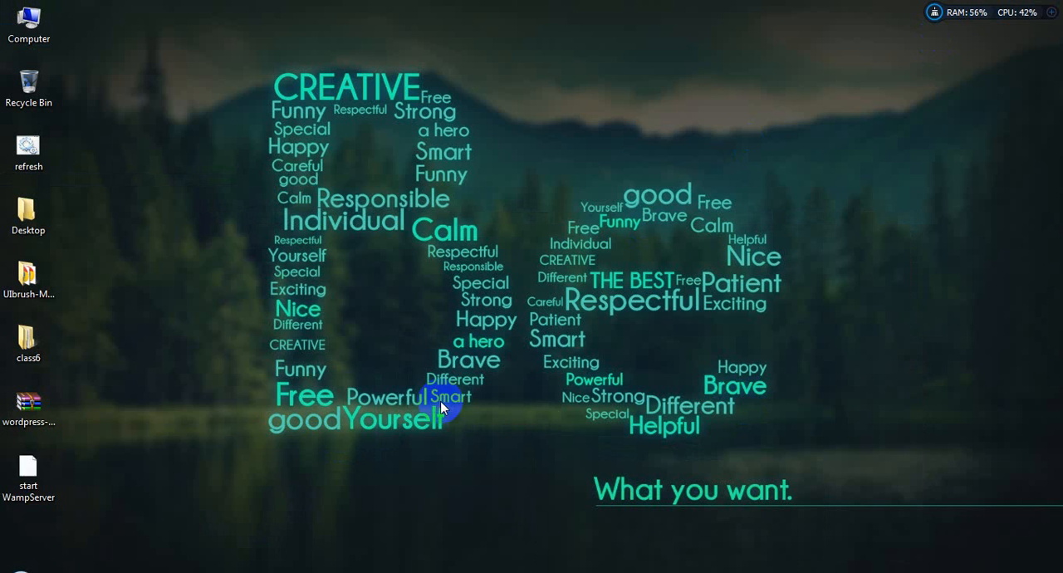
click(163, 456)
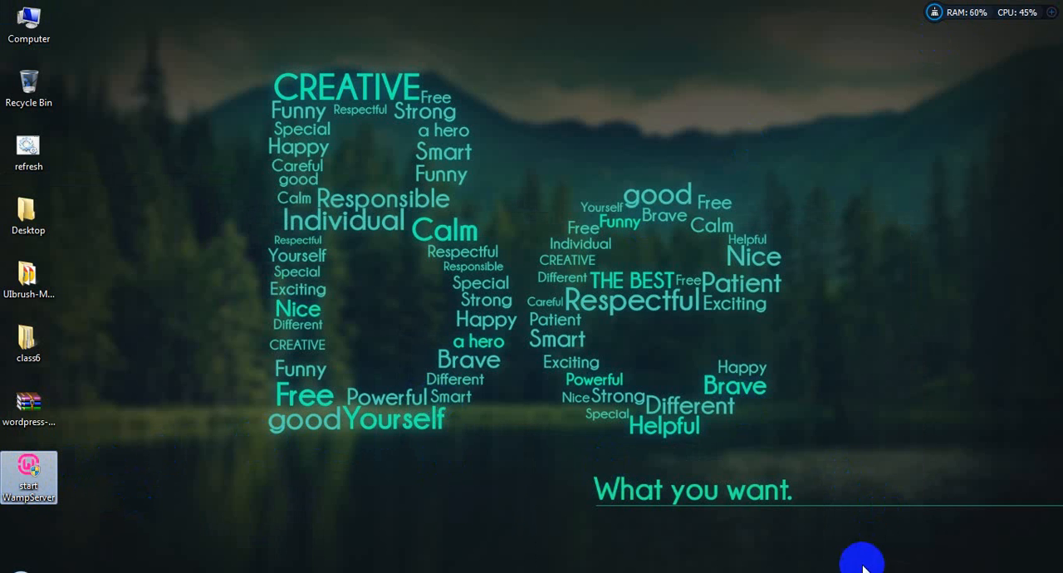
click(895, 571)
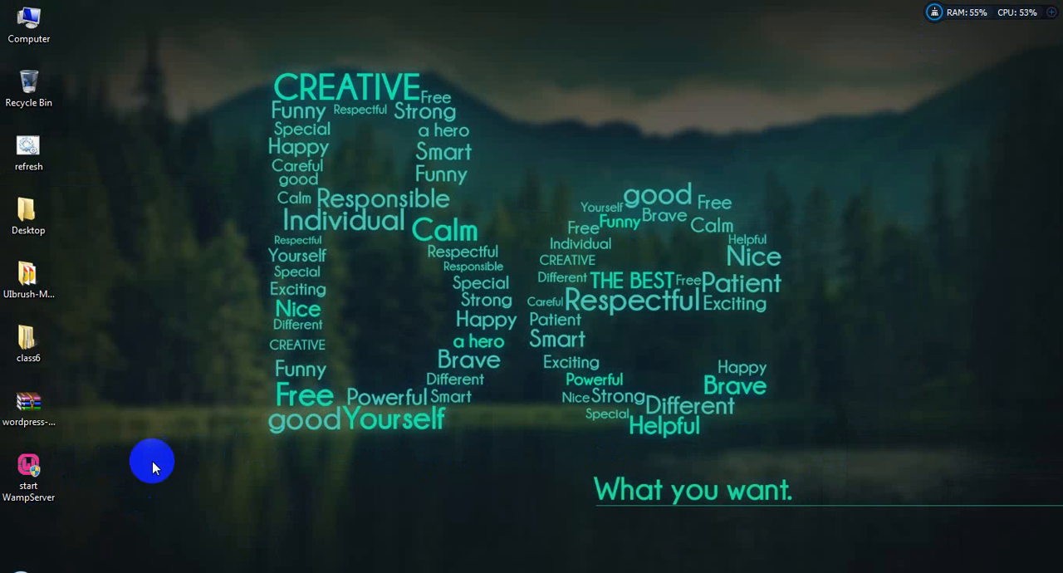
double_click(30, 471)
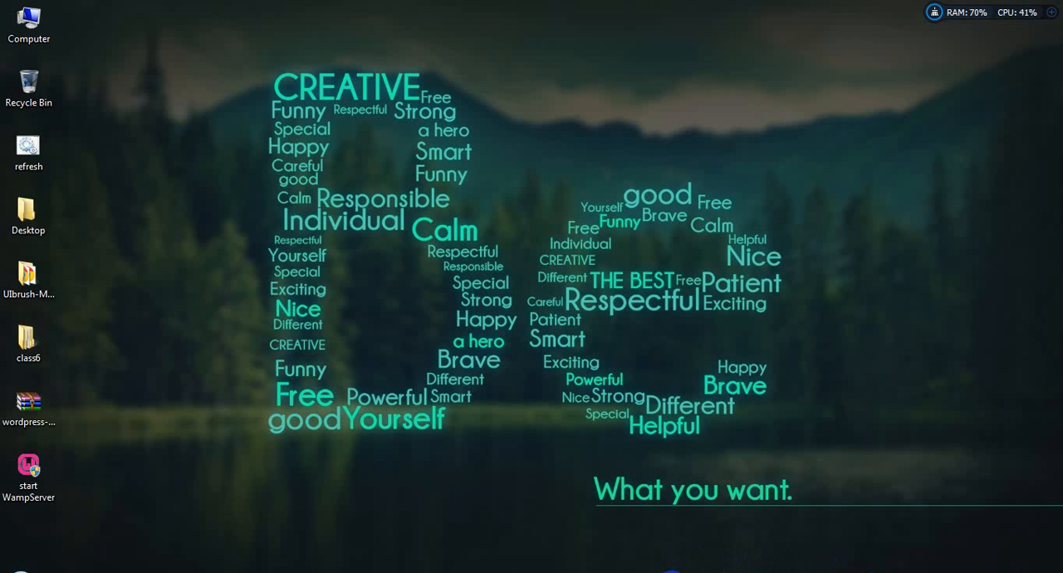
- Switch to Chrome and load localhost in the tab holding the WordPress.com signup page
click(671, 572)
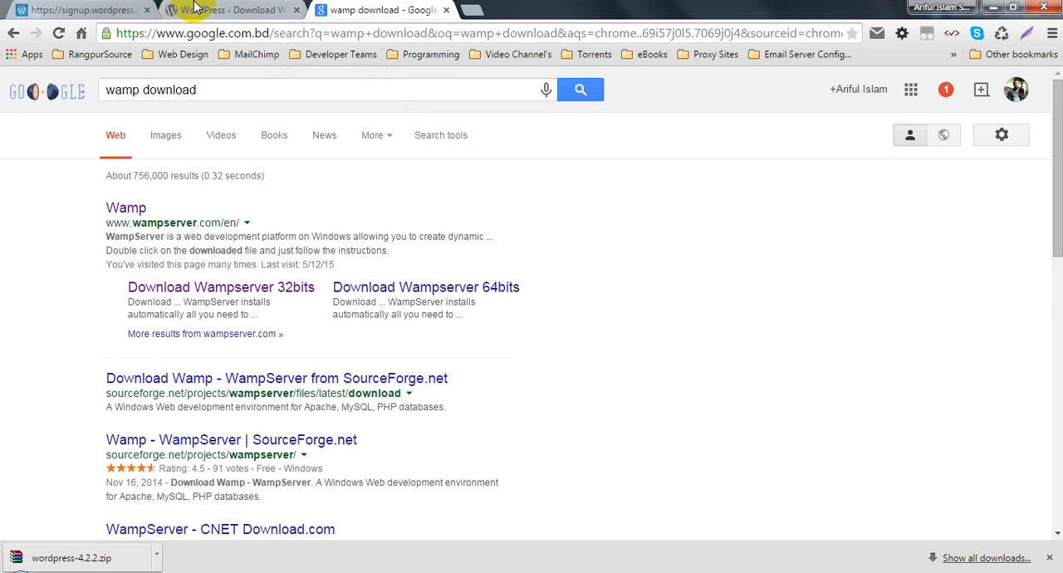
click(104, 8)
click(208, 33)
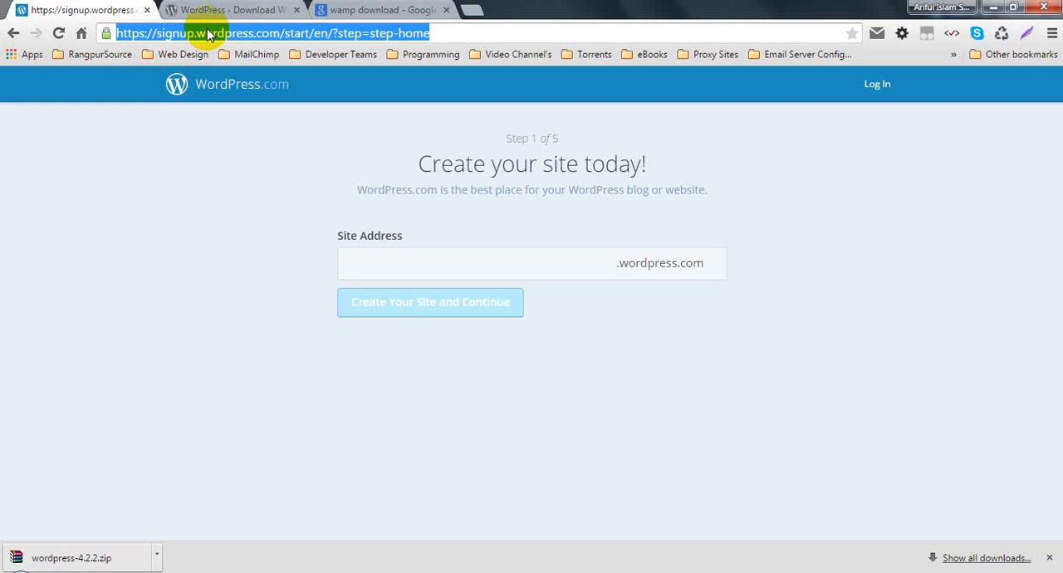
text(local)
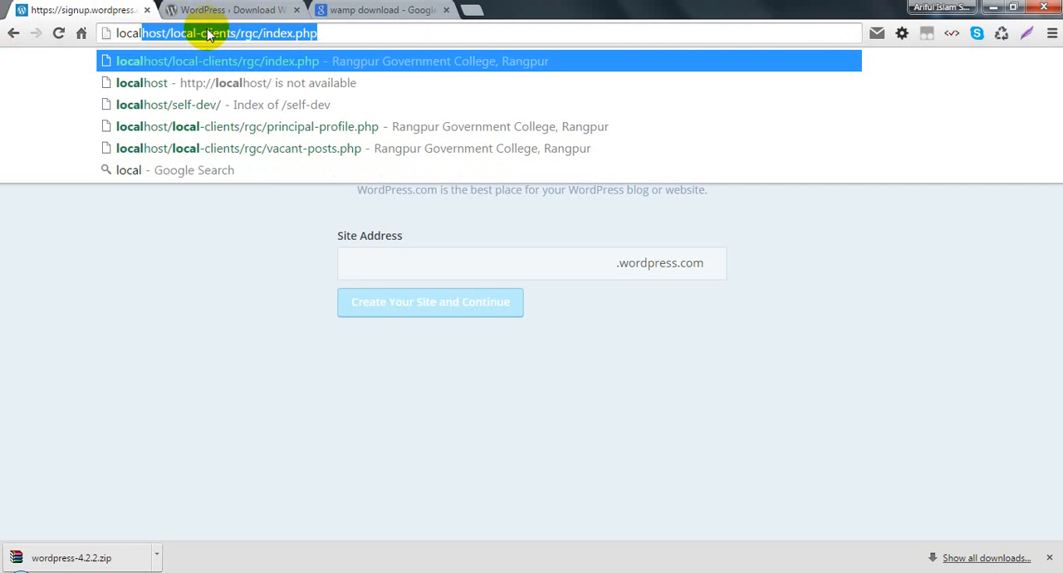
key(End)
key(BackSpace)
key(BackSpace)
key(BackSpace)
key(BackSpace)
key(BackSpace)
key(BackSpace)
key(BackSpace)
key(BackSpace)
key(BackSpace)
key(BackSpace)
key(BackSpace)
key(BackSpace)
key(BackSpace)
key(BackSpace)
key(BackSpace)
key(BackSpace)
key(BackSpace)
key(BackSpace)
key(BackSpace)
key(BackSpace)
key(BackSpace)
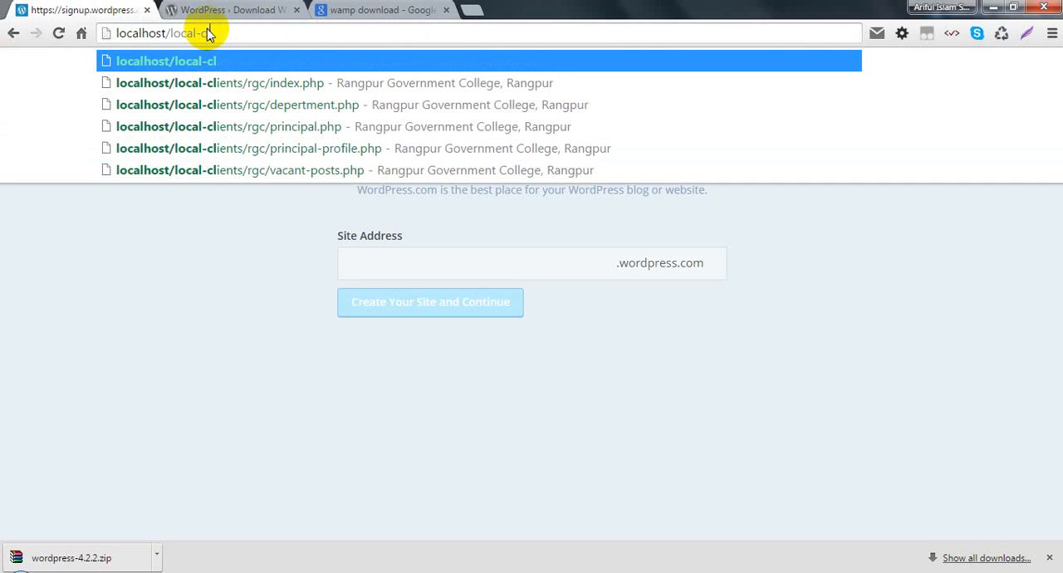
key(BackSpace)
key(Return)
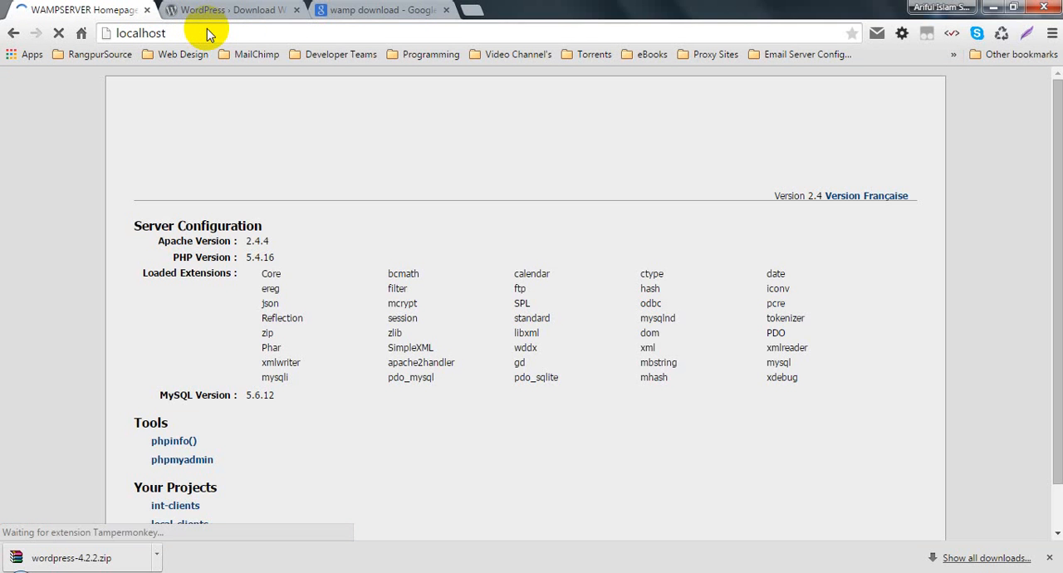
- Close the WordPress download and wamp download search tabs, and dismiss the downloads bar
click(297, 10)
click(297, 10)
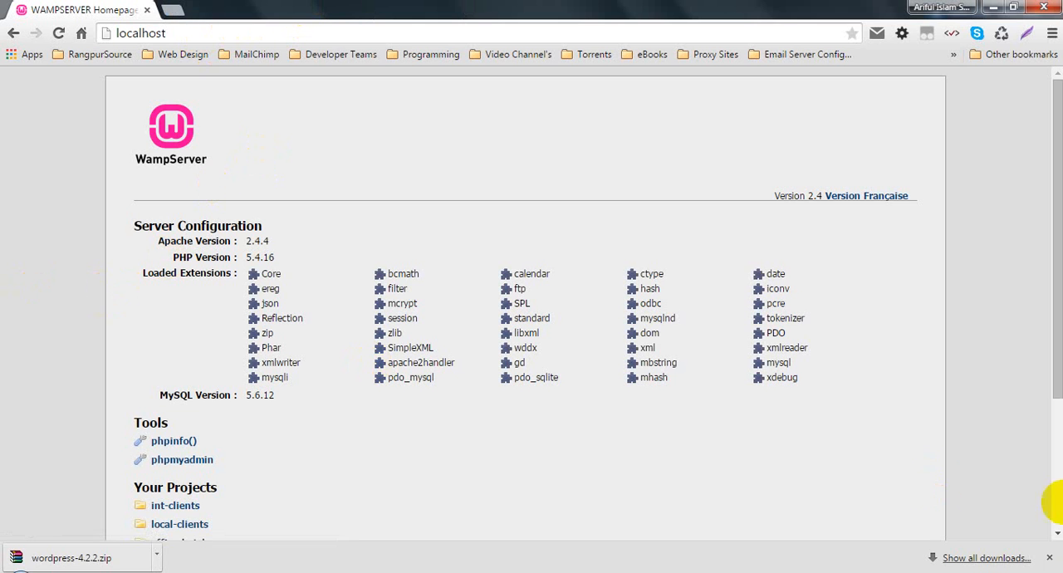
click(1051, 558)
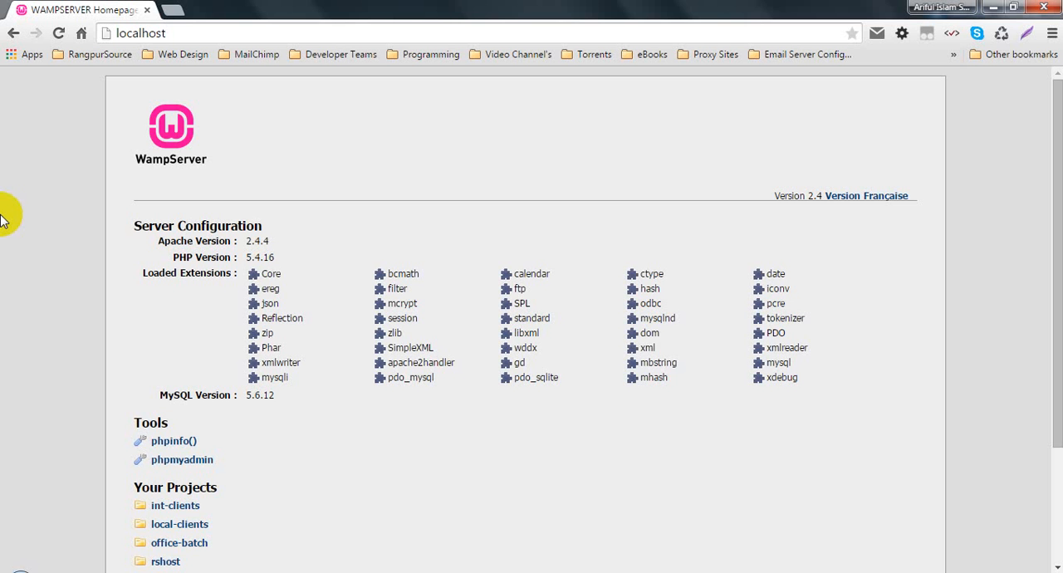
- Switch to Skype and open the advanced Connection settings in its options
click(98, 572)
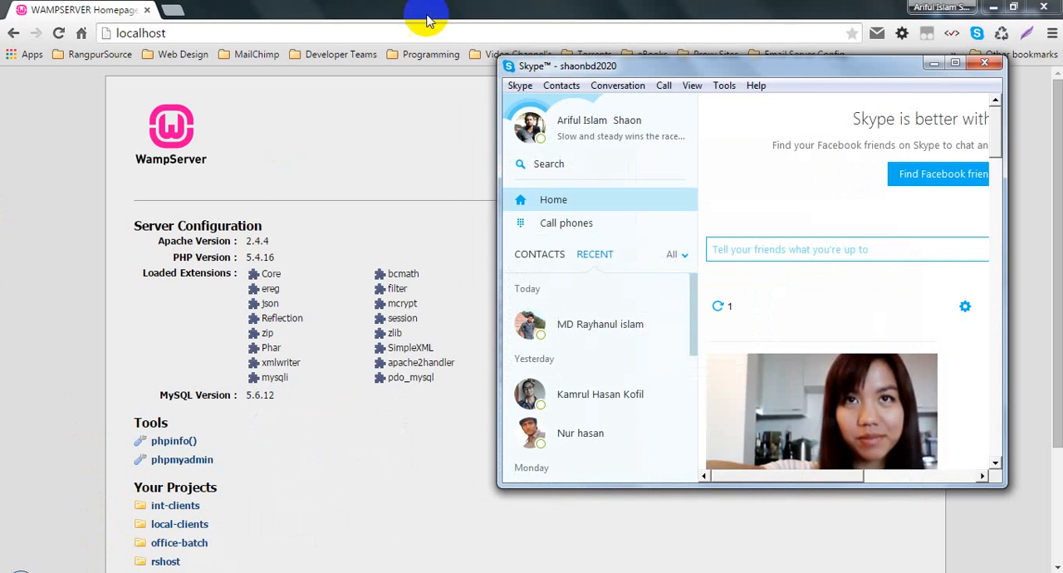
drag(603, 72, 456, 60)
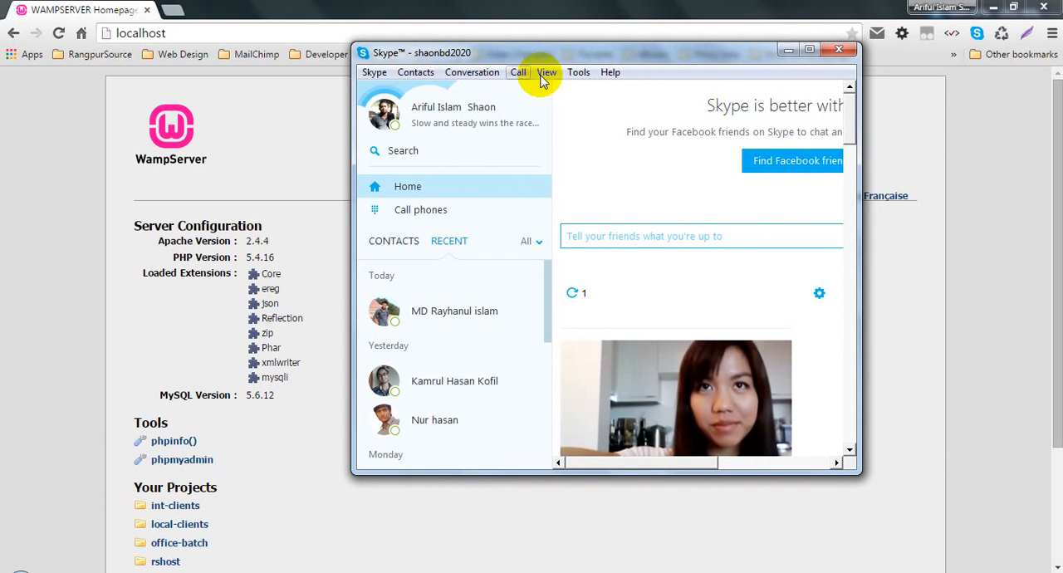
click(583, 75)
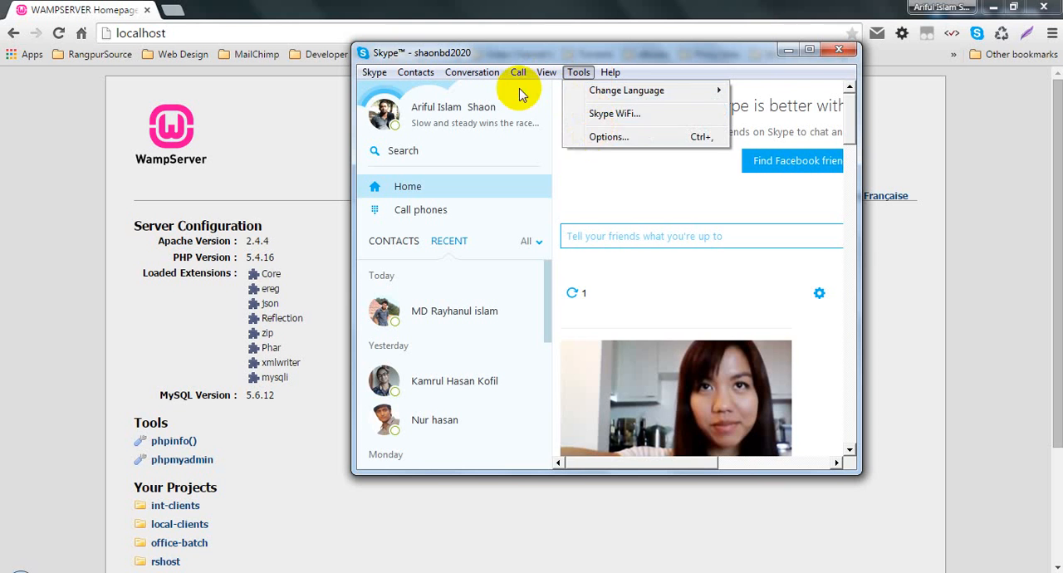
click(605, 138)
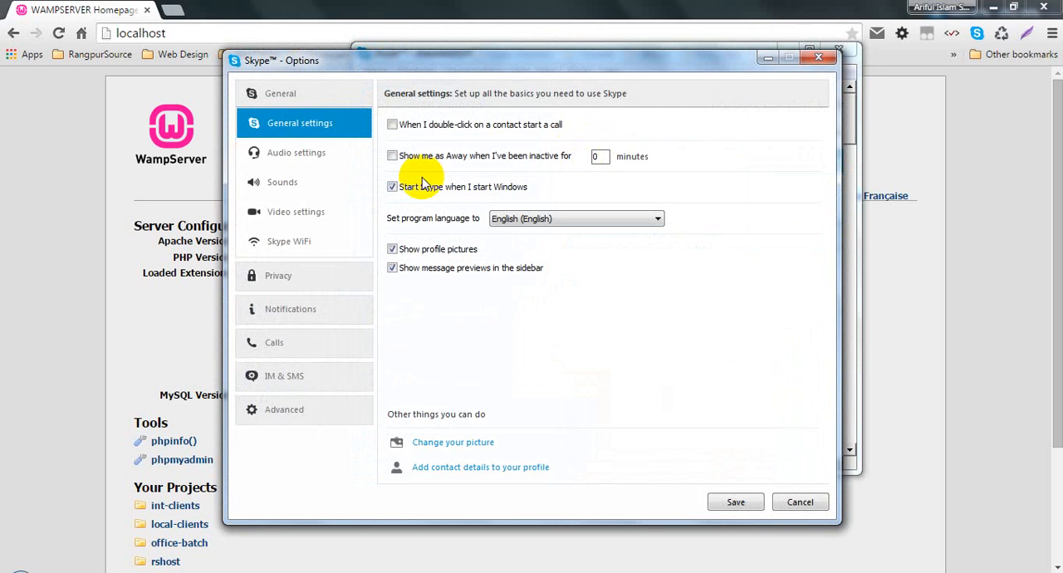
click(287, 411)
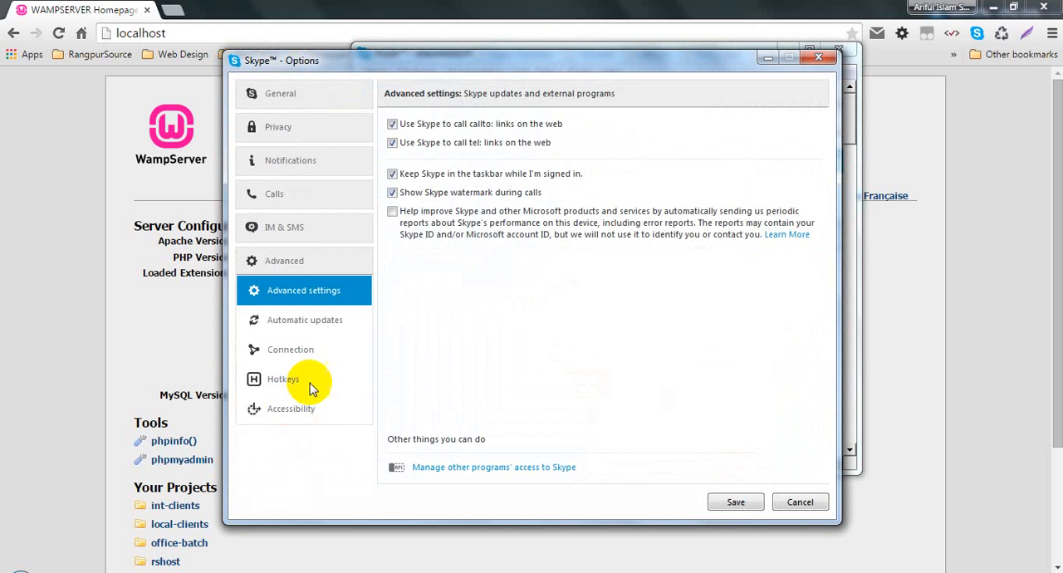
click(309, 381)
click(314, 357)
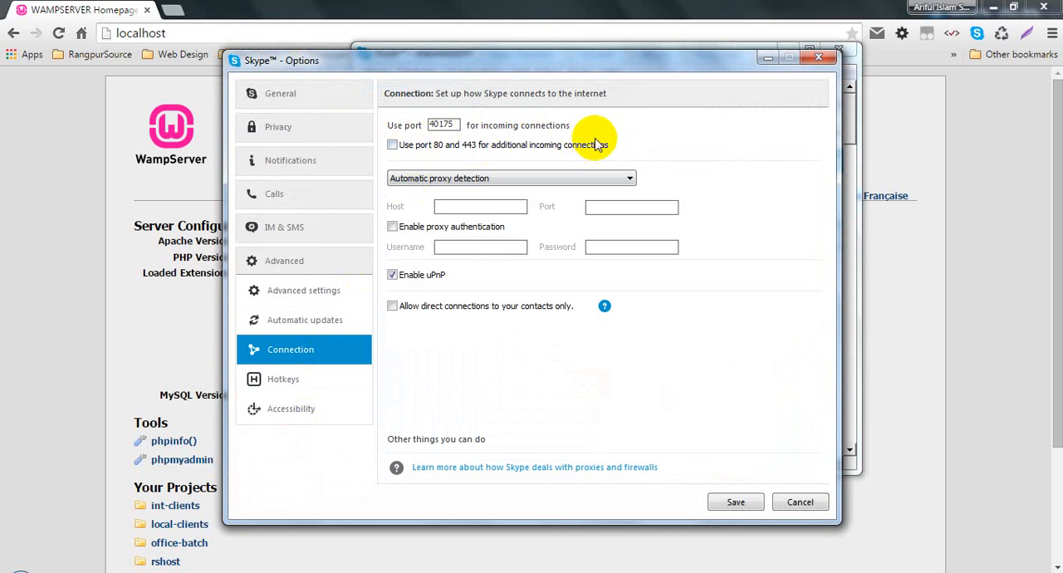
- Leave "Use port 80 and 443 for additional incoming connections" disabled, save the Skype options, and close the Skype window
click(393, 146)
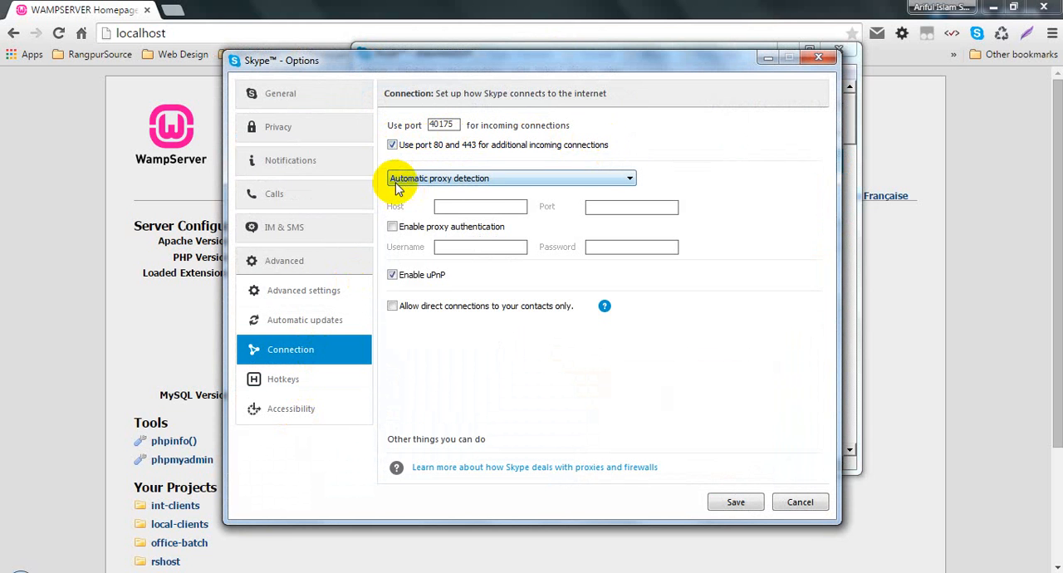
click(392, 146)
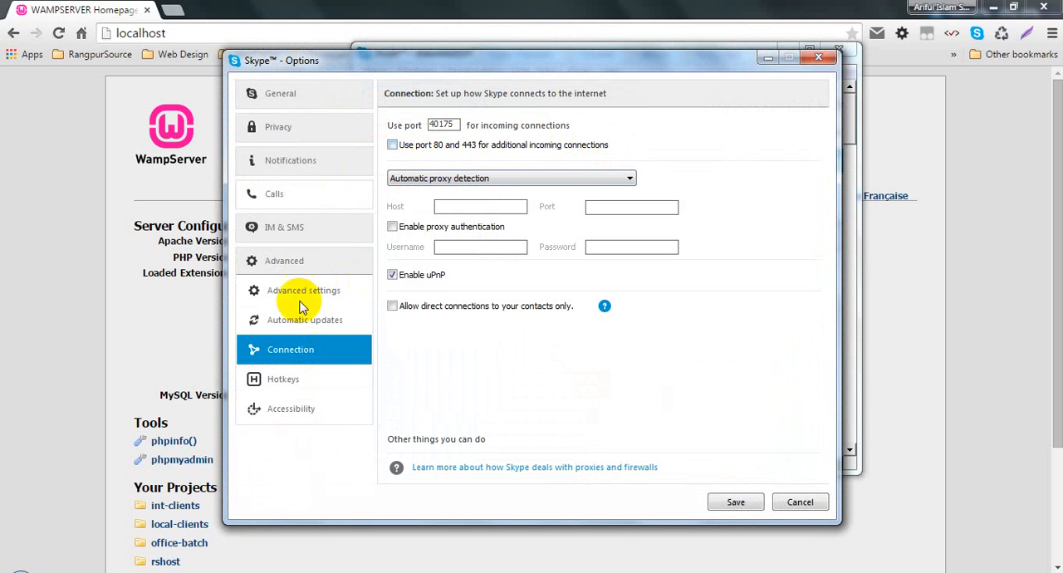
click(731, 503)
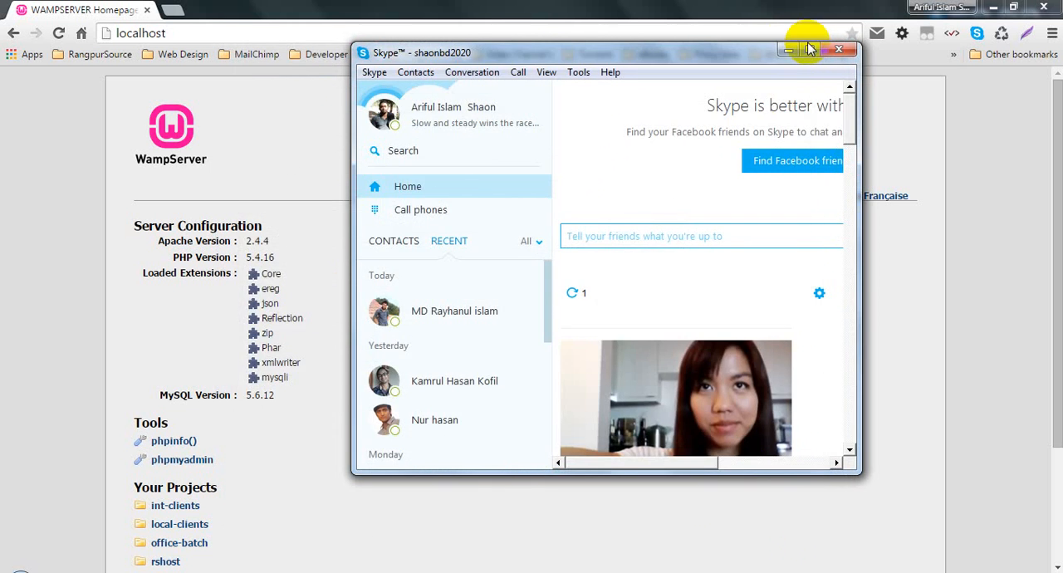
click(830, 52)
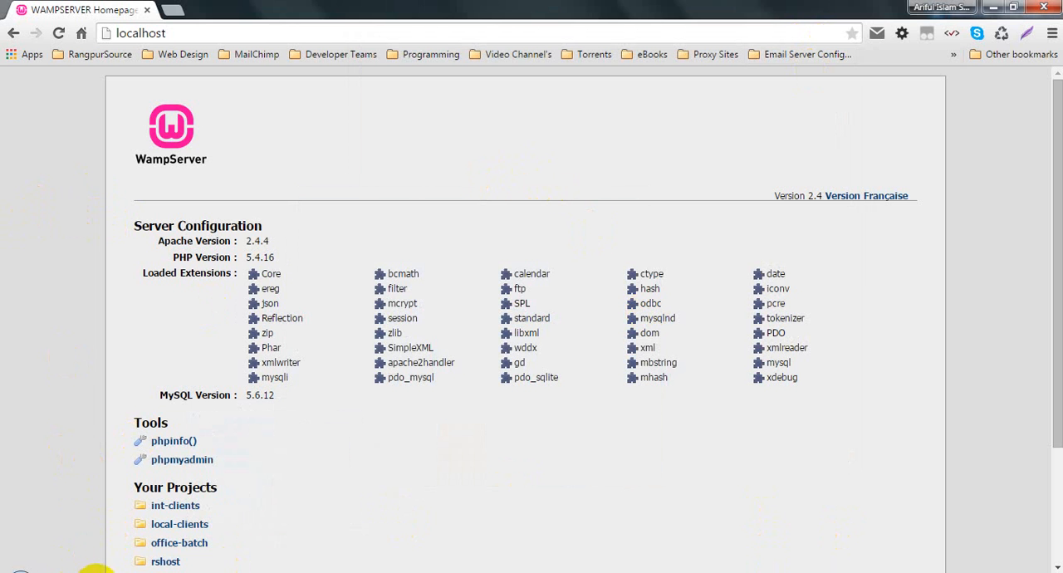
- Switch to Skype, check the port options in its advanced Connection settings, and close the options and Skype windows without saving
key(alt+Tab)
click(579, 73)
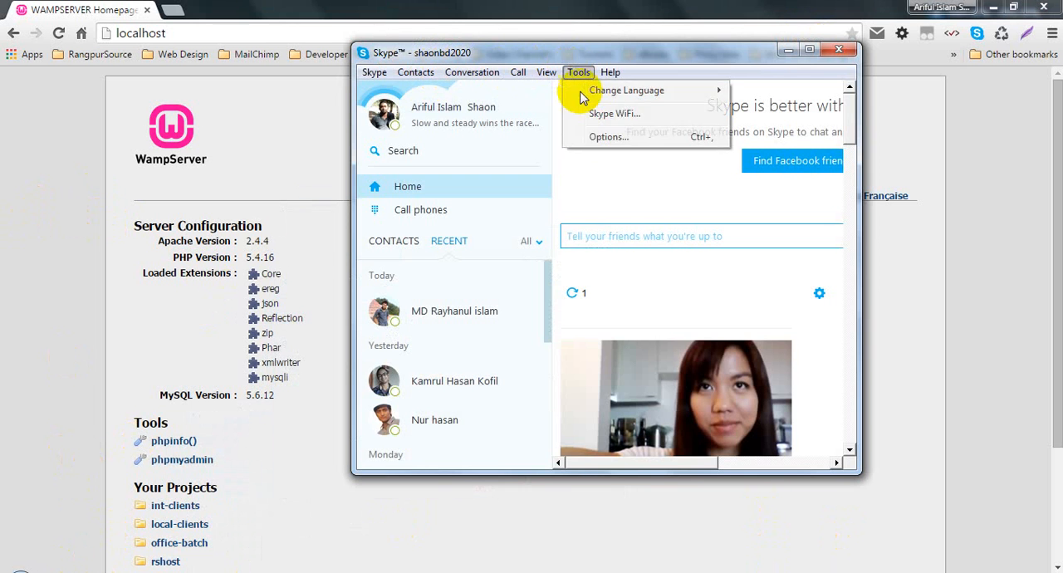
click(597, 138)
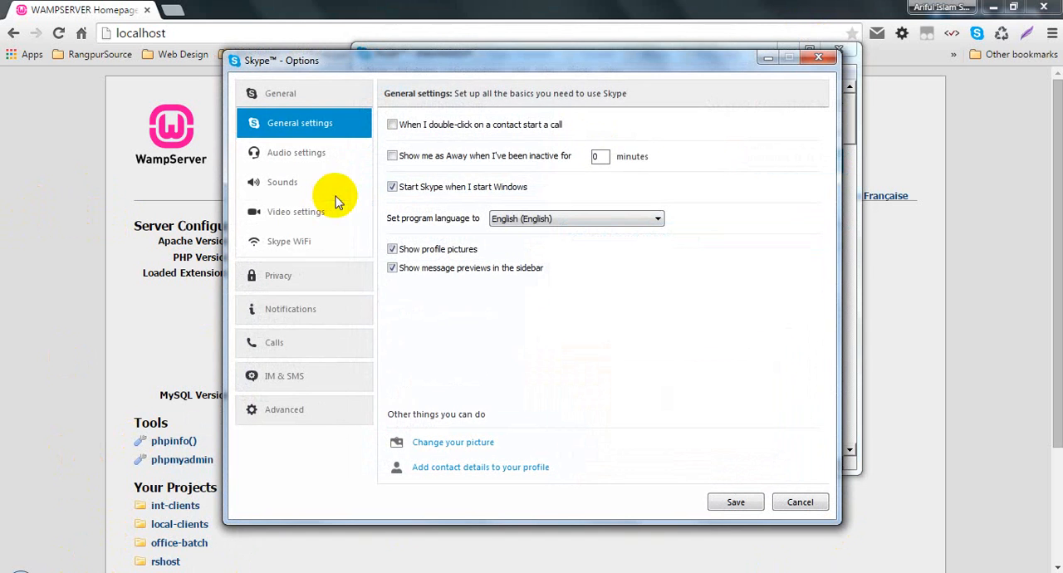
click(308, 429)
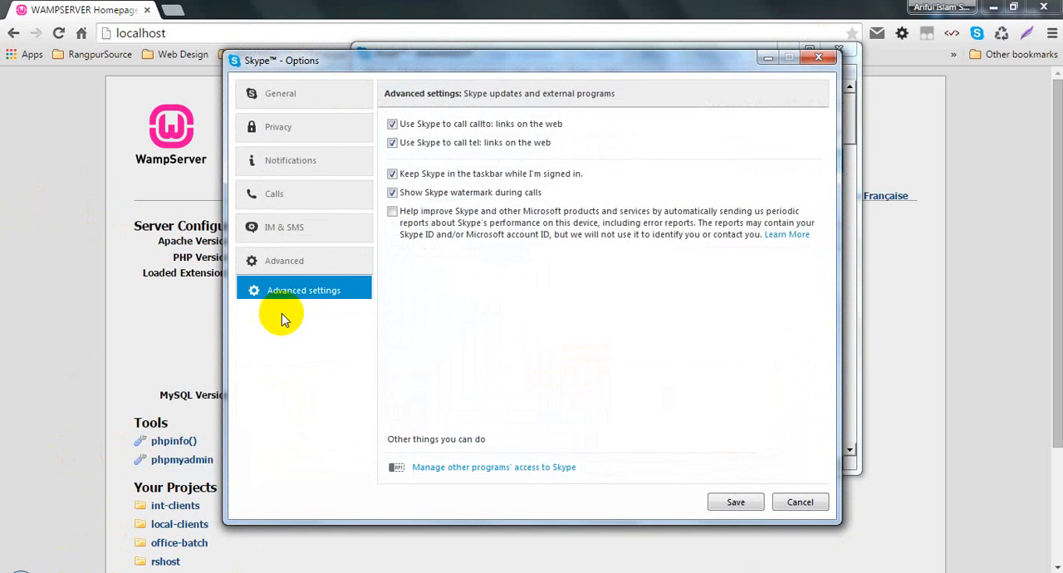
click(291, 350)
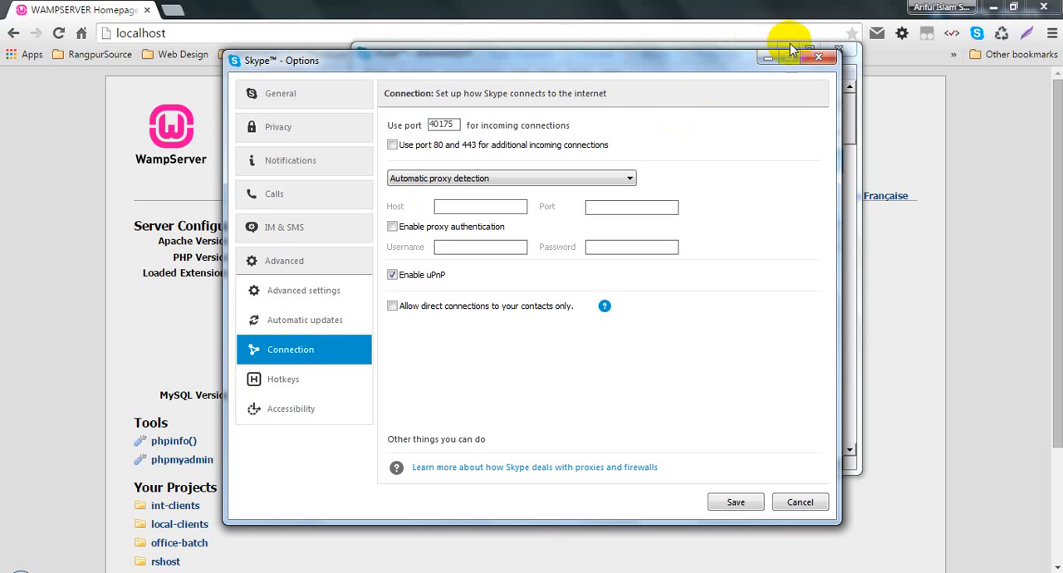
click(819, 57)
click(838, 50)
- Reload localhost in Chrome and look over the WampServer homepage
click(283, 32)
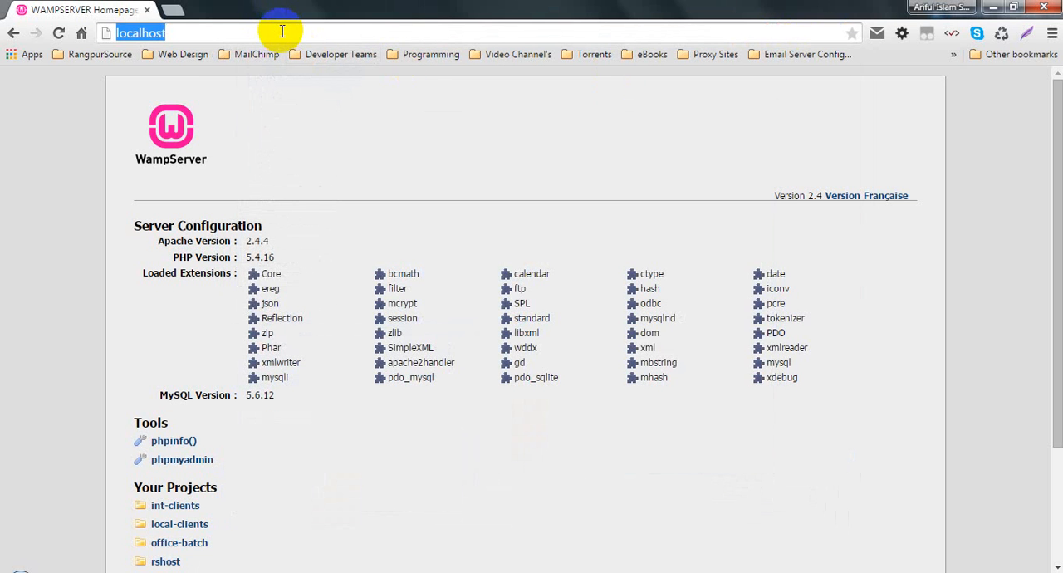
key(Return)
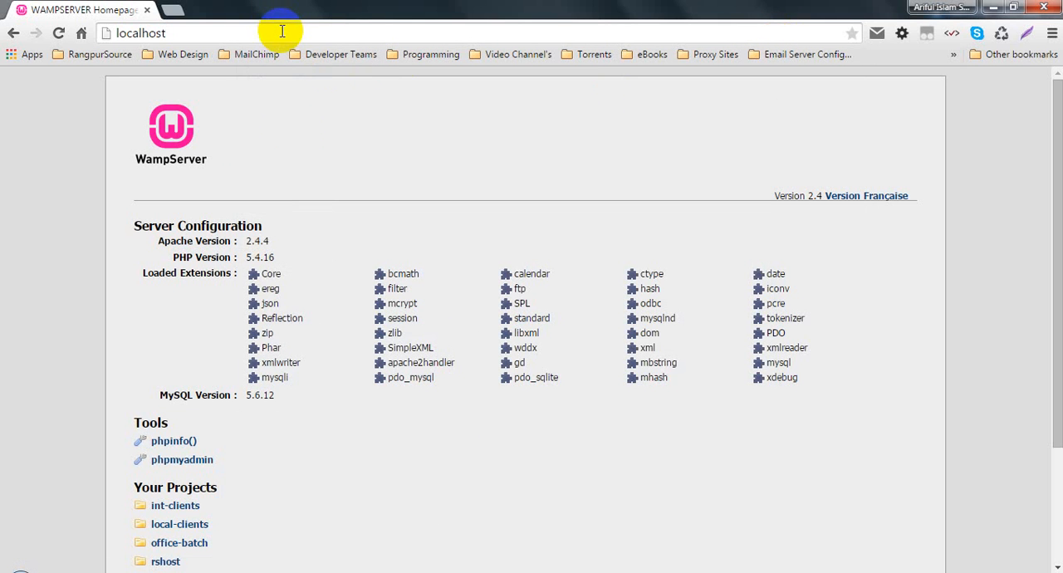
click(150, 33)
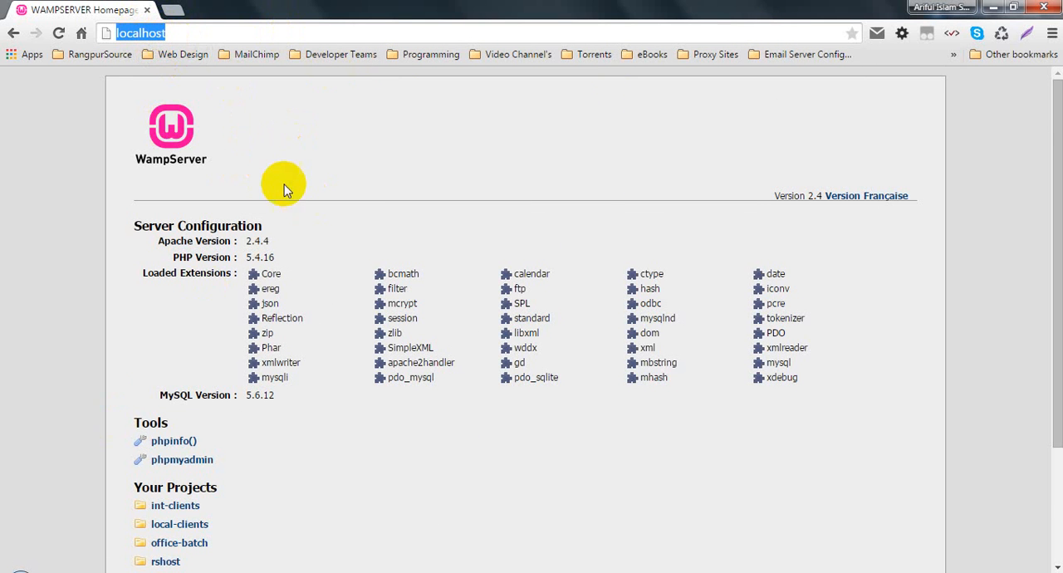
scroll(423, 373, down, 3)
scroll(582, 349, up, 3)
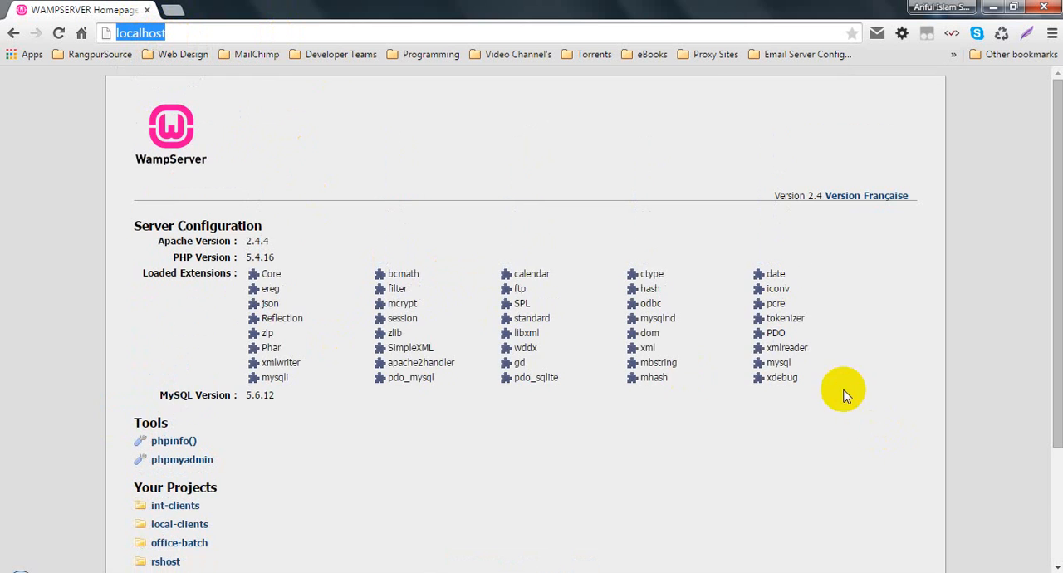
- Examine the Server Configuration section, highlighting the loaded extensions and the Apache and MySQL versions
drag(845, 392, 113, 266)
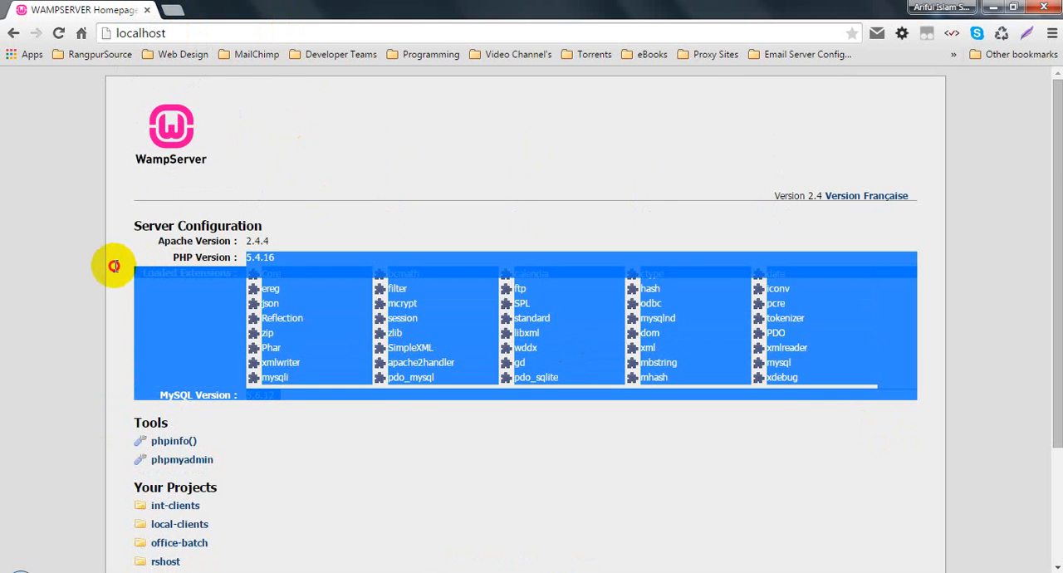
click(325, 301)
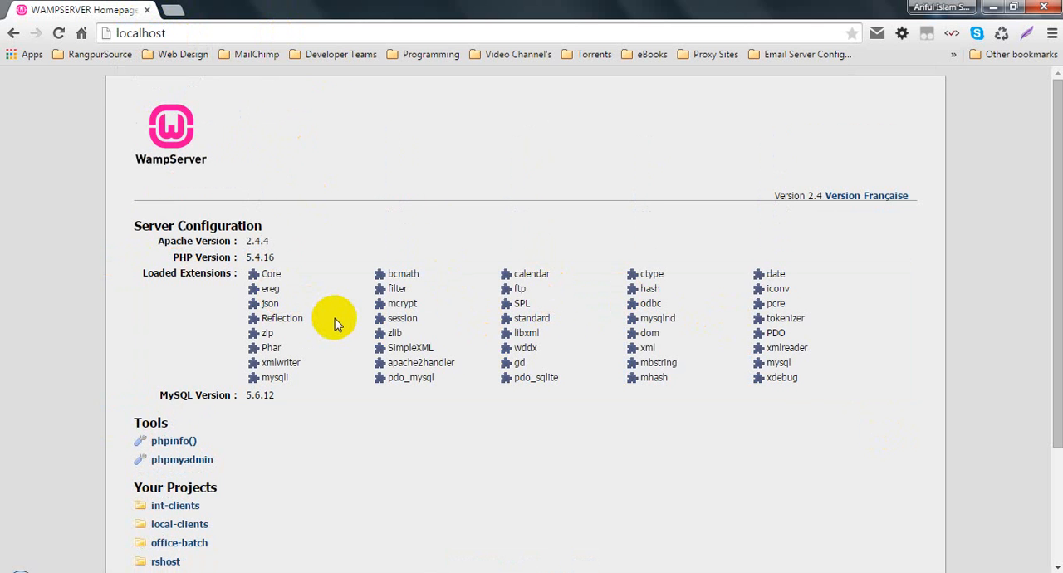
scroll(335, 318, down, 2)
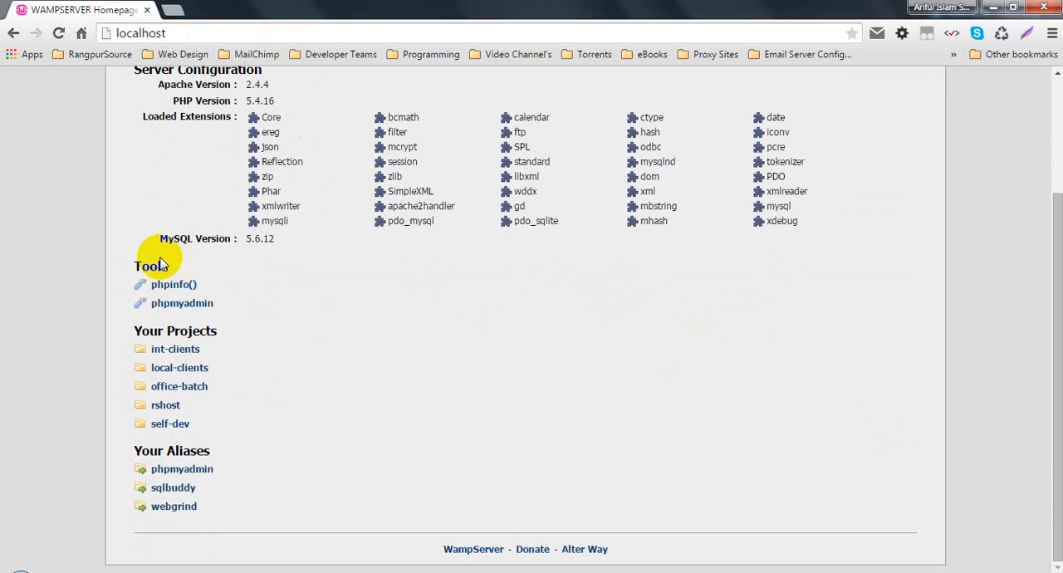
drag(154, 237, 297, 240)
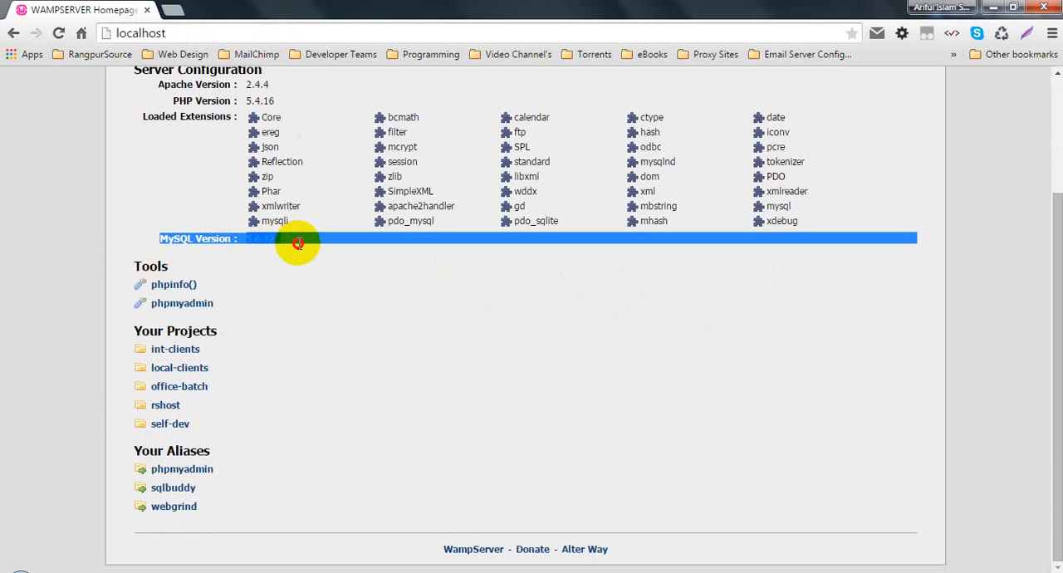
triple_click(256, 85)
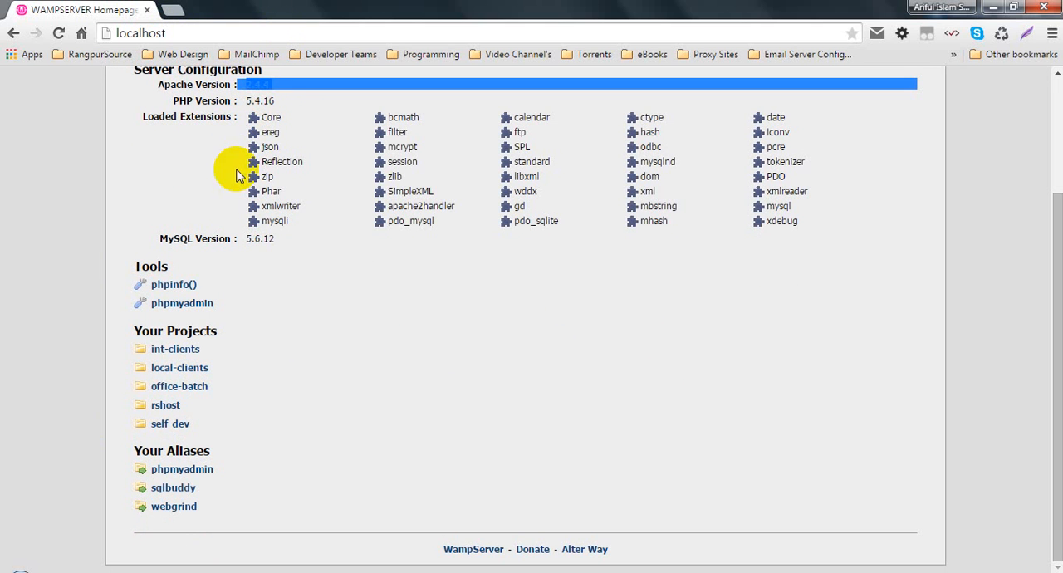
click(278, 240)
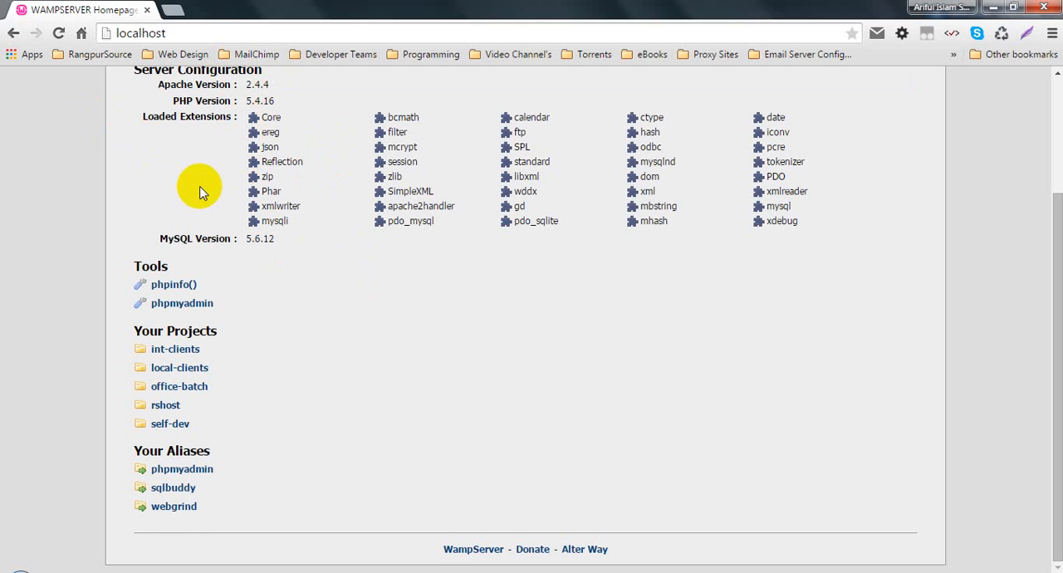
scroll(199, 190, up, 1)
triple_click(260, 162)
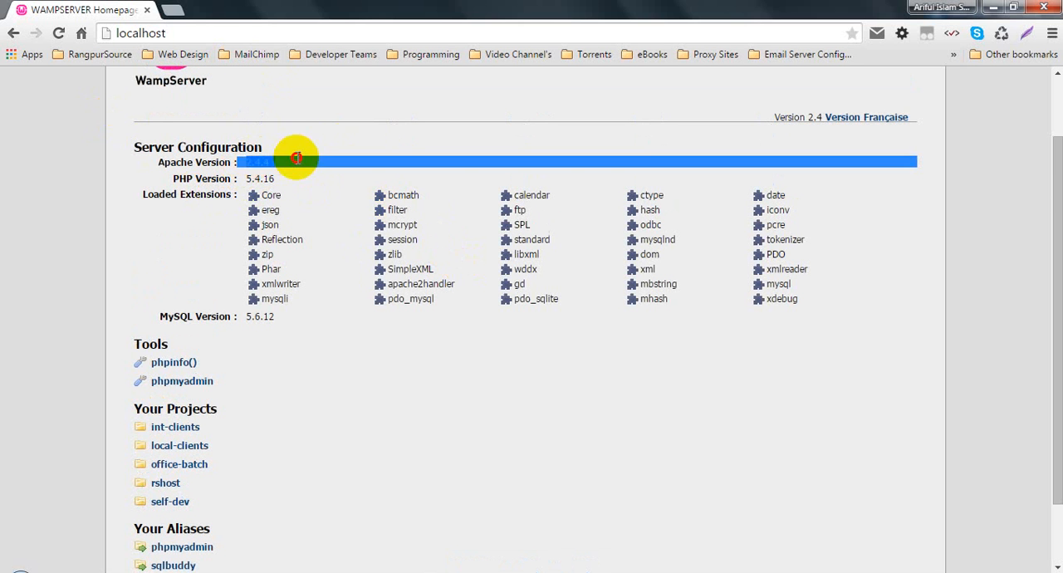
click(262, 177)
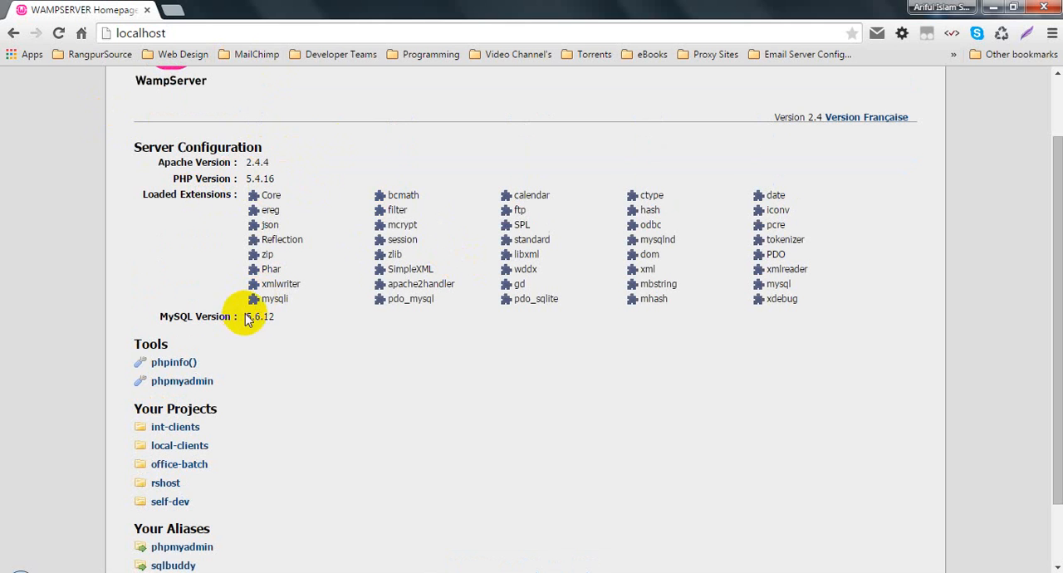
drag(245, 317, 286, 318)
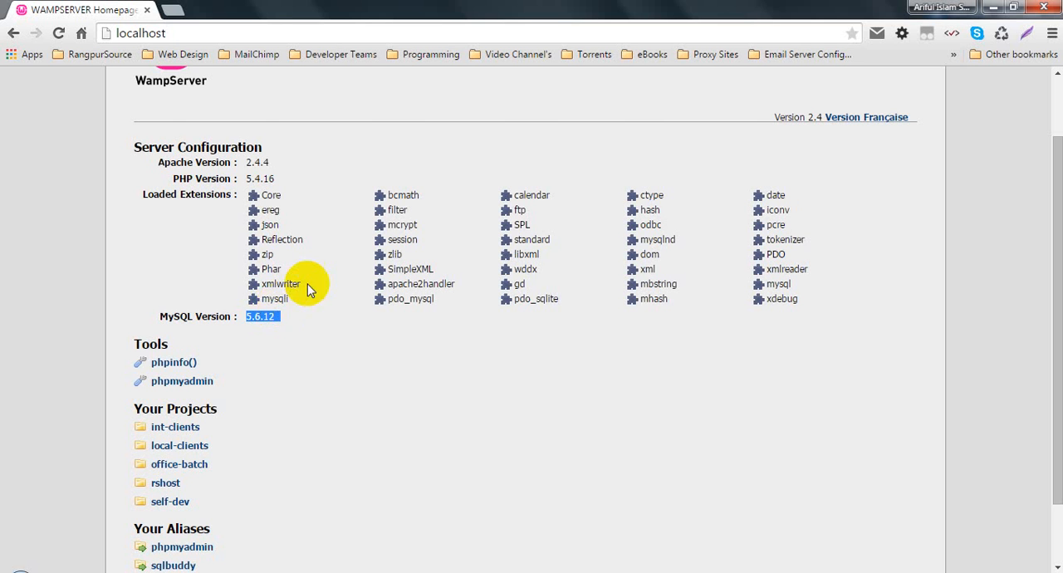
- Open phpinfo() from the Tools section in a new tab and look through its PHP configuration tables
scroll(295, 292, down, 2)
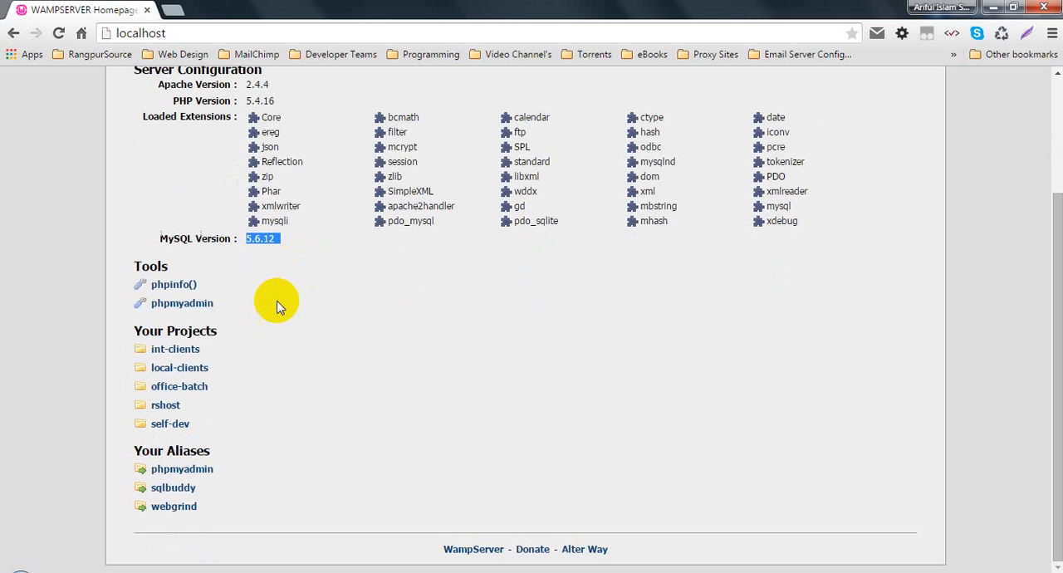
right_click(175, 285)
click(184, 289)
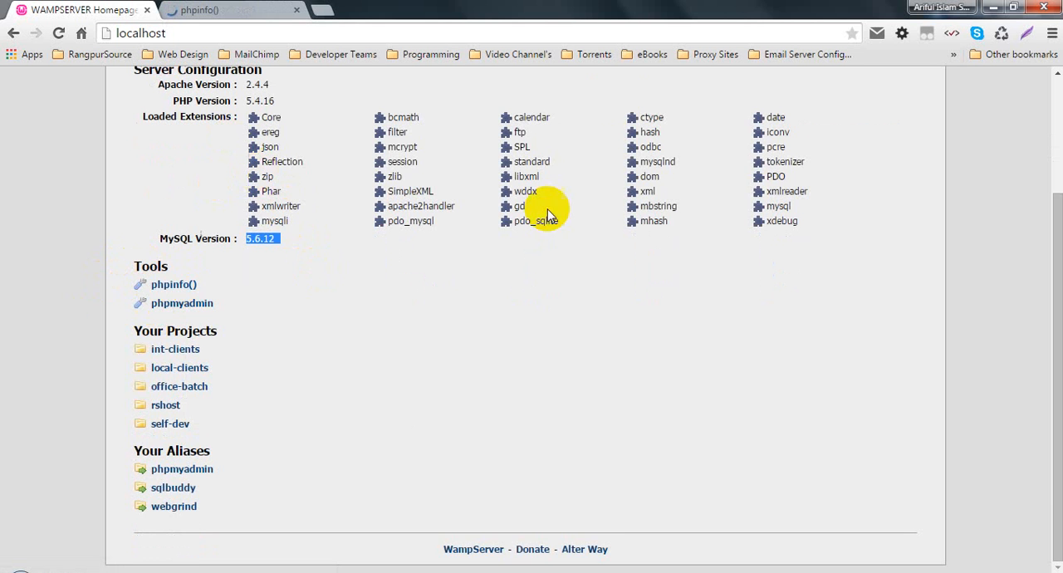
click(249, 9)
scroll(449, 228, down, 20)
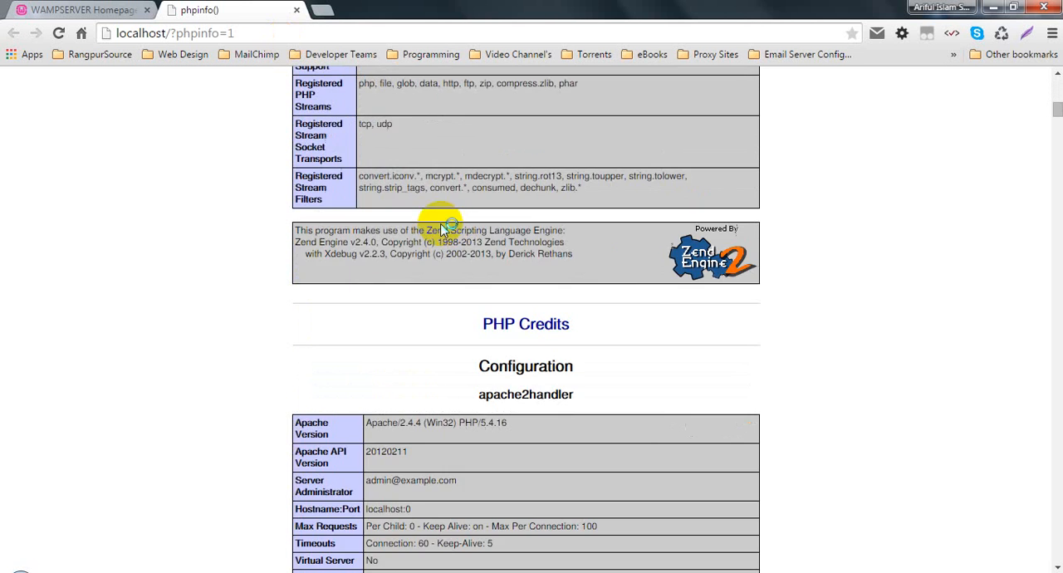
scroll(456, 237, down, 20)
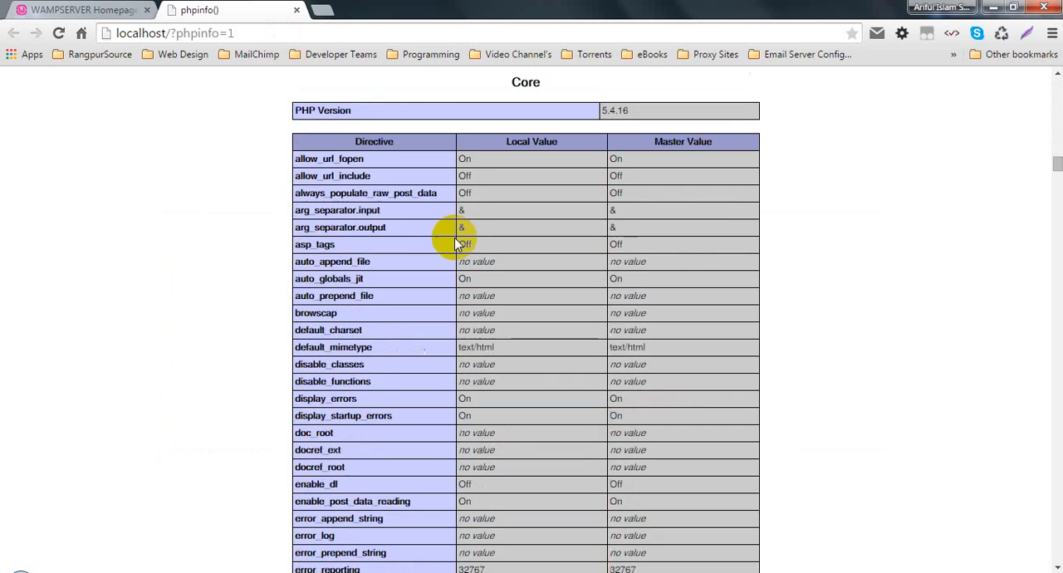
scroll(534, 218, down, 1)
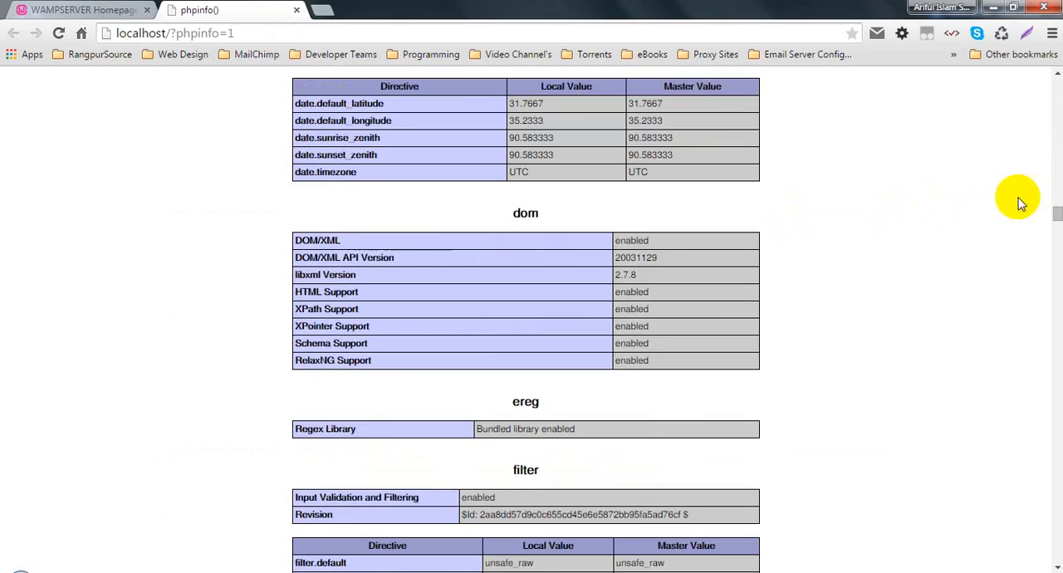
drag(1057, 209, 1053, 58)
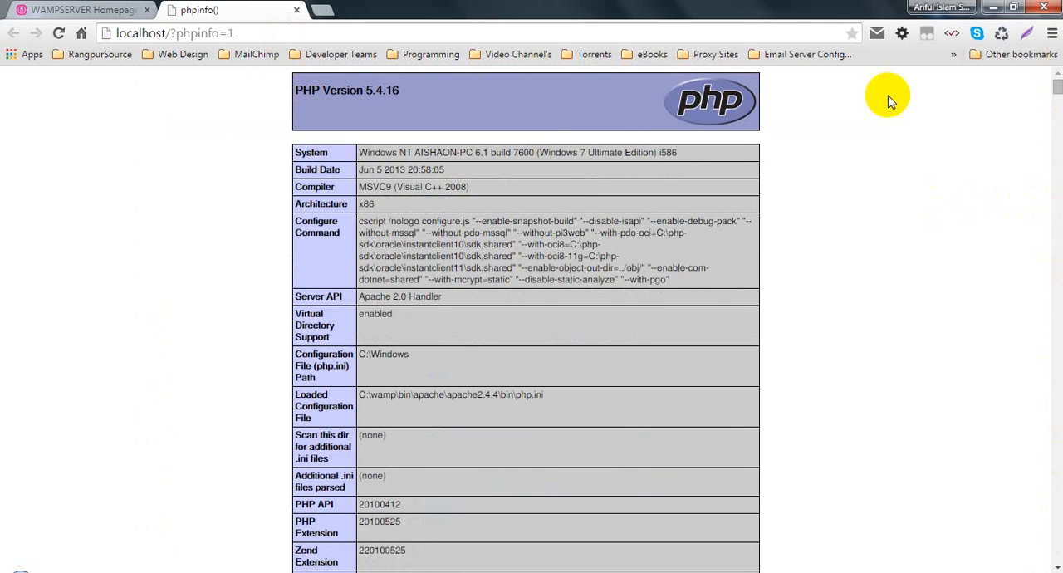
- Review the Apache details on the phpinfo() page, return to the WampServer homepage, and close the phpinfo() tab
click(49, 10)
click(206, 10)
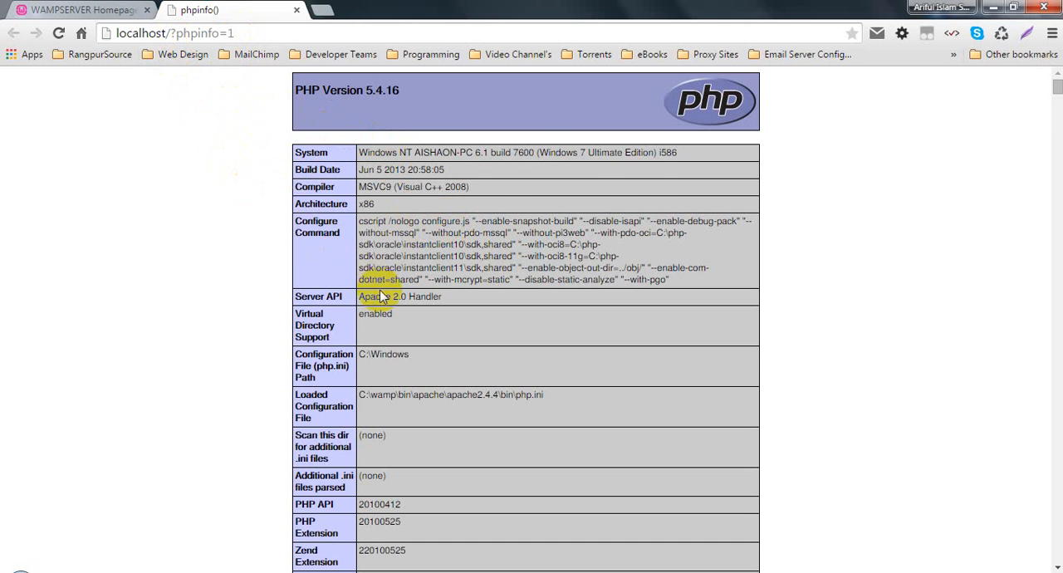
scroll(396, 316, down, 8)
scroll(395, 316, down, 5)
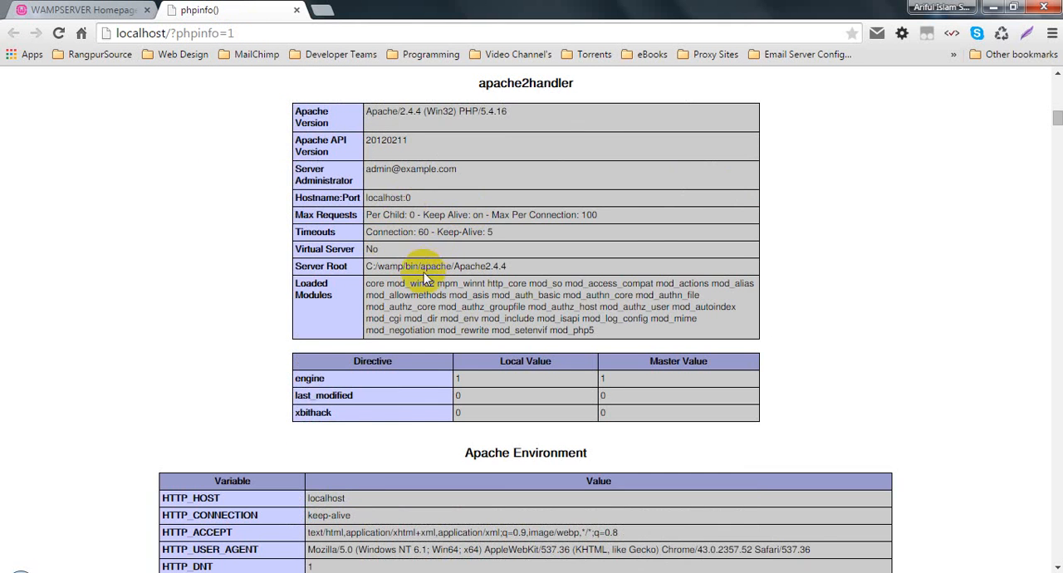
scroll(427, 278, up, 5)
click(98, 7)
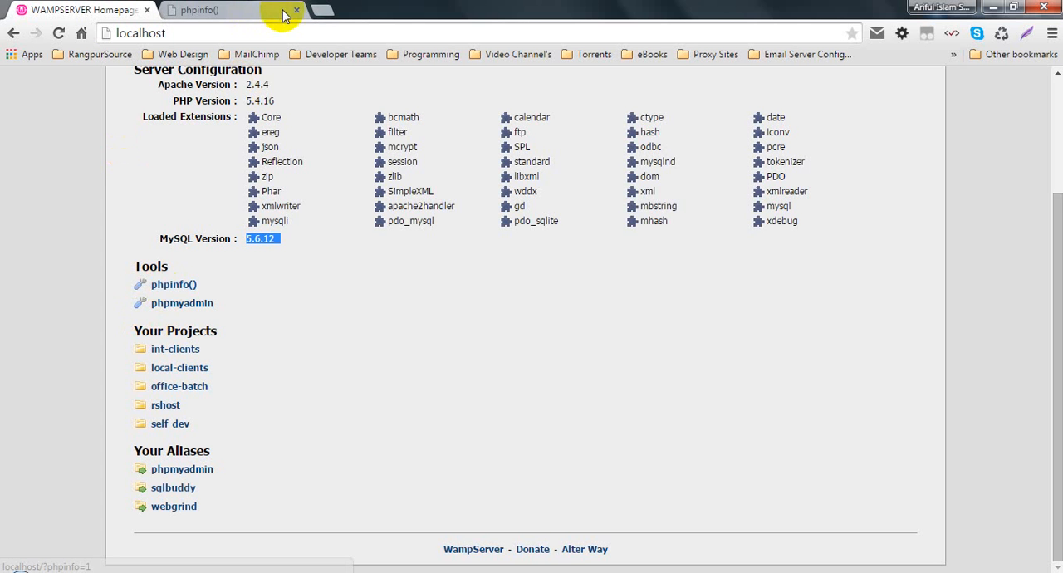
click(295, 13)
click(28, 265)
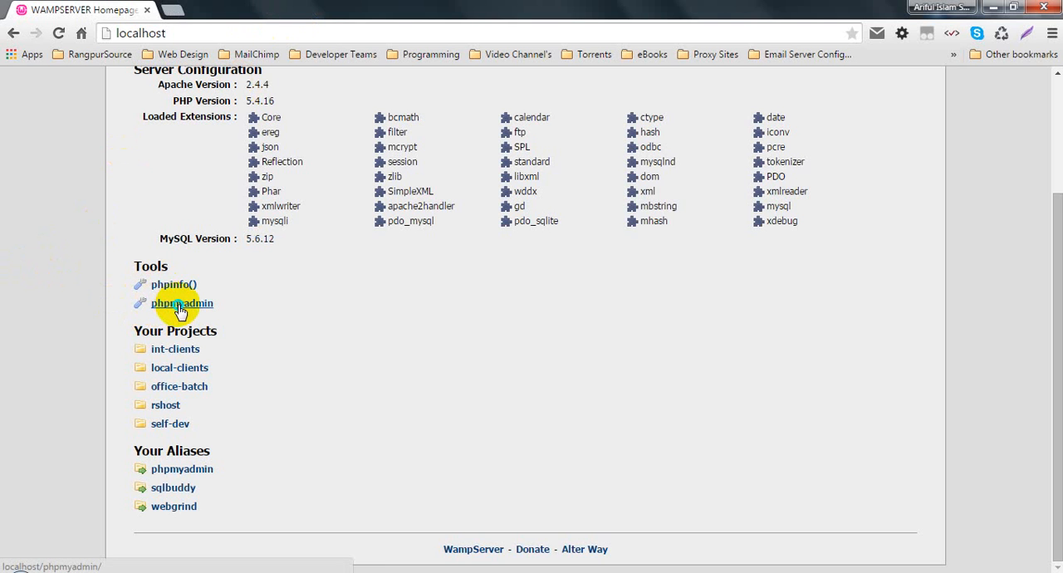
- Open phpmyadmin from the Tools section in a new tab and bring up its login page
right_click(179, 307)
click(241, 313)
click(197, 9)
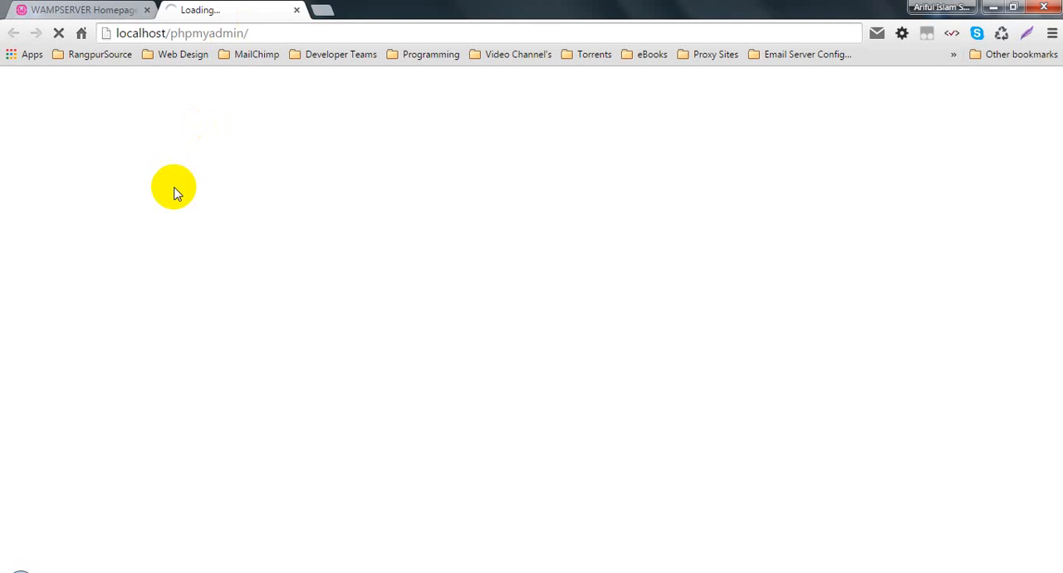
click(46, 9)
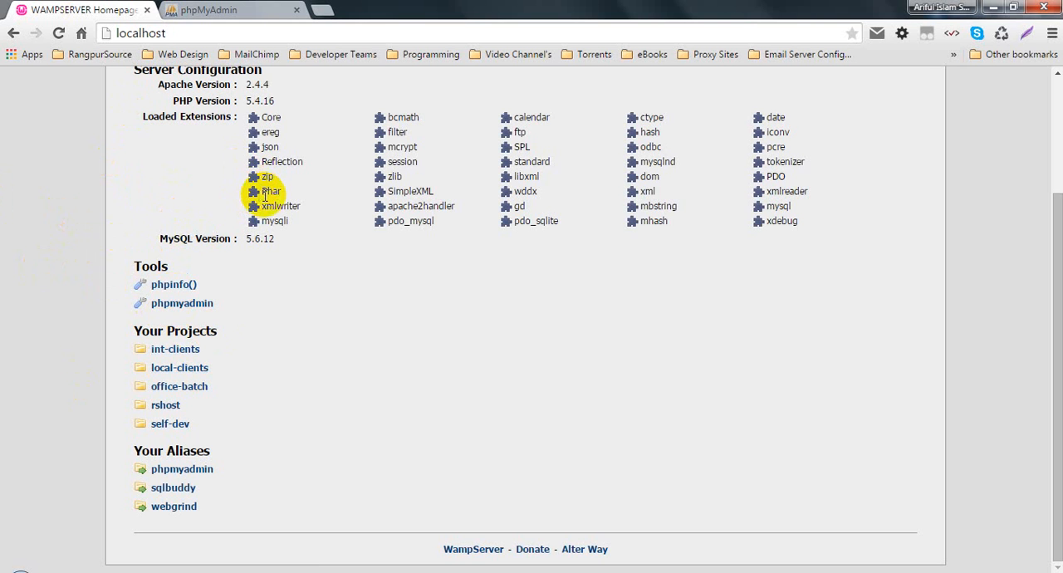
click(243, 10)
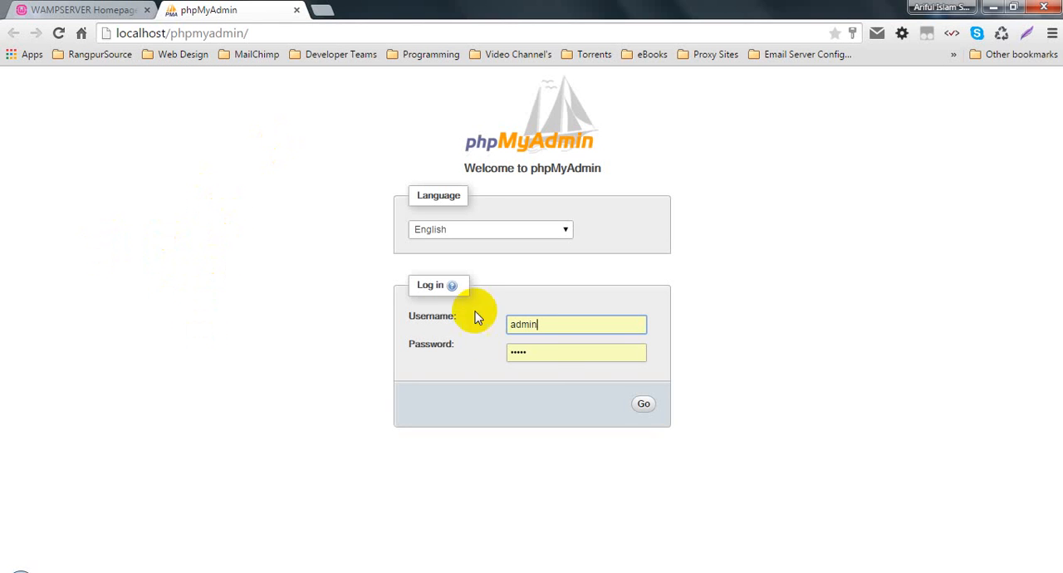
- Clear the prefilled password, log in to phpMyAdmin as admin, and expand the test database
double_click(541, 355)
key(BackSpace)
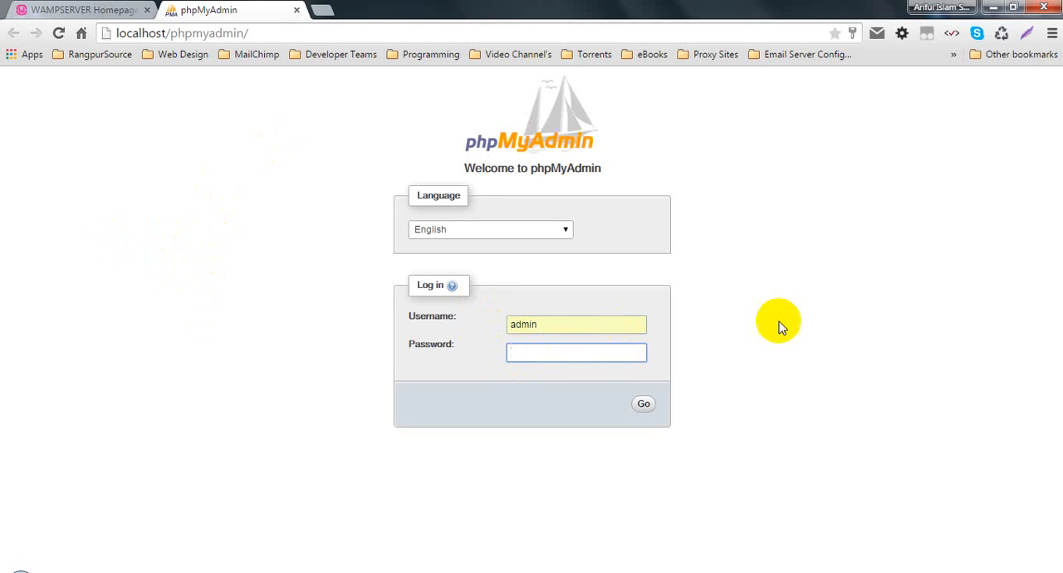
click(636, 406)
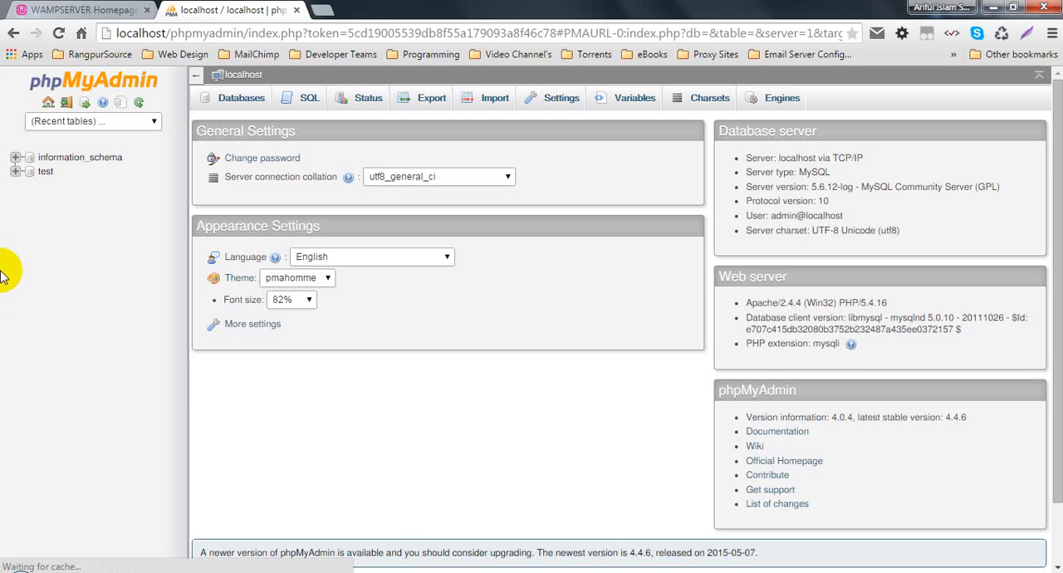
click(12, 170)
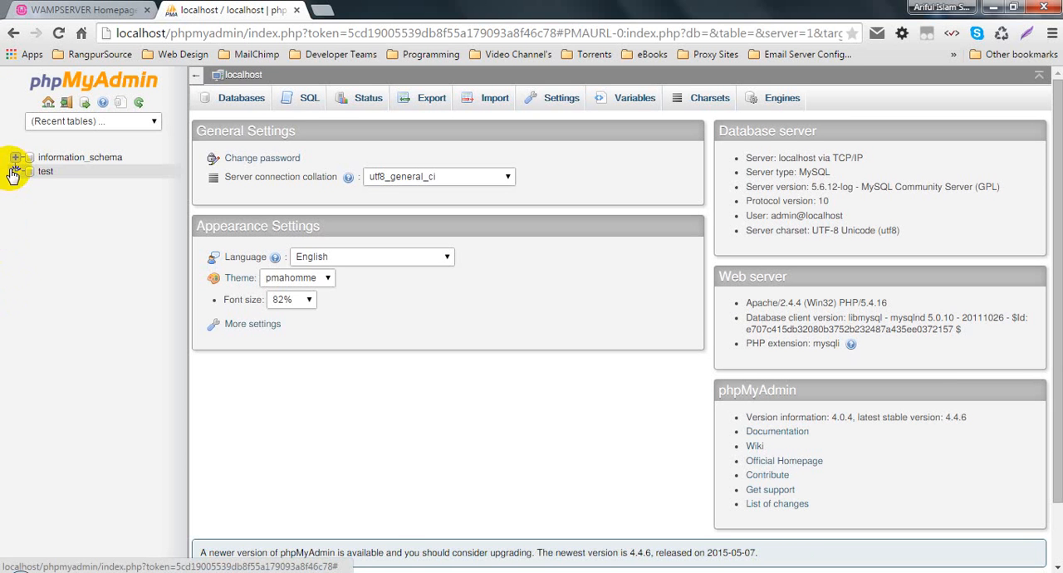
- Return to the WampServer homepage and highlight the Your Projects heading
click(12, 8)
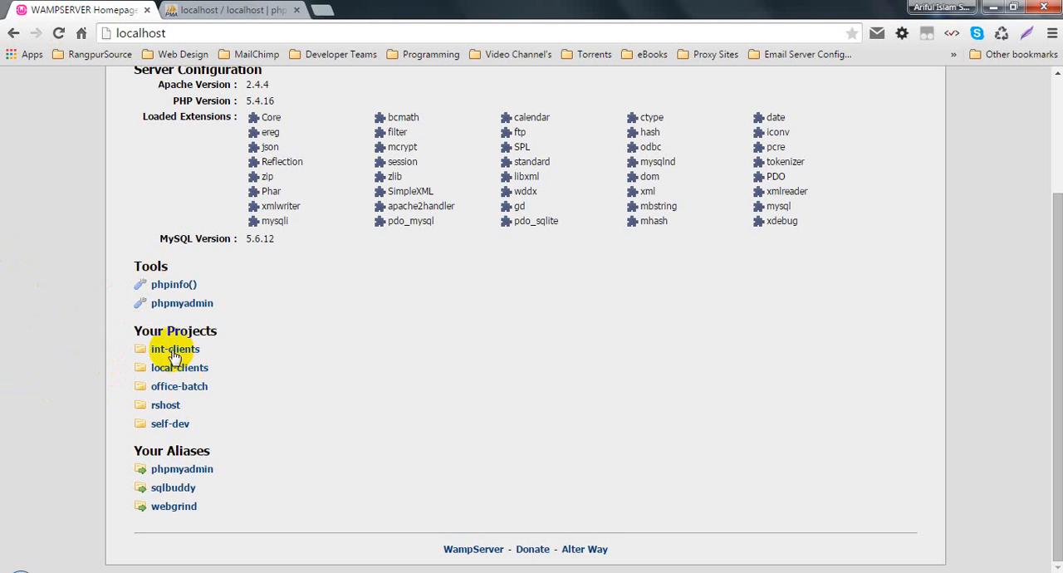
drag(135, 332, 221, 335)
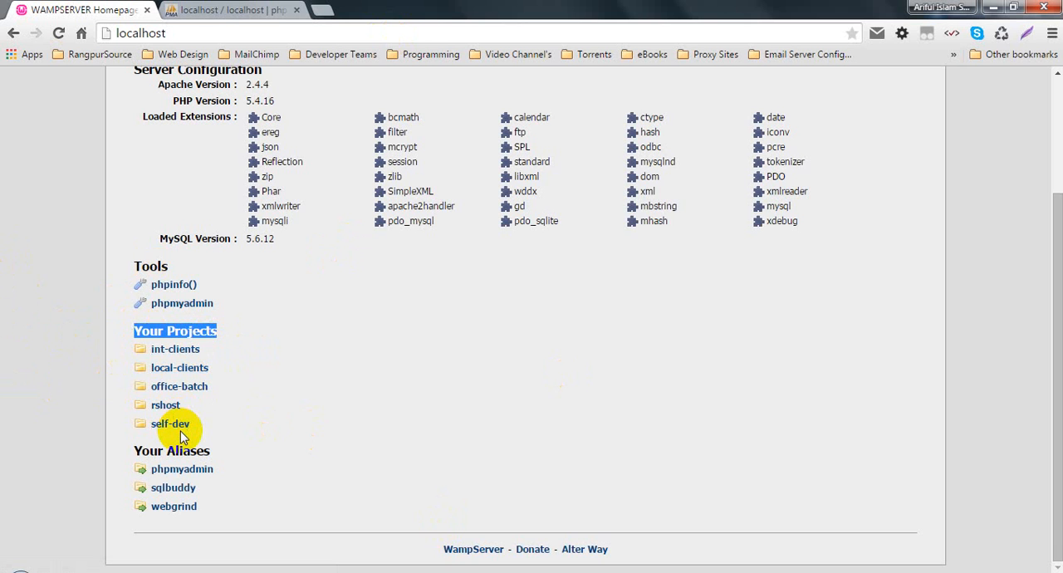
- Switch to Windows Explorer on drive C: and open the www folder inside wamp
click(172, 330)
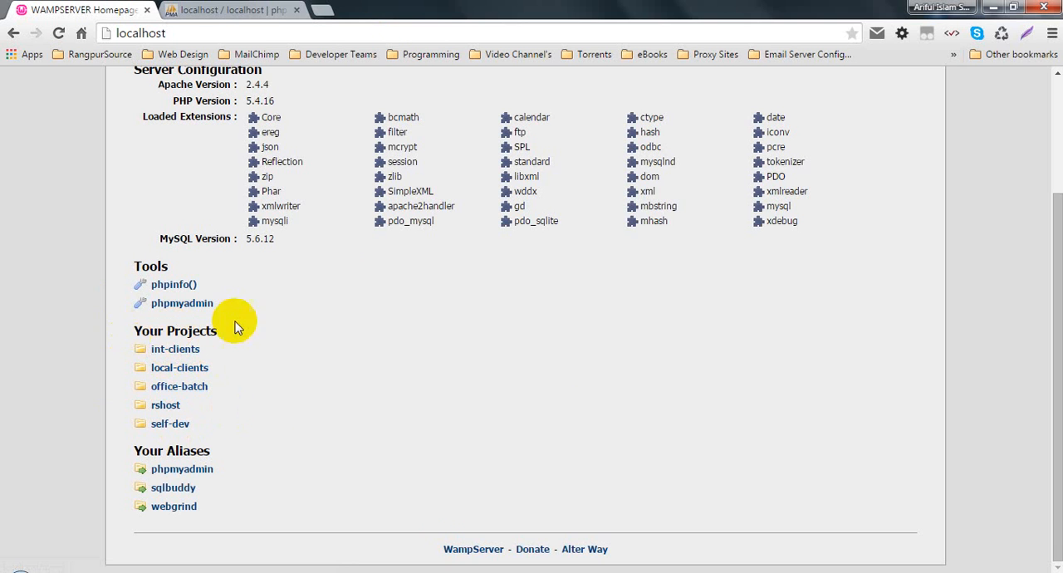
click(147, 351)
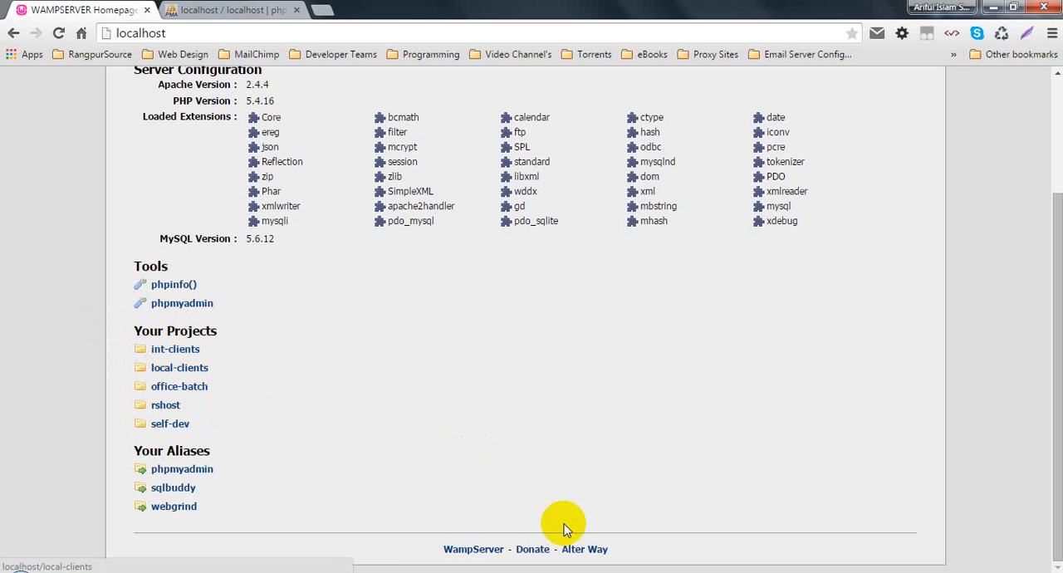
mouse_move(707, 570)
click(660, 544)
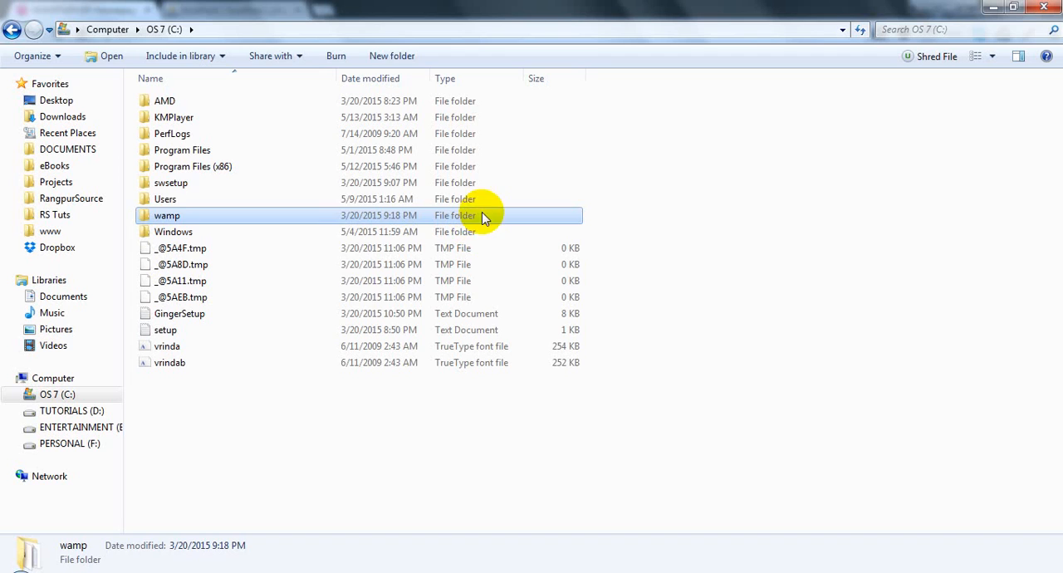
click(170, 220)
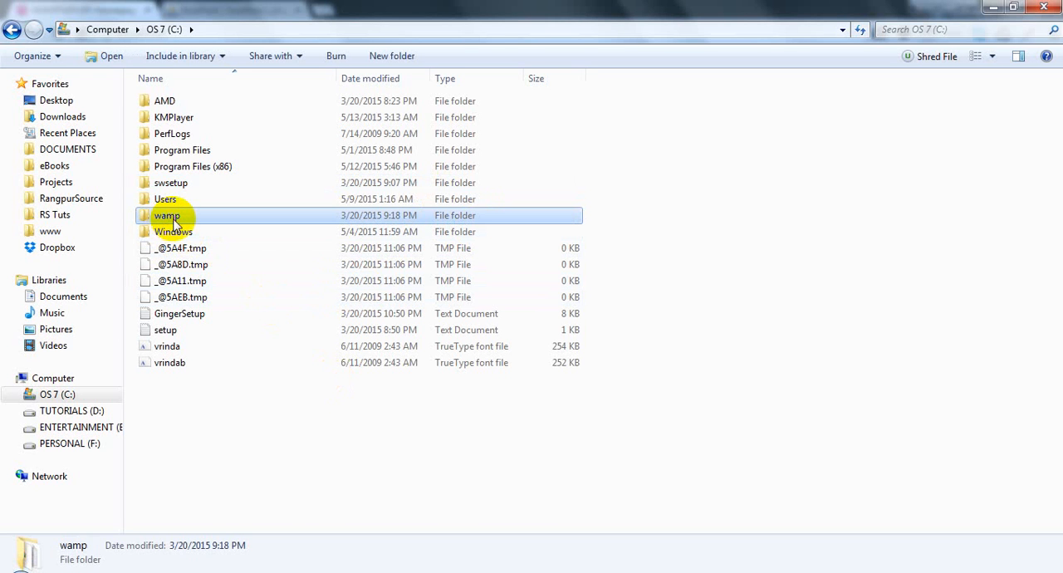
double_click(181, 235)
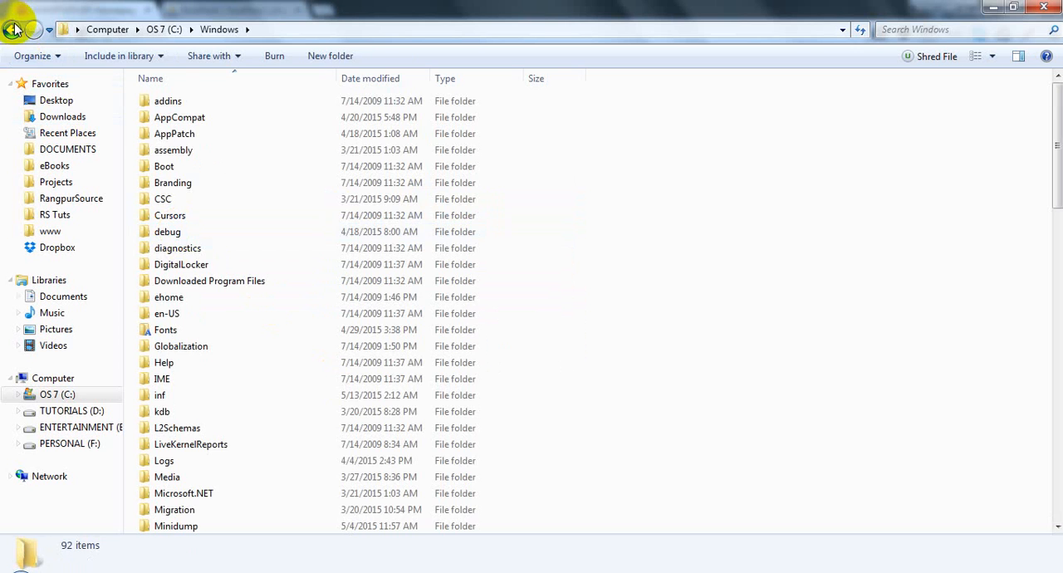
click(13, 29)
double_click(190, 209)
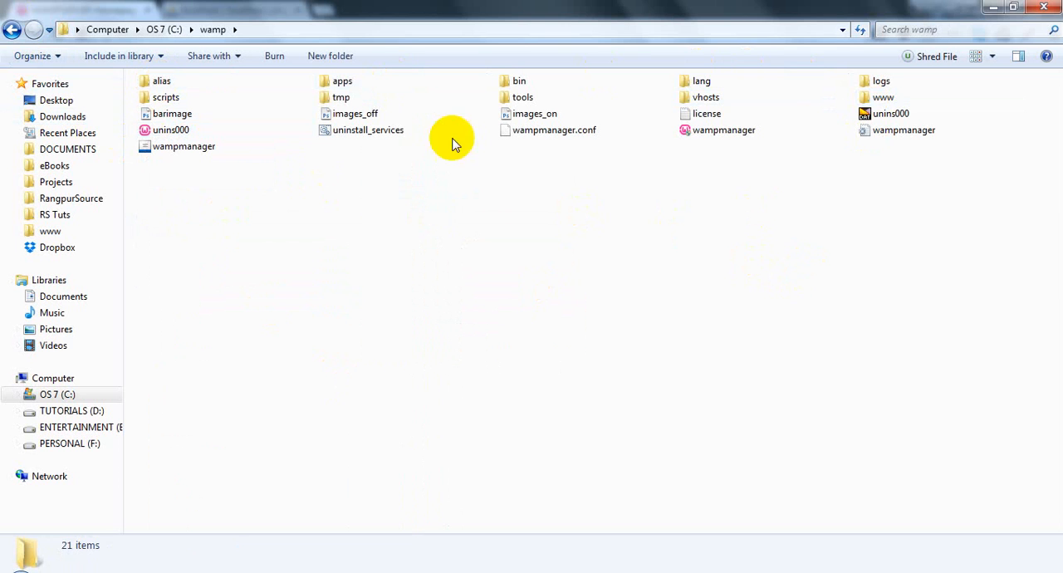
double_click(883, 98)
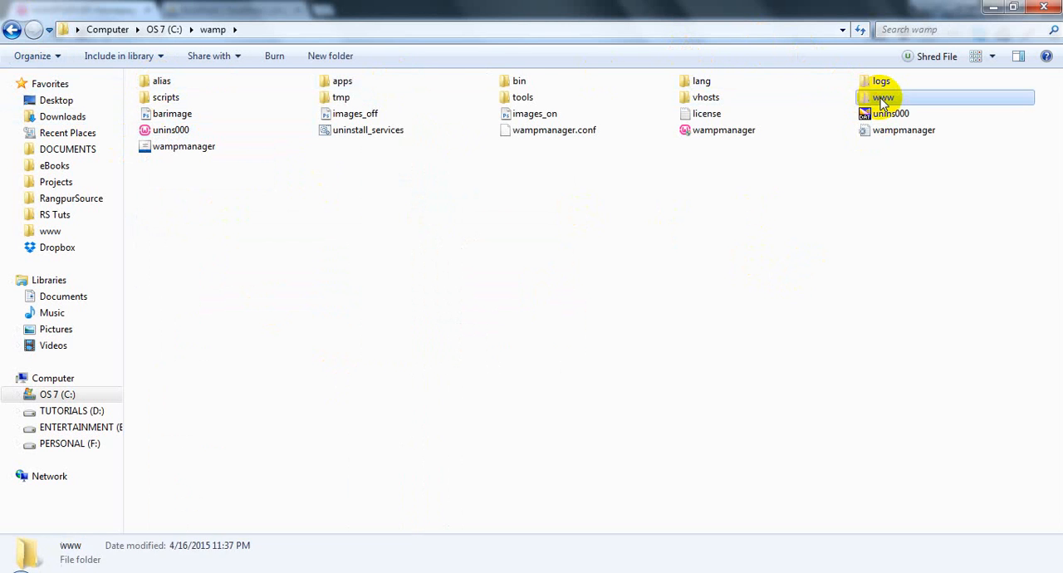
- Compare the contents of the www folder with the Your Projects list on the WampServer homepage
drag(431, 271, 171, 99)
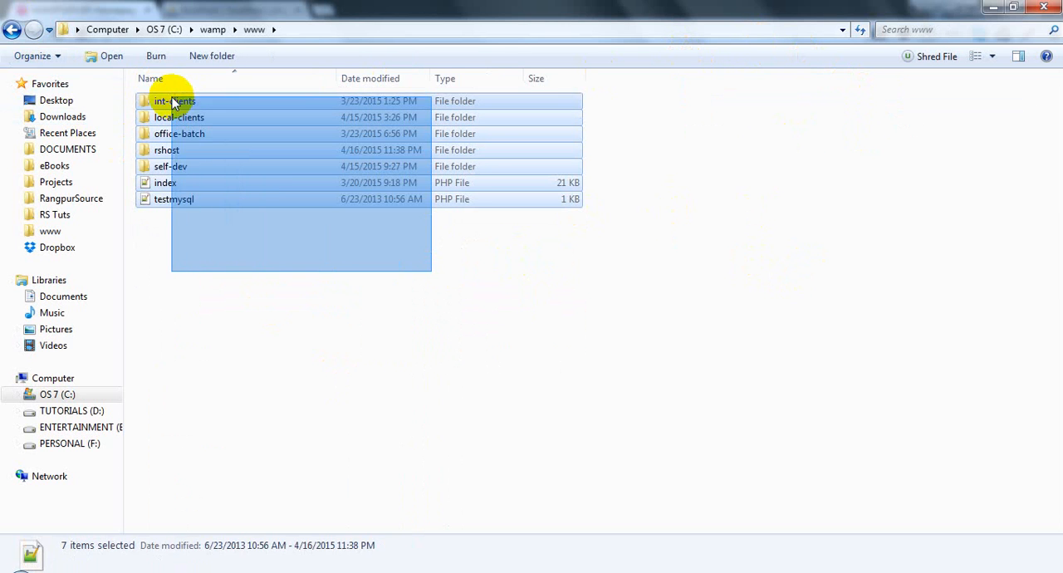
drag(215, 246, 160, 174)
click(188, 185)
click(678, 572)
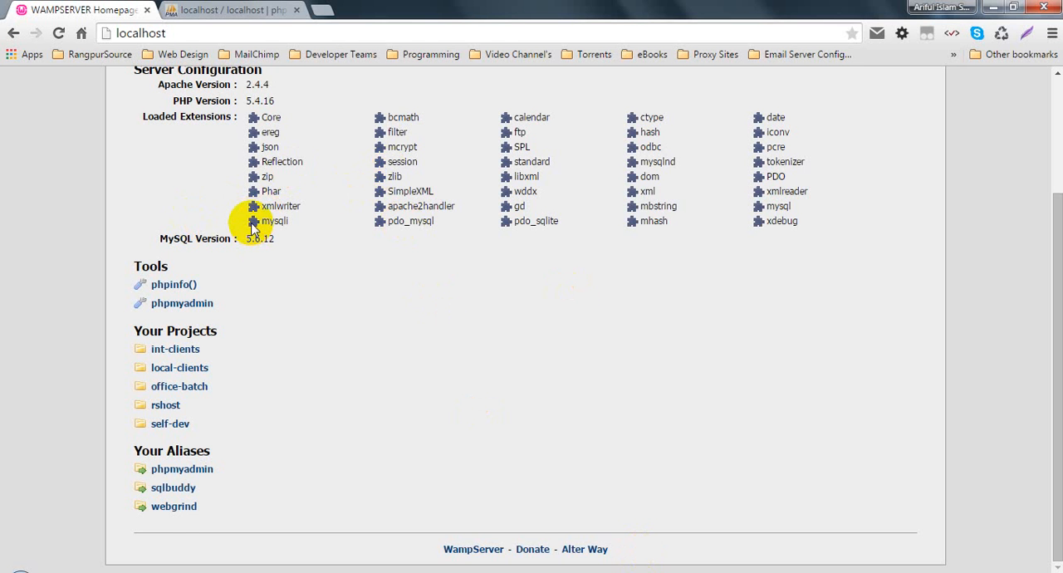
scroll(308, 352, up, 2)
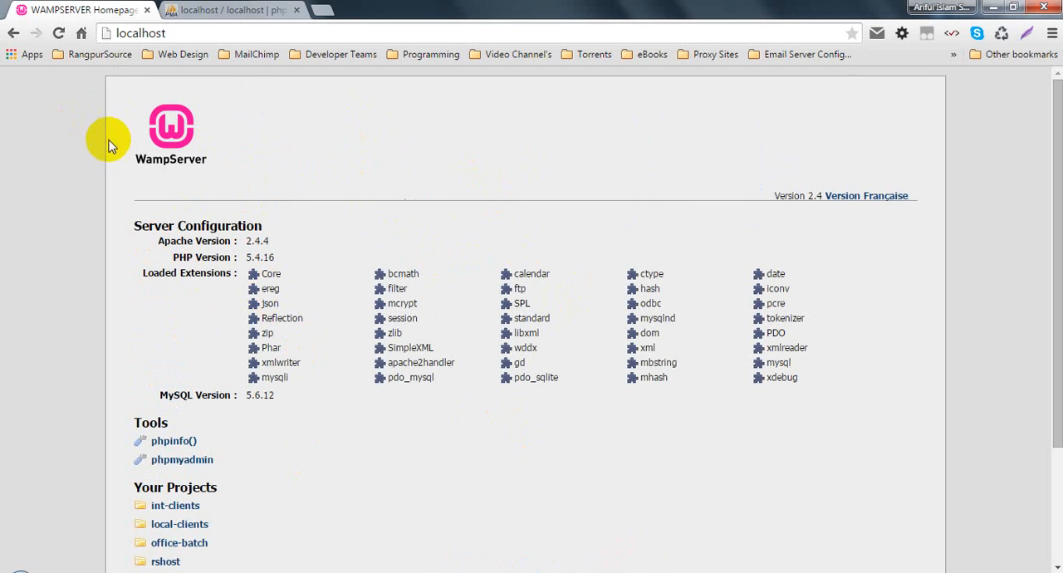
scroll(181, 209, down, 2)
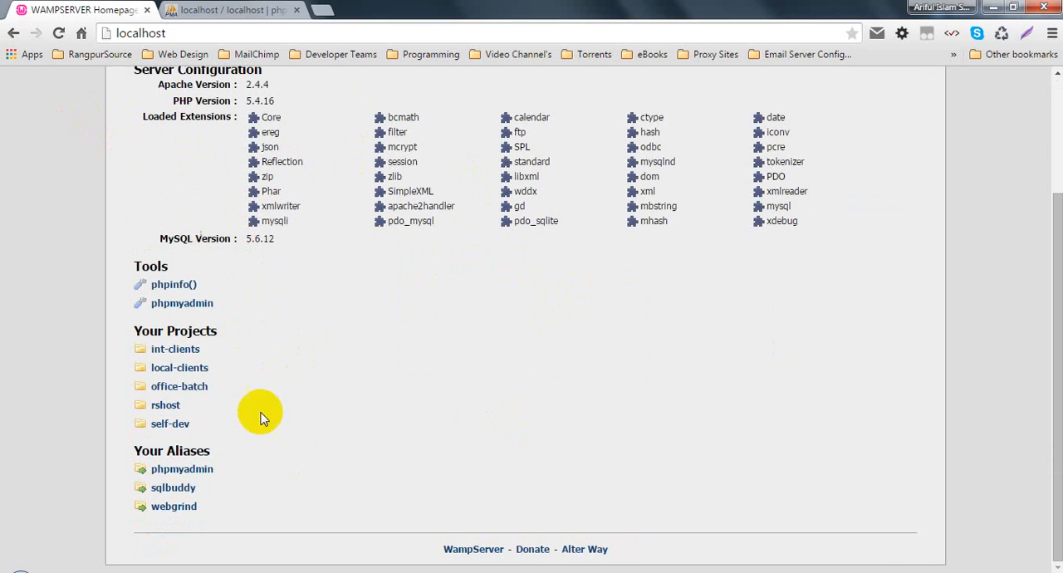
- Return to the www folder and point out the index and testmysql files and the int-clients folder
mouse_move(678, 569)
click(640, 507)
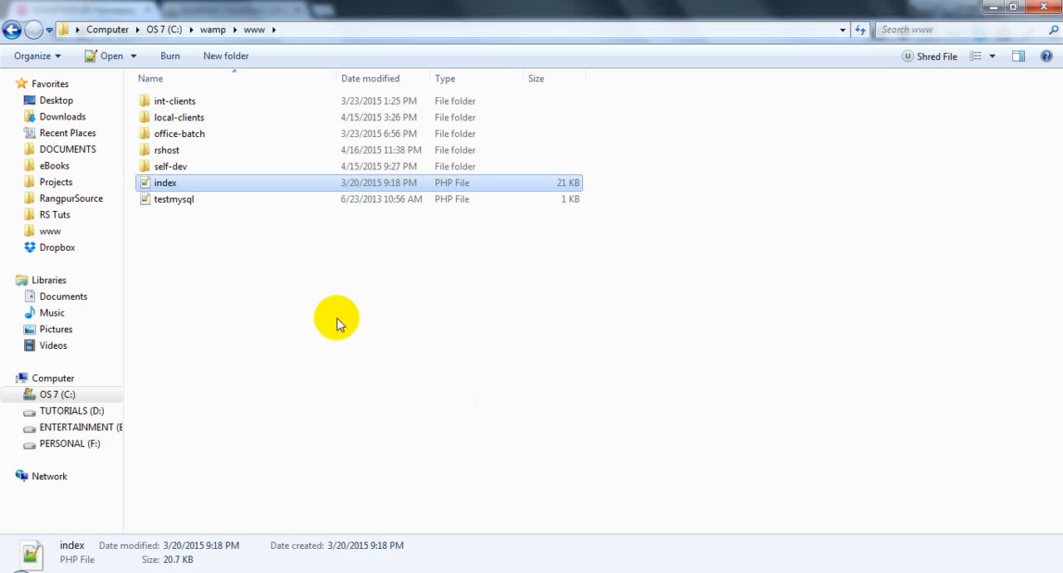
click(282, 284)
drag(177, 227, 156, 182)
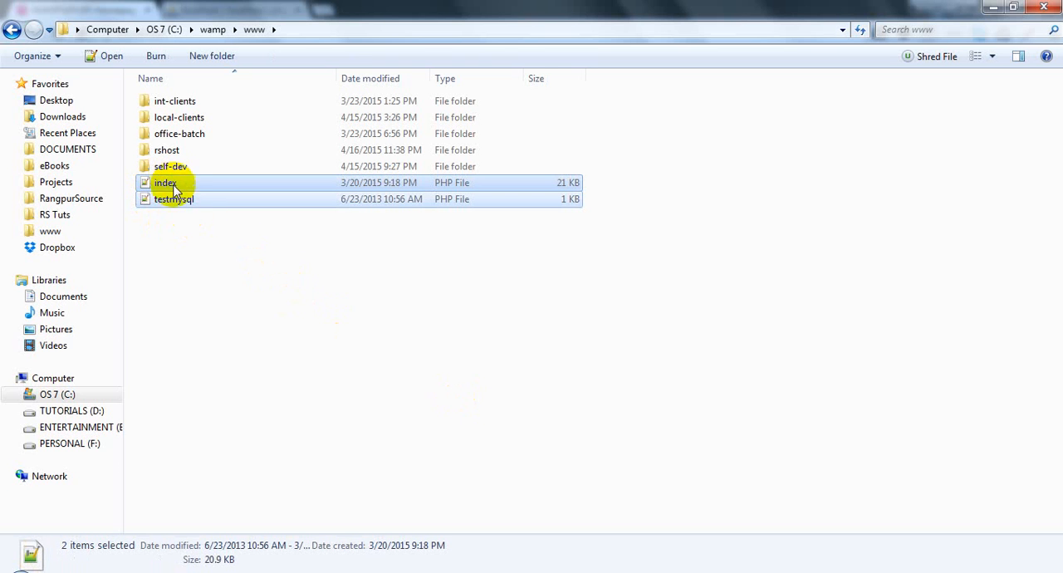
click(195, 243)
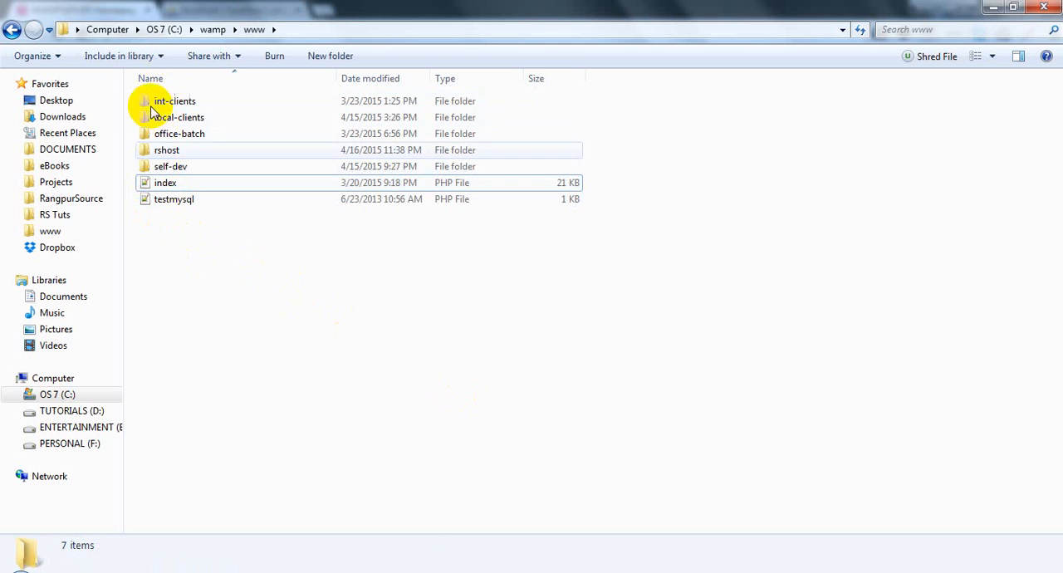
click(149, 103)
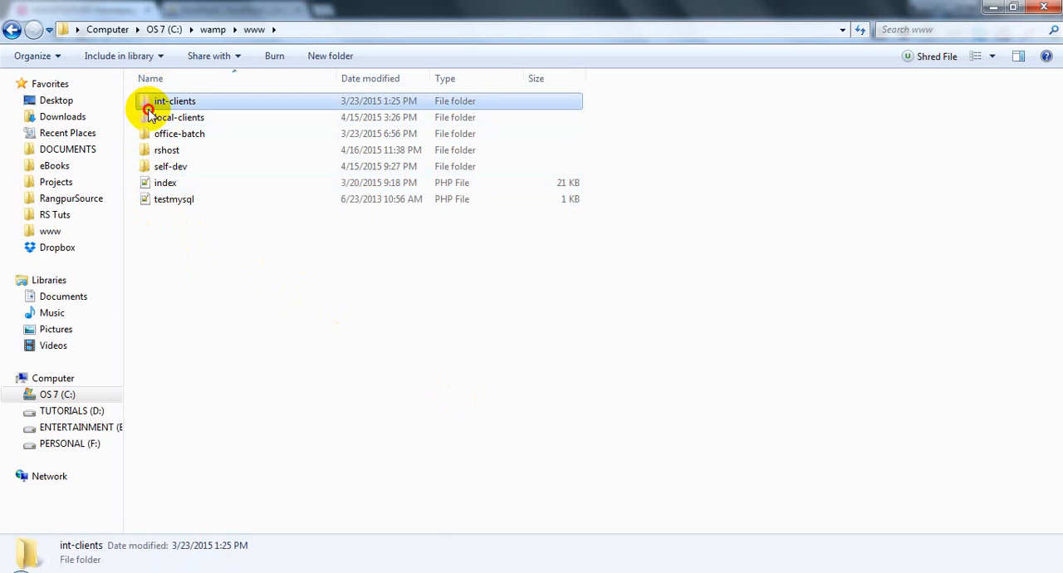
- Create a new folder named batch5 in www, and reload the WampServer homepage to update its project list
right_click(260, 337)
mouse_move(308, 529)
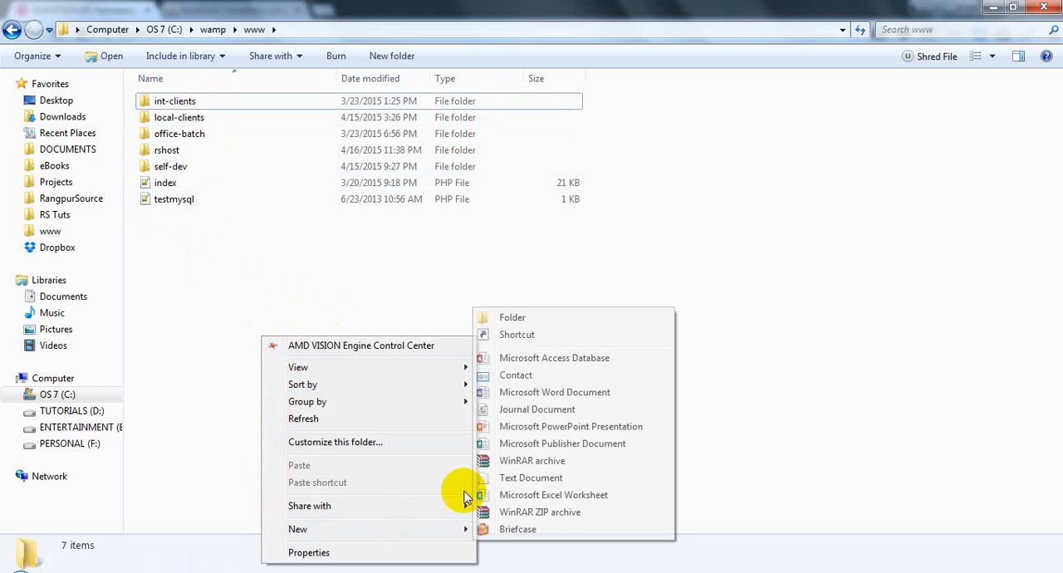
click(506, 317)
text(ch)
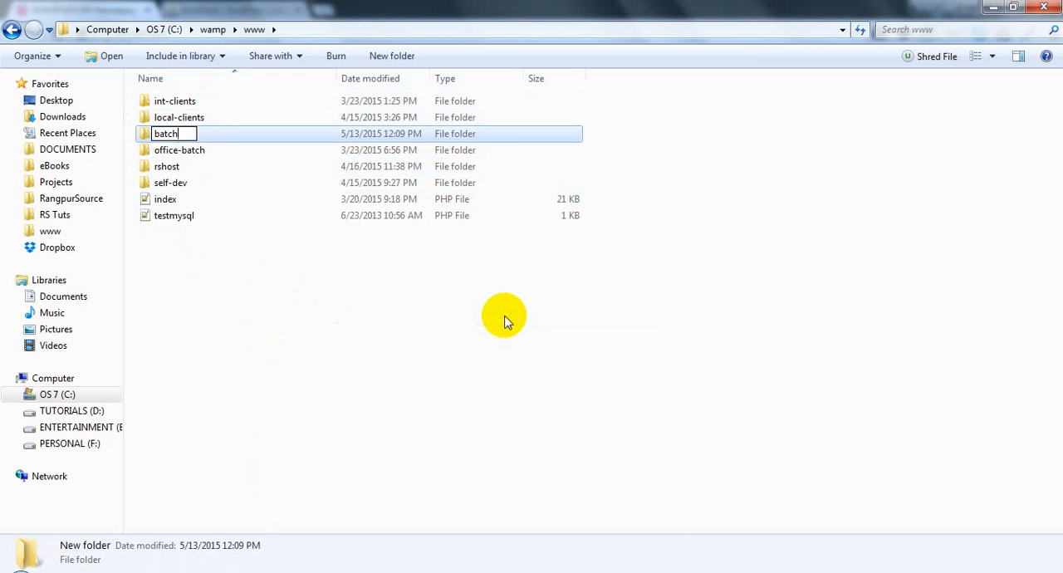
text(atch5)
key(Return)
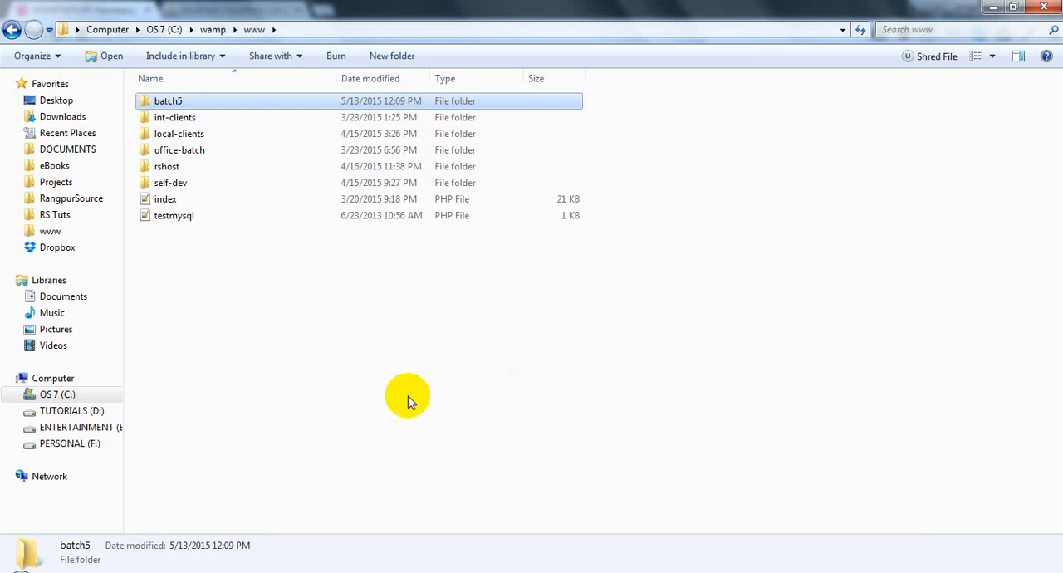
click(511, 517)
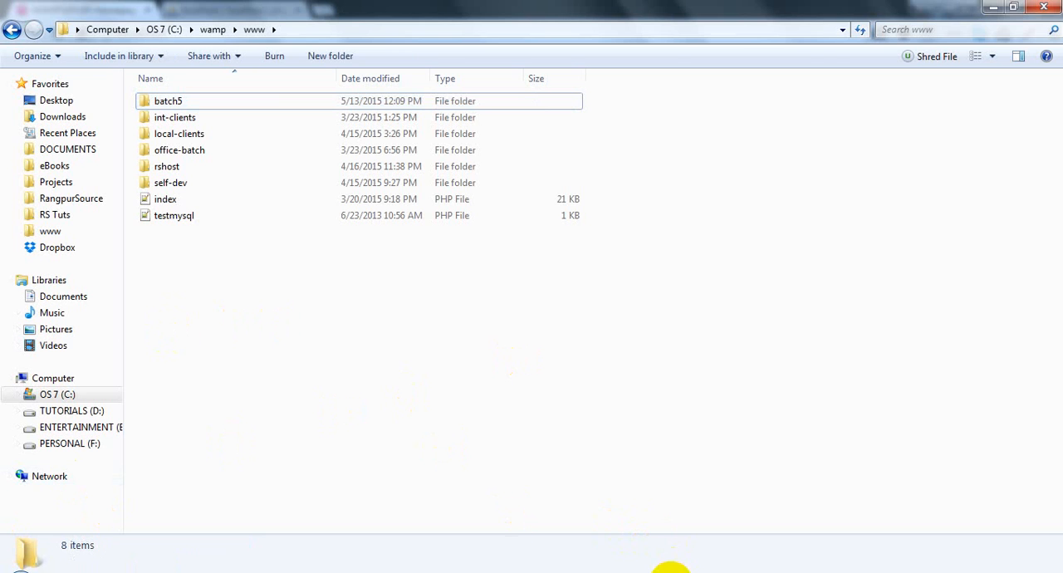
click(675, 572)
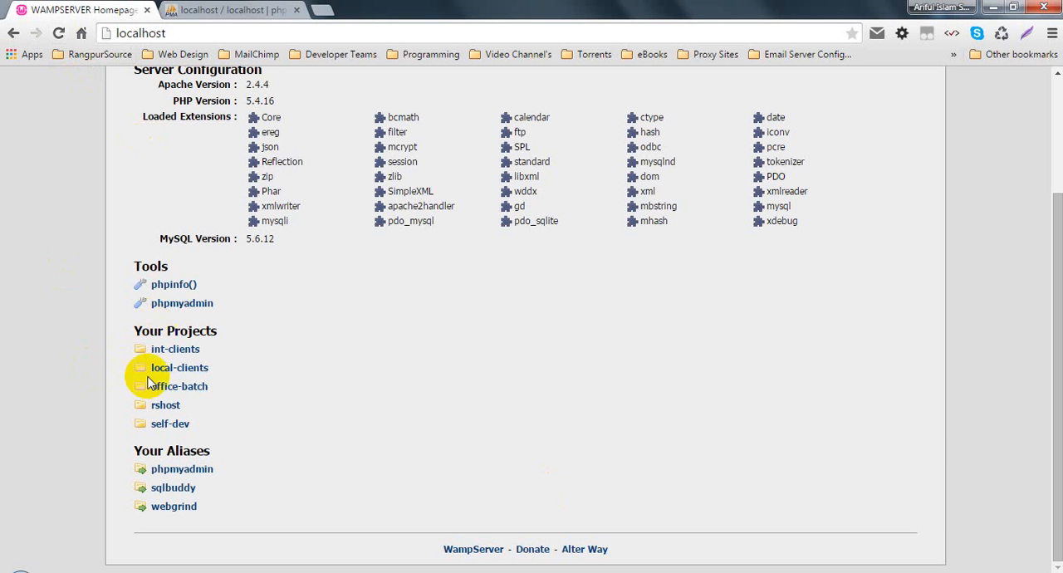
click(58, 33)
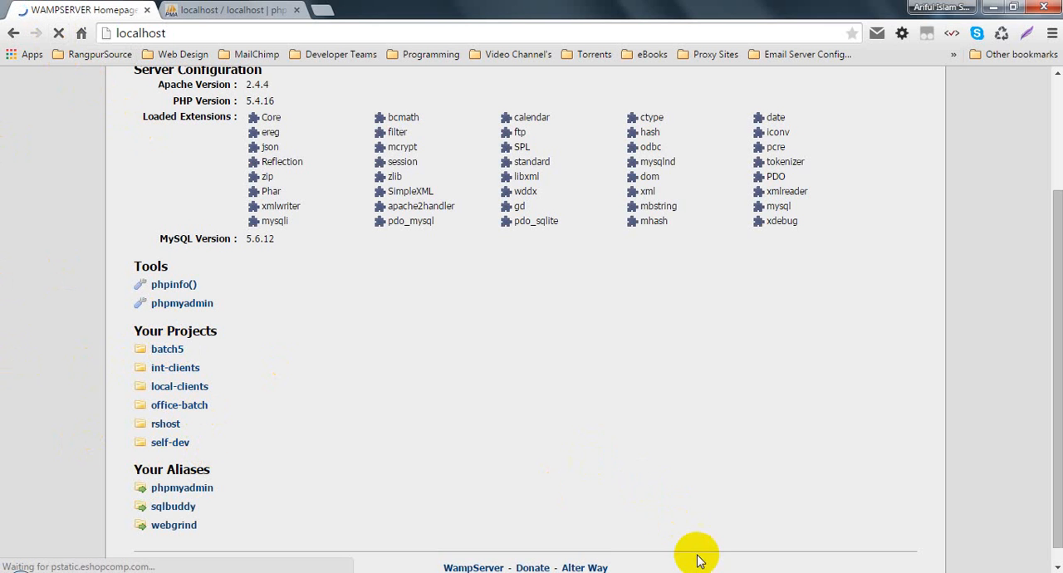
- Move the batch5 folder from www into the office-batch folder and select it there
mouse_move(706, 571)
click(593, 507)
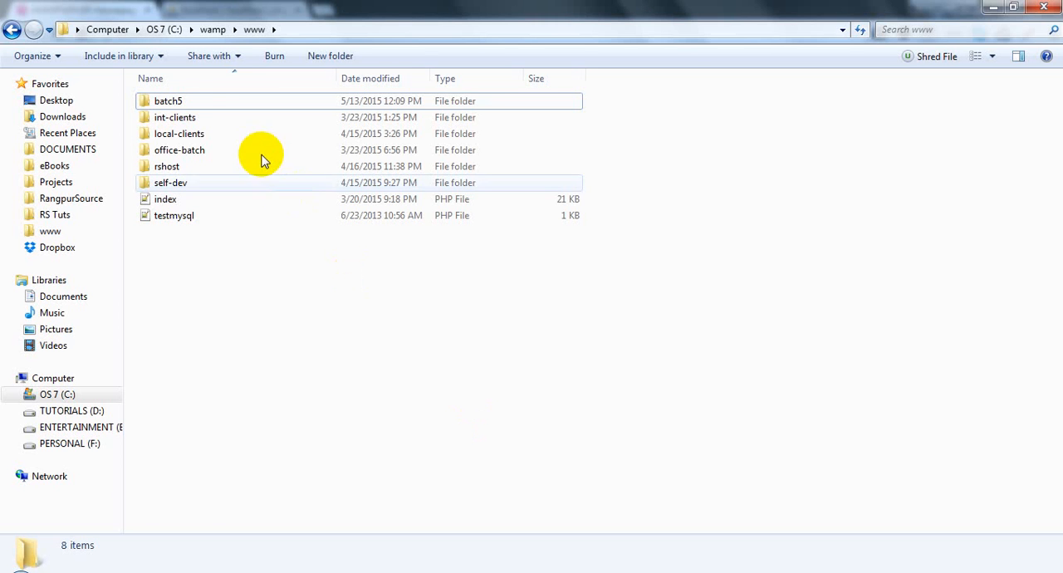
click(166, 103)
click(261, 347)
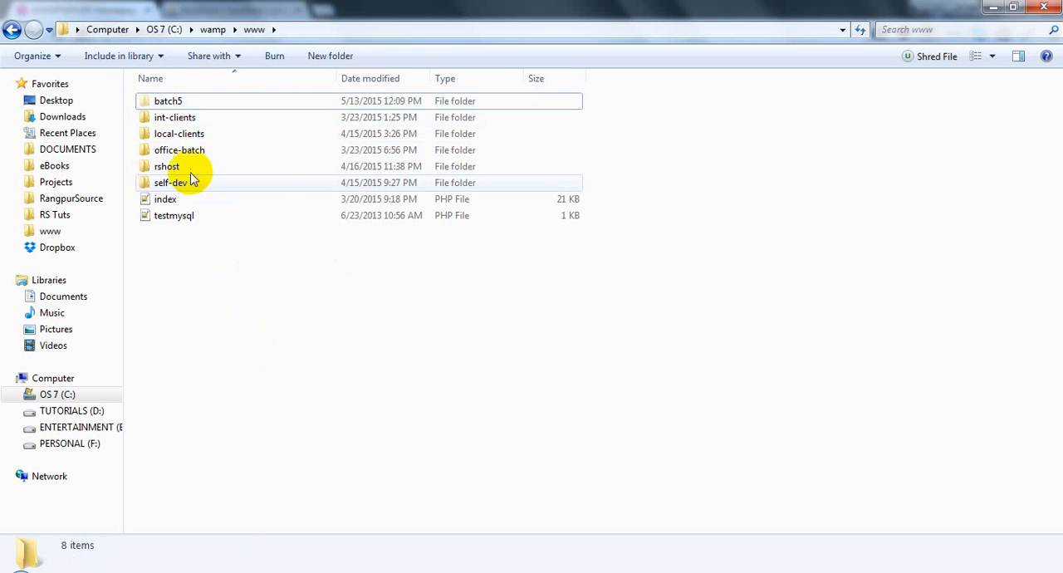
double_click(179, 150)
key(ctrl+v)
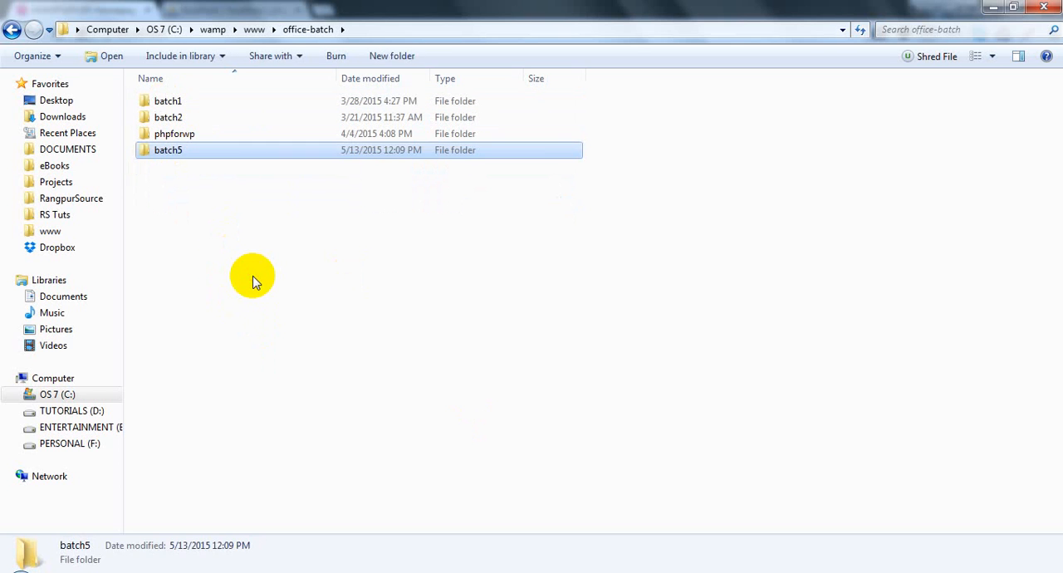
click(253, 281)
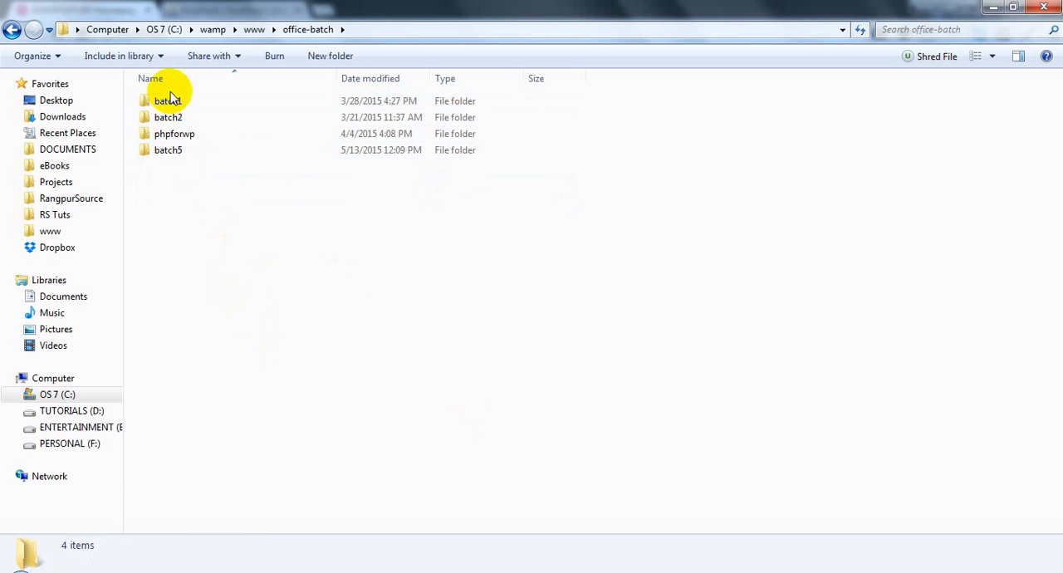
click(181, 153)
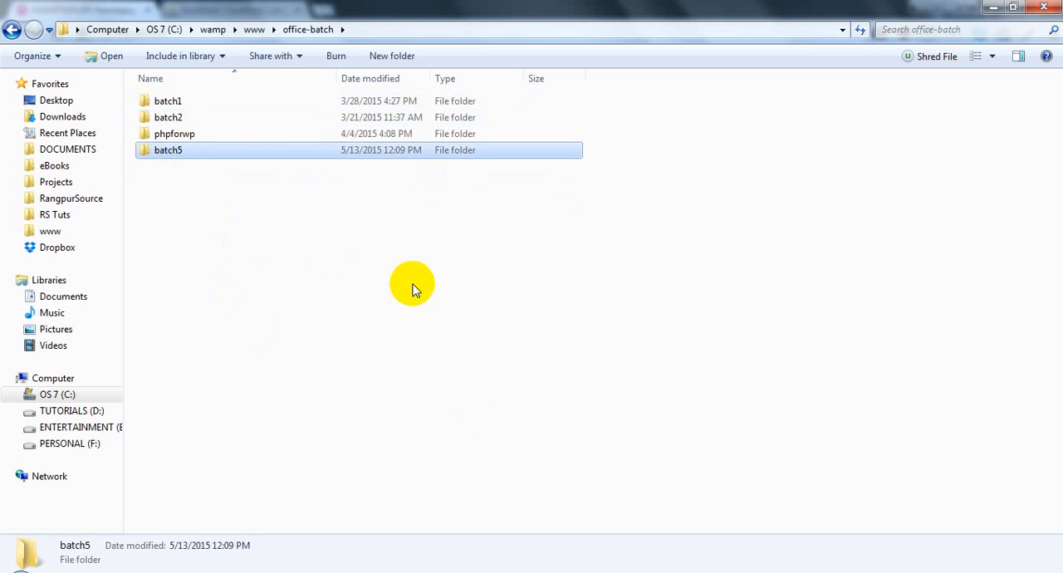
- Reload the WampServer homepage and browse through office-batch to the batch5 directory, highlighting batch5/ in the address
click(661, 532)
click(656, 572)
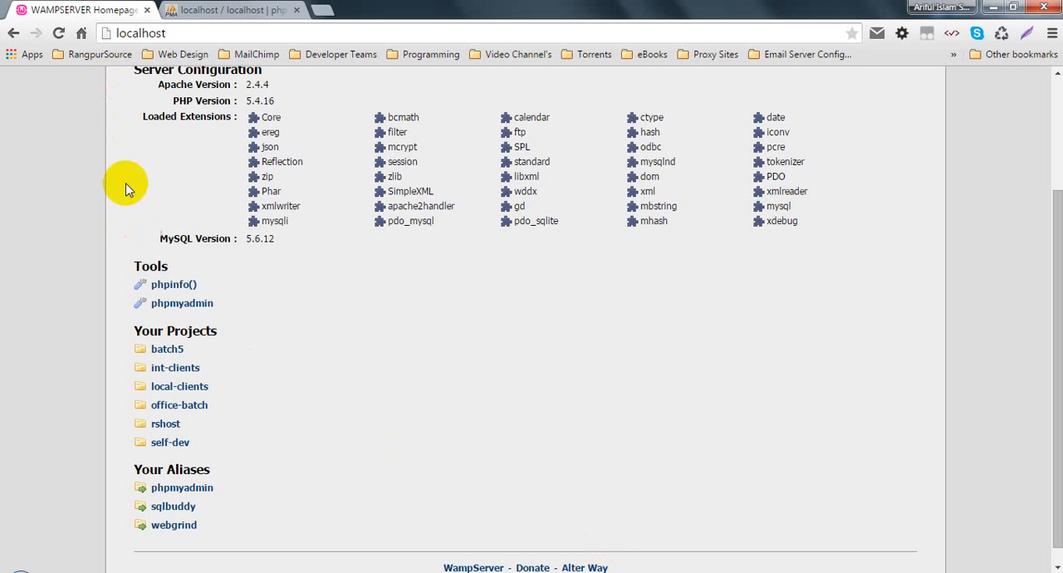
click(70, 33)
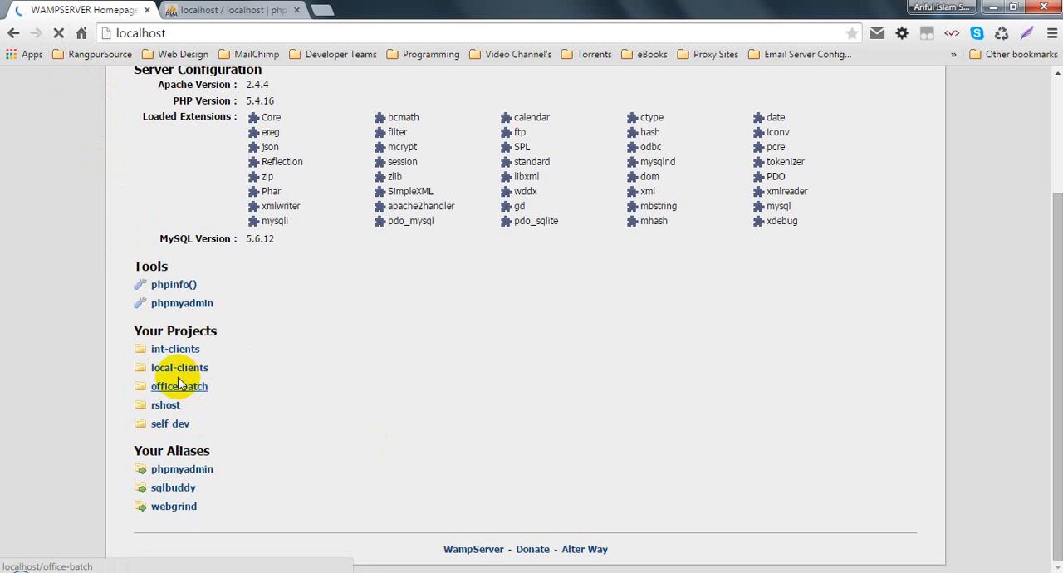
click(174, 389)
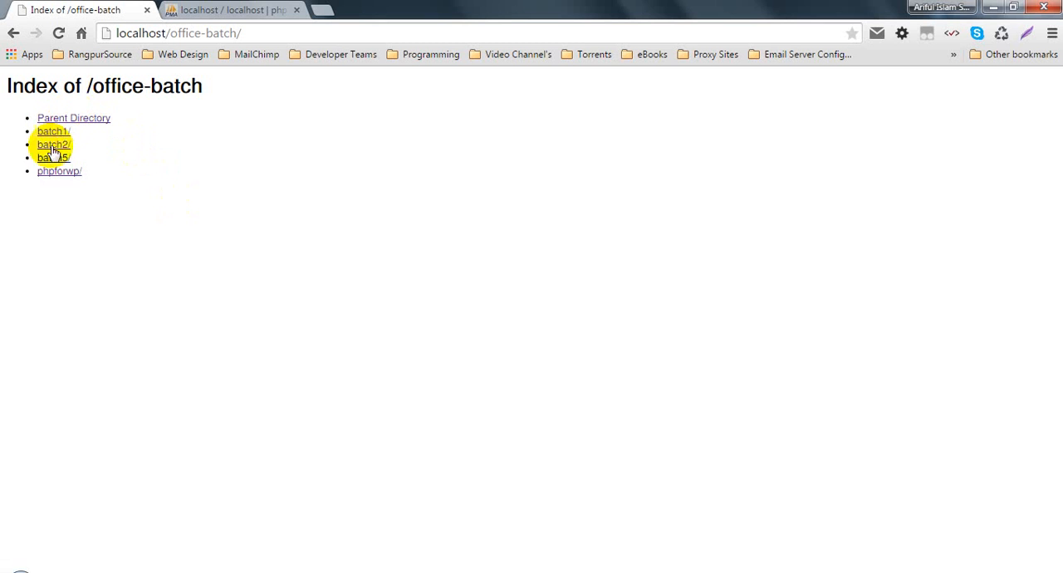
click(51, 159)
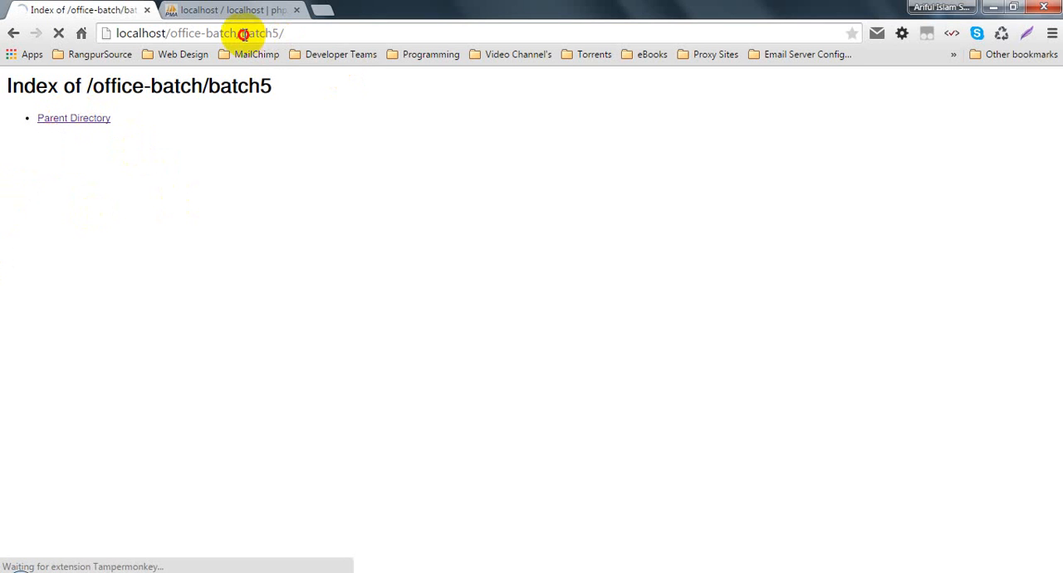
drag(241, 33, 291, 49)
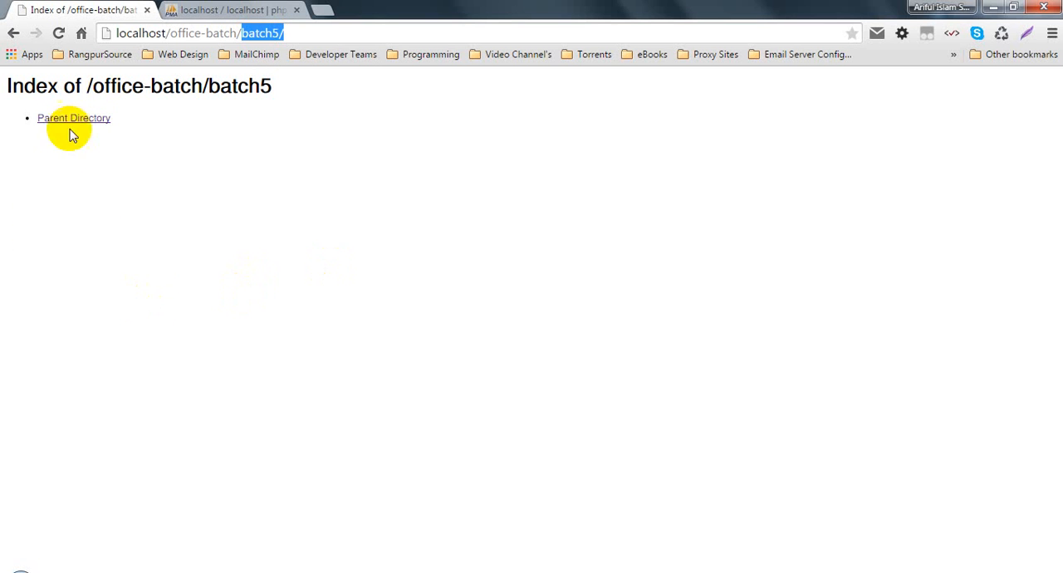
- Switch to phpMyAdmin, view its database list and the structure of the test database, and reload the page
click(284, 9)
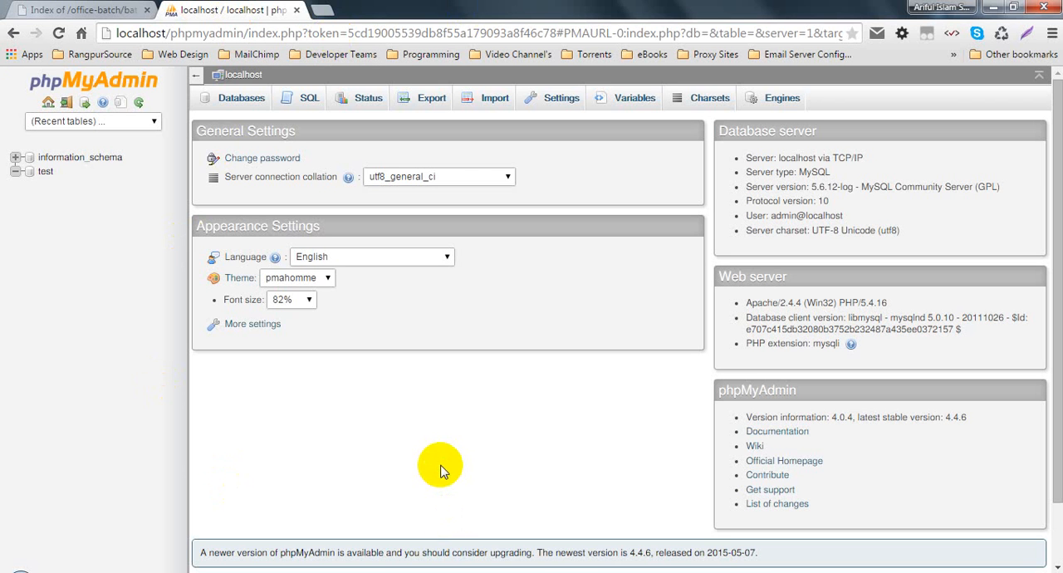
click(261, 99)
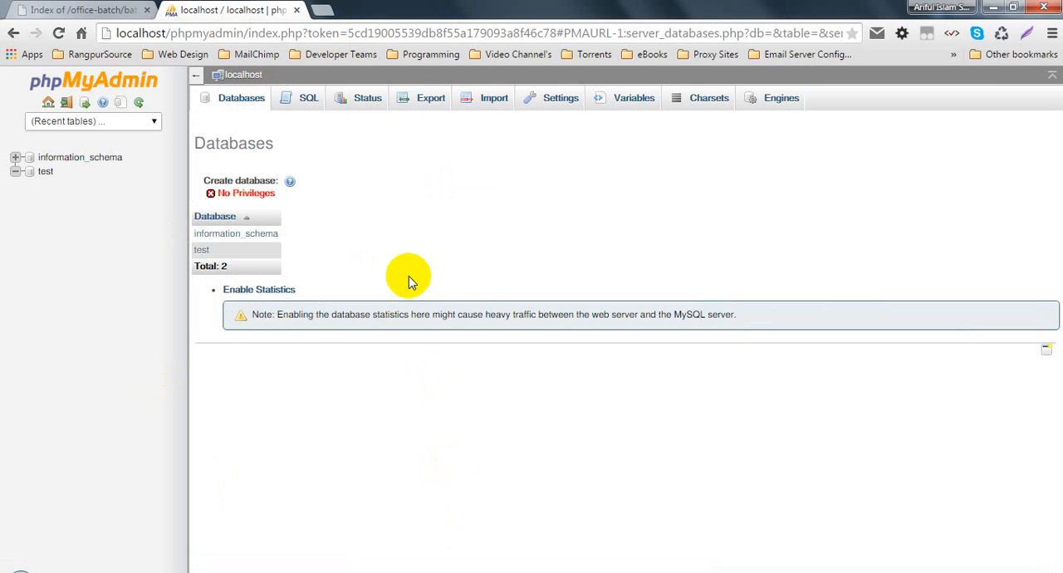
click(44, 171)
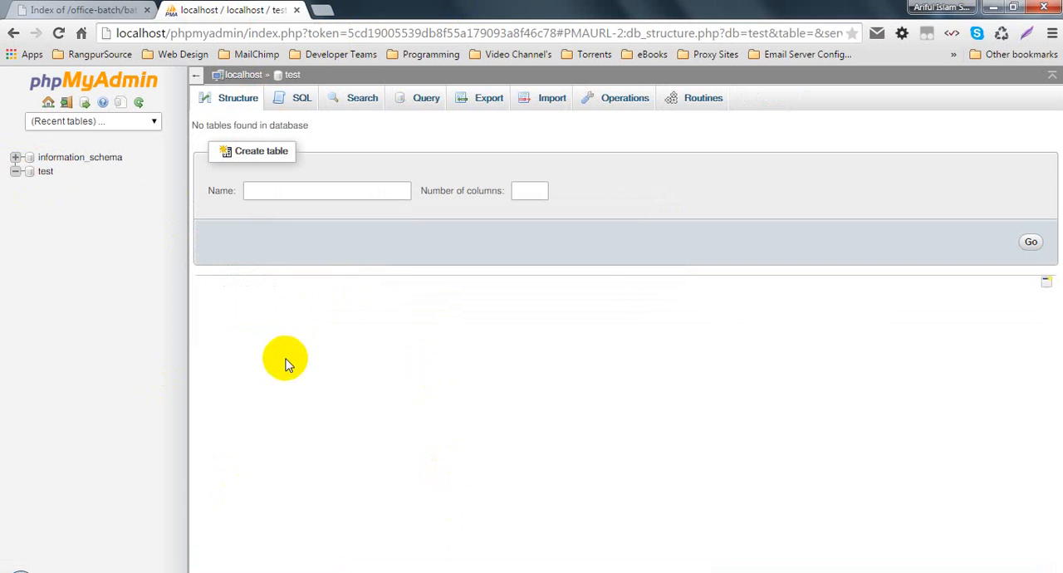
click(58, 34)
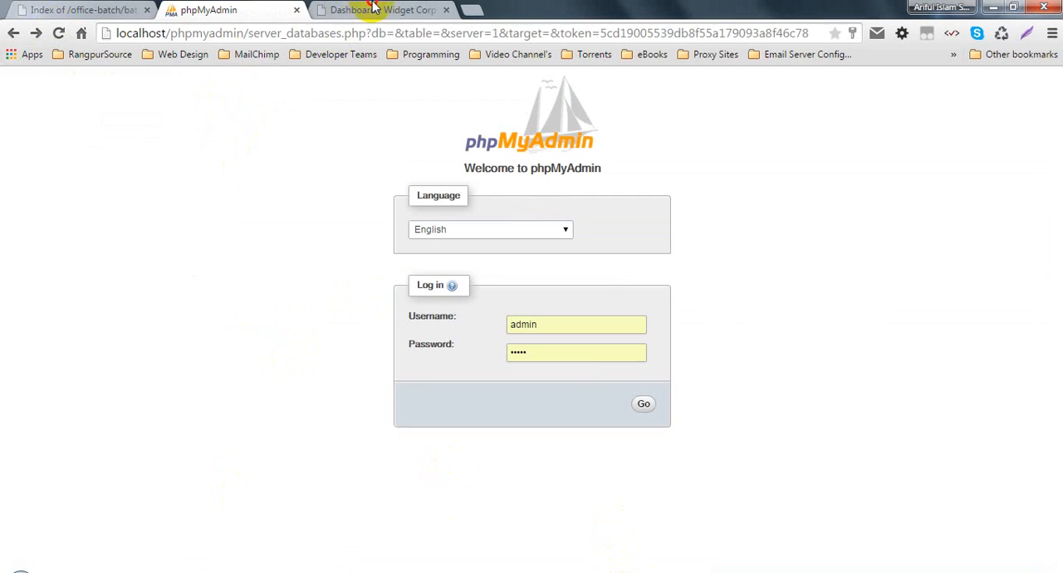
- Log in to phpMyAdmin with the username root and the password left blank, and let the browser save the login
click(387, 8)
click(266, 8)
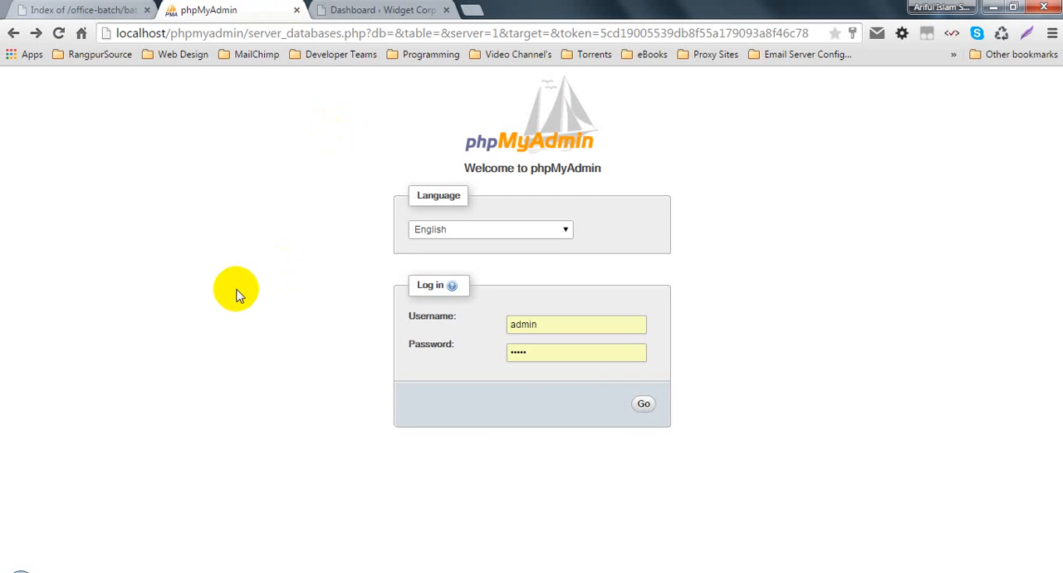
click(15, 33)
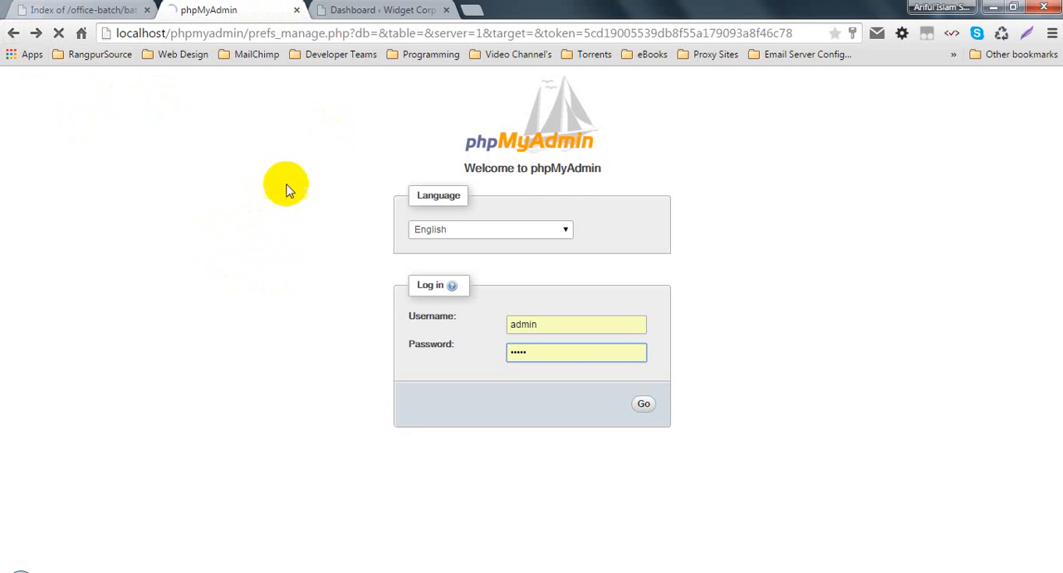
drag(545, 324, 478, 323)
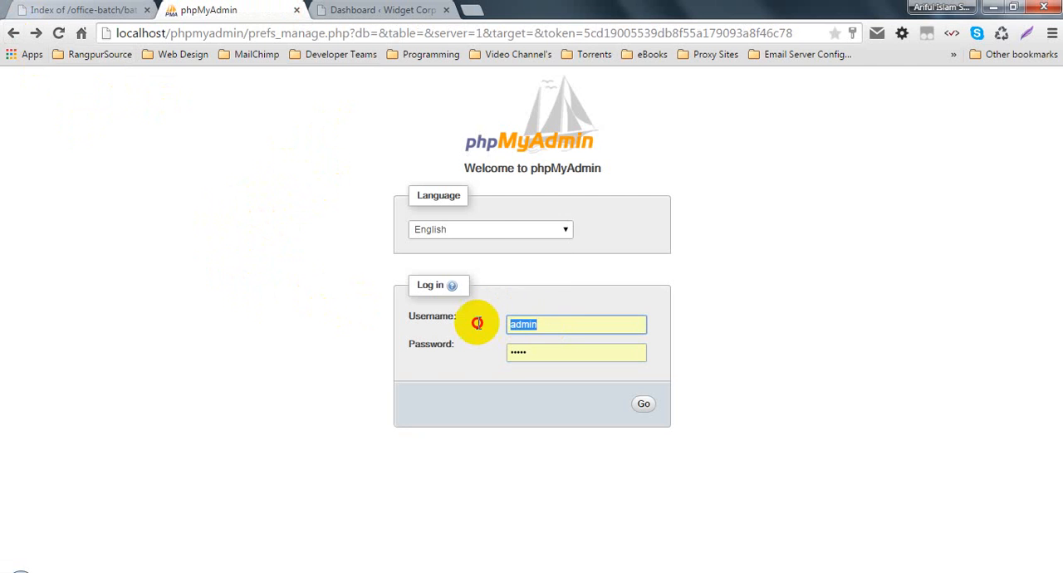
key(BackSpace)
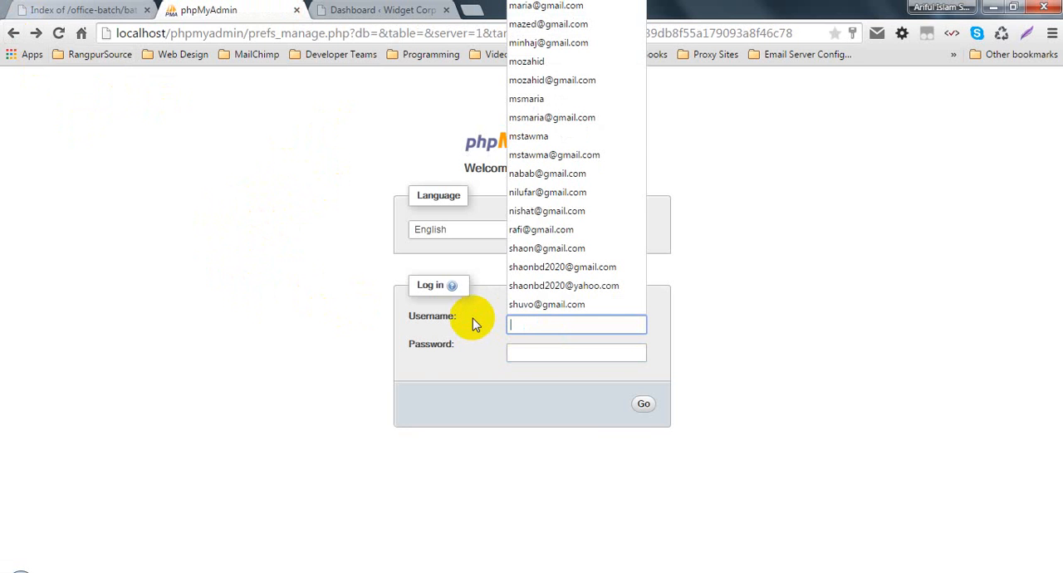
key(Escape)
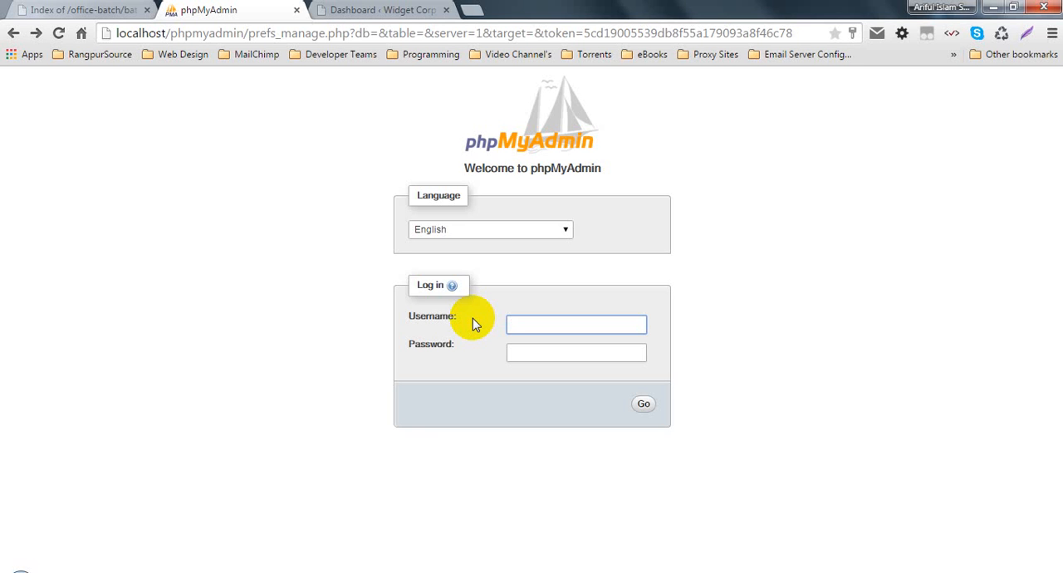
text(root)
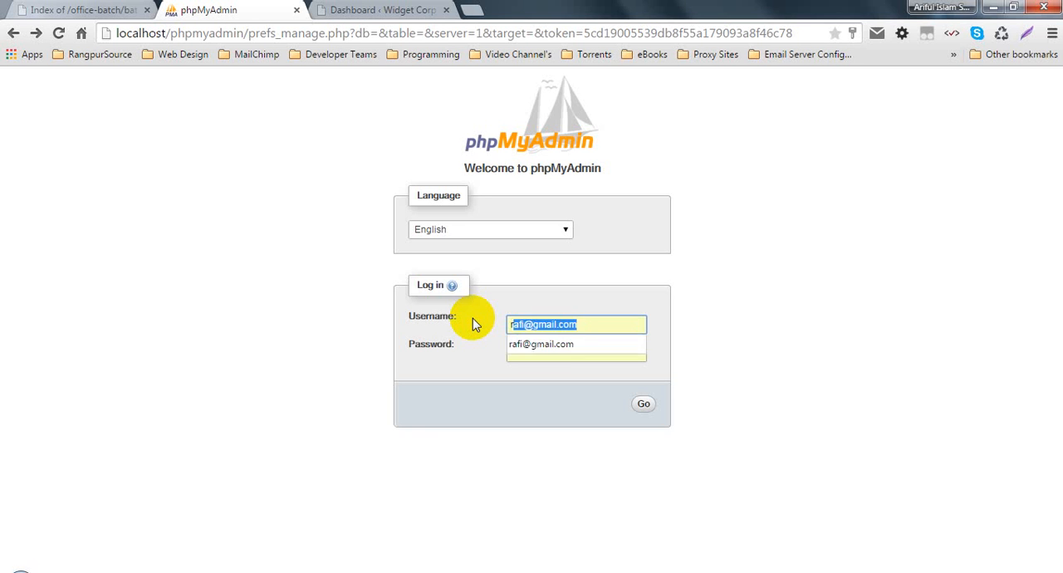
key(Tab)
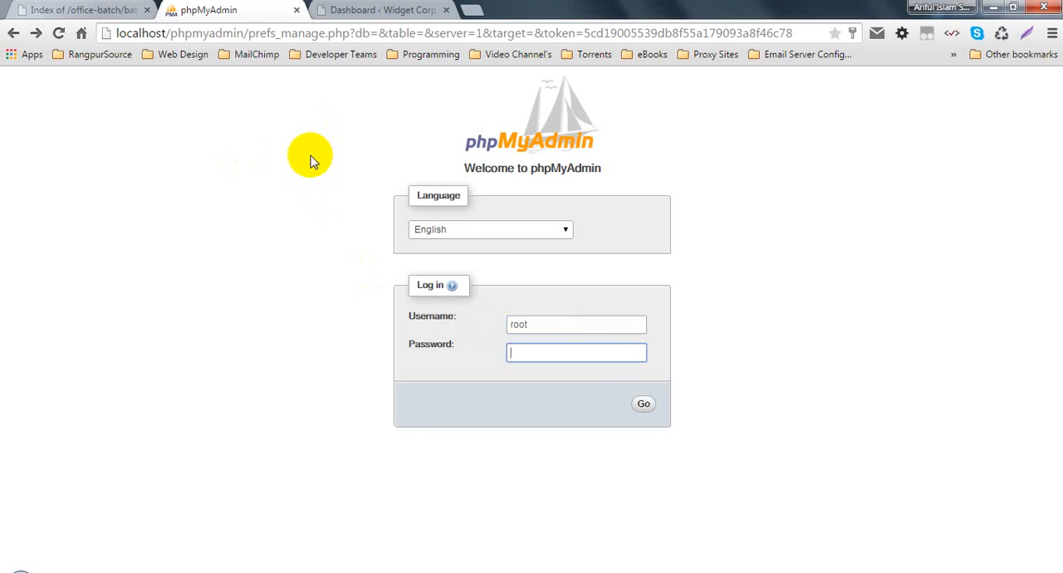
click(649, 405)
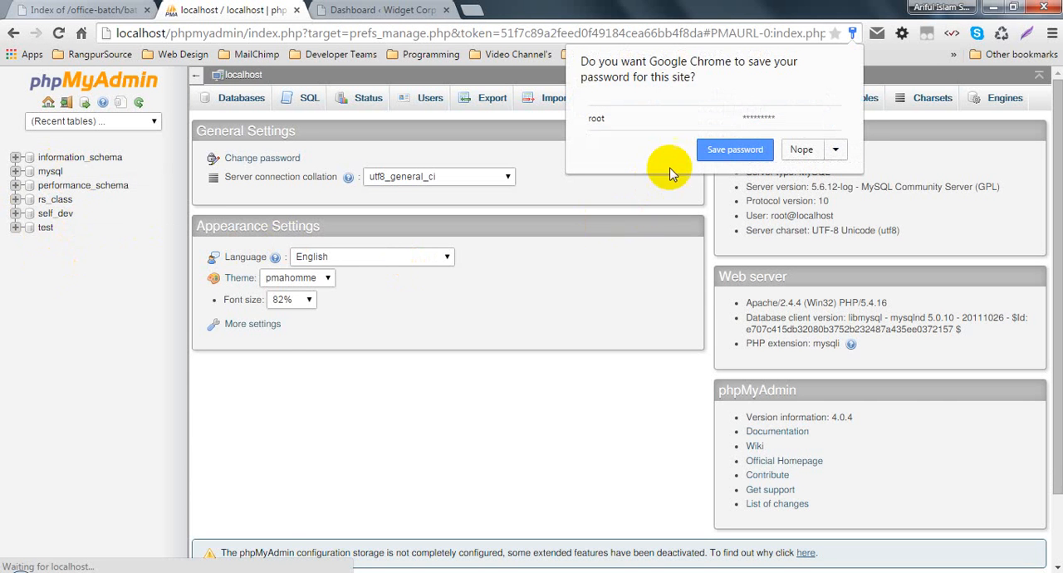
click(715, 149)
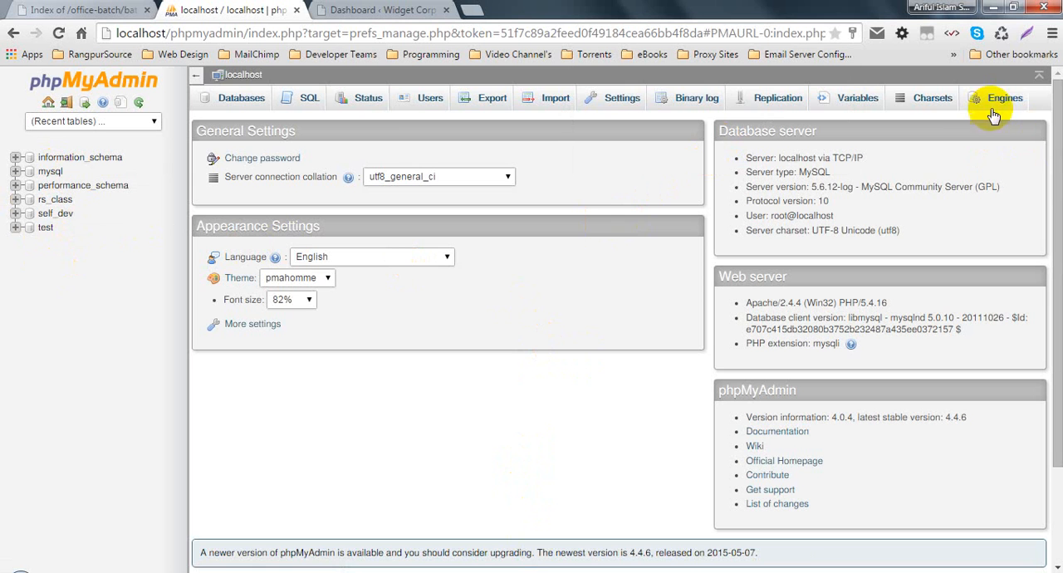
- View the server's Settings, Storage Engines, Charsets and Users overview pages in phpMyAdmin
click(622, 103)
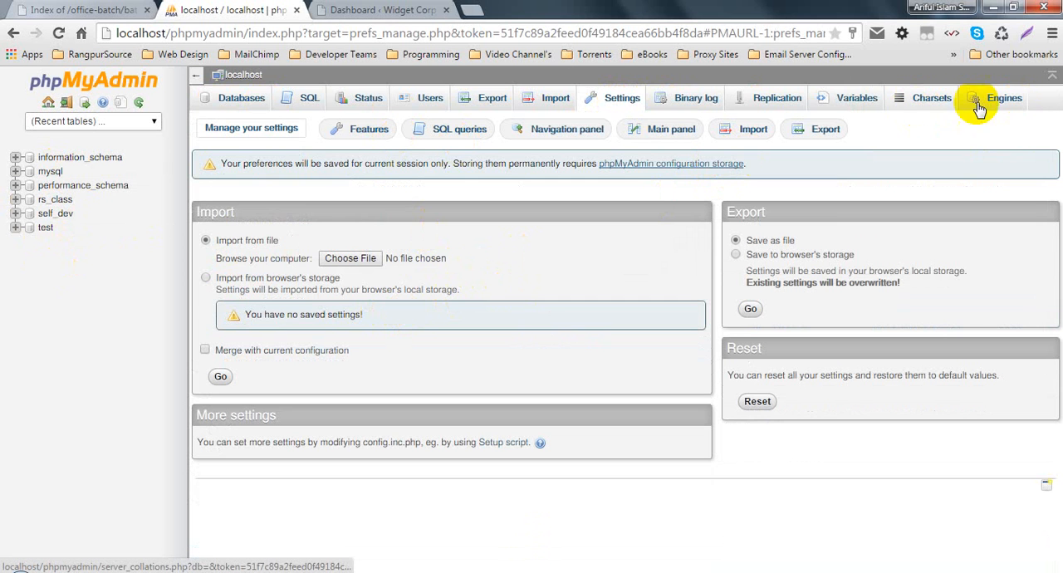
click(1007, 99)
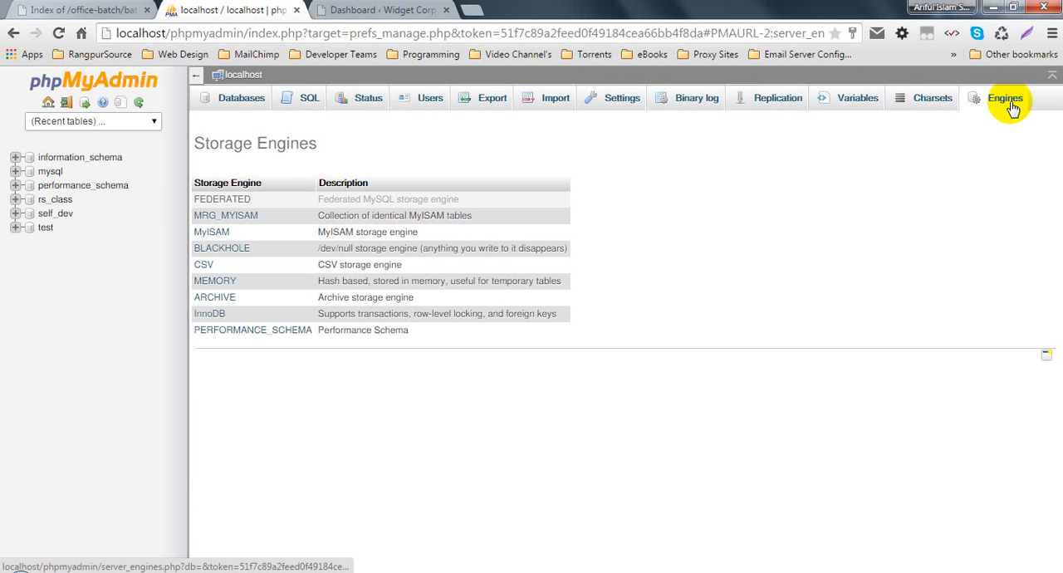
click(922, 104)
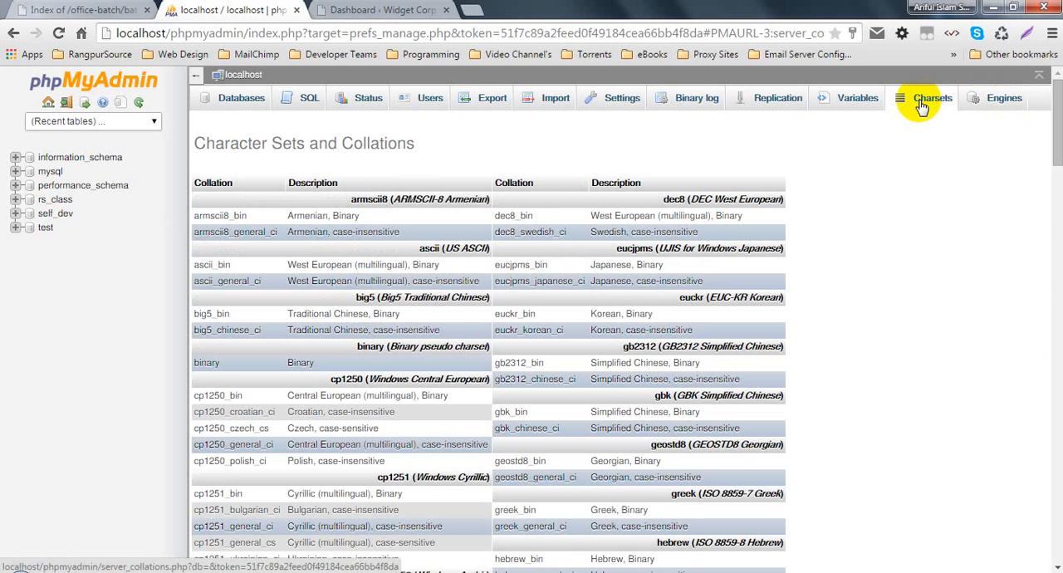
click(422, 101)
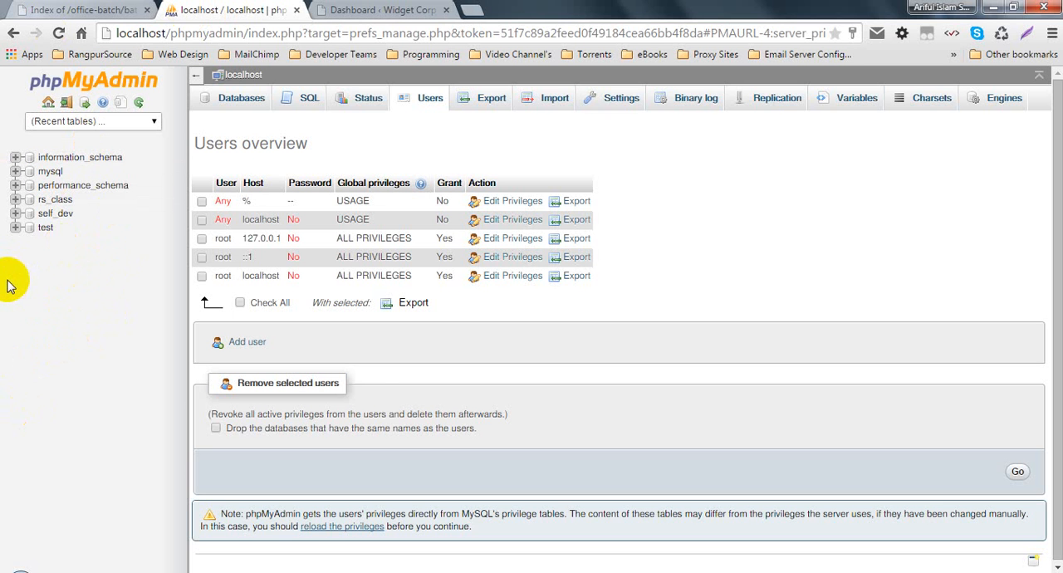
click(337, 9)
click(209, 9)
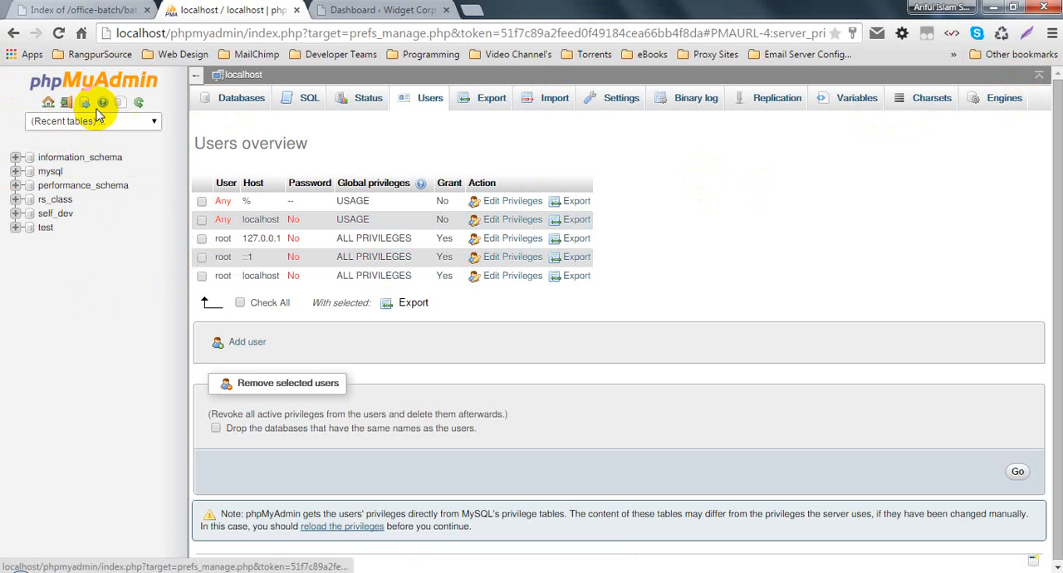
- Return to the phpMyAdmin home page and look over its recent tables list, server information and More settings page
click(48, 104)
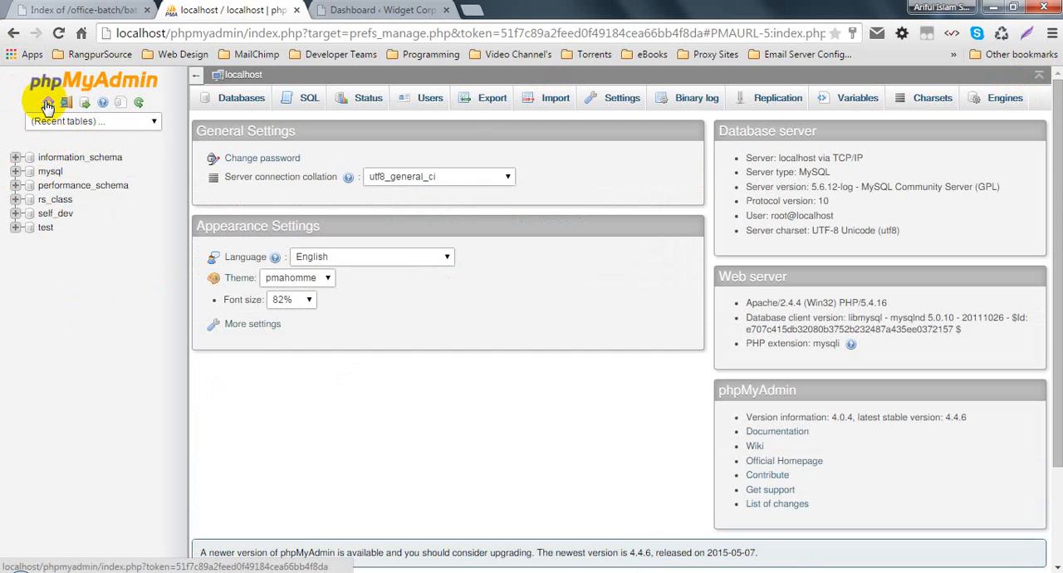
click(152, 121)
click(152, 121)
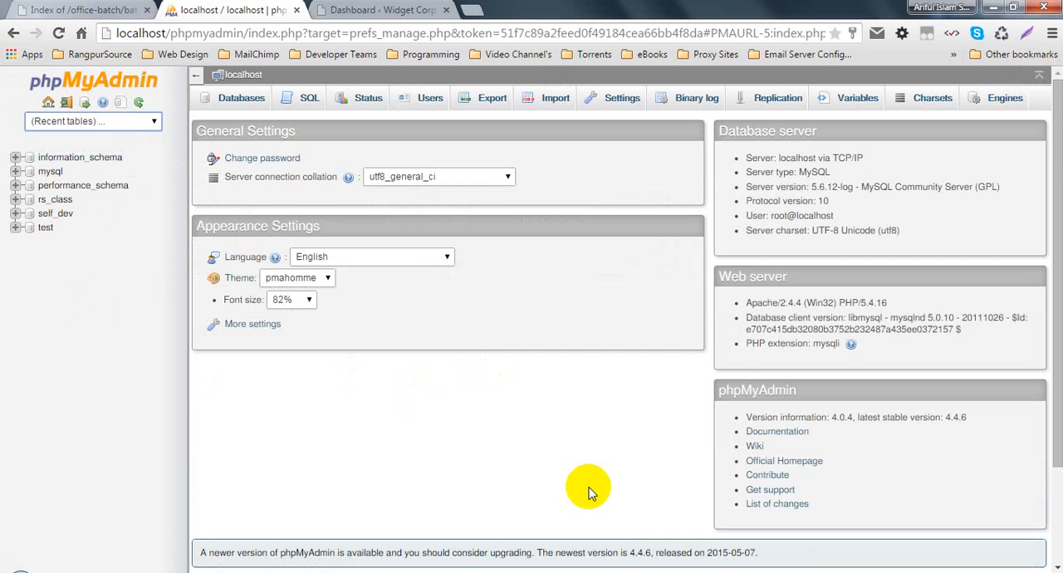
click(592, 490)
scroll(596, 482, down, 2)
scroll(615, 465, up, 2)
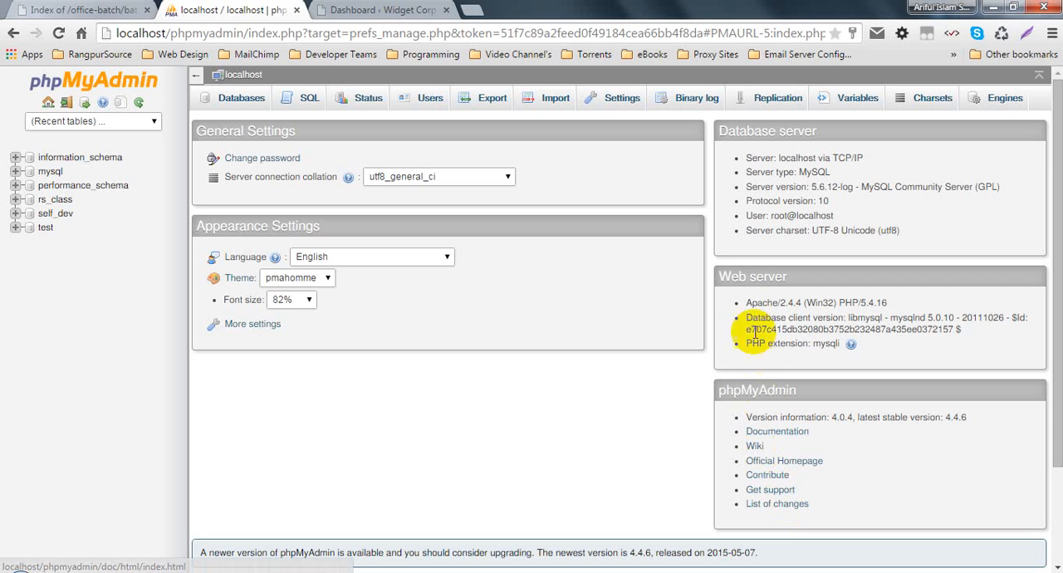
click(270, 327)
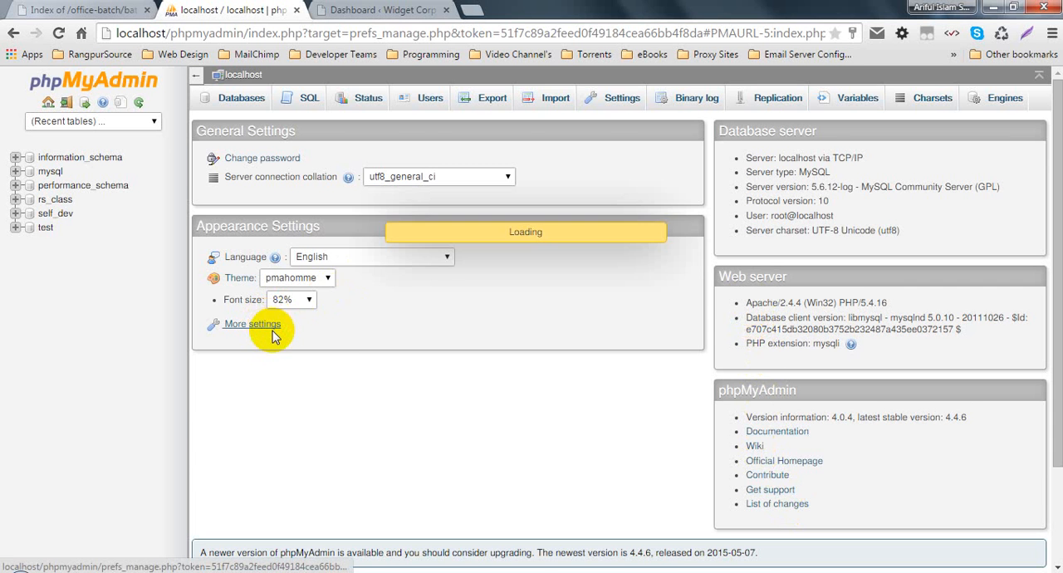
click(13, 34)
- Try the Original theme for phpMyAdmin and switch back to the pmahomme theme
click(282, 277)
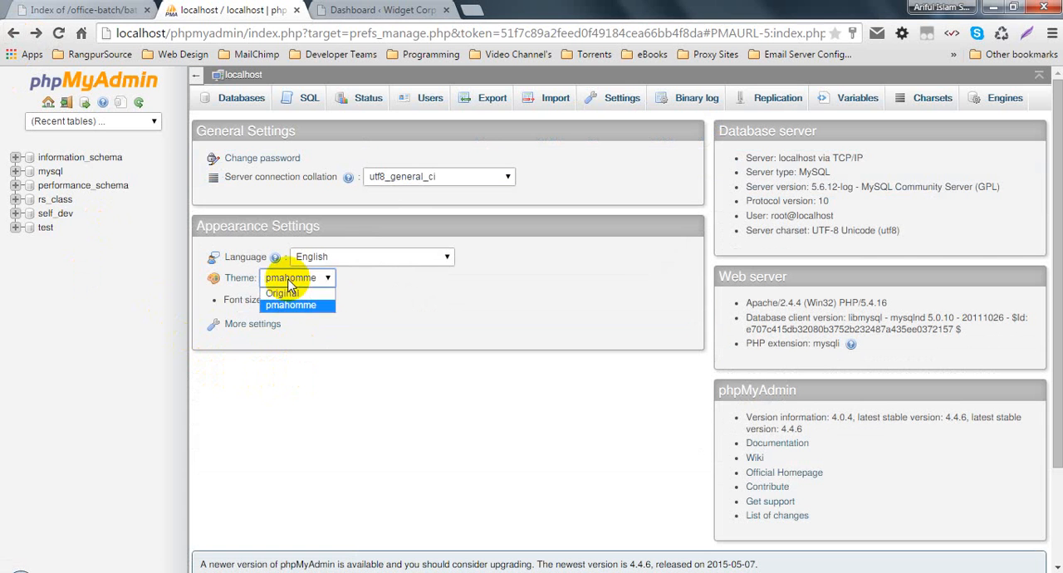
click(291, 301)
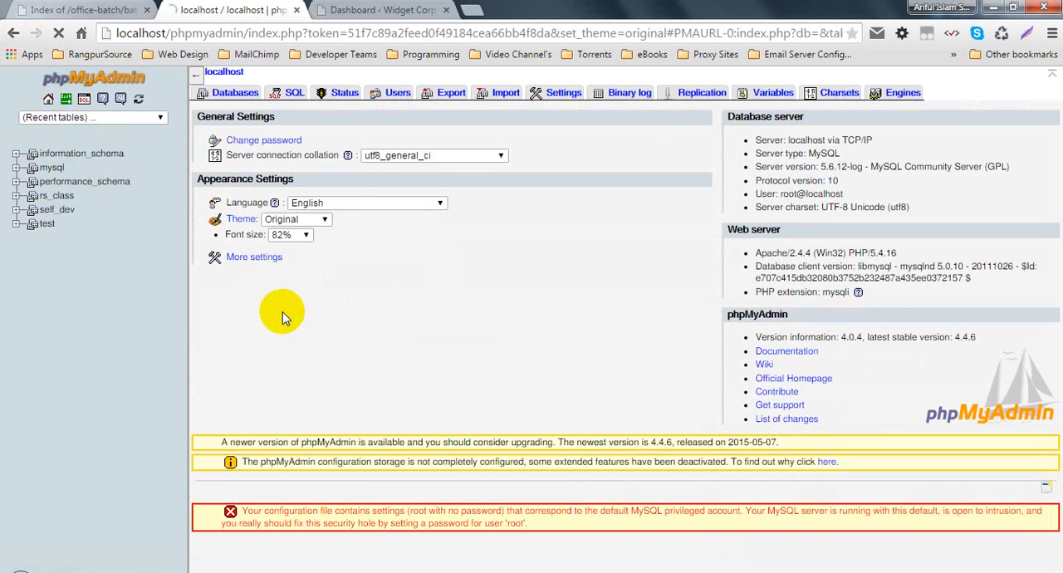
click(324, 223)
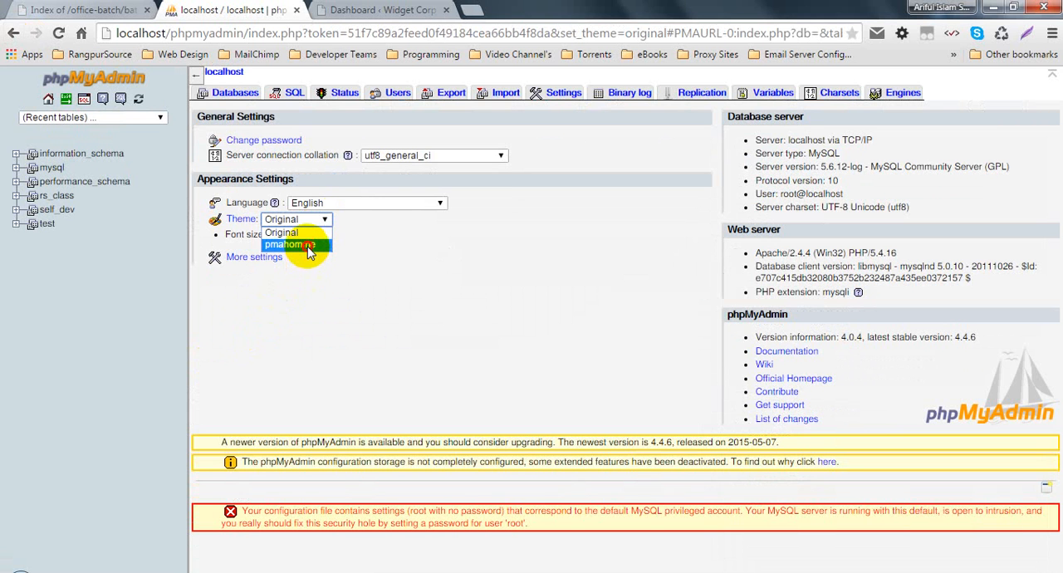
click(308, 245)
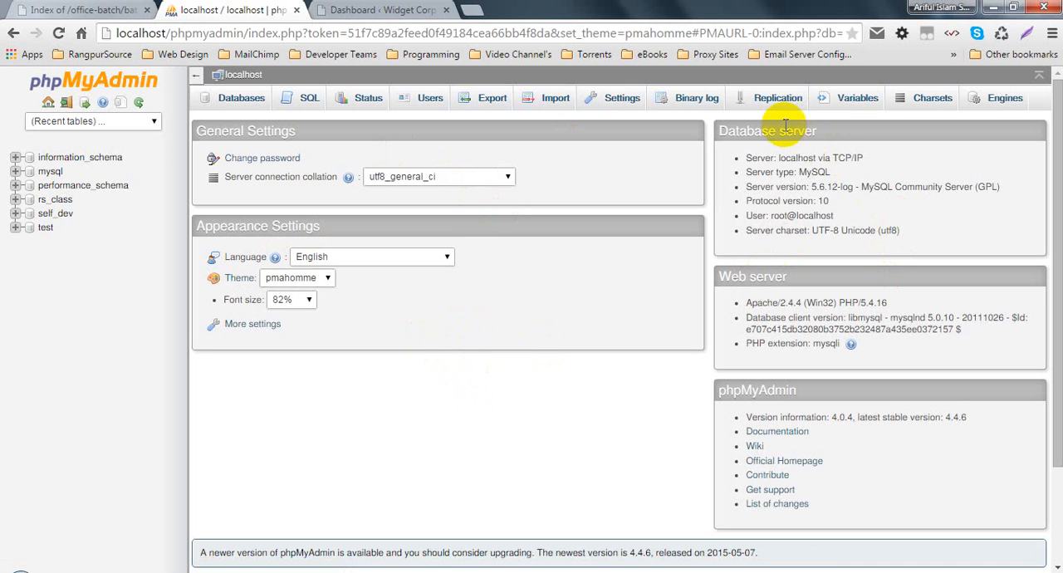
- Check the user entry under Database server, and close the batch1 WordPress Dashboard page
double_click(778, 216)
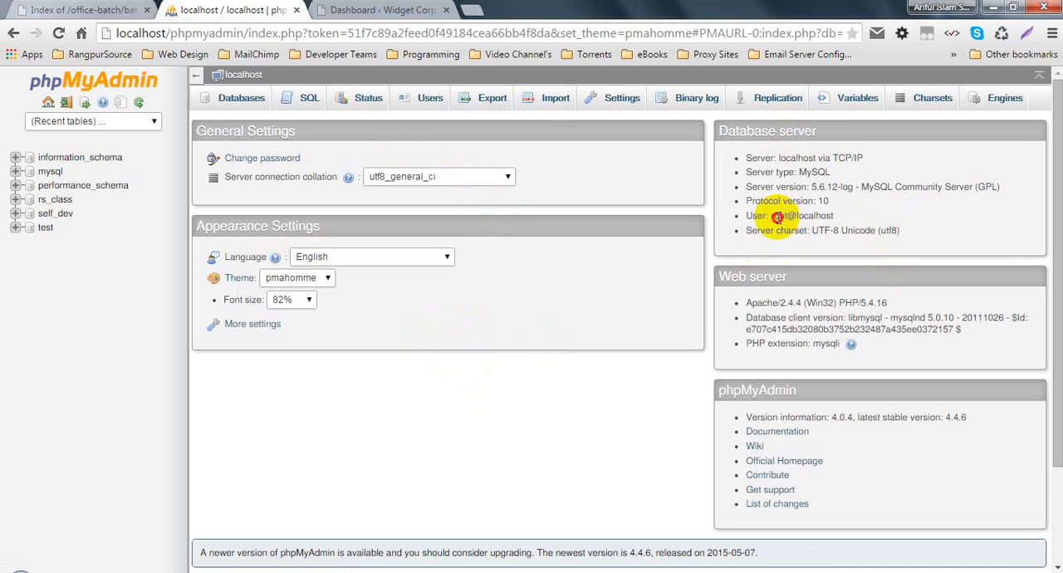
click(843, 222)
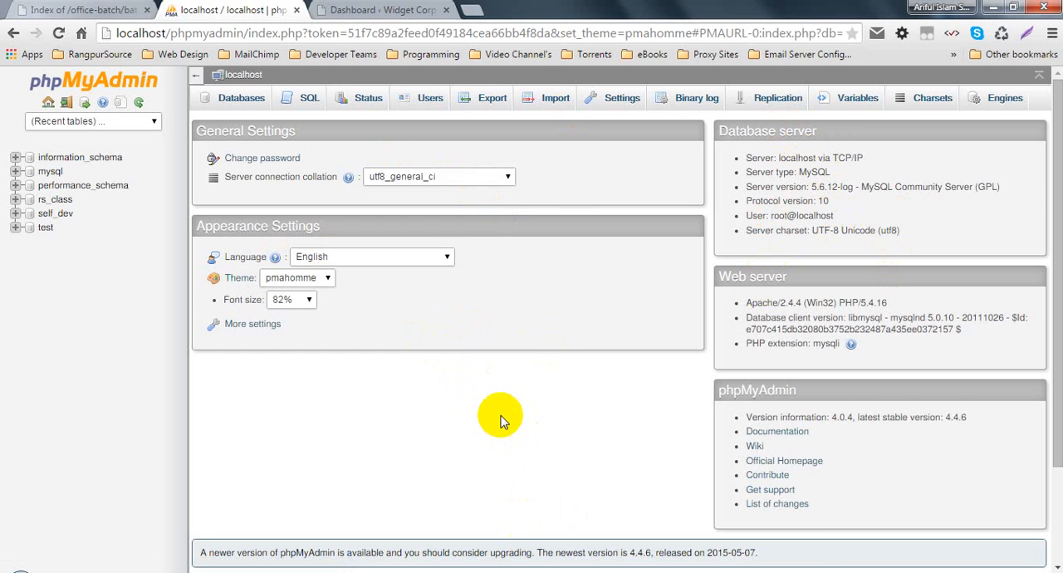
click(395, 8)
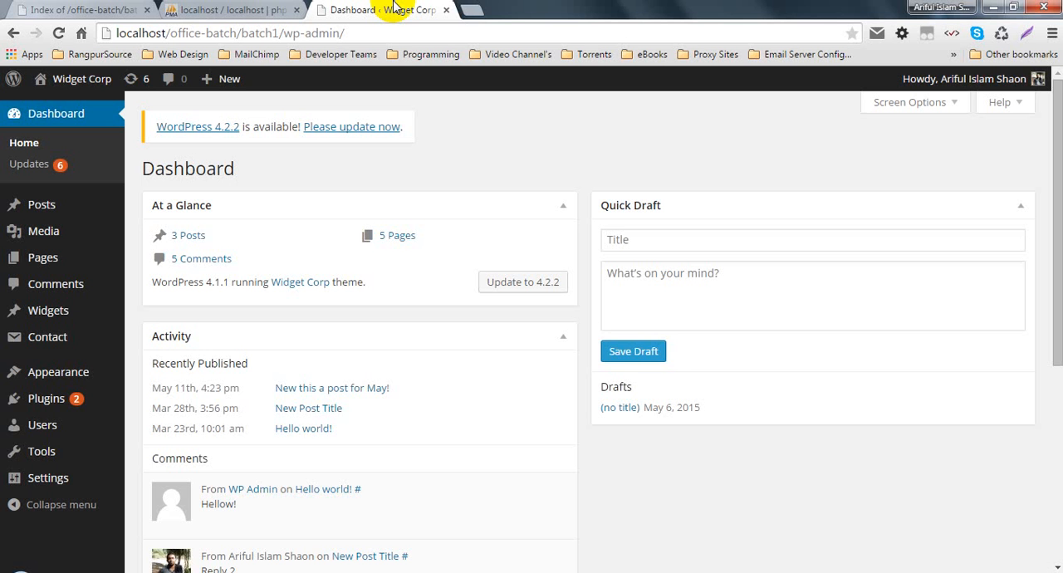
click(446, 9)
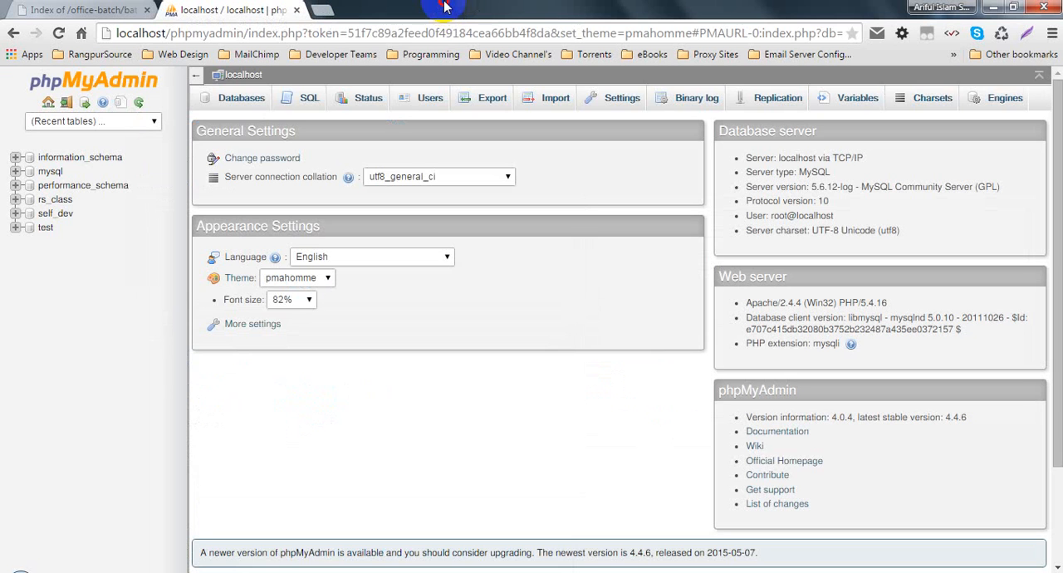
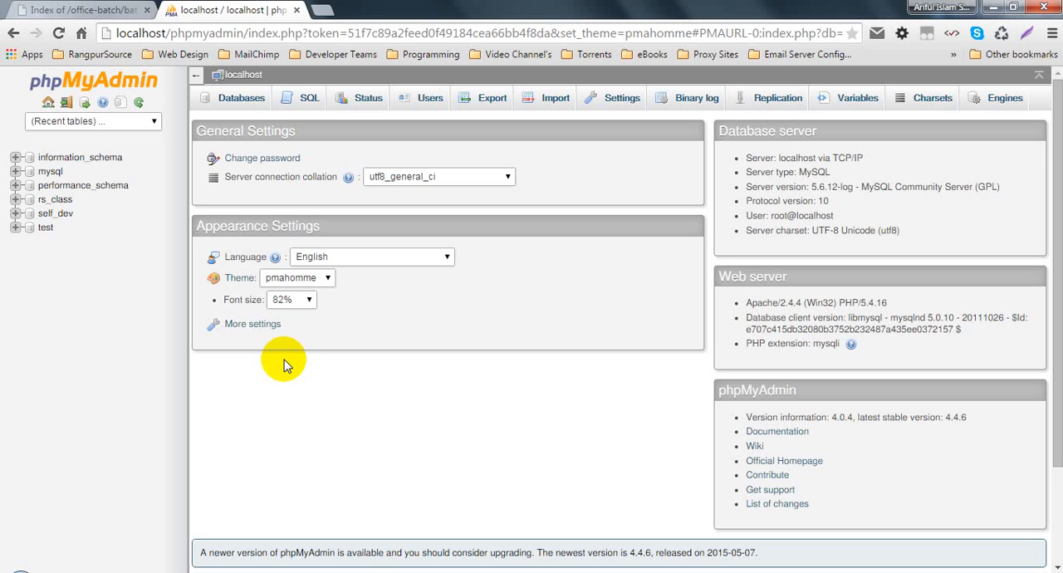
- Create a database named batch5 in phpMyAdmin and open its structure page
click(247, 100)
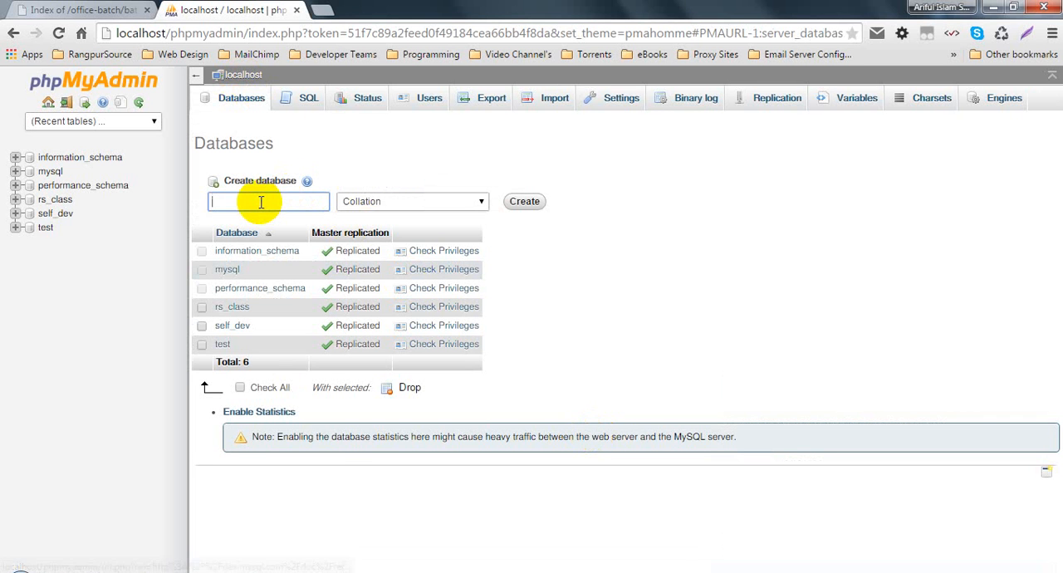
click(261, 202)
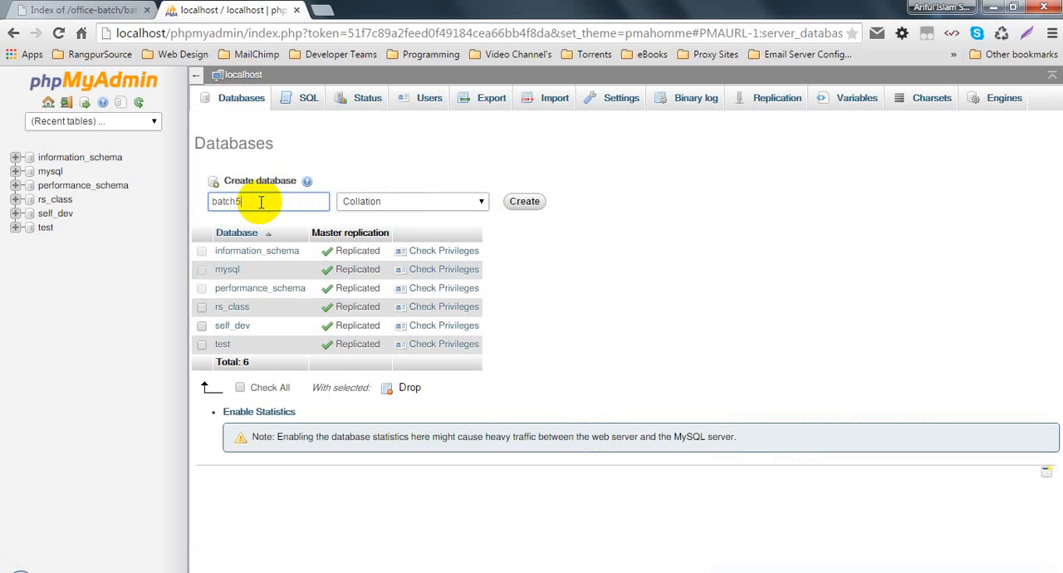
click(525, 203)
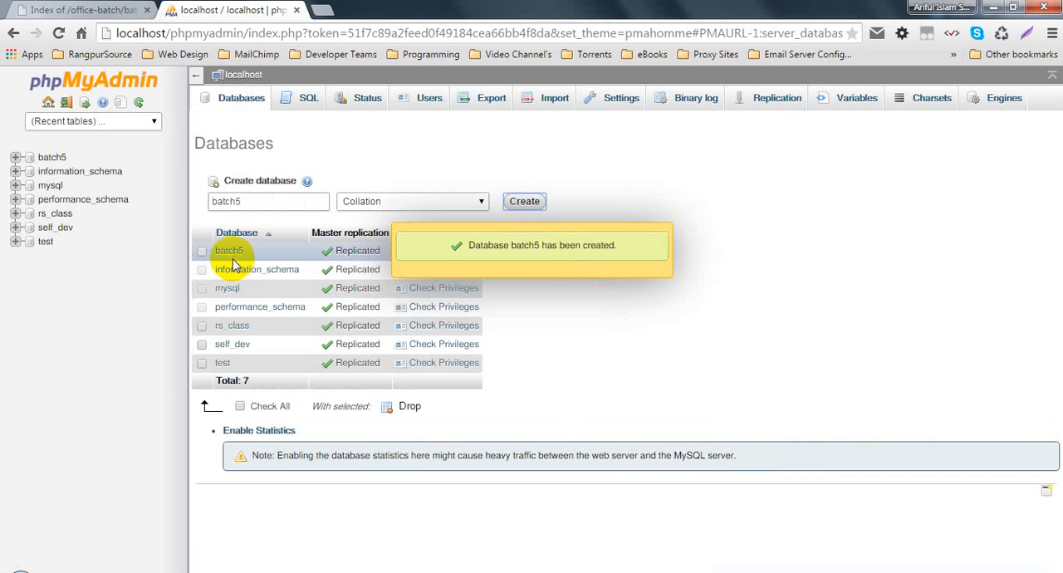
click(49, 160)
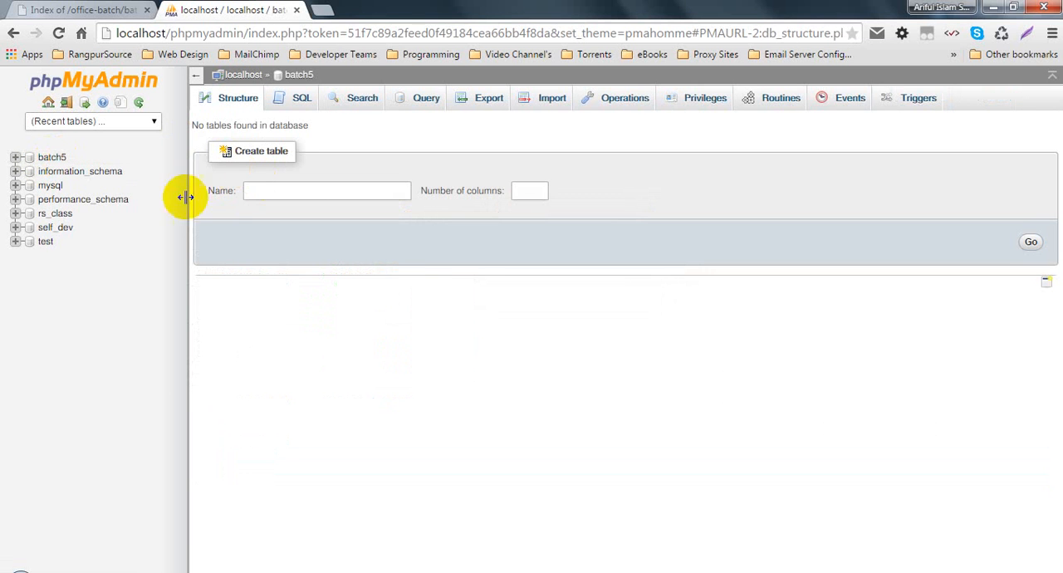
- Move the phpMyAdmin tab ahead of the batch5 index tab and keep phpMyAdmin in view
drag(225, 10, 65, 7)
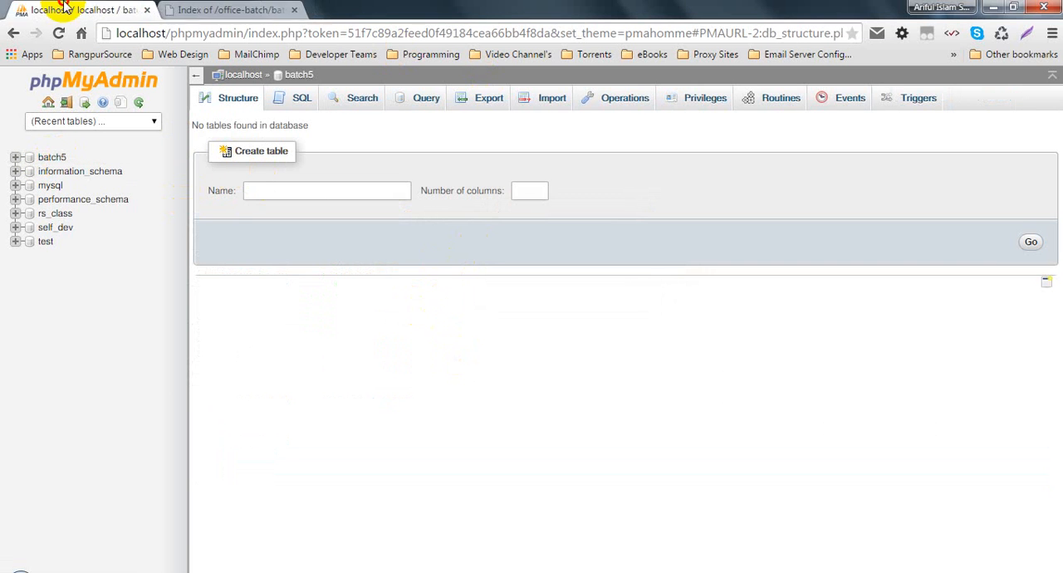
click(268, 9)
click(90, 9)
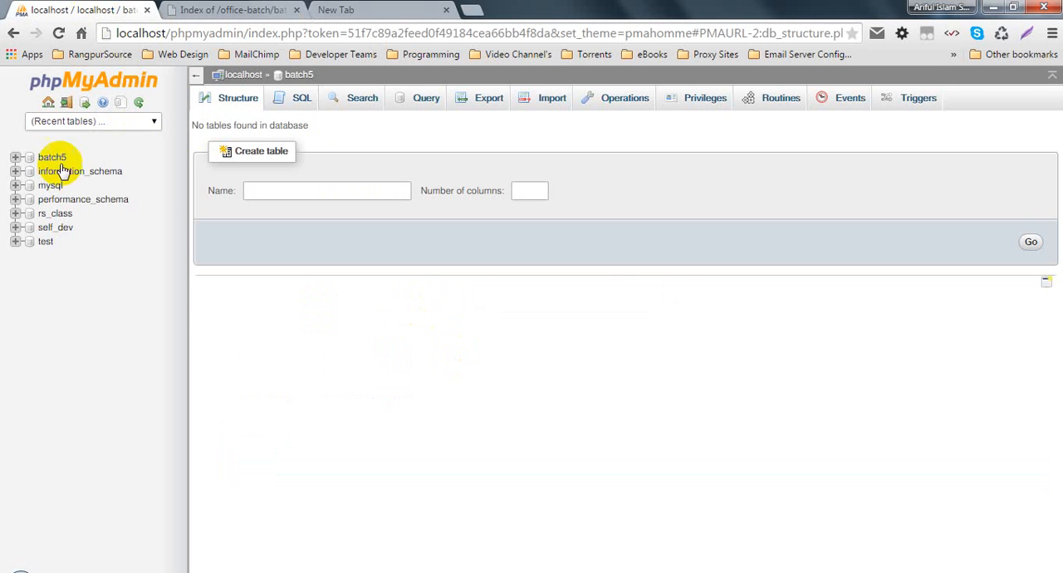
- Reload the localhost/office-batch/batch5 index page, close the blank tab and return to phpMyAdmin
key(ctrl+Tab)
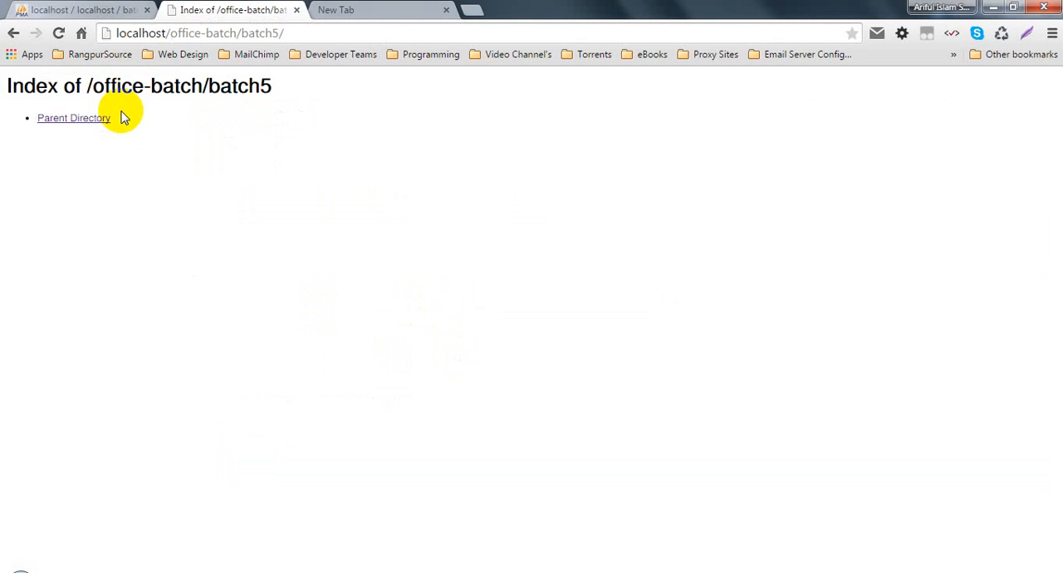
click(58, 34)
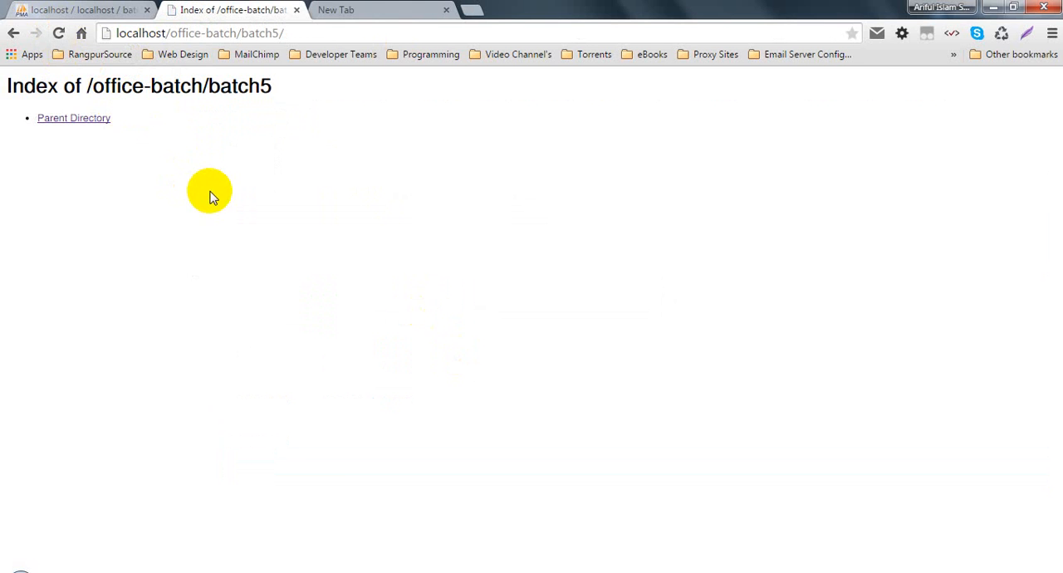
click(399, 9)
click(446, 10)
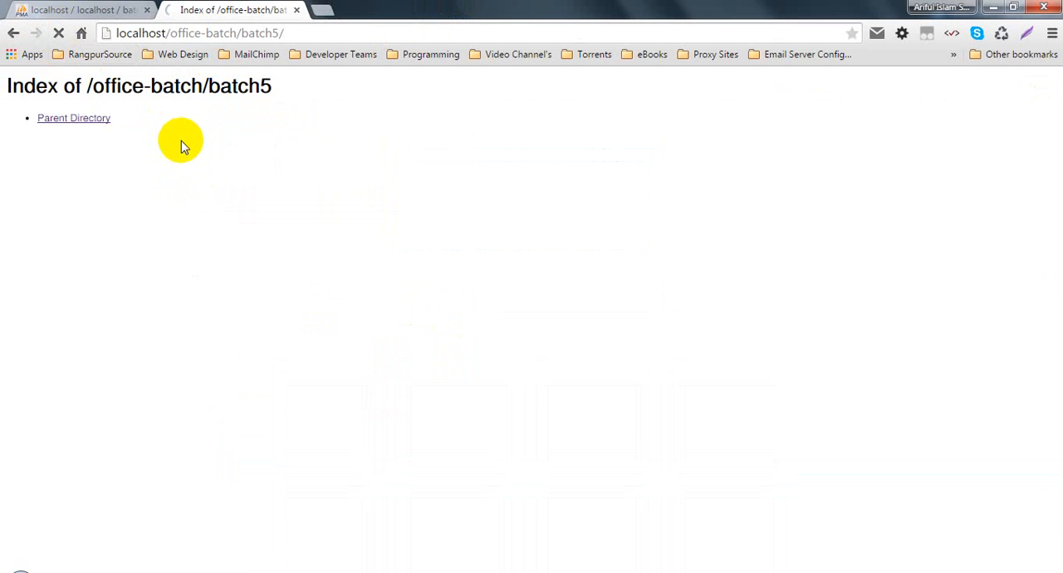
click(48, 9)
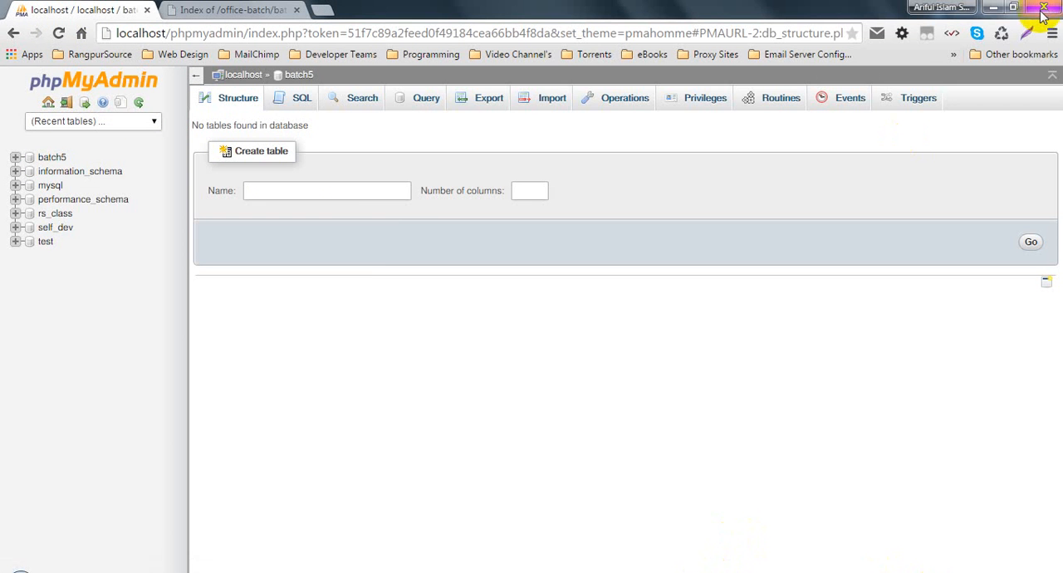
- Minimize the browser and the office-batch folder window, and close the Essential Softwares folder window
click(994, 7)
click(994, 6)
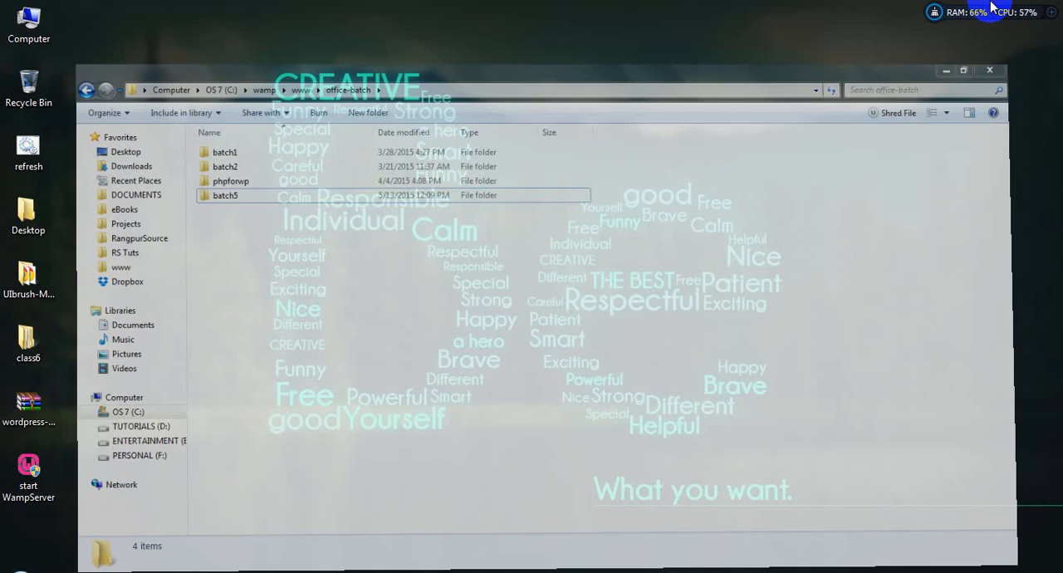
mouse_move(723, 568)
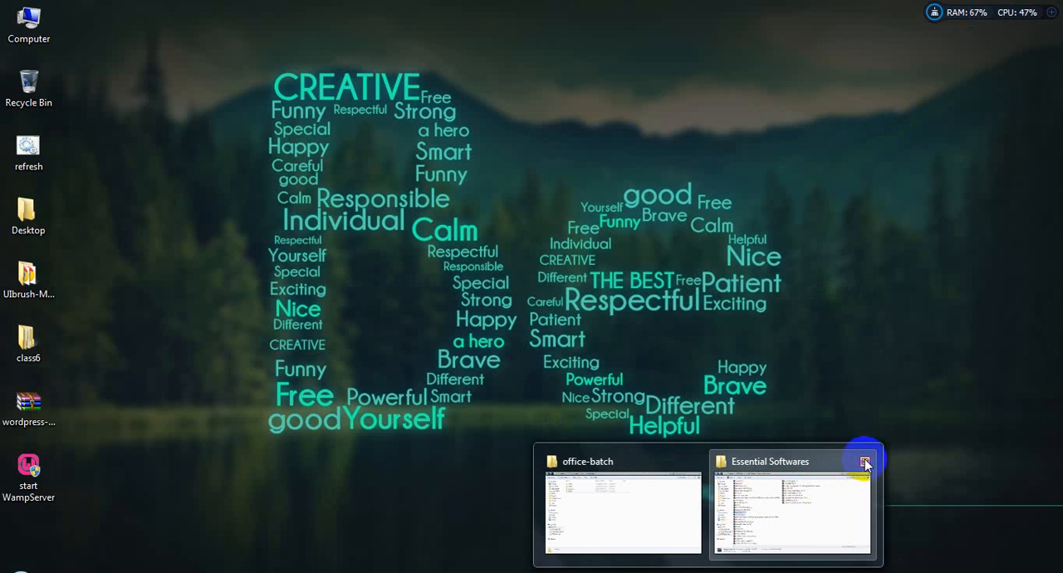
click(865, 461)
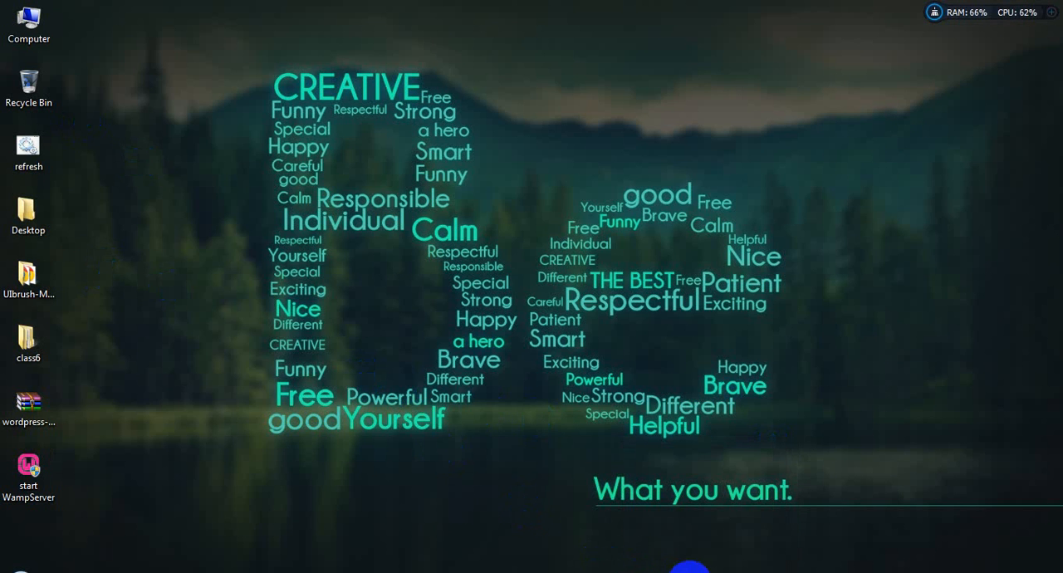
- Look through the Compressed folder in Downloads for WordPress archives, and minimize the window to return to the desktop
click(709, 571)
click(67, 117)
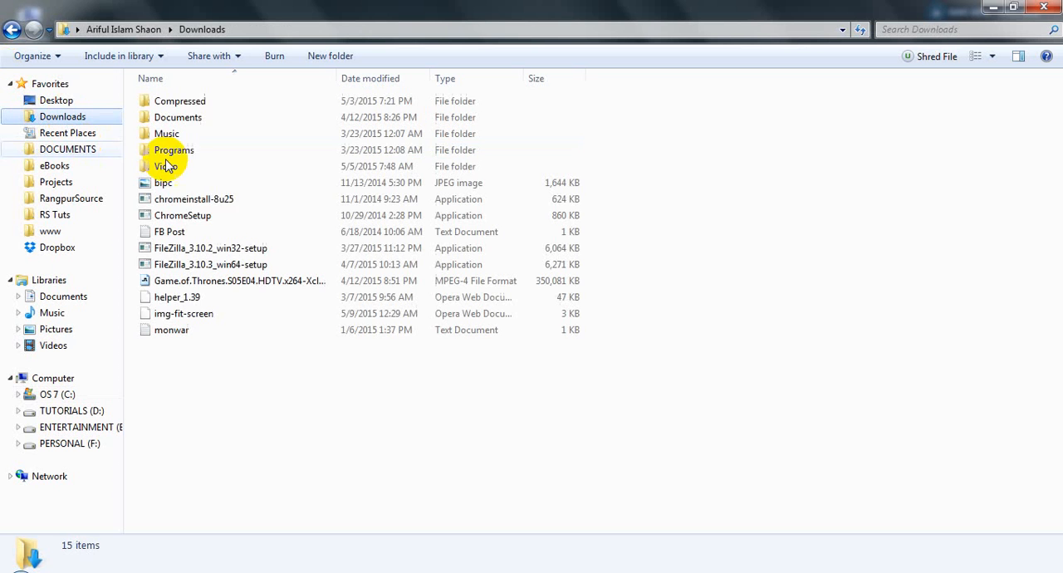
double_click(179, 101)
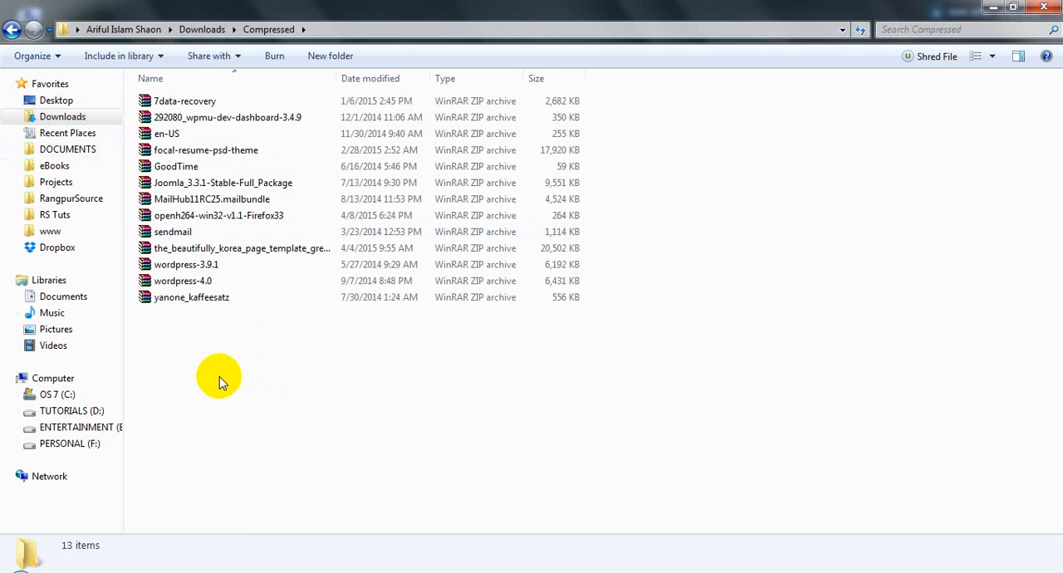
click(190, 281)
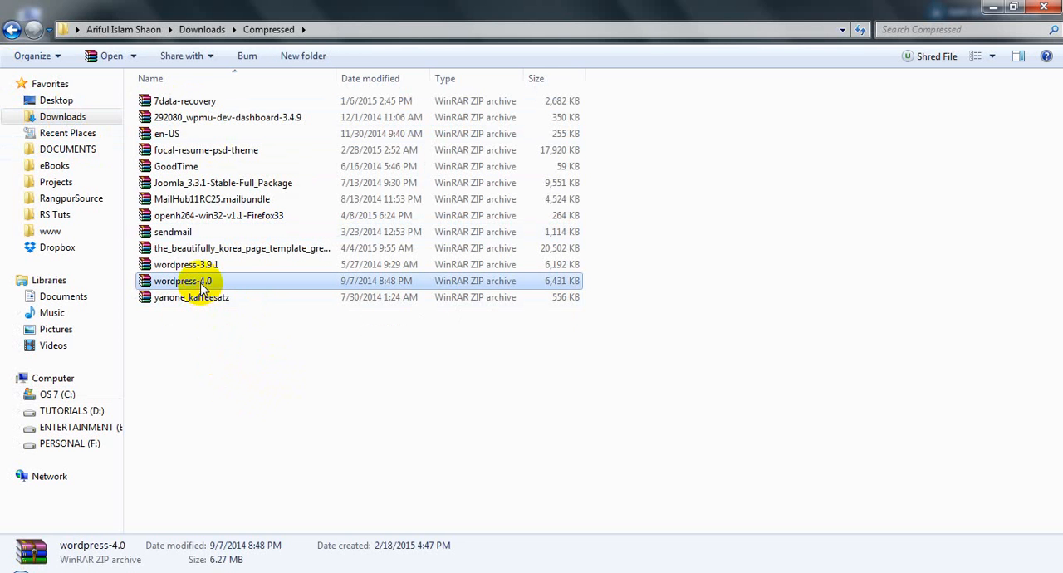
click(625, 387)
click(991, 6)
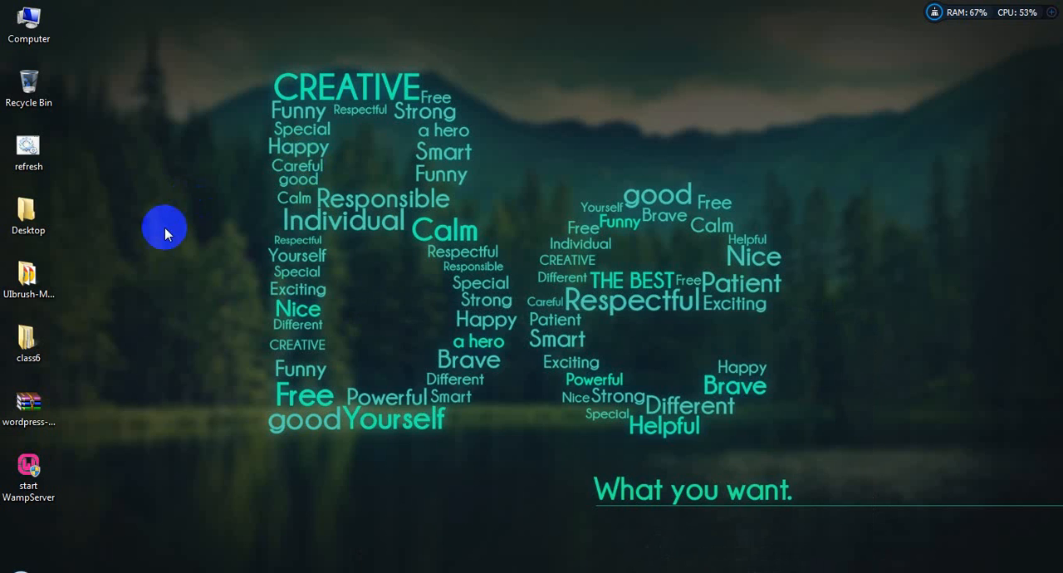
- Move the wordpress-4.2.2 archive from the desktop into the batch5 folder inside wamp\www\office-batch
click(27, 393)
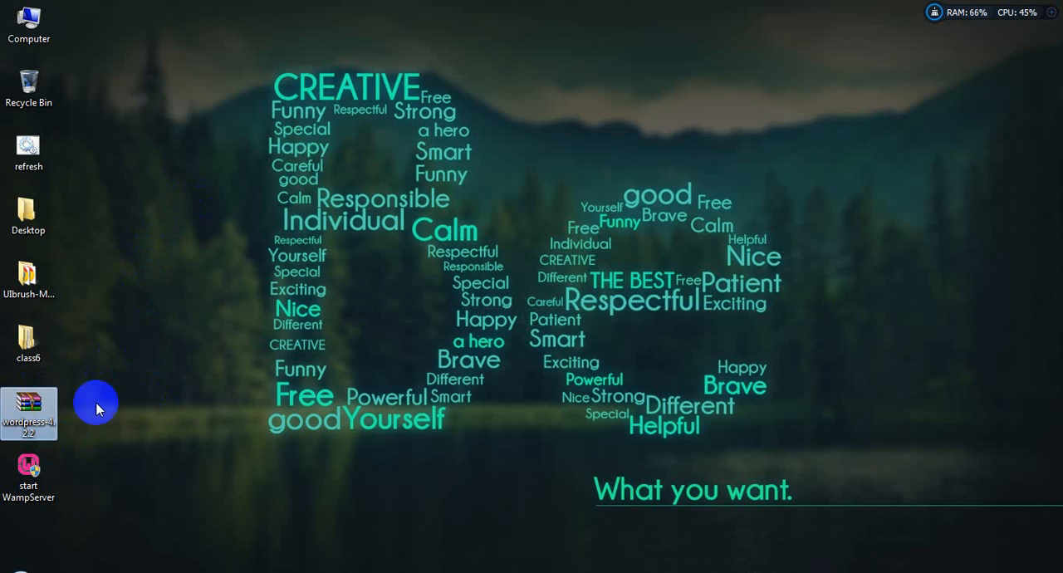
right_click(33, 408)
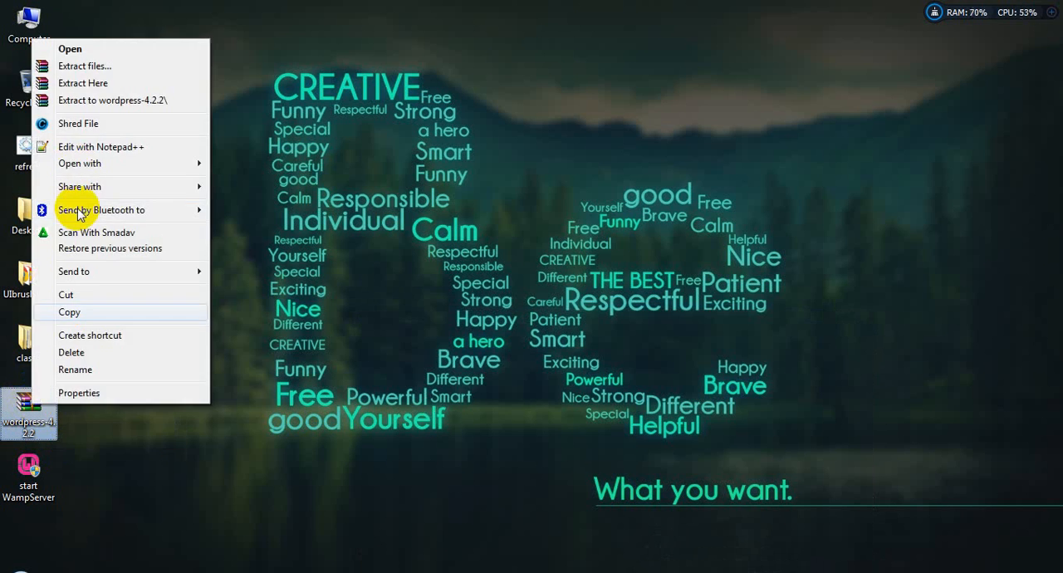
click(77, 86)
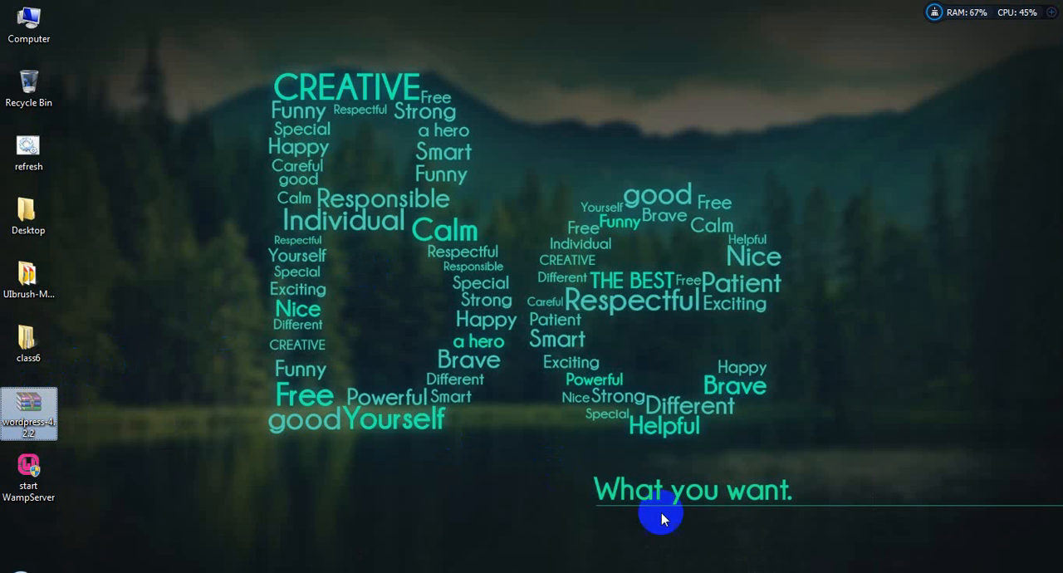
click(706, 572)
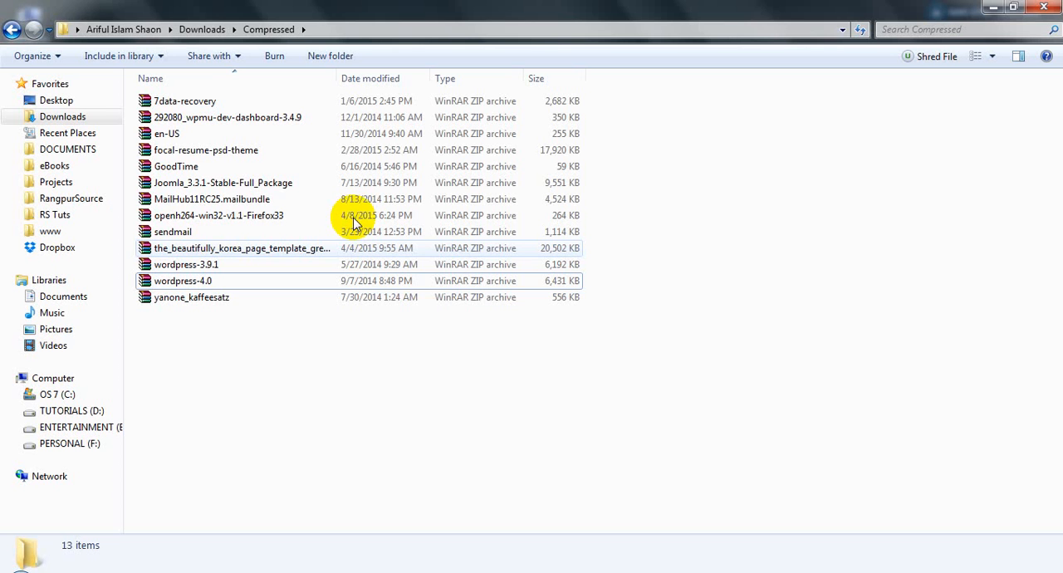
click(11, 29)
click(10, 29)
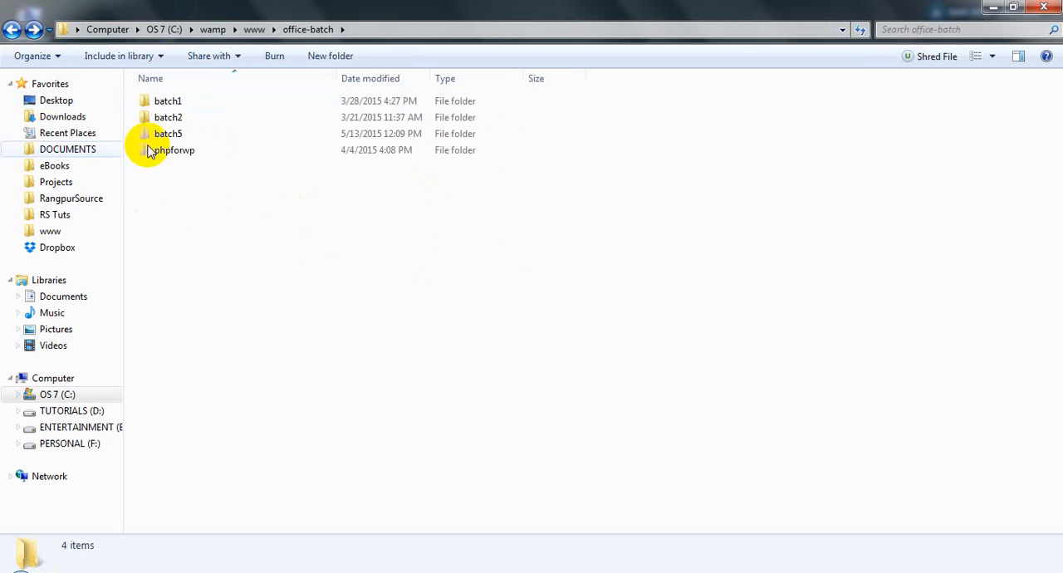
double_click(167, 134)
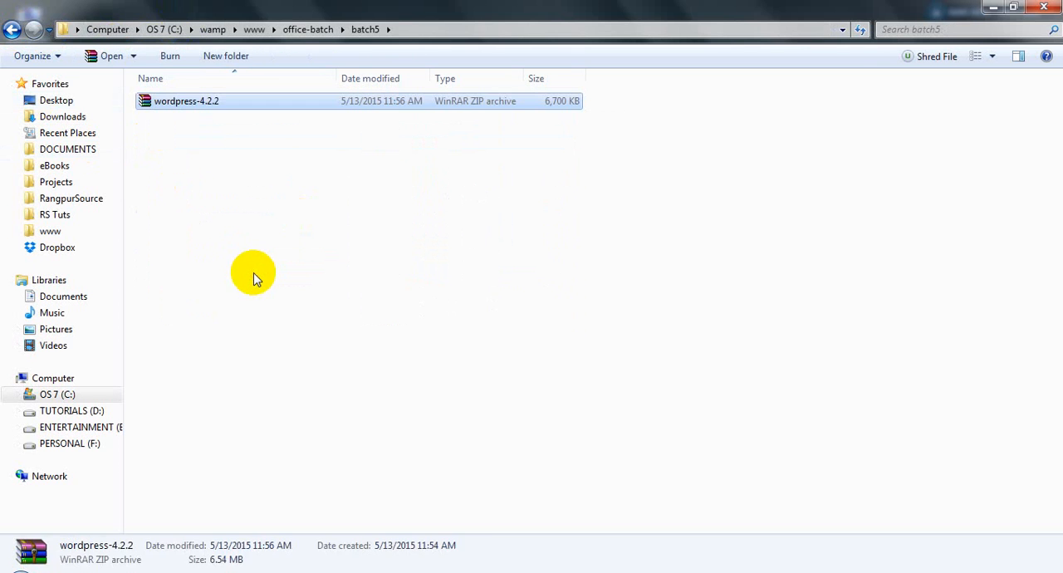
click(263, 203)
- Switch to the browser and reload the batch5 index page to check its file listing
click(684, 572)
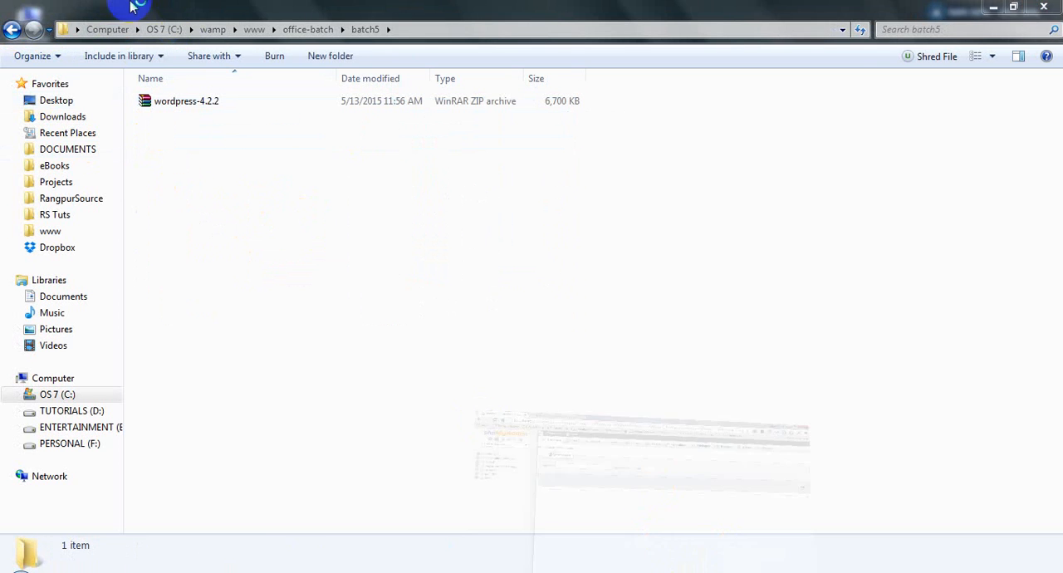
click(208, 10)
click(58, 33)
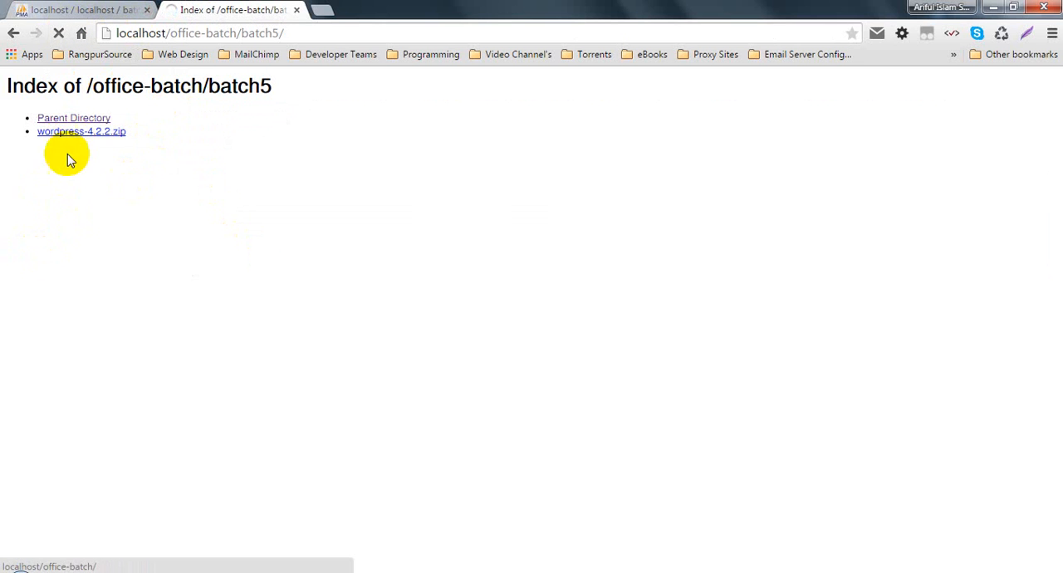
- Return to the batch5 folder in Windows Explorer and extract the wordpress-4.2.2 archive there
click(682, 570)
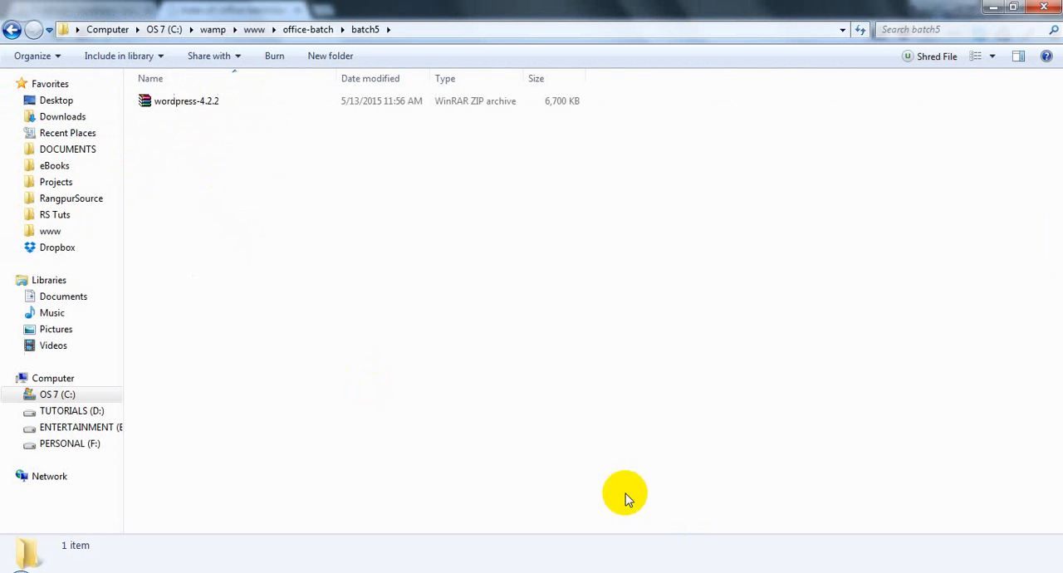
right_click(171, 103)
click(215, 152)
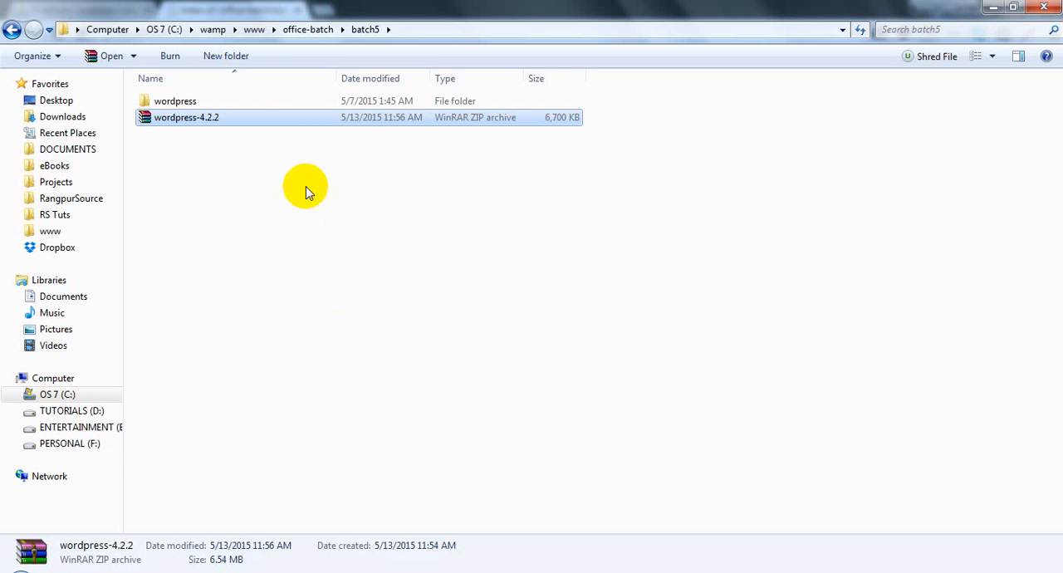
- Check the size and contents of the extracted wordpress folder in its properties, and close the dialog
right_click(145, 93)
click(166, 101)
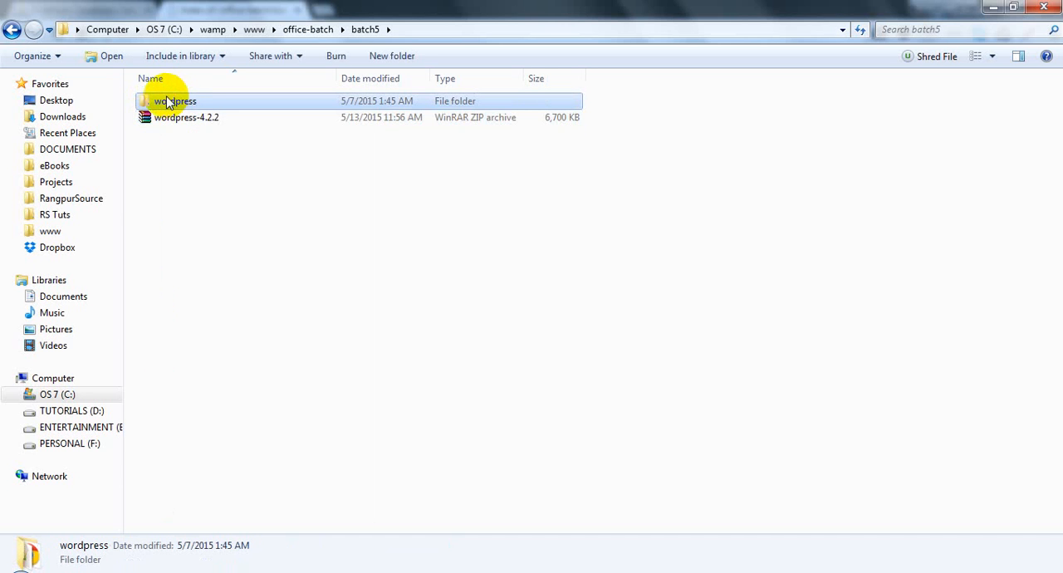
right_click(167, 99)
click(216, 501)
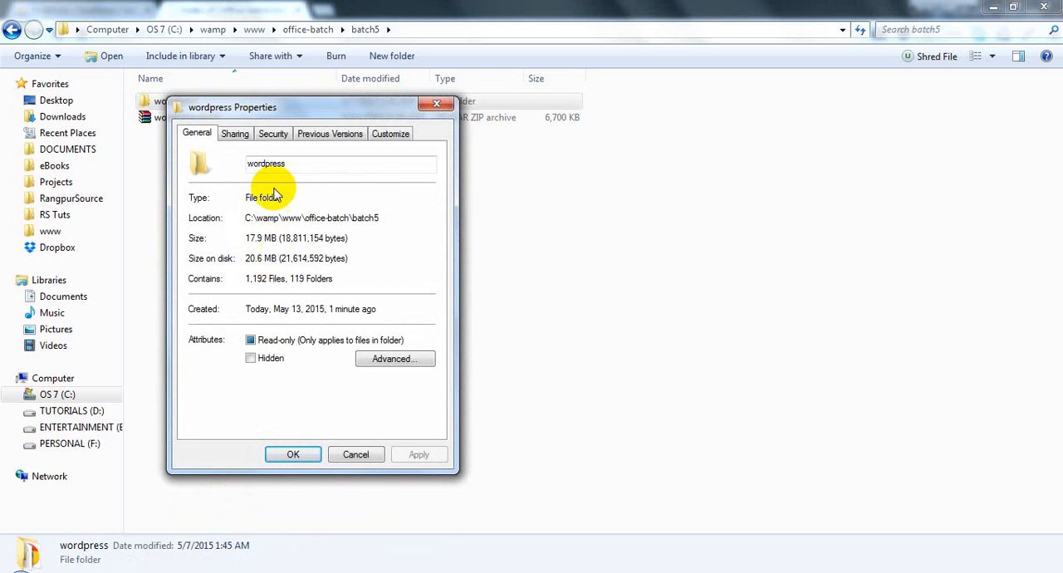
click(436, 103)
- Move the wordpress-4.2.2 archive out of the batch5 folder back to the desktop
click(202, 123)
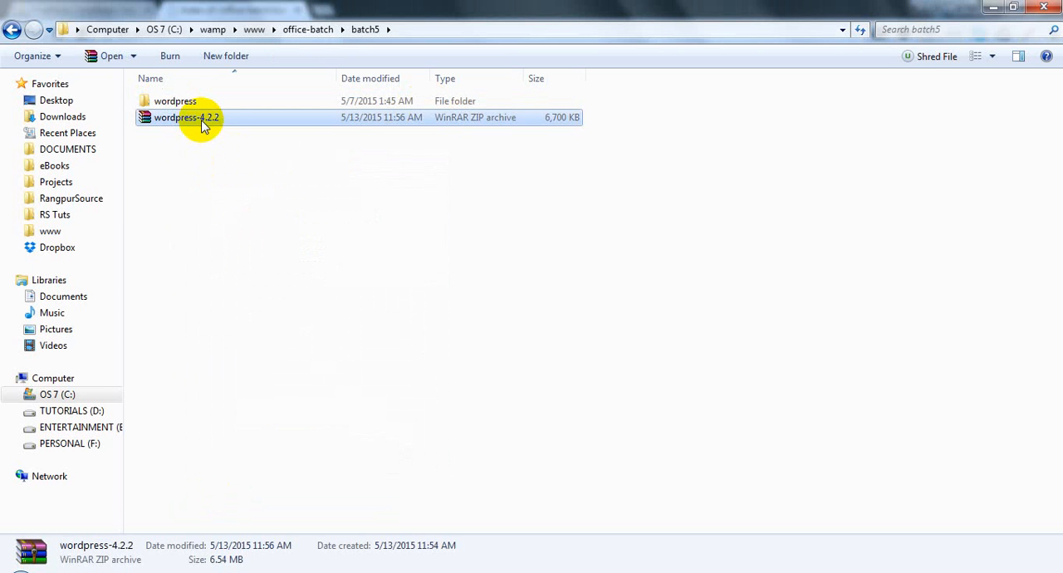
click(993, 7)
click(994, 6)
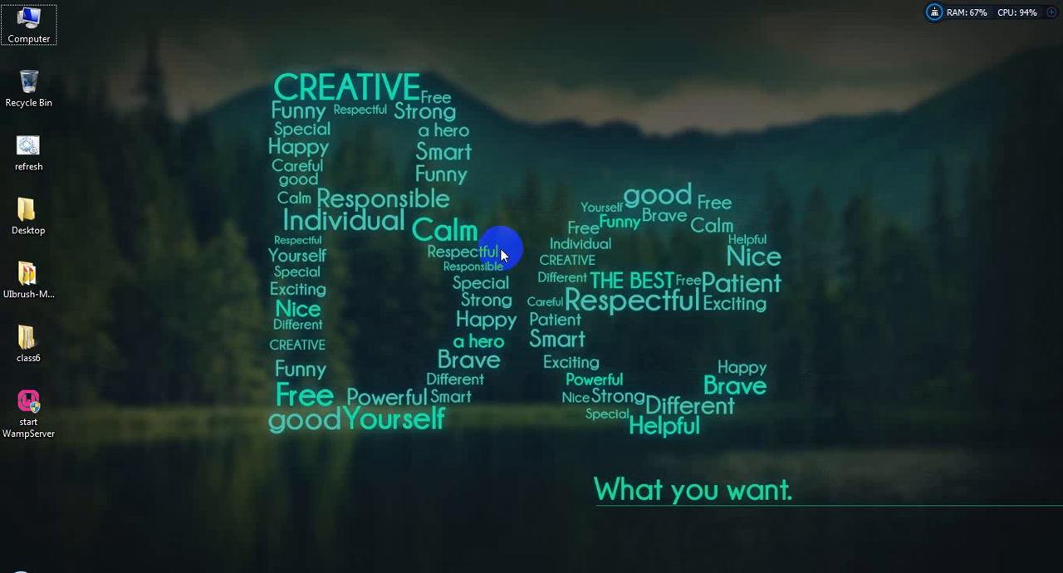
drag(28, 403, 28, 83)
- Reload the batch5 index page in the browser, highlight batch5/ in its address, and return to the batch5 folder
click(674, 570)
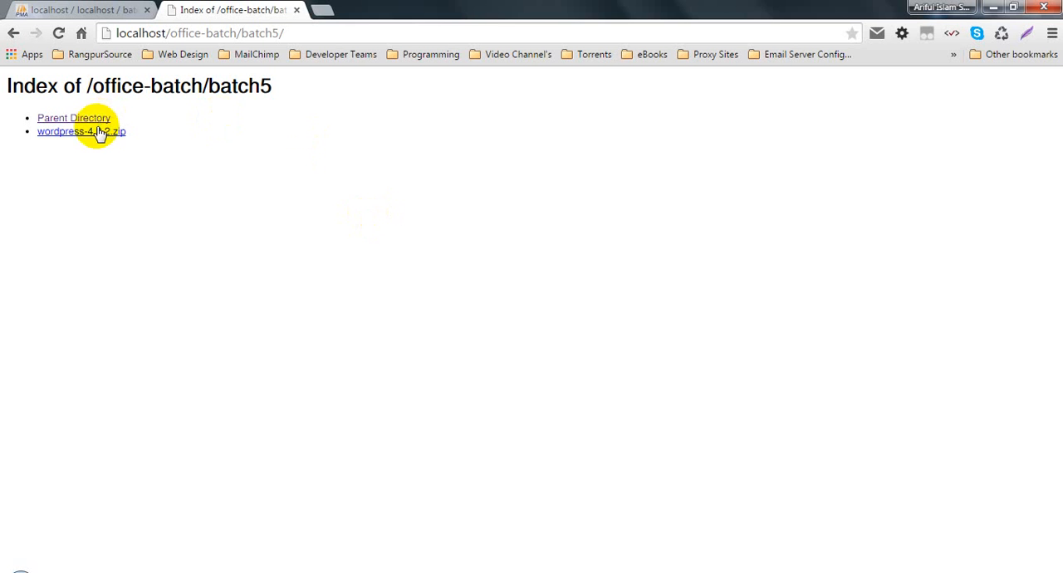
click(59, 34)
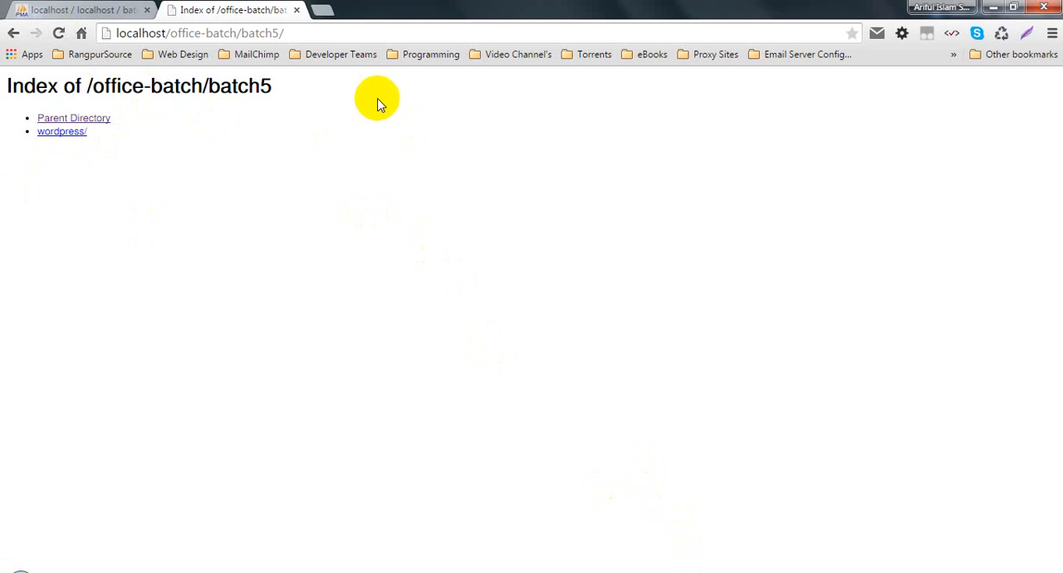
drag(241, 34, 313, 30)
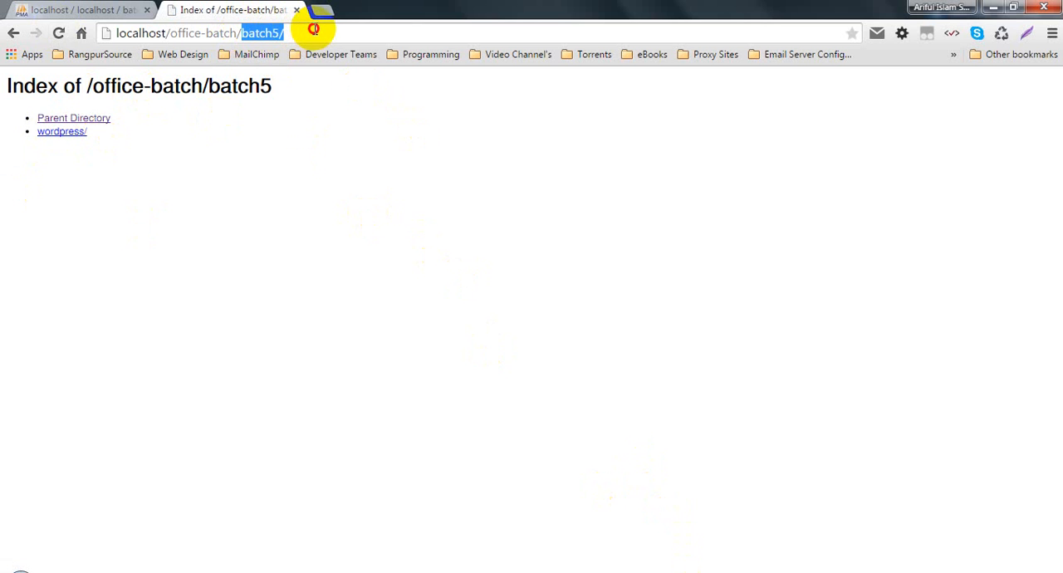
click(727, 568)
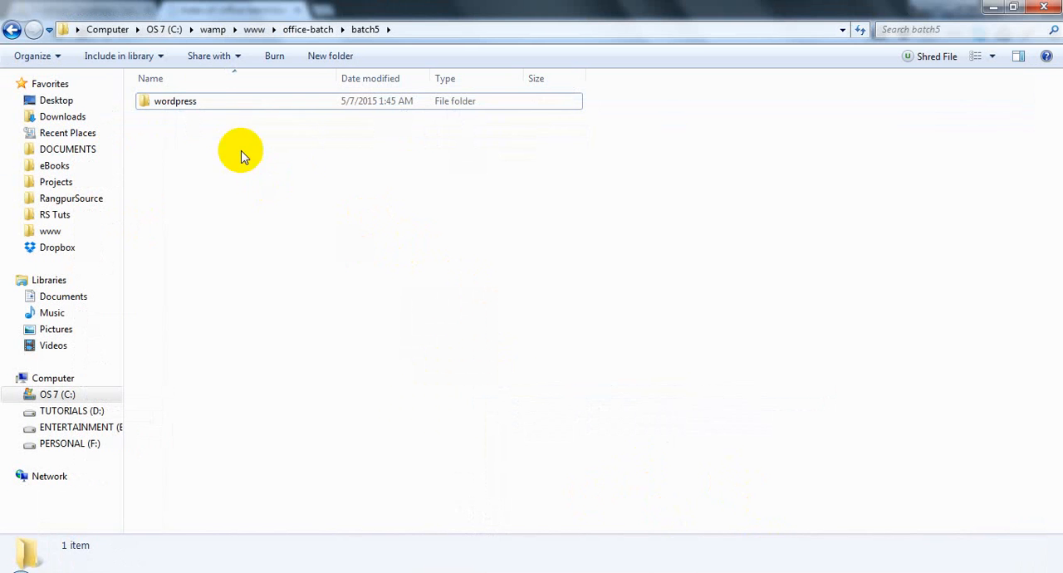
- Move all files and folders from the wordpress folder up into the batch5 folder
double_click(186, 103)
key(ctrl+a)
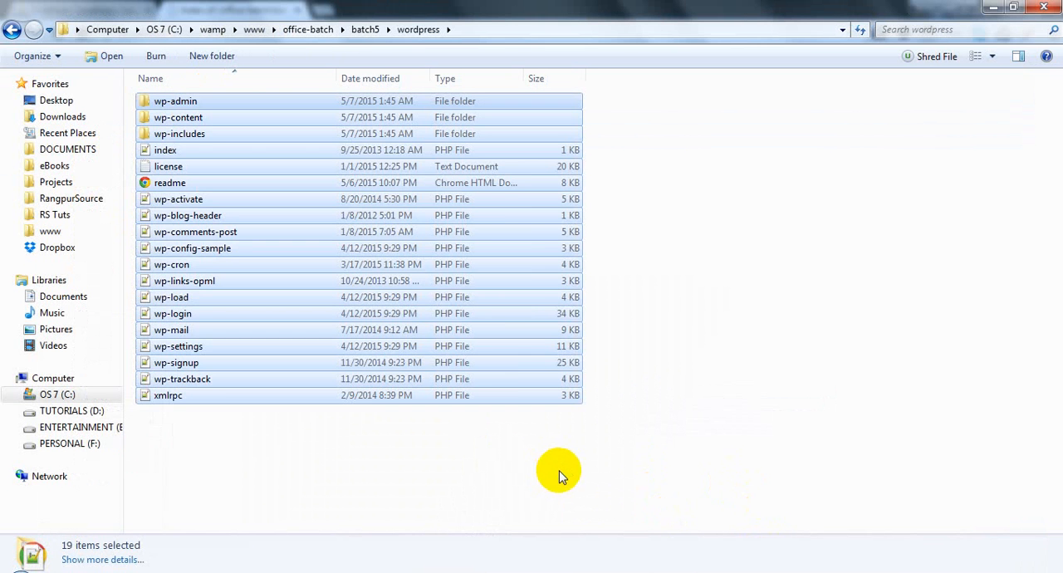
key(ctrl+x)
click(366, 29)
key(ctrl+v)
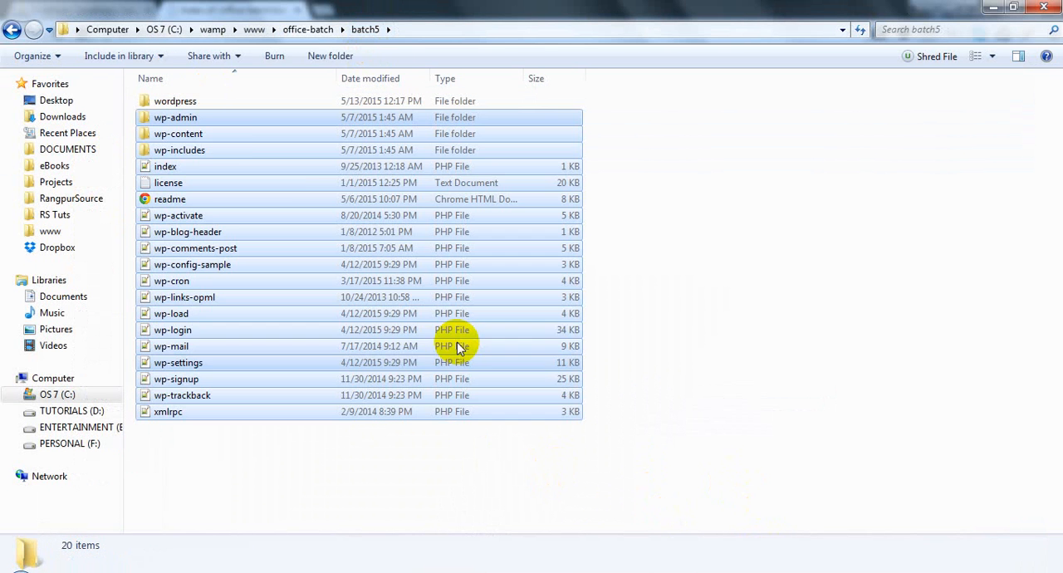
- Delete the emptied wordpress folder from batch5
click(174, 101)
key(Delete)
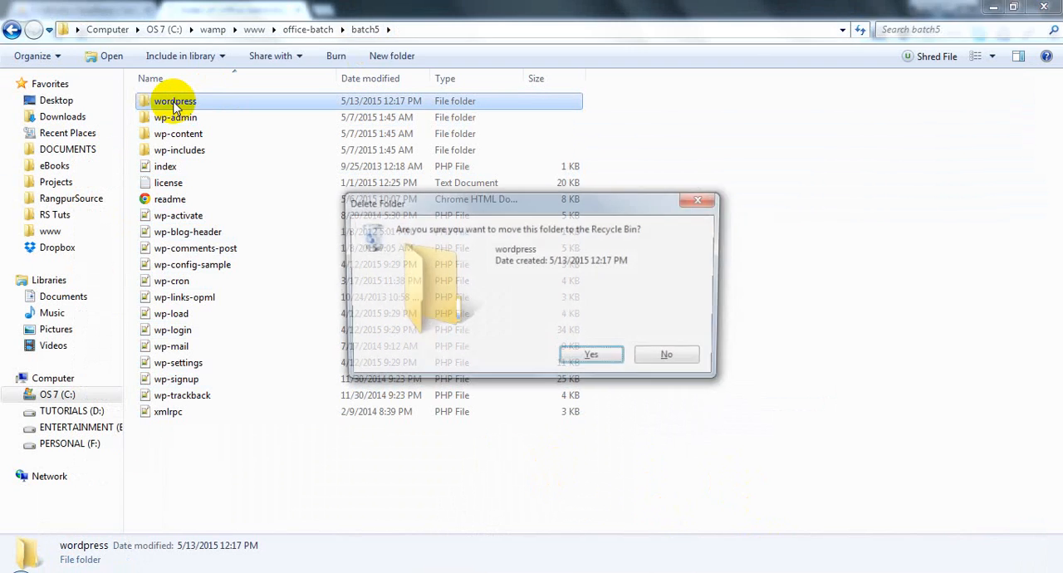
key(Return)
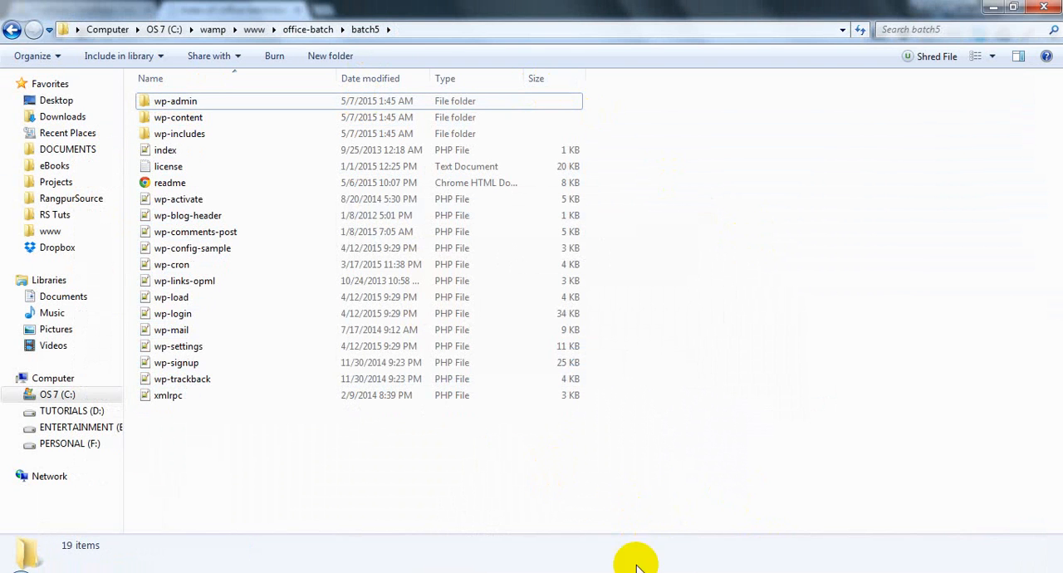
- Switch to the browser, reload the batch5 site, and continue the WordPress setup in English (United States)
click(636, 571)
click(63, 34)
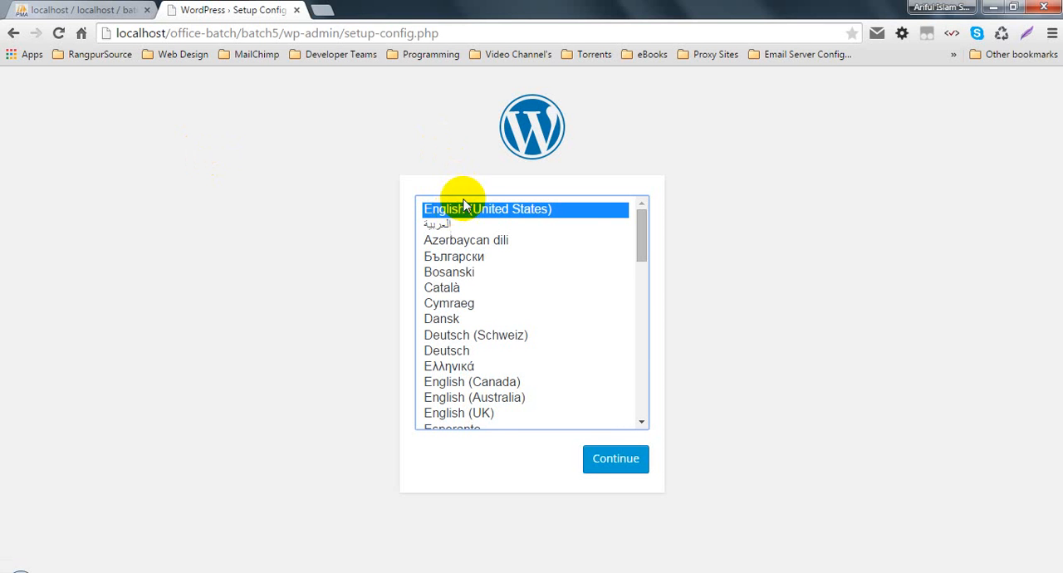
click(588, 464)
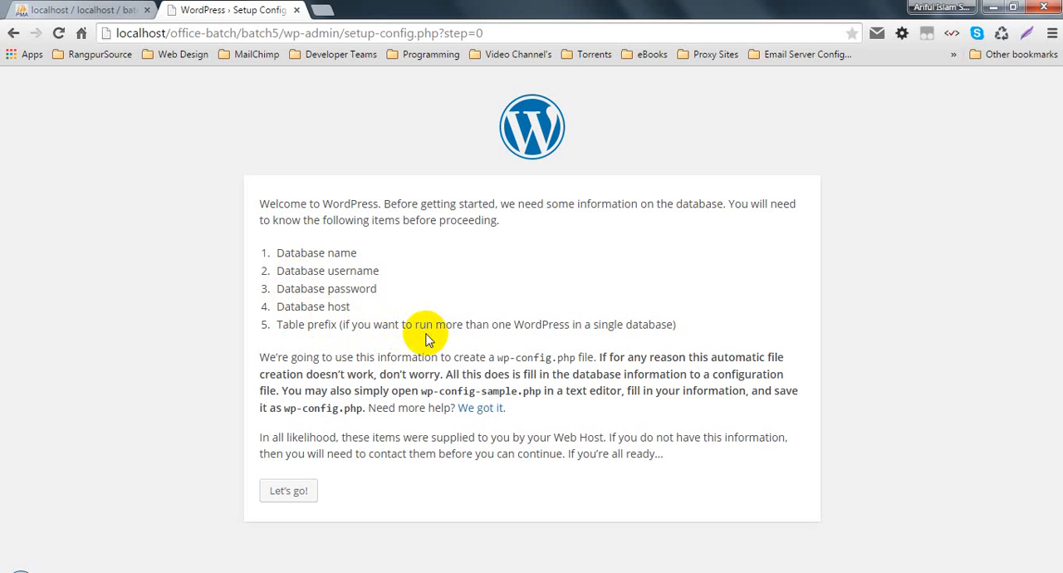
- Review the database name, username, password, host and table prefix items required by the setup, glancing at the databases in phpMyAdmin
drag(268, 324, 671, 323)
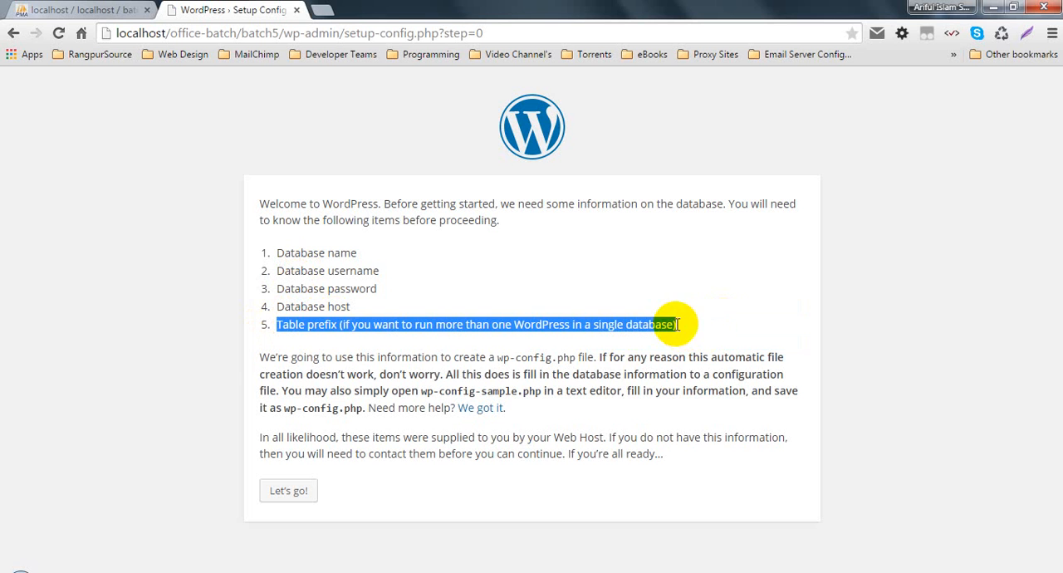
click(326, 252)
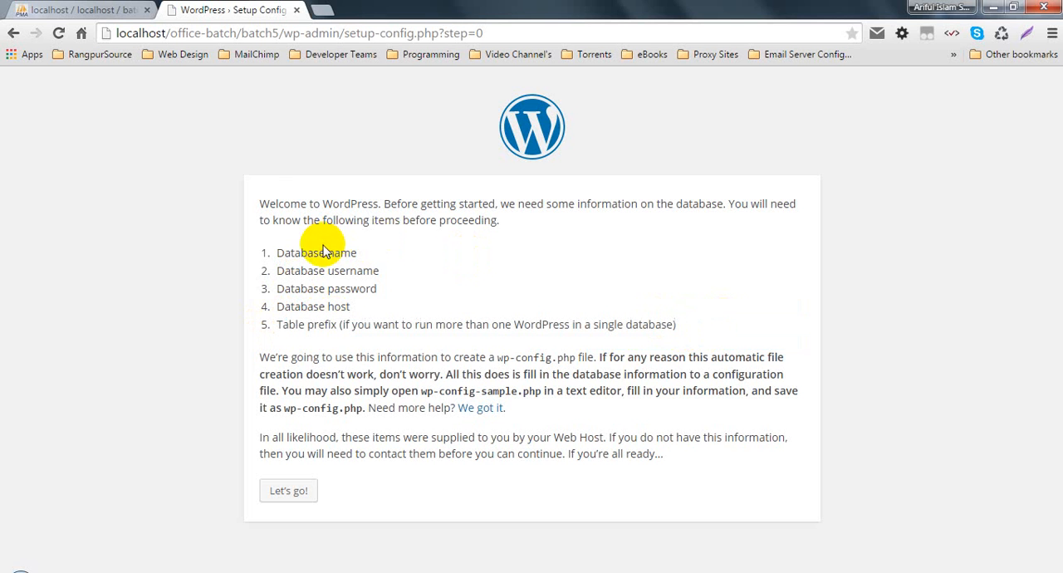
click(96, 9)
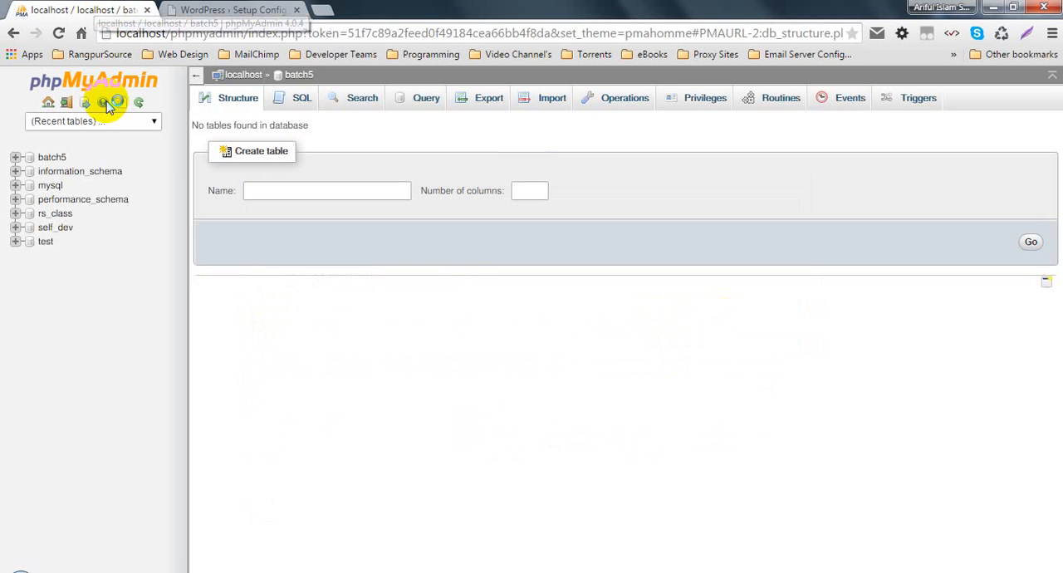
click(237, 9)
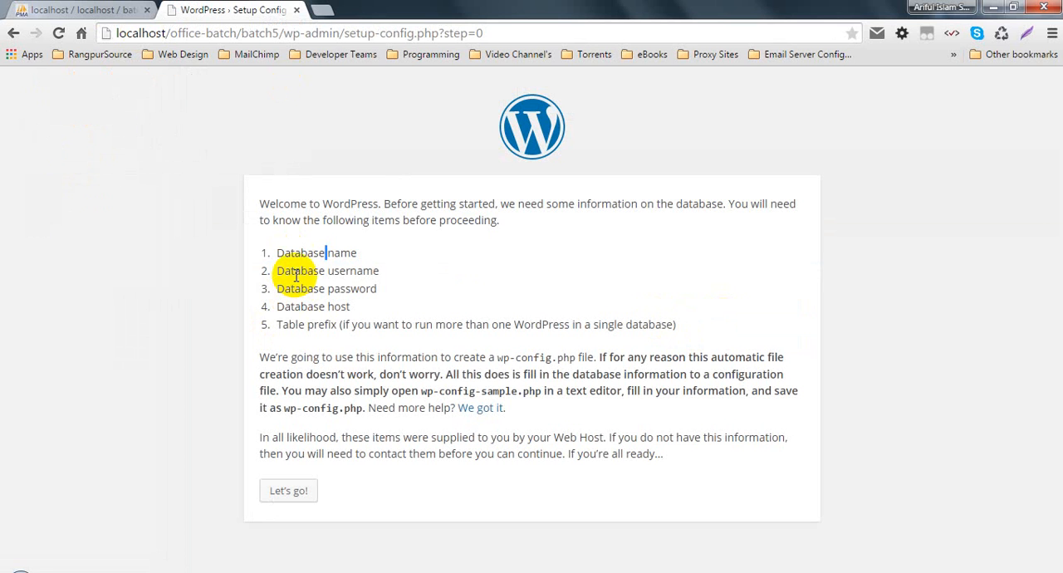
double_click(293, 272)
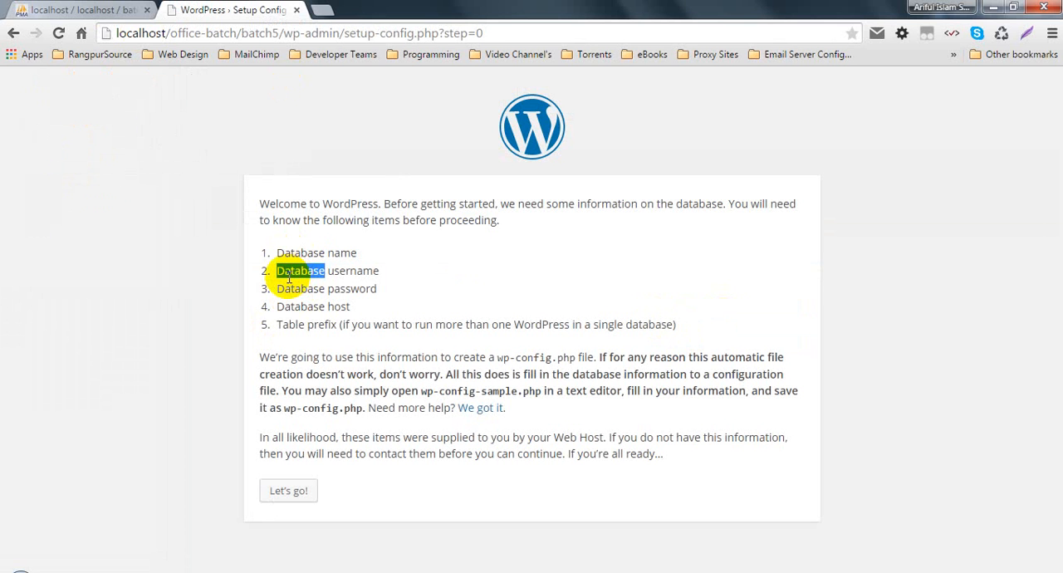
double_click(293, 288)
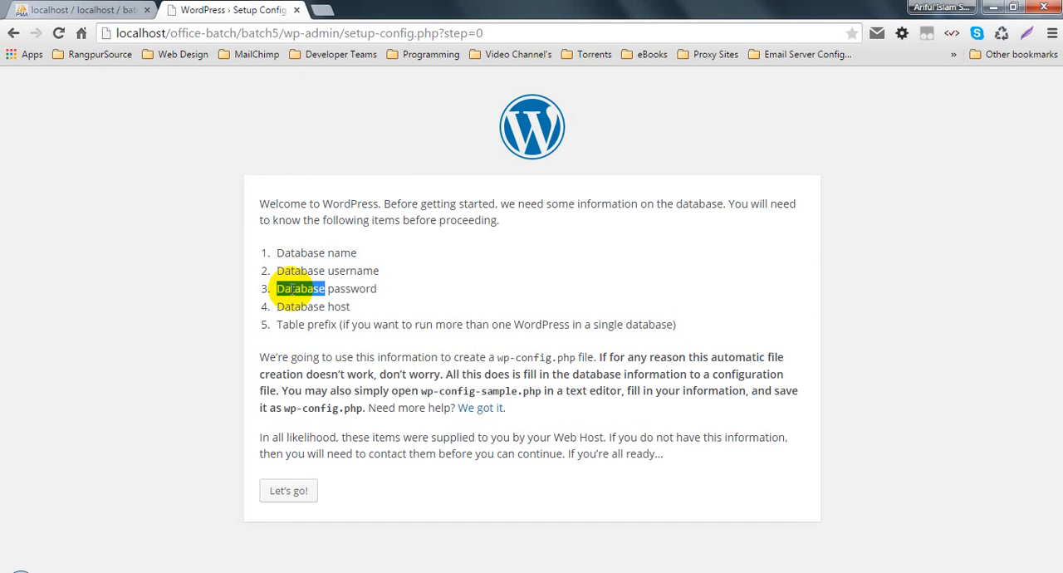
double_click(292, 306)
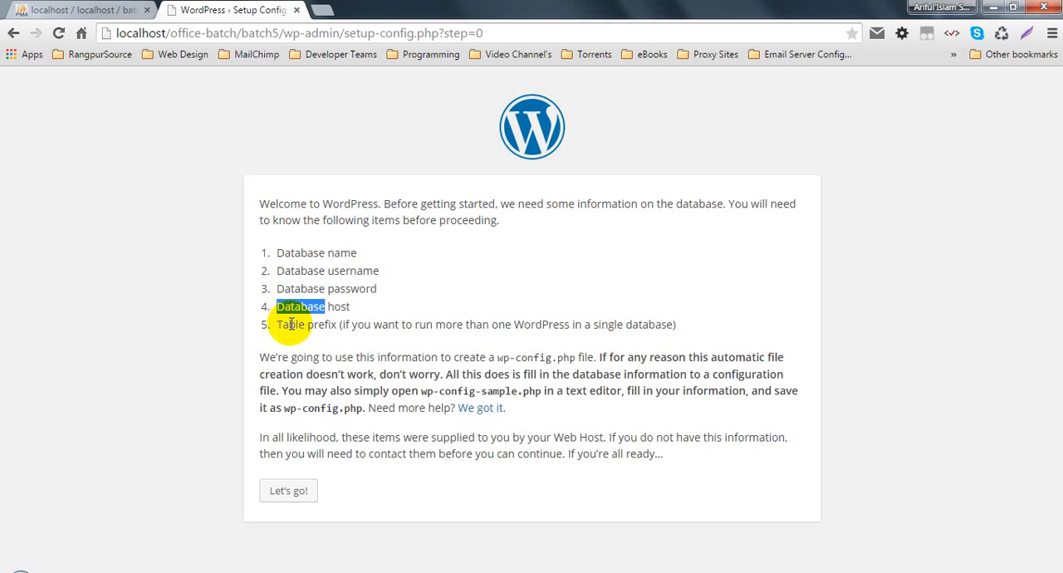
drag(353, 307, 275, 308)
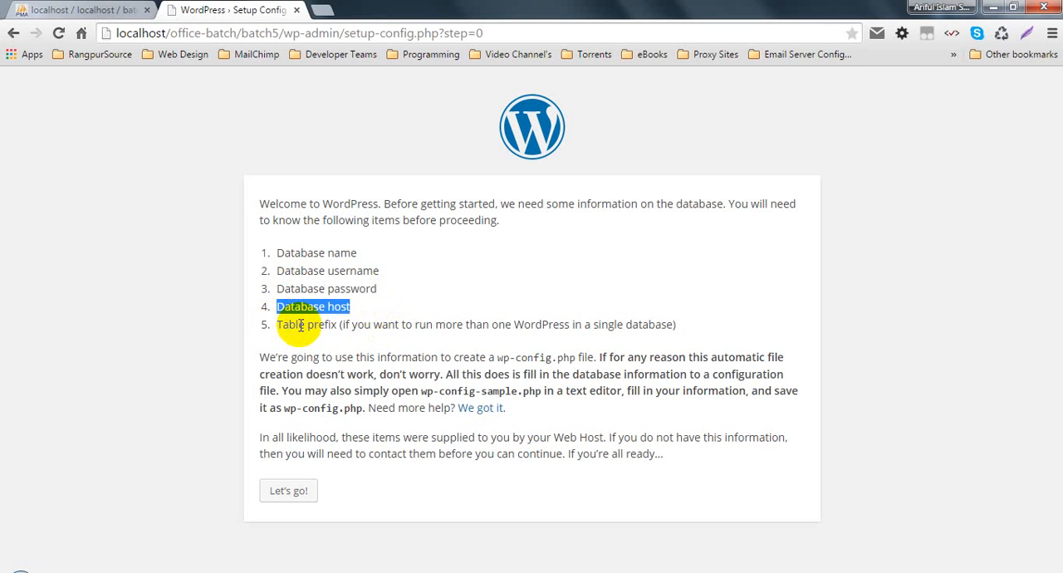
click(356, 325)
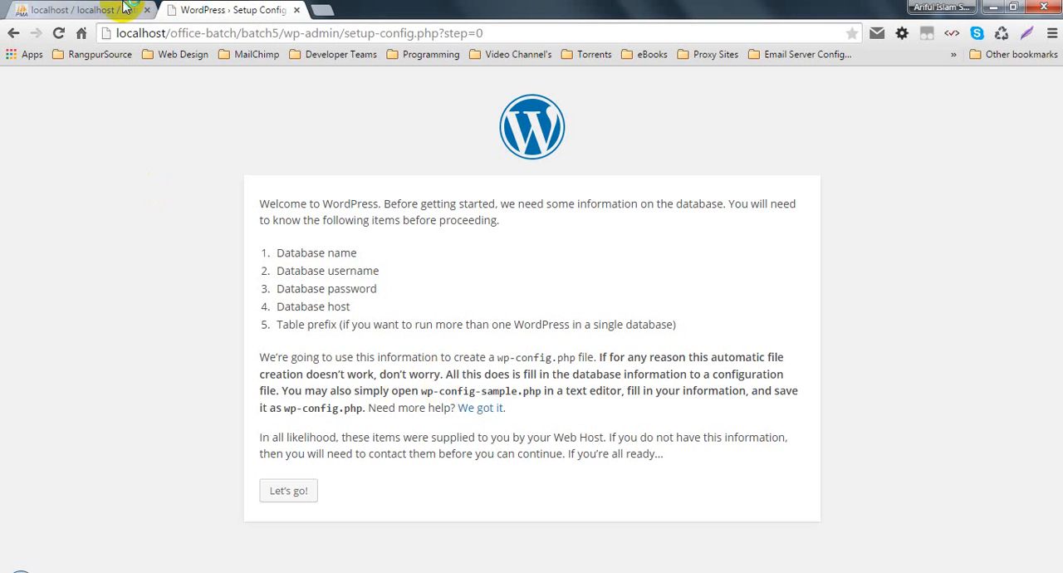
- Check the batch5 database in phpMyAdmin, and examine the setup page's note on running several WordPress installations in one database
click(92, 10)
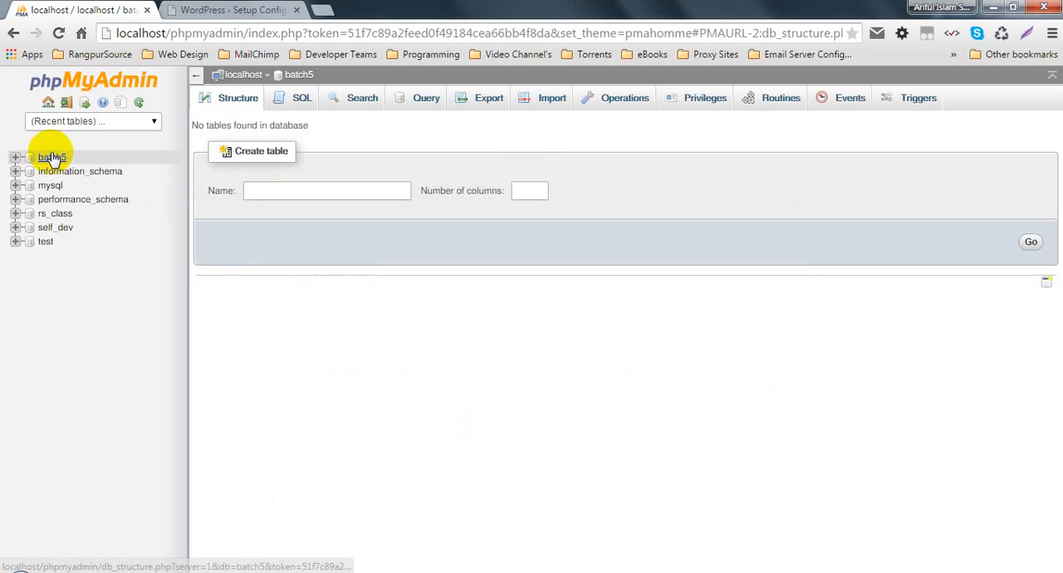
click(353, 282)
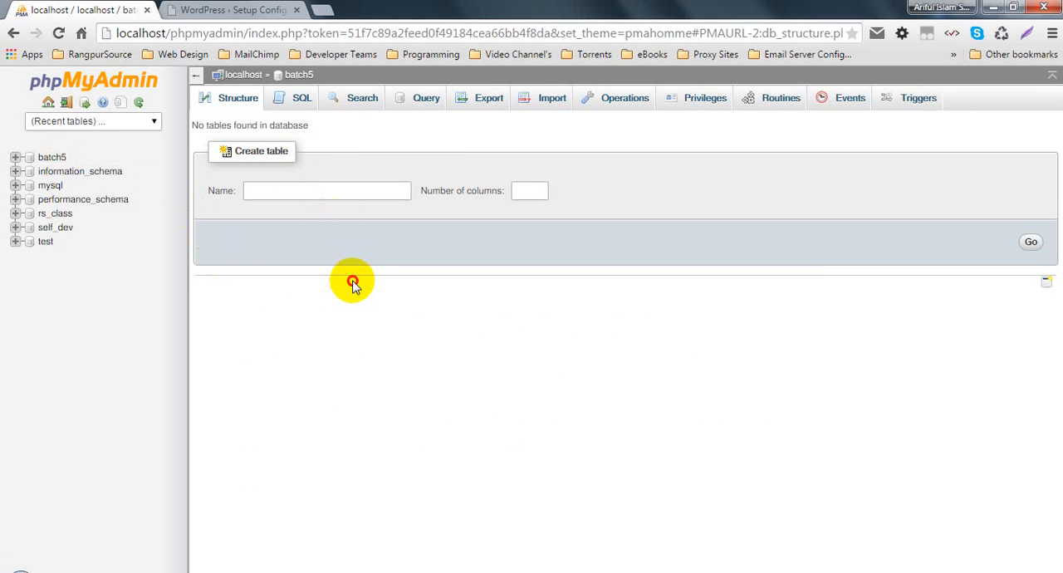
click(199, 10)
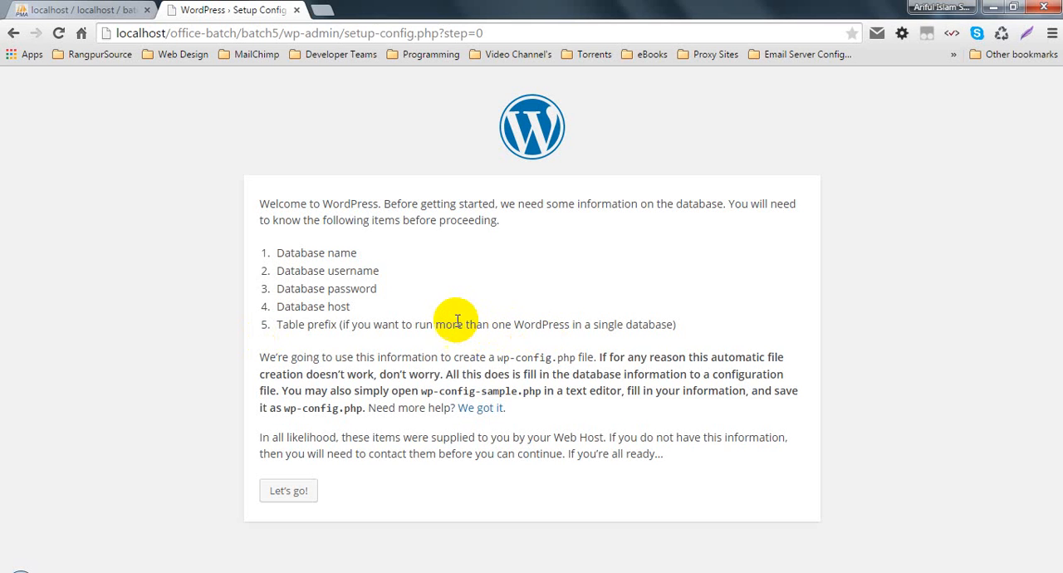
double_click(542, 325)
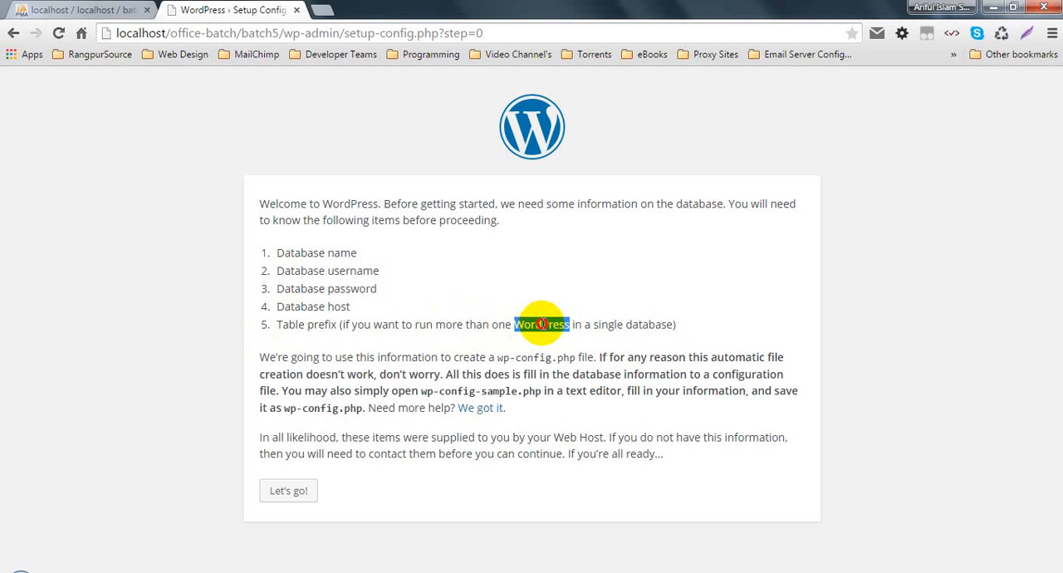
double_click(652, 324)
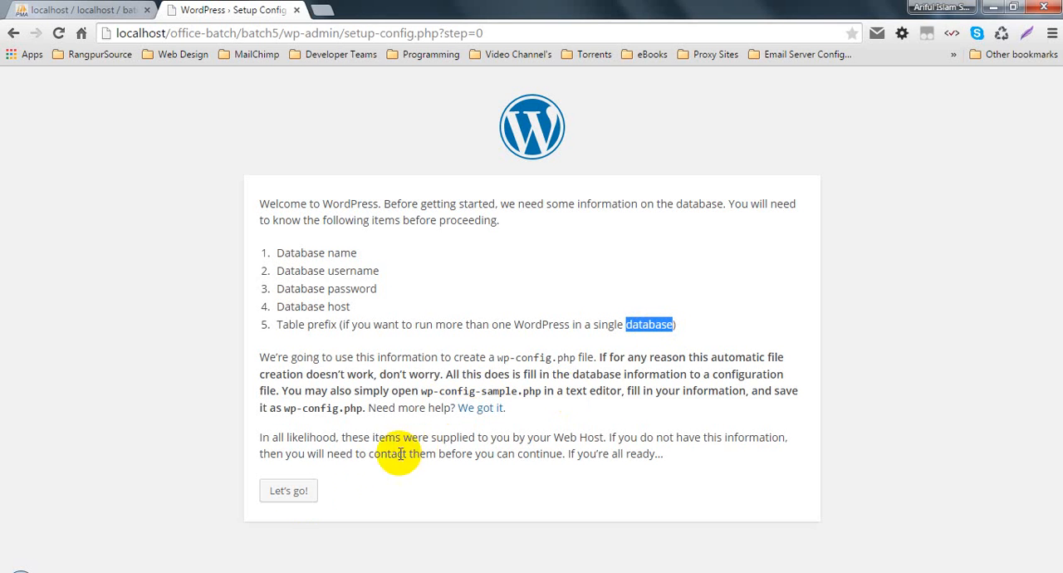
- Proceed to the database connection form and enter batch as the database name and root as the user name
click(296, 492)
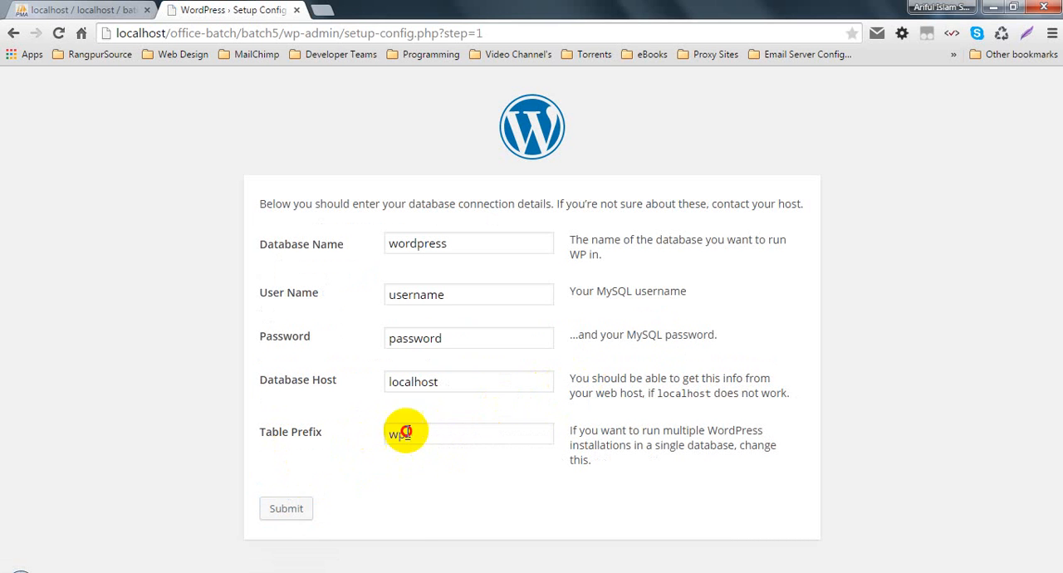
double_click(401, 434)
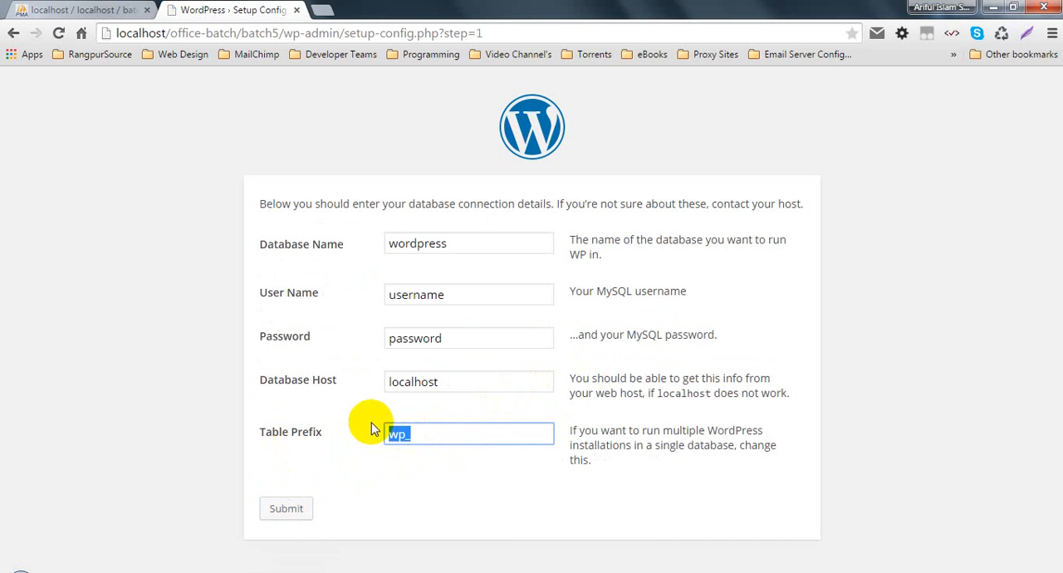
drag(448, 244, 391, 243)
text(batch)
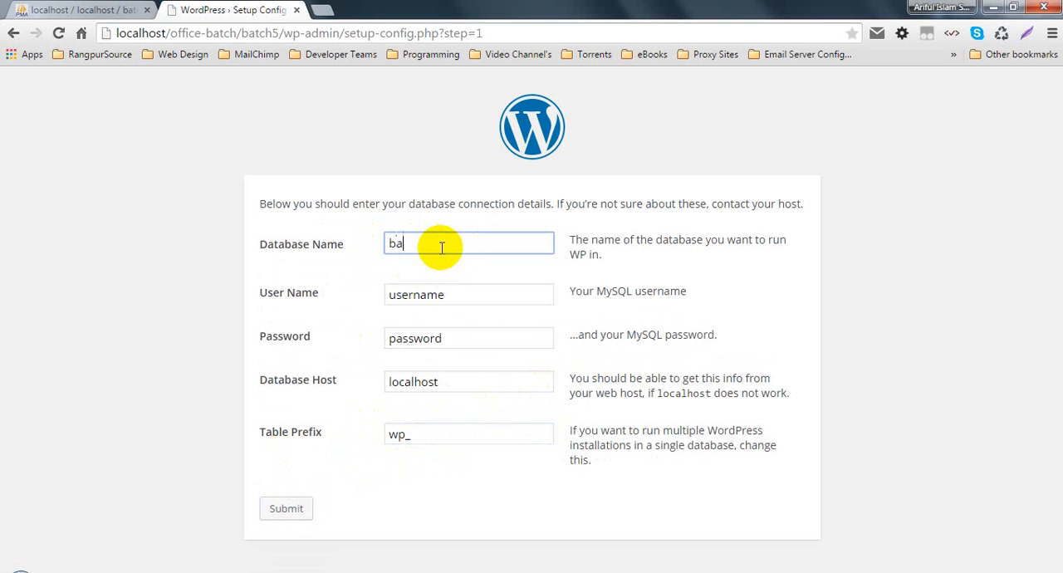
key(Tab)
key(BackSpace)
text(root)
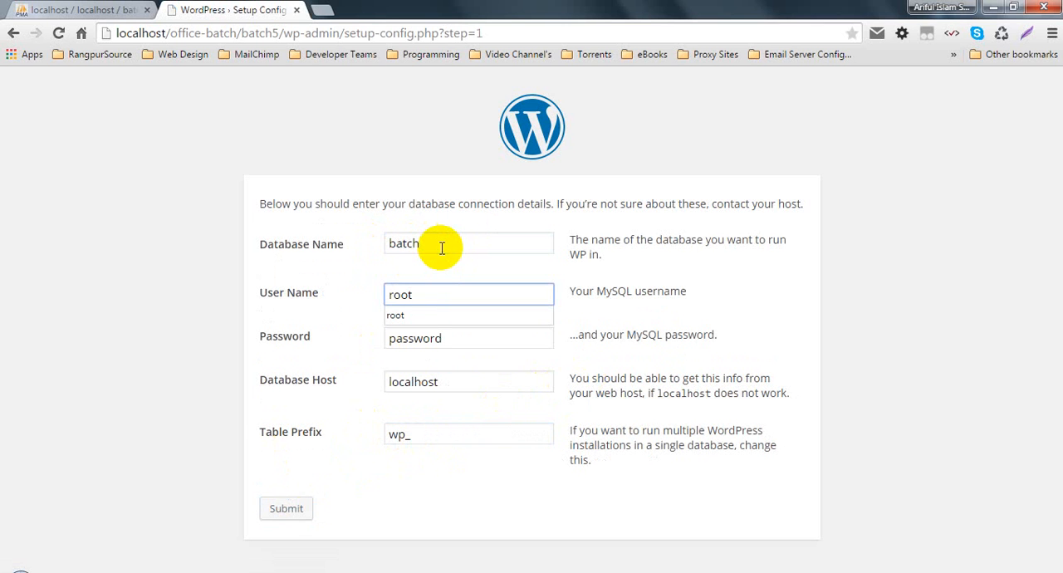
- Clear the database password, keep localhost as the host, and set the table prefix to b5_
key(Tab)
key(BackSpace)
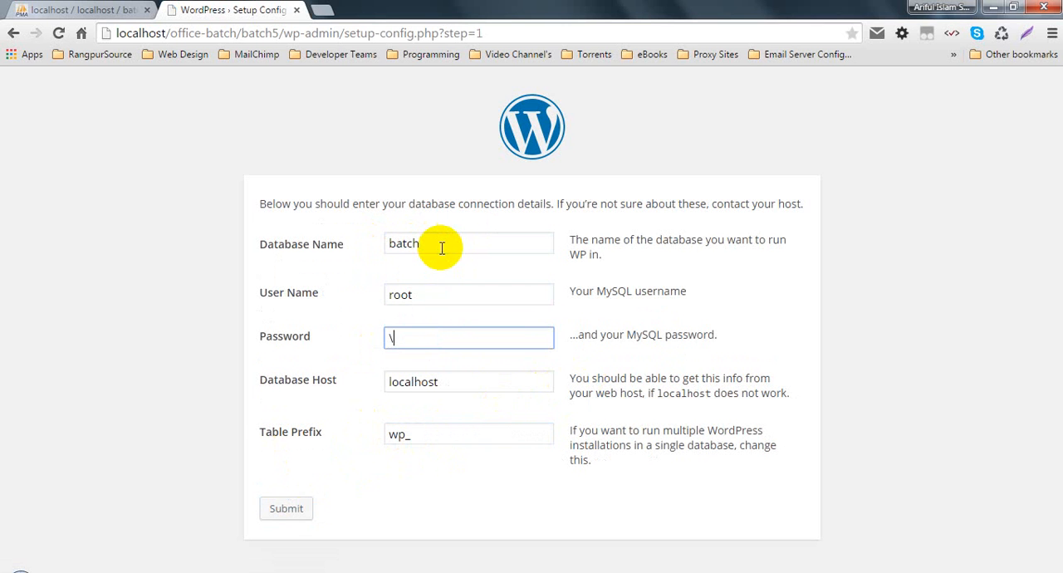
key(Tab)
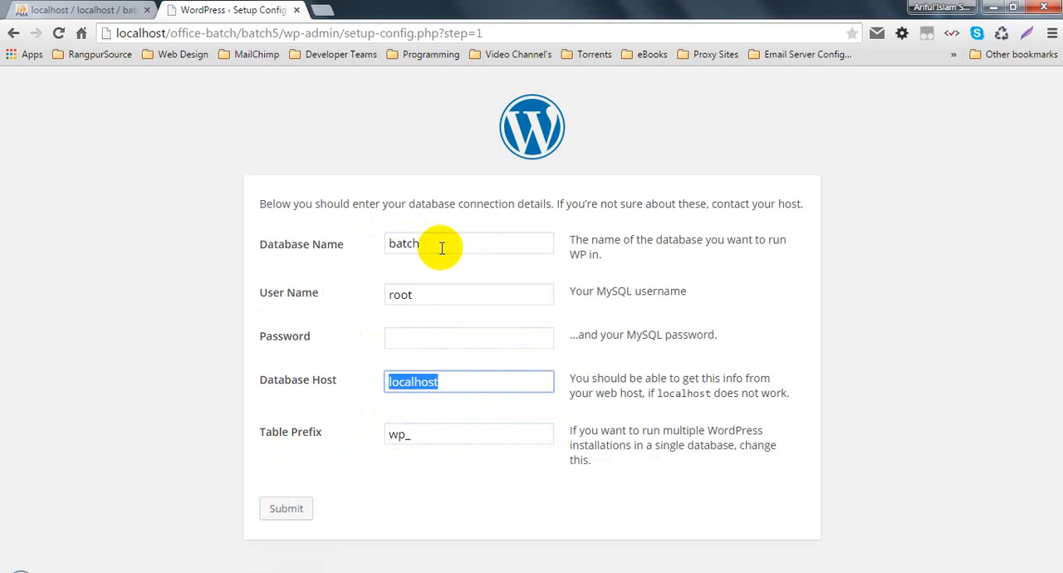
key(Tab)
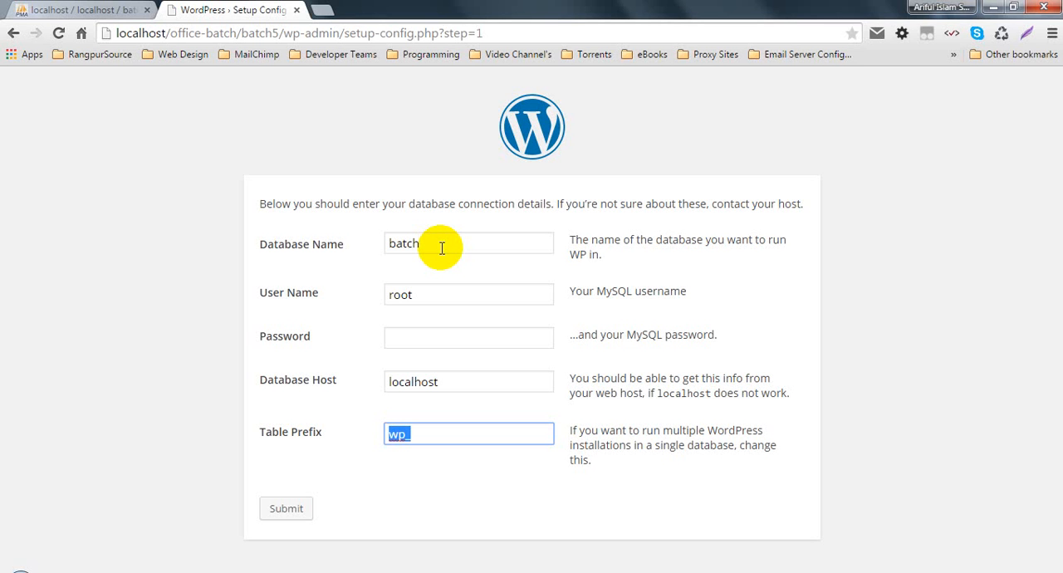
text(b5_)
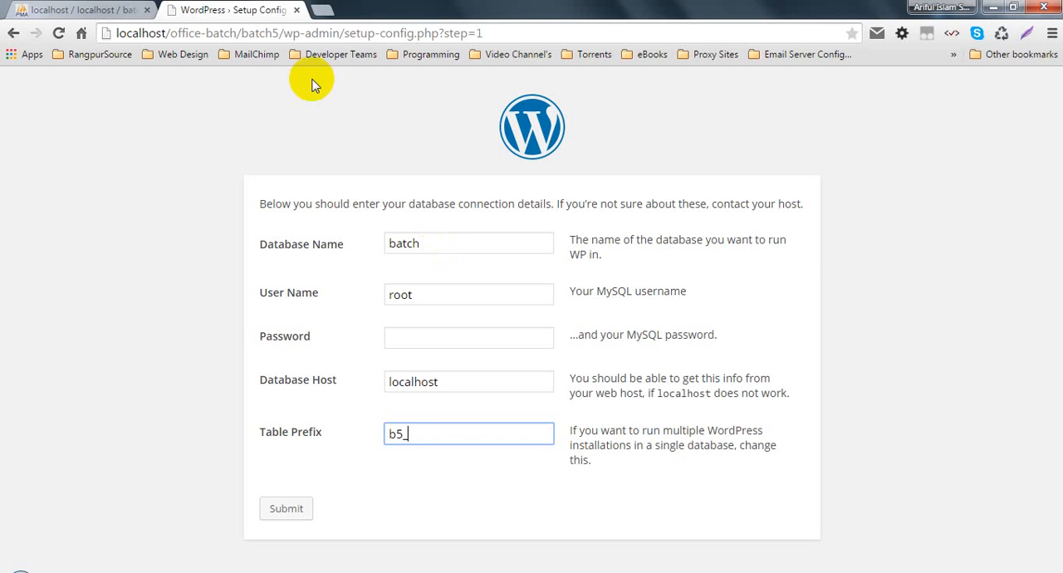
- Examine the table prefixes in the rs_class database in phpMyAdmin and compare them with the prefix in the setup form
click(58, 10)
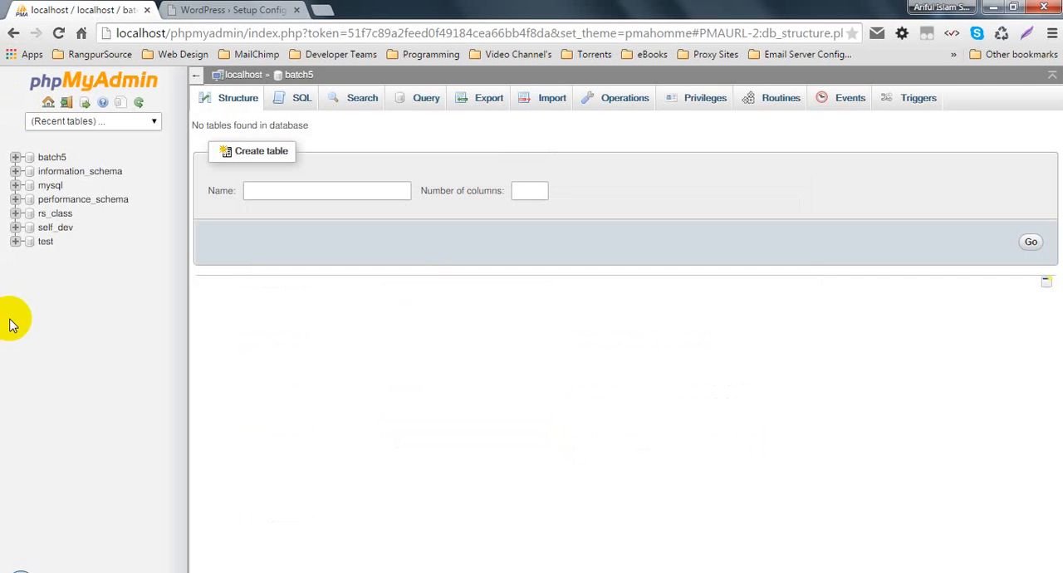
click(55, 213)
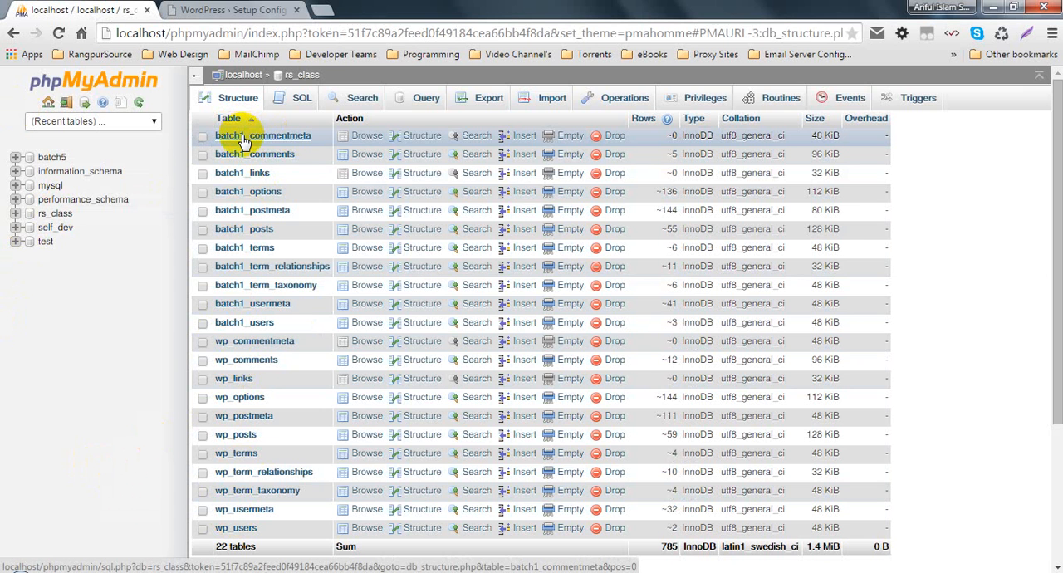
click(215, 10)
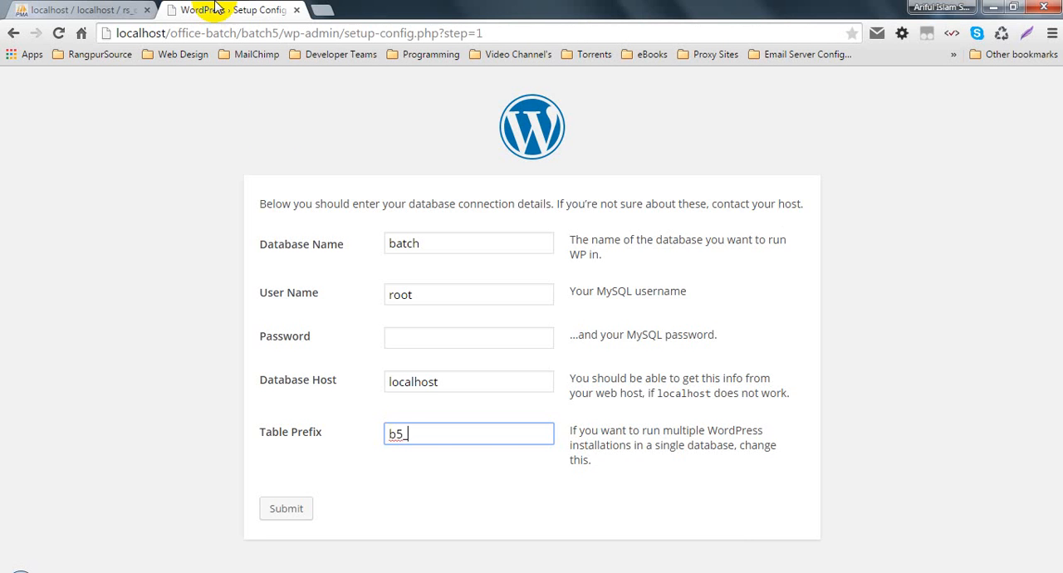
click(91, 10)
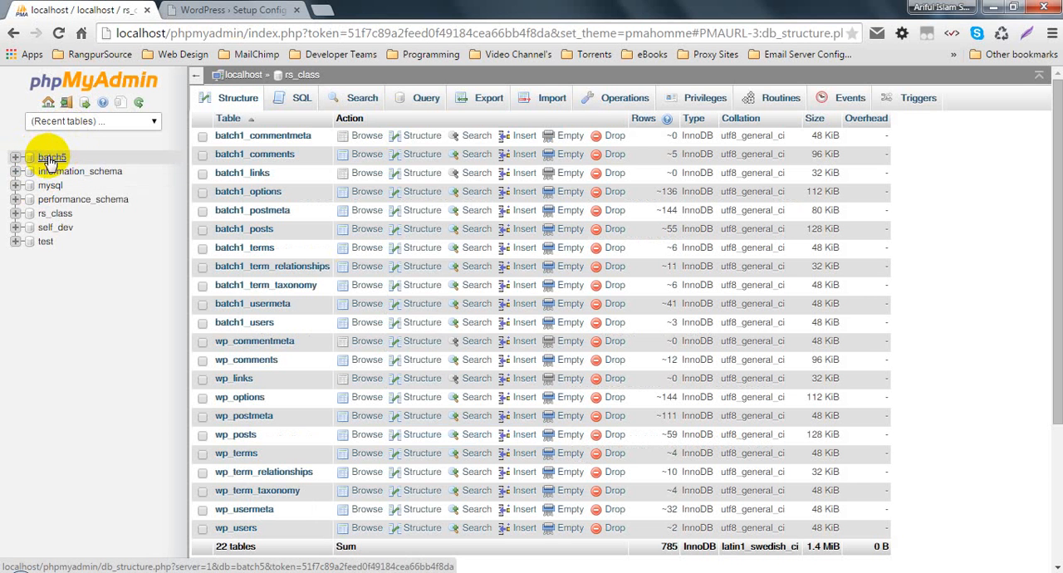
click(217, 8)
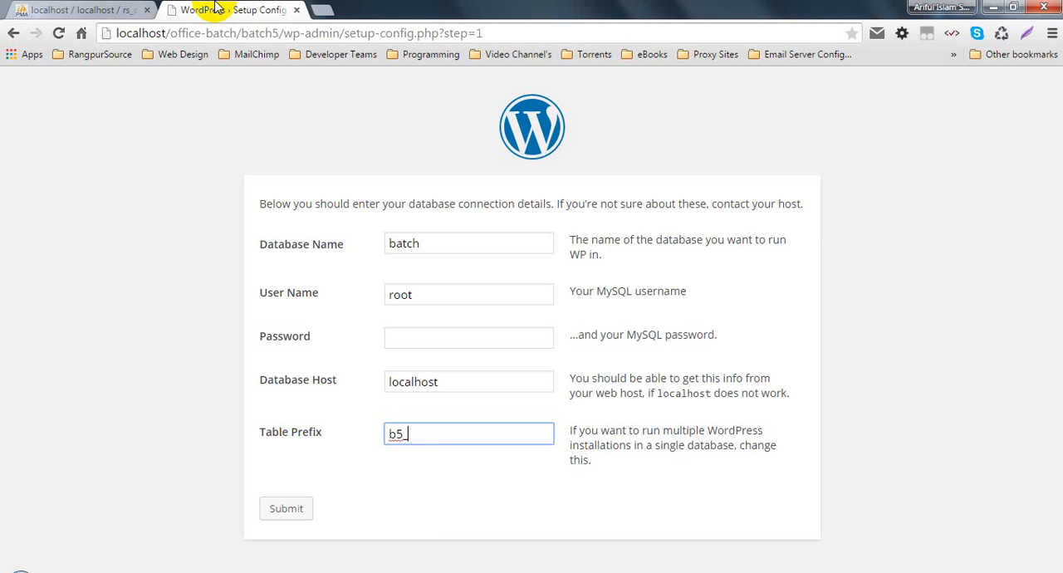
click(128, 9)
click(53, 214)
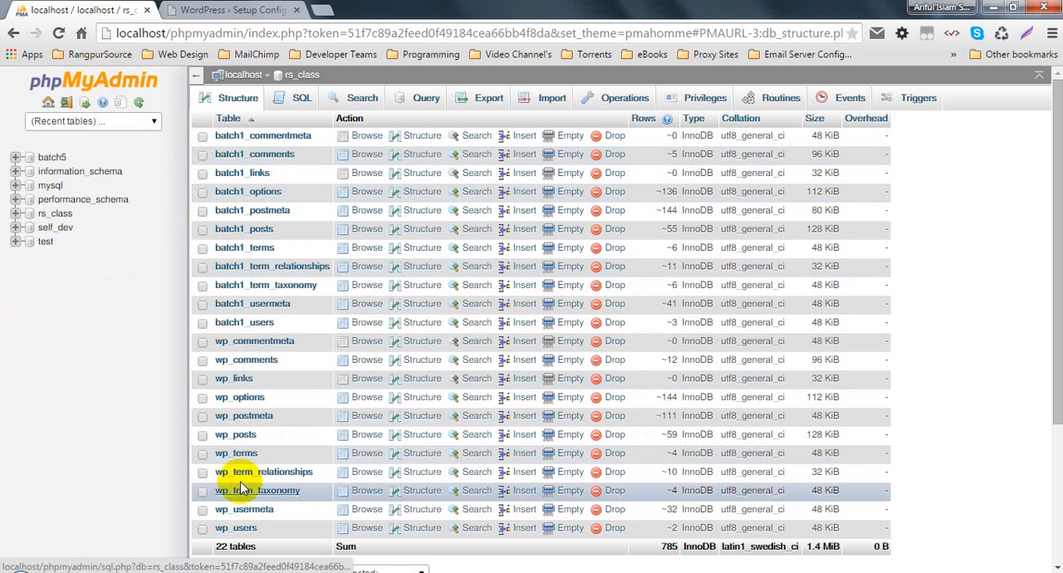
- Change the database name in the WordPress setup form to rs_class
click(237, 10)
drag(432, 241, 352, 240)
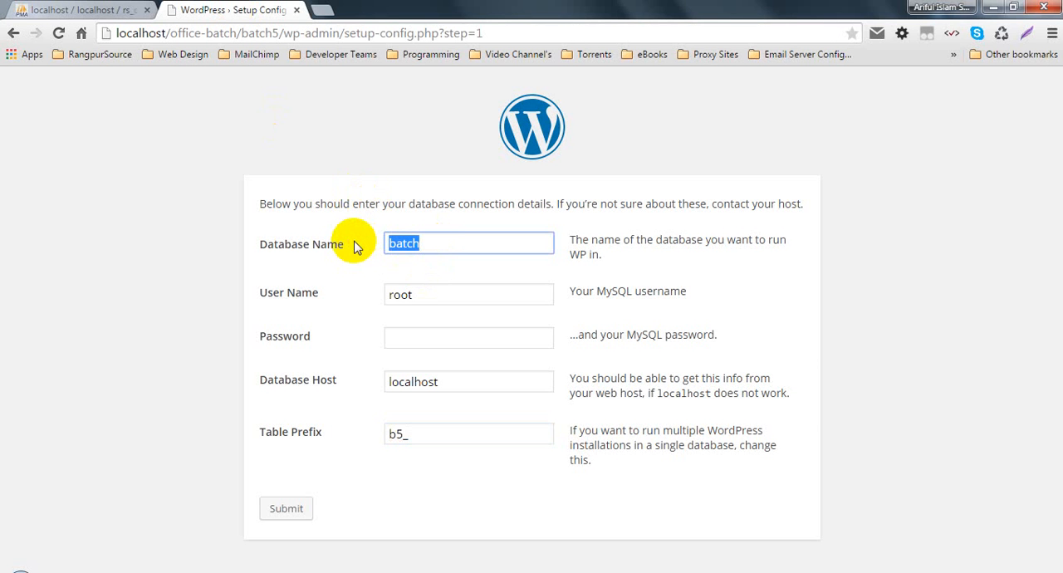
text(rs)
key(Return)
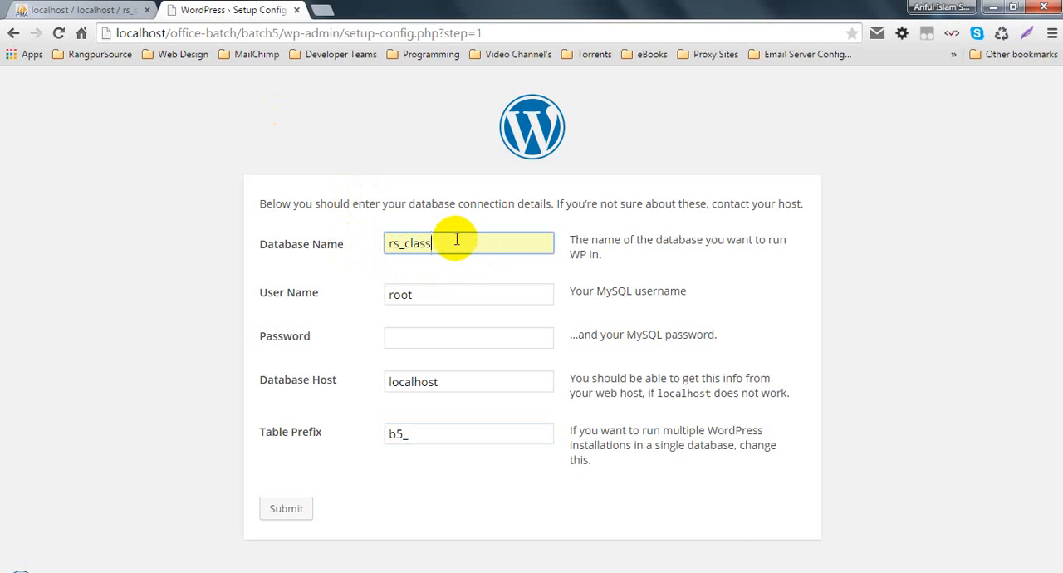
- Drop the batch5 database from the server in phpMyAdmin
click(104, 8)
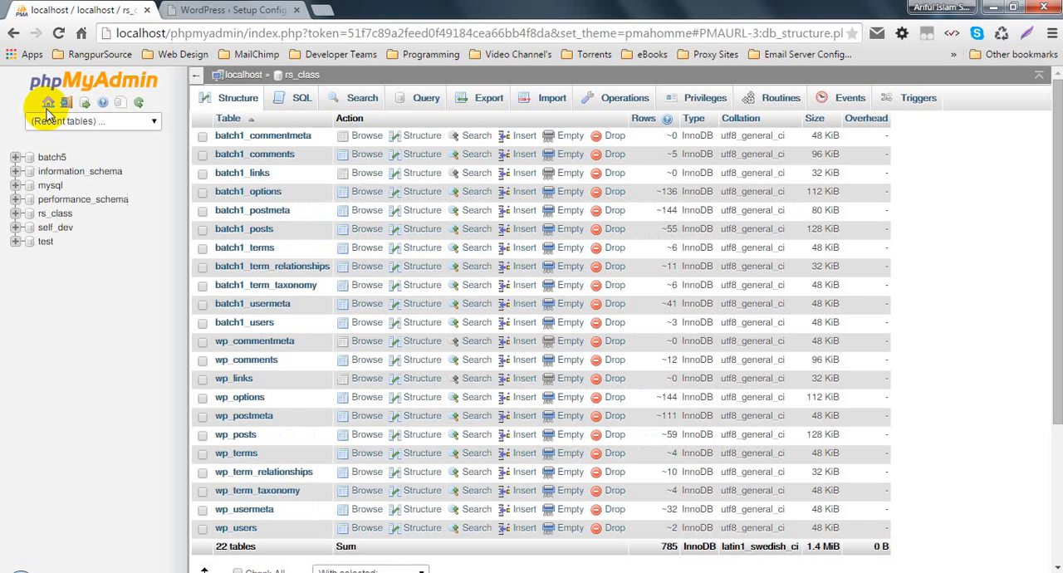
click(65, 158)
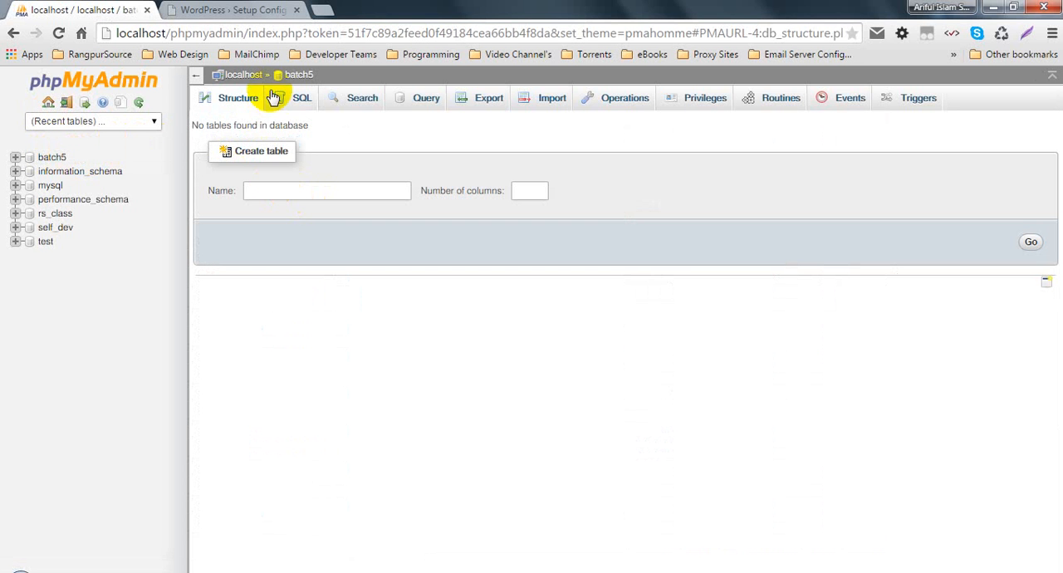
click(241, 76)
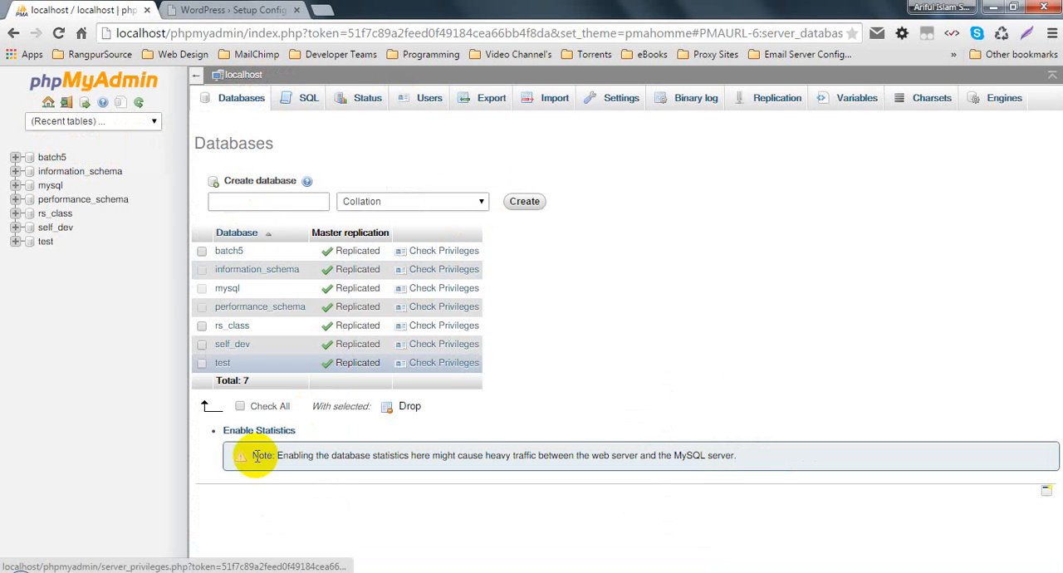
click(201, 251)
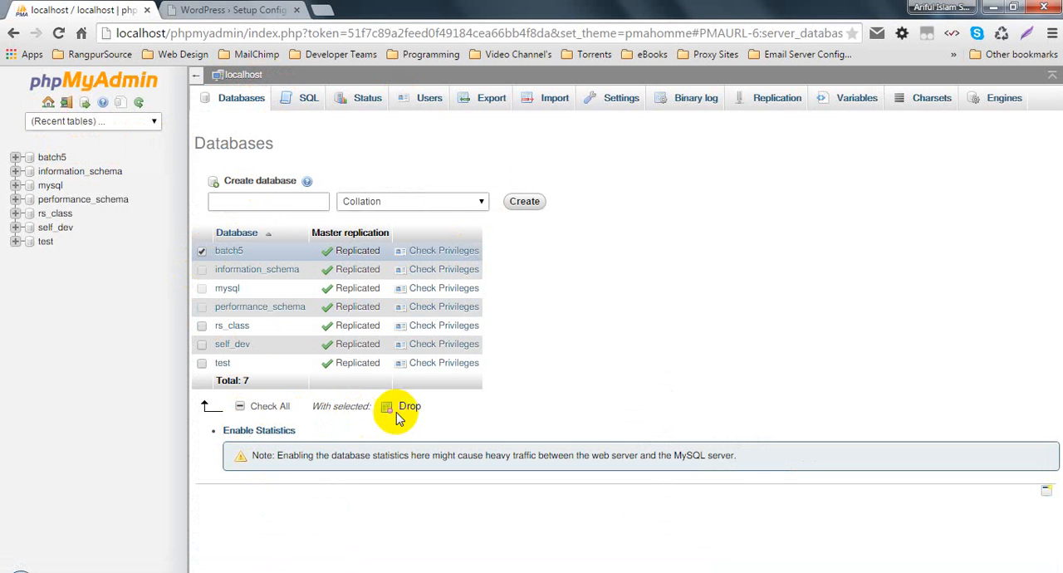
click(401, 412)
click(560, 421)
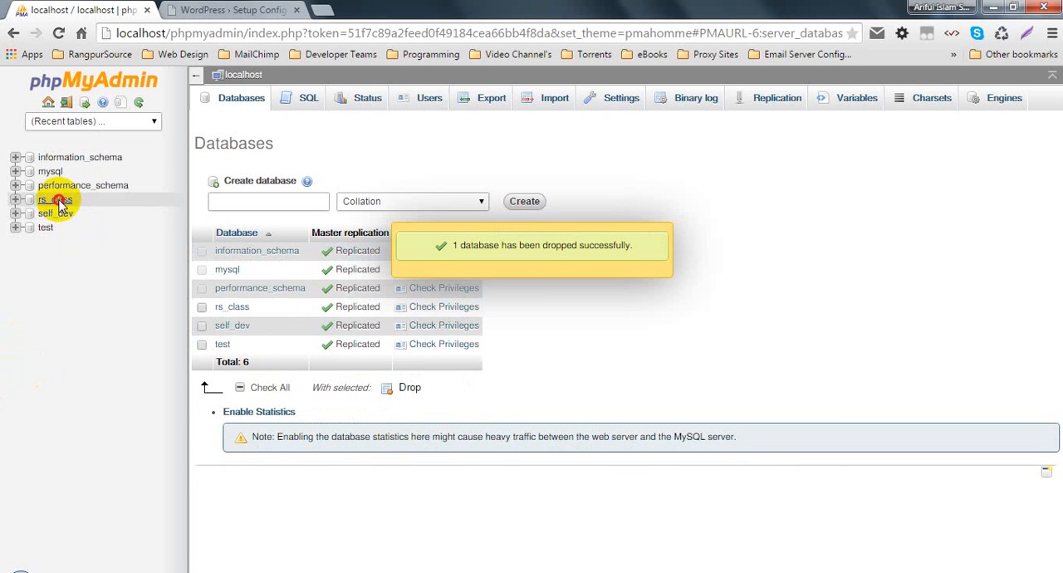
- Look over the rs_class tables in phpMyAdmin and review the database name, user, password and host fields in the setup form
click(58, 201)
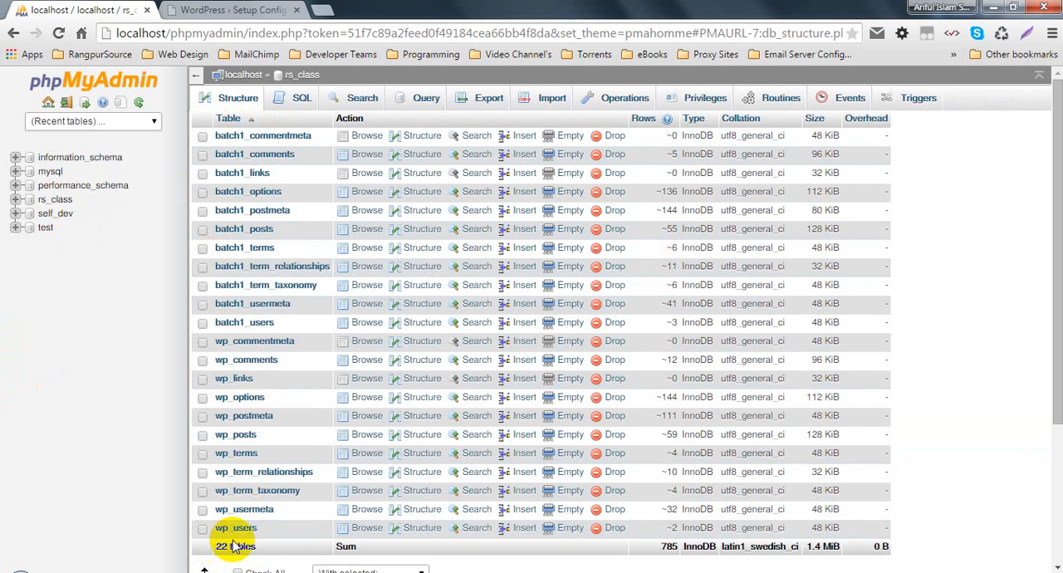
click(251, 6)
click(311, 246)
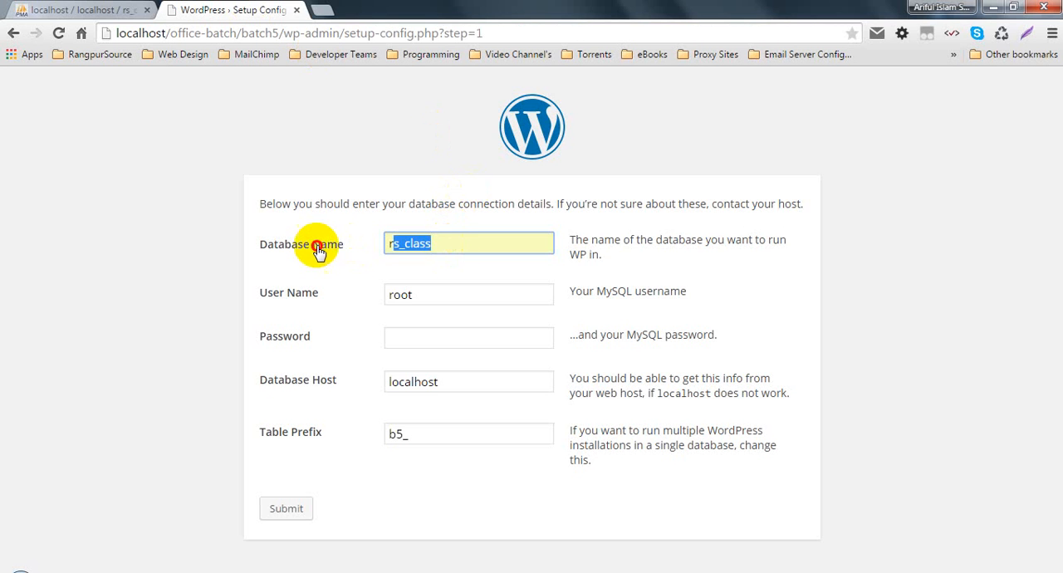
click(315, 292)
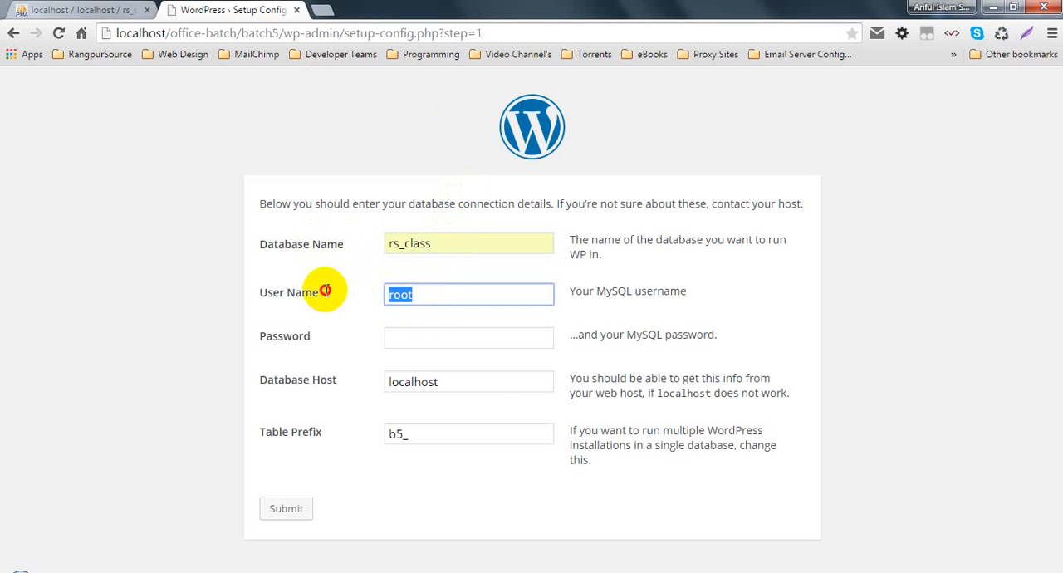
click(301, 390)
click(443, 329)
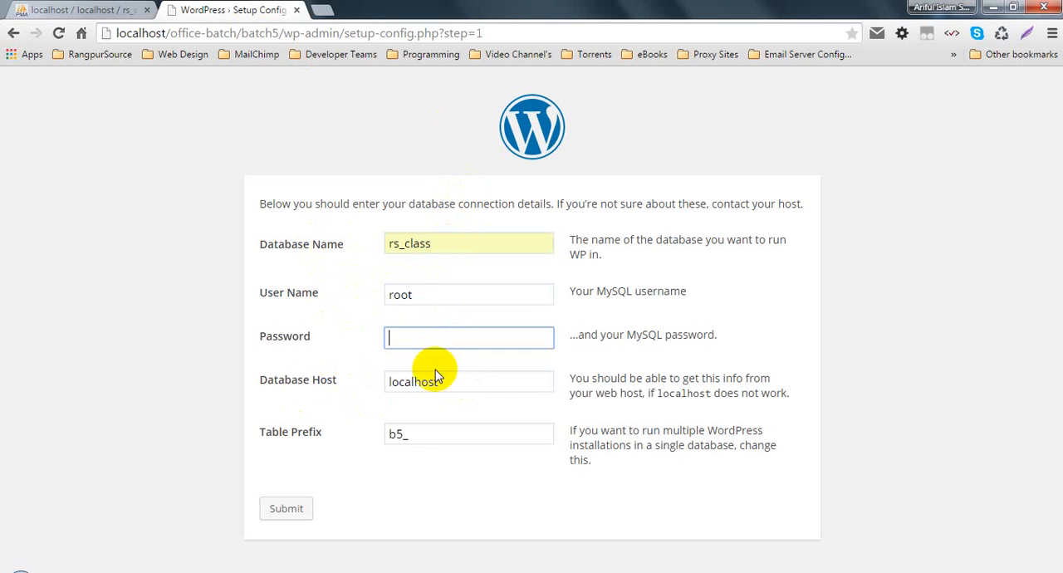
- Set the table prefix to batch5_, comparing it with the naming of the existing tables in rs_class
drag(420, 437, 344, 439)
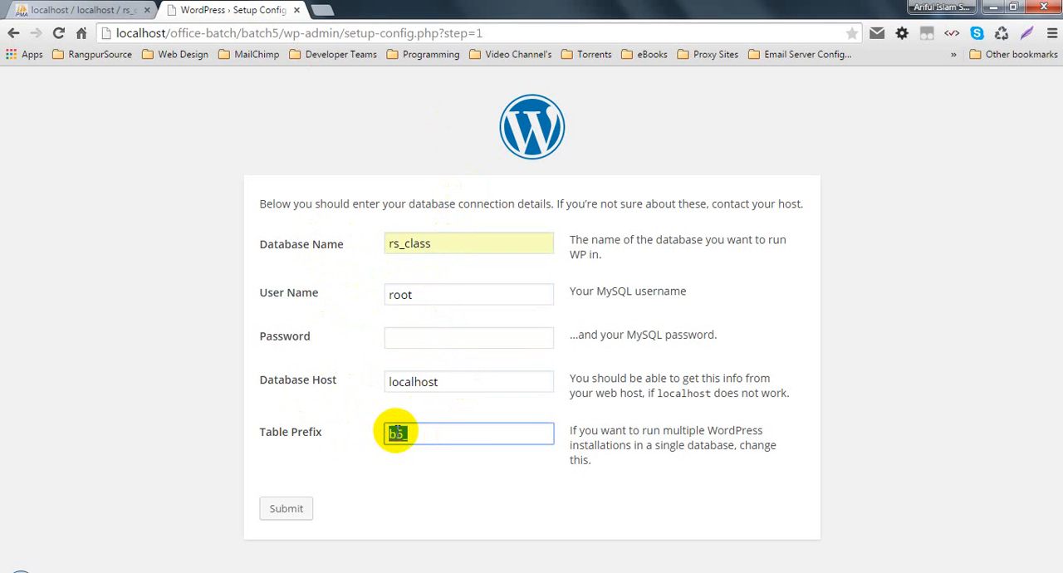
click(397, 432)
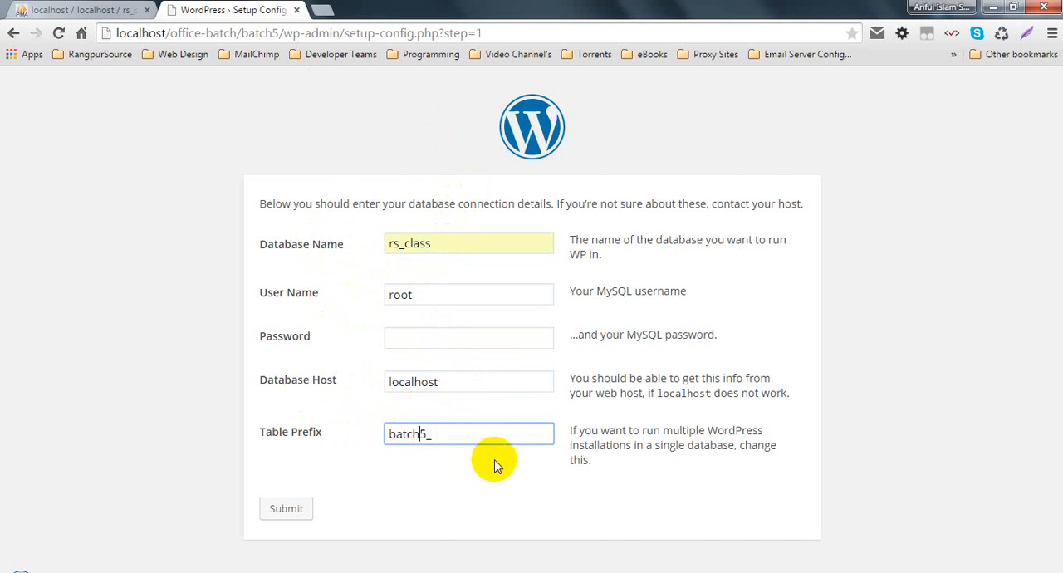
click(58, 10)
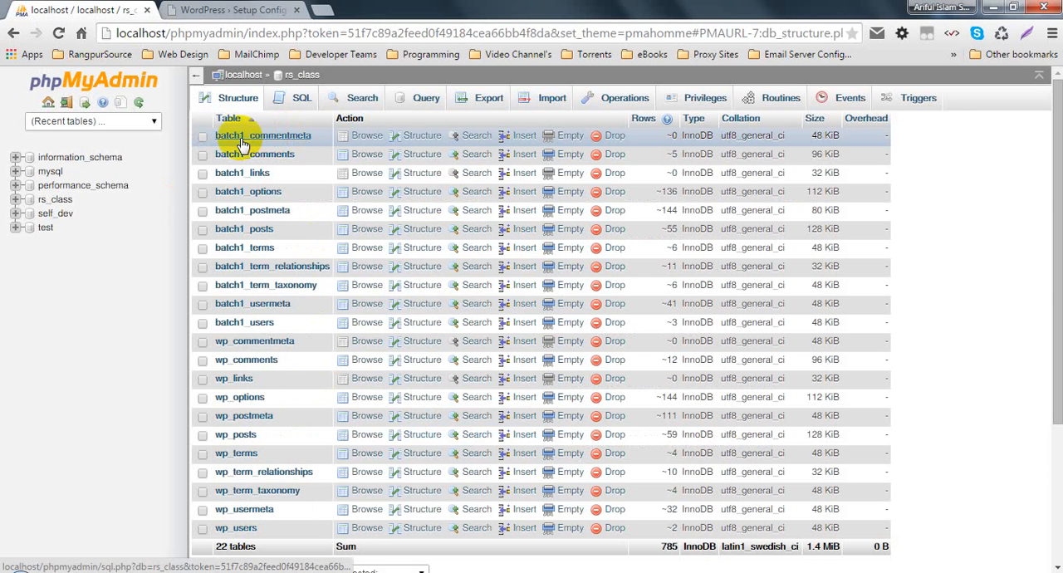
click(250, 10)
text(5_)
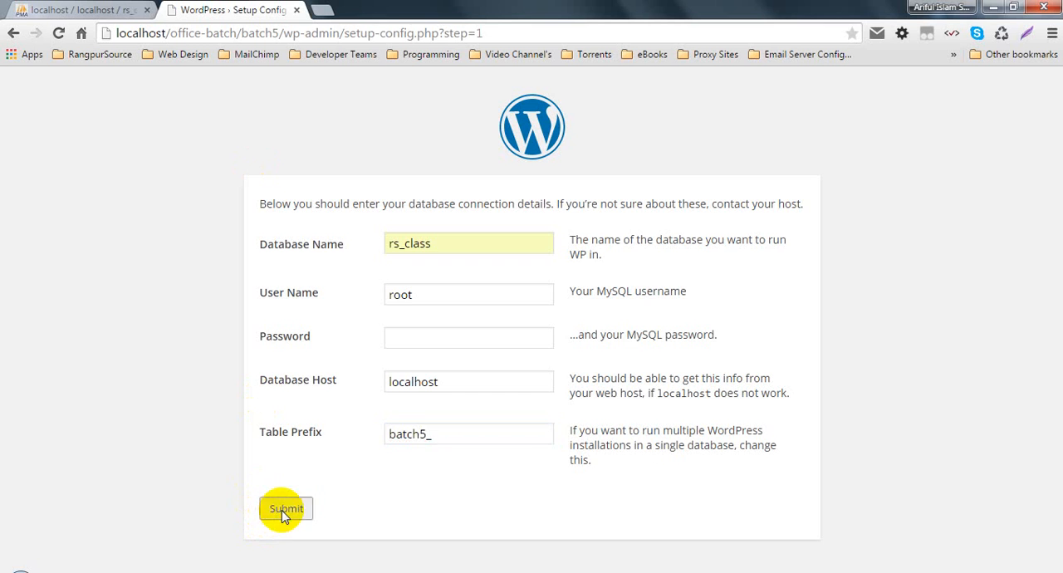
- Submit the database connection details and run the install to reach the site information form
click(282, 508)
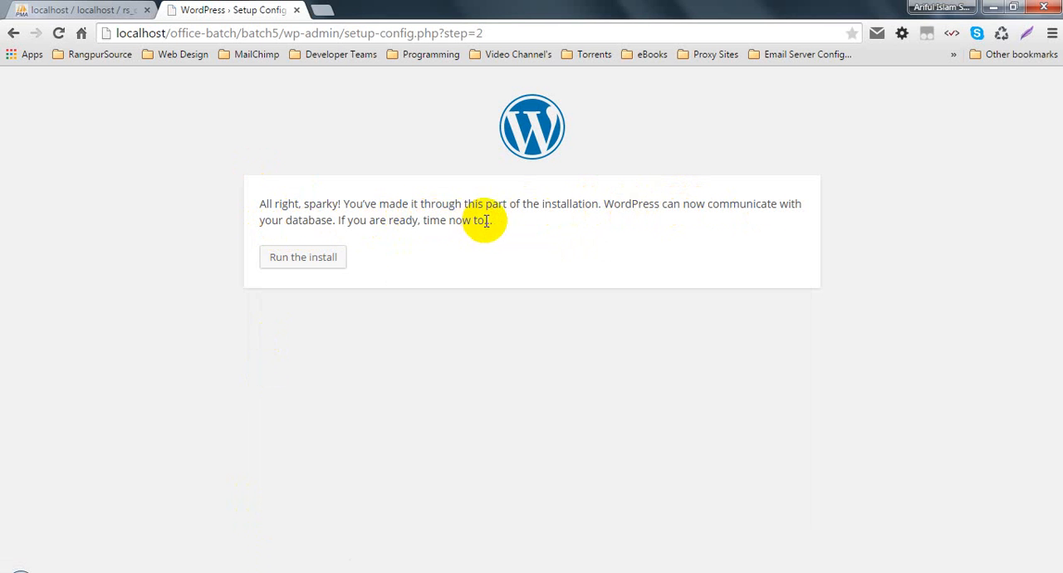
click(301, 259)
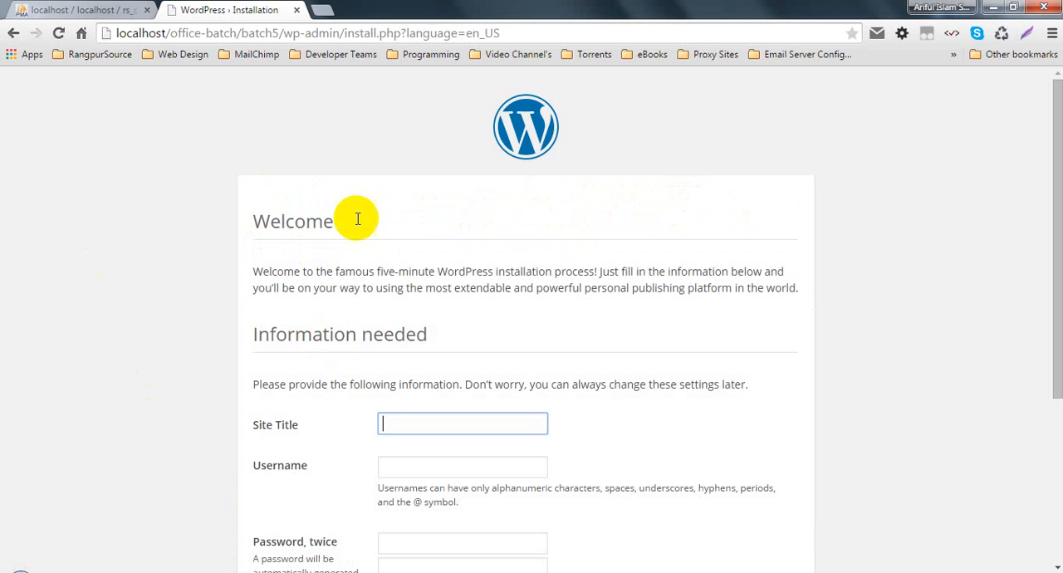
click(497, 33)
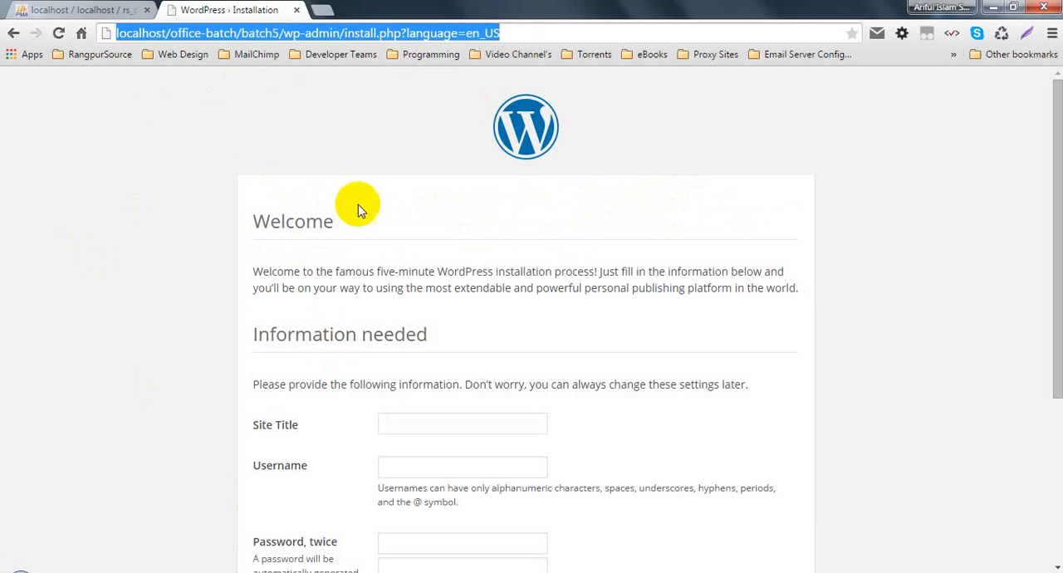
click(205, 267)
- Enter UIBrush as the site title and admin as the username
scroll(357, 255, down, 3)
click(418, 194)
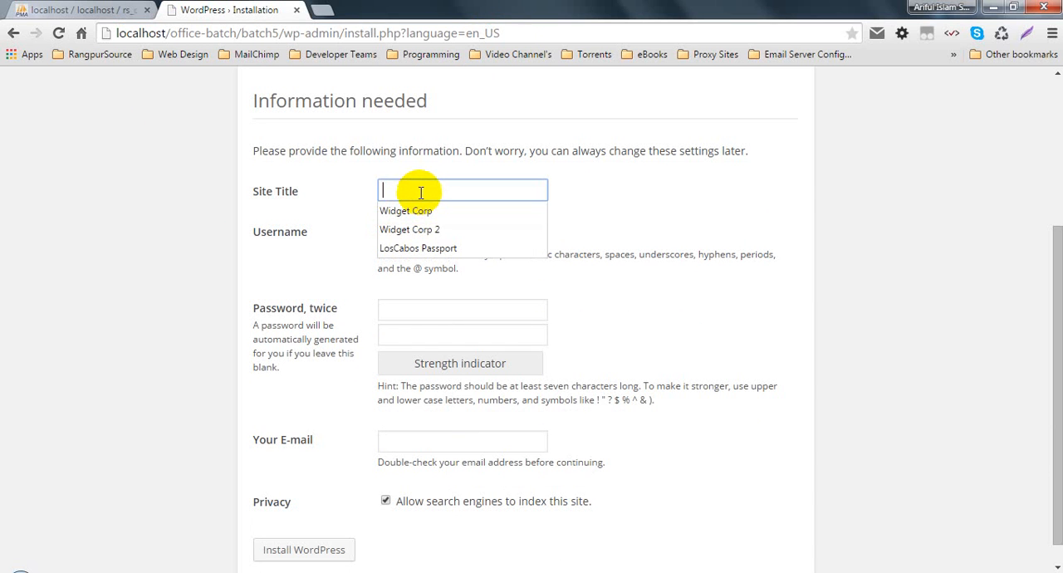
click(428, 193)
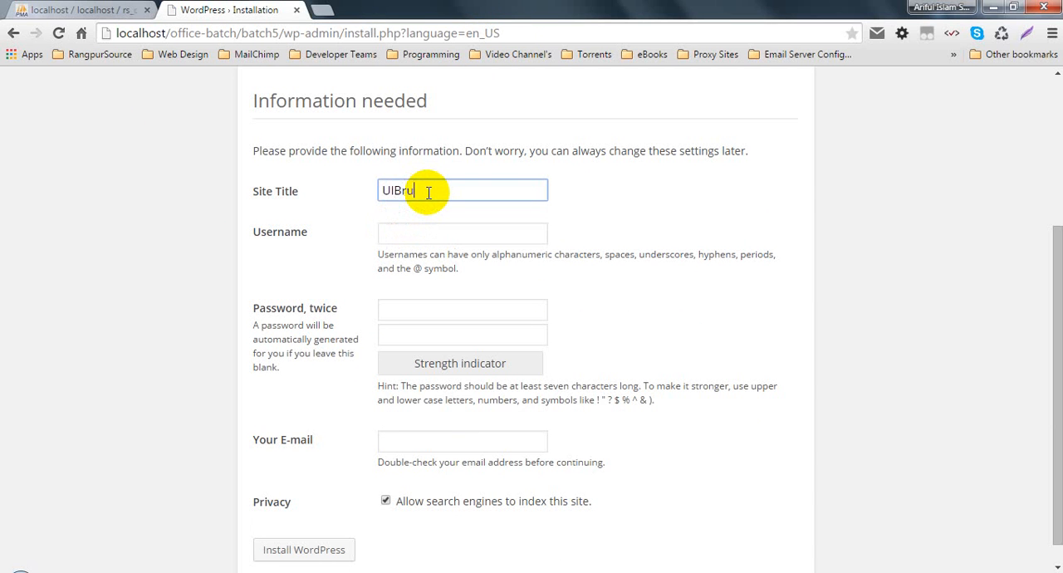
key(Tab)
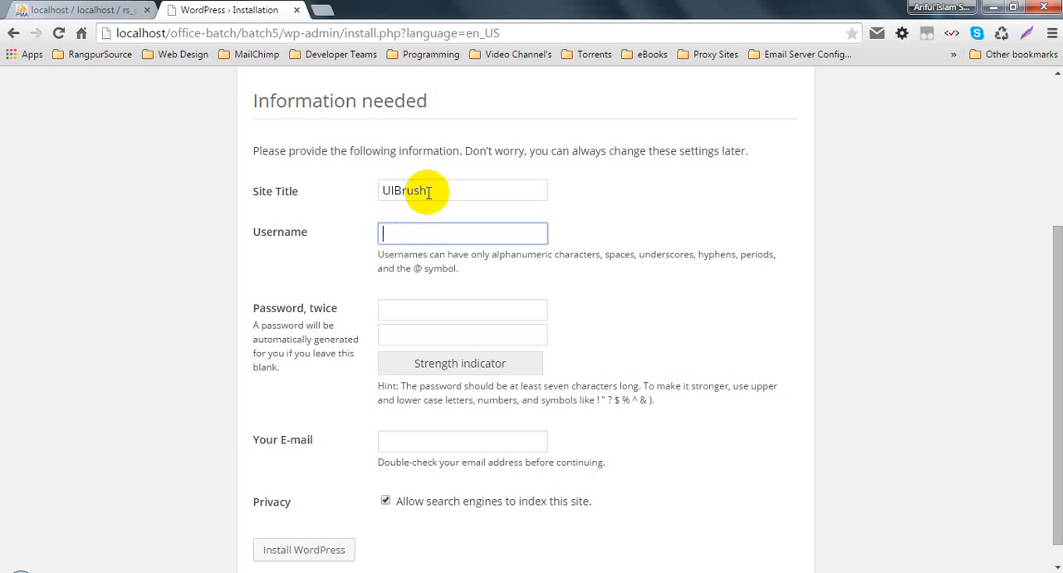
text(admi)
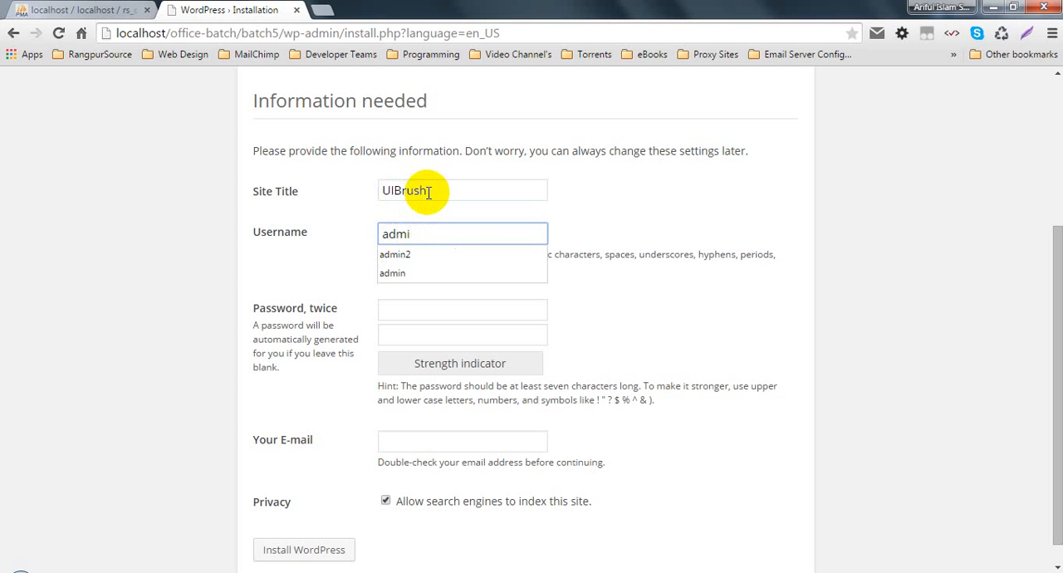
text(n)
- Enter the admin account password in both password fields and fill in the administrator's e-mail
key(Tab)
text(admin)
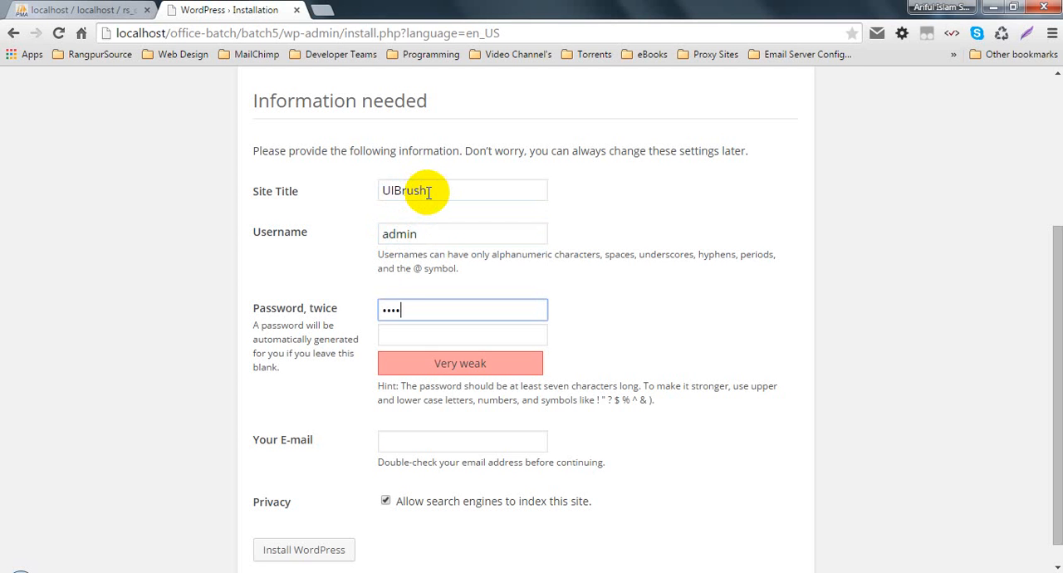
key(Tab)
text(admin)
key(Tab)
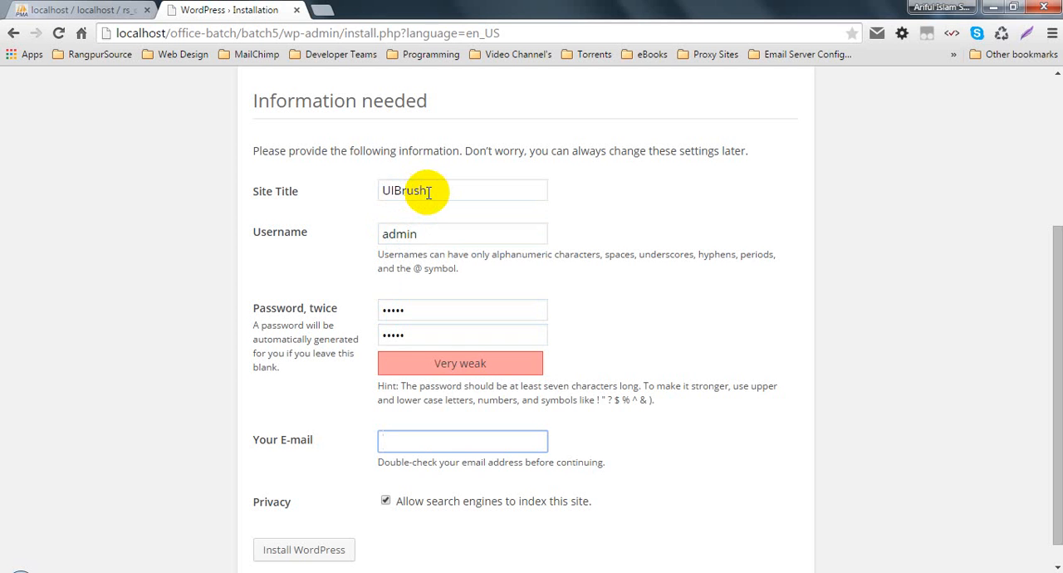
text(sh)
key(Down)
key(Return)
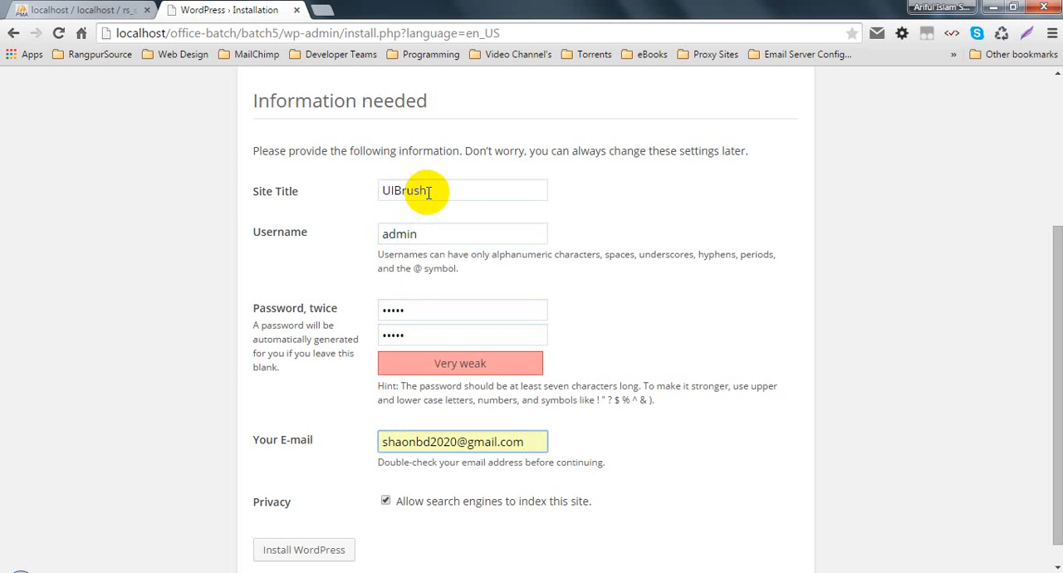
- Disallow search engines from indexing the site and install WordPress
scroll(339, 458, down, 1)
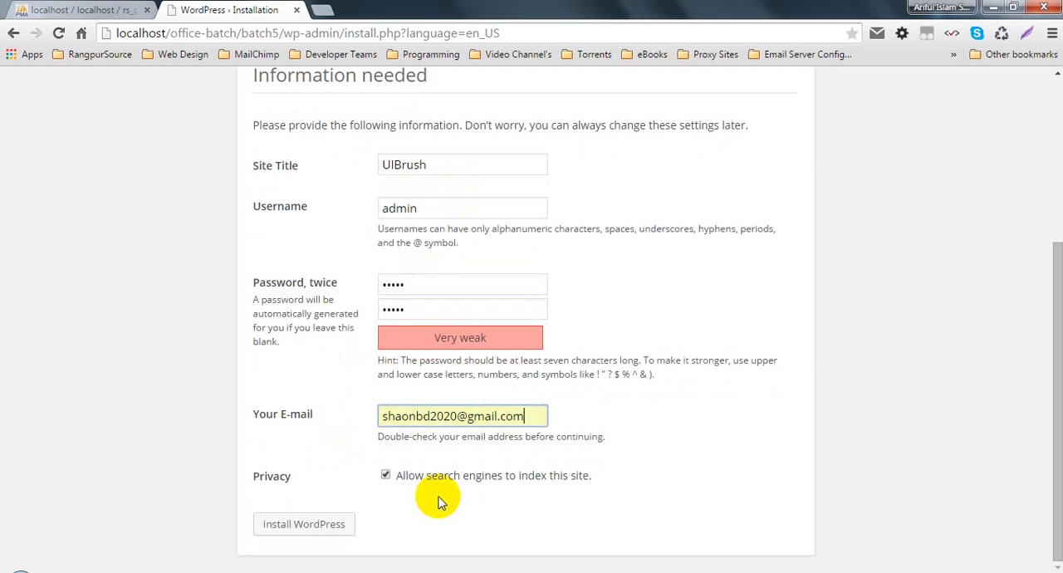
click(602, 467)
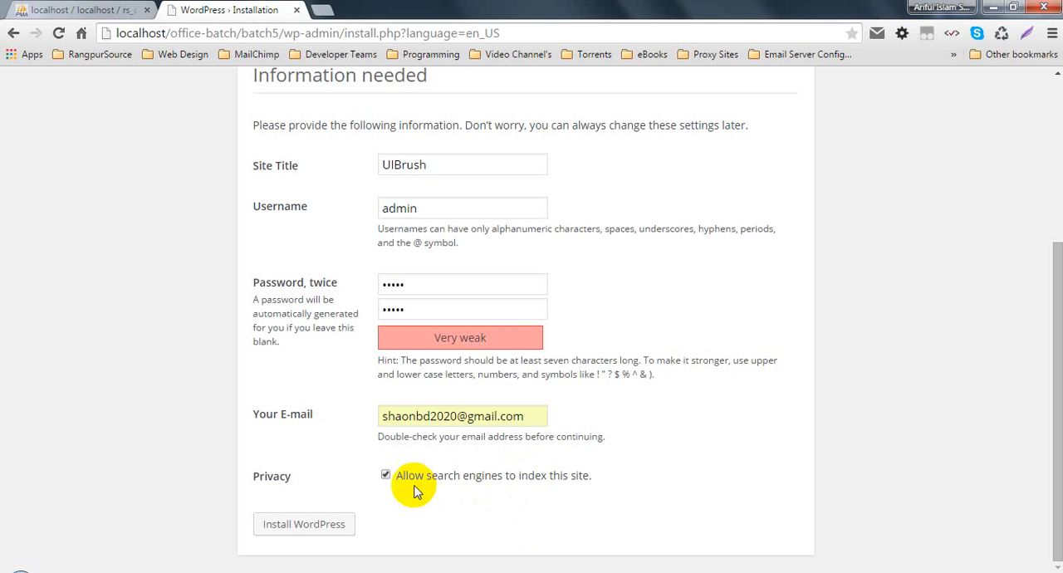
click(385, 475)
click(386, 476)
click(385, 476)
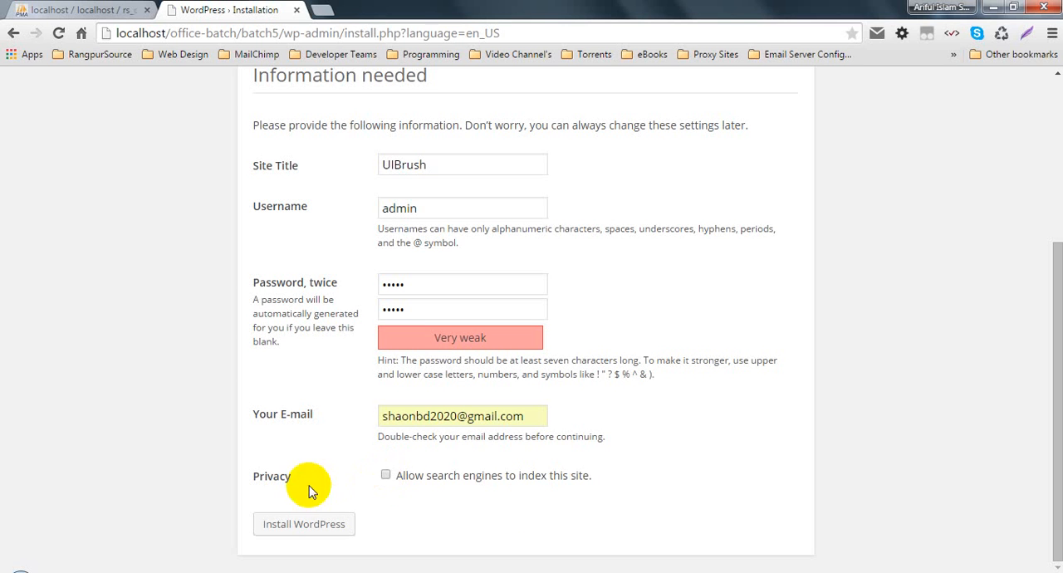
click(387, 476)
click(386, 475)
click(385, 478)
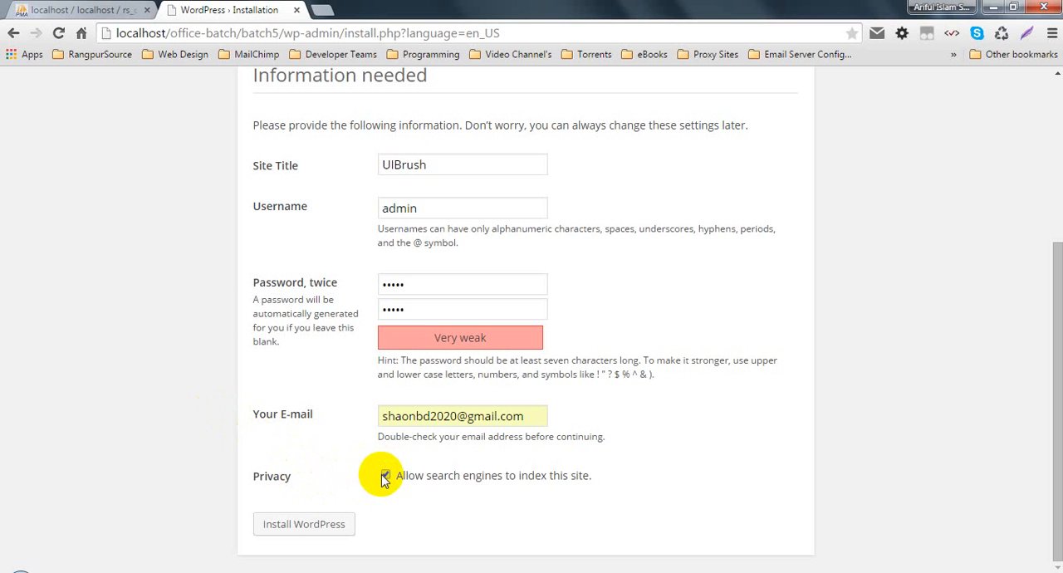
click(385, 477)
click(305, 524)
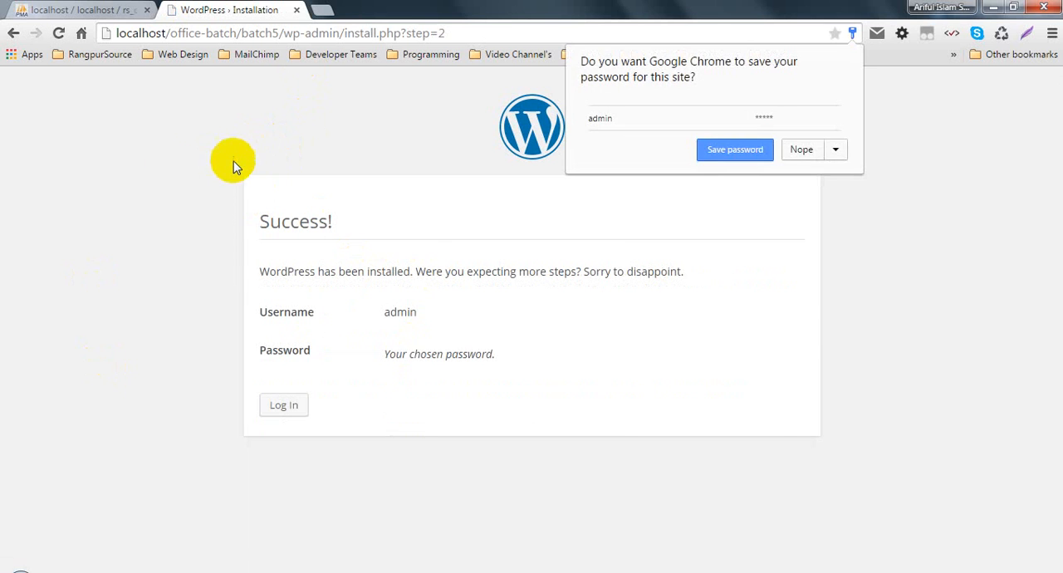
- Check the rs_class database tables in phpMyAdmin and continue from the installation success page to the site's login form
click(67, 10)
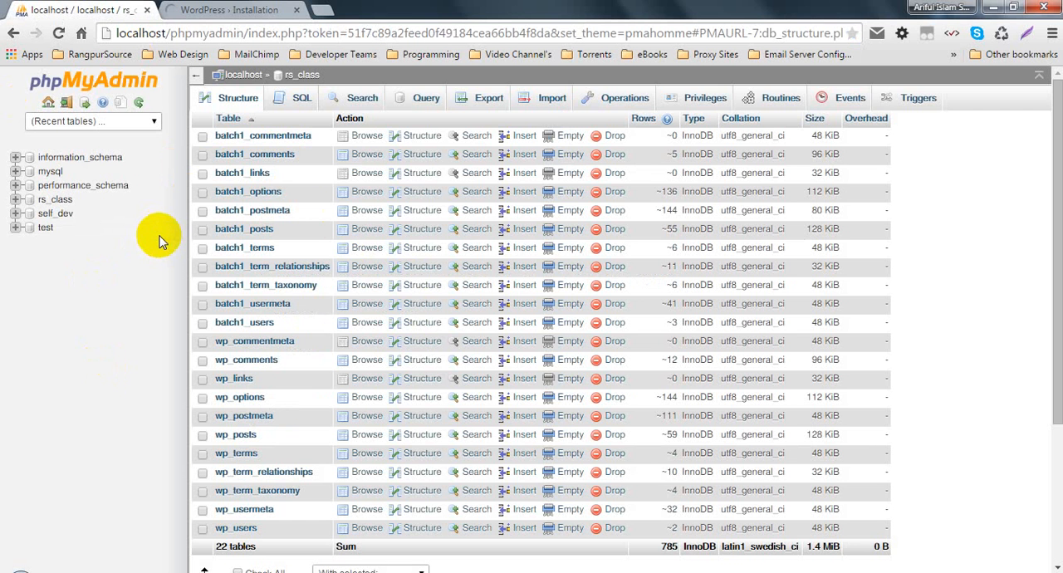
click(197, 19)
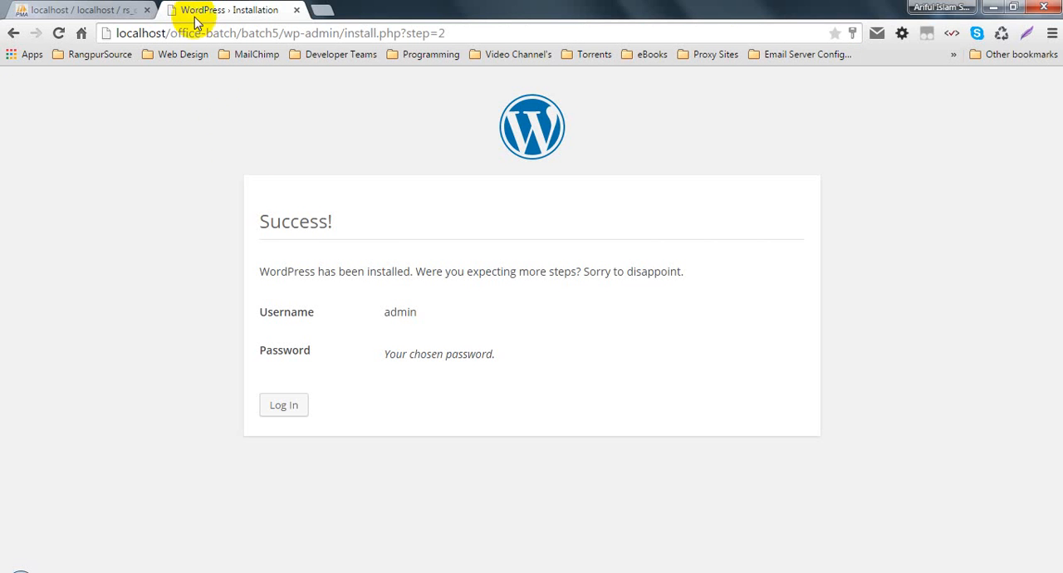
click(286, 407)
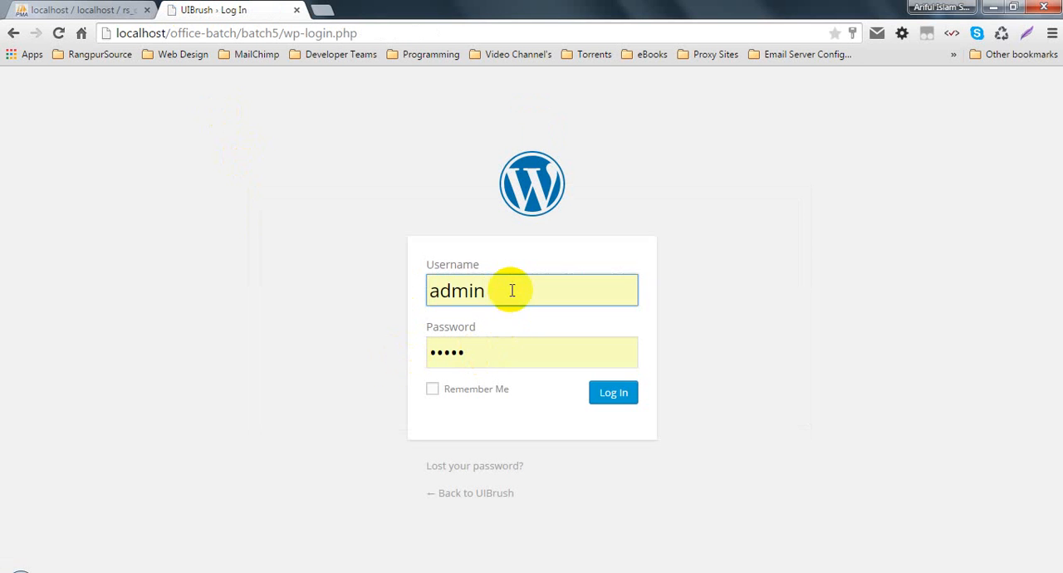
- Log in to the new site as admin with the account password and have the login remembered
double_click(474, 291)
text(admin)
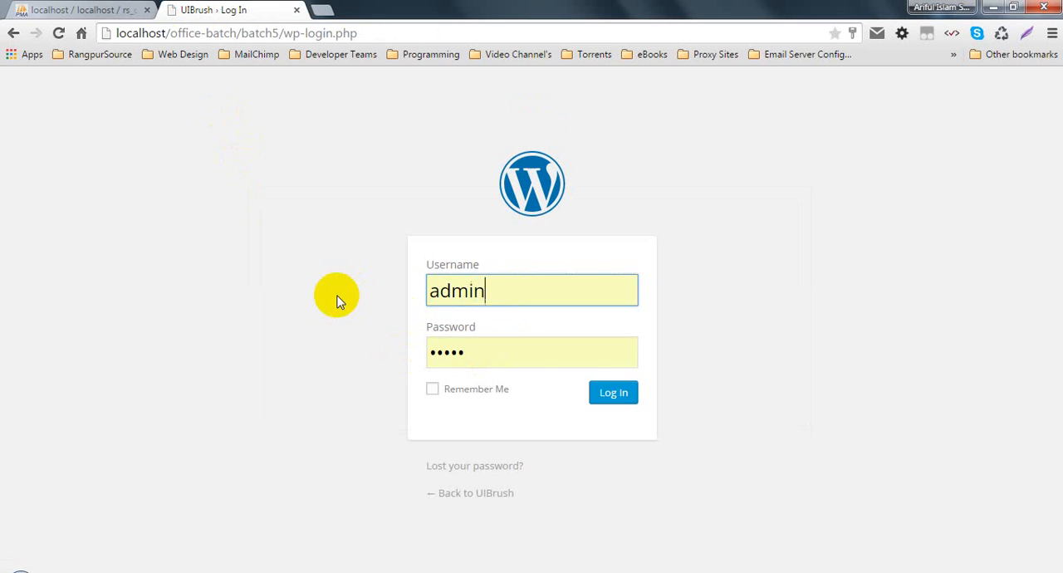
key(Tab)
text(admin)
key(Tab)
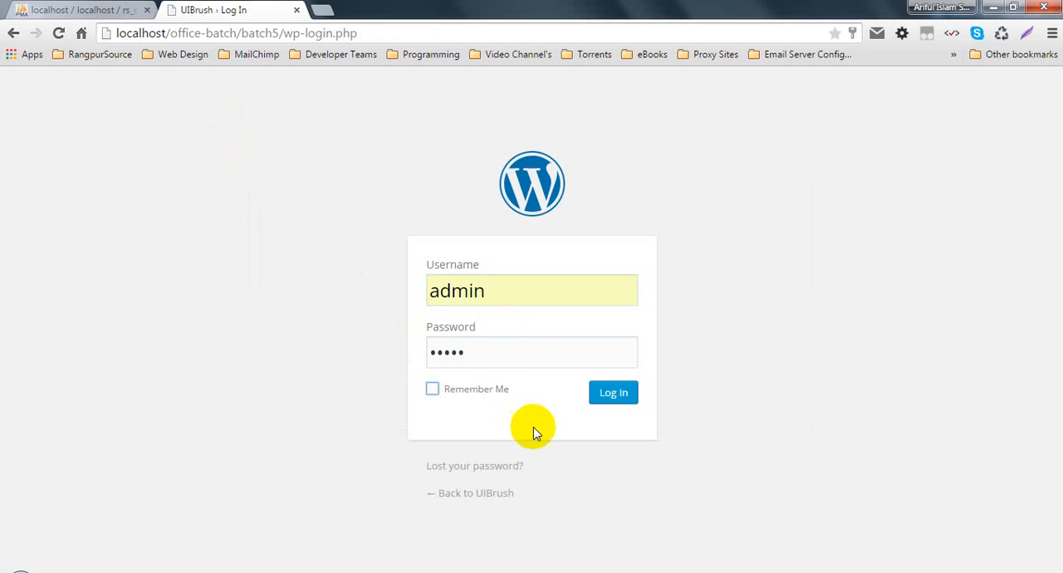
key(space)
click(621, 394)
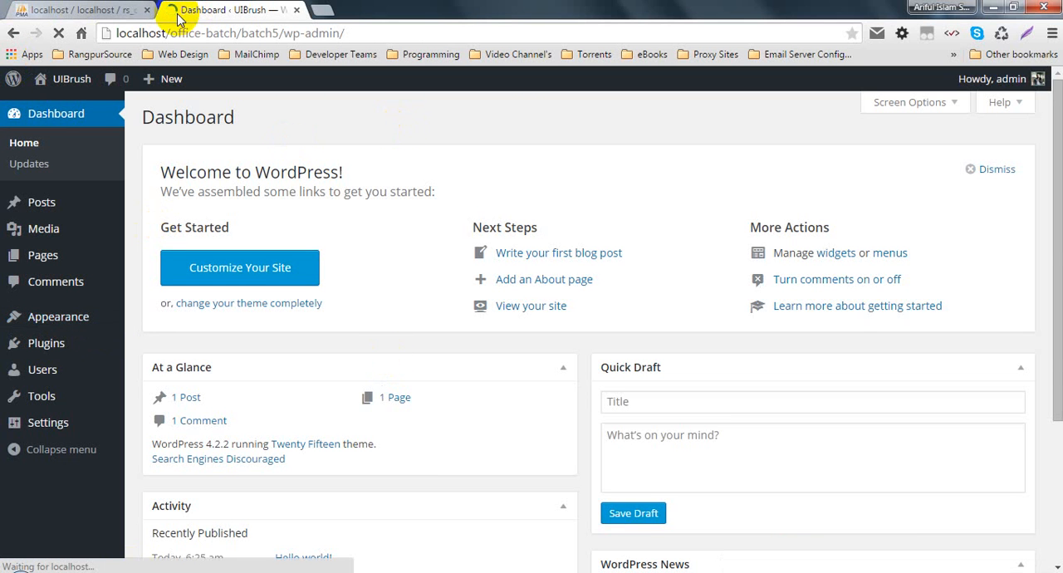
- Open the General settings page and look through its site, timezone, date and time options
mouse_move(25, 423)
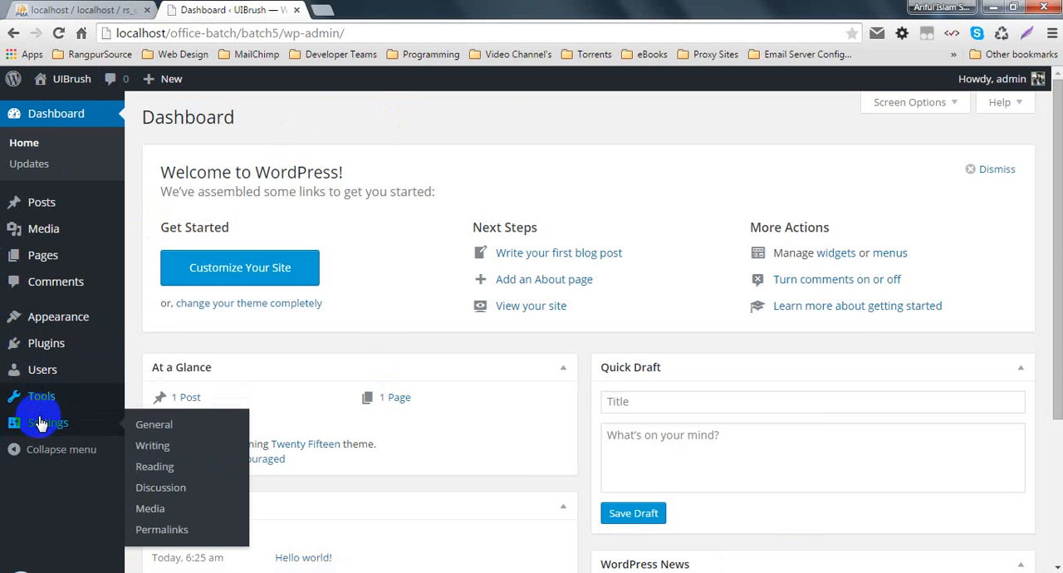
click(167, 429)
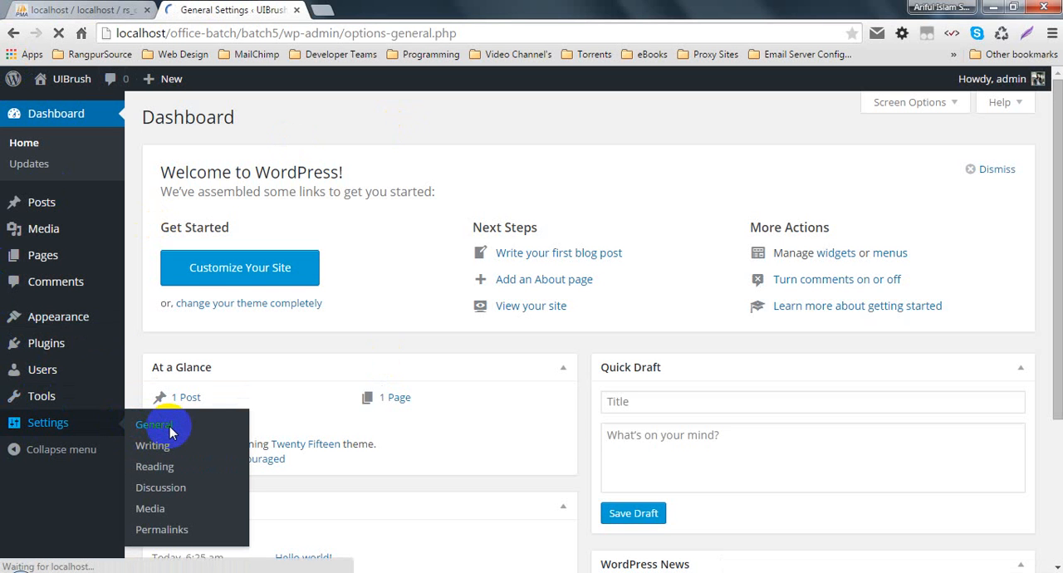
scroll(293, 386, down, 5)
scroll(562, 410, down, 1)
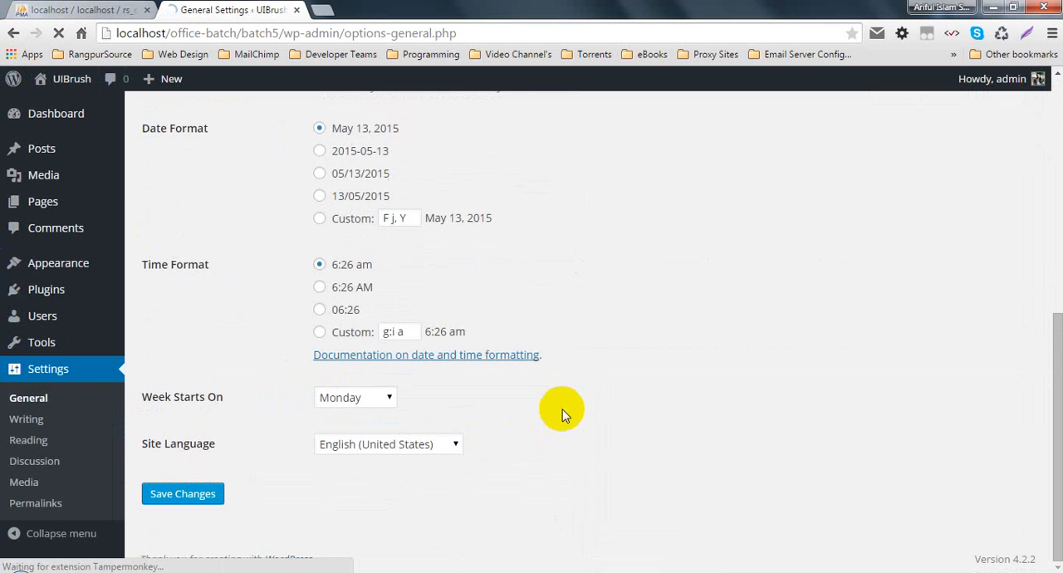
scroll(581, 394, up, 4)
scroll(475, 391, down, 3)
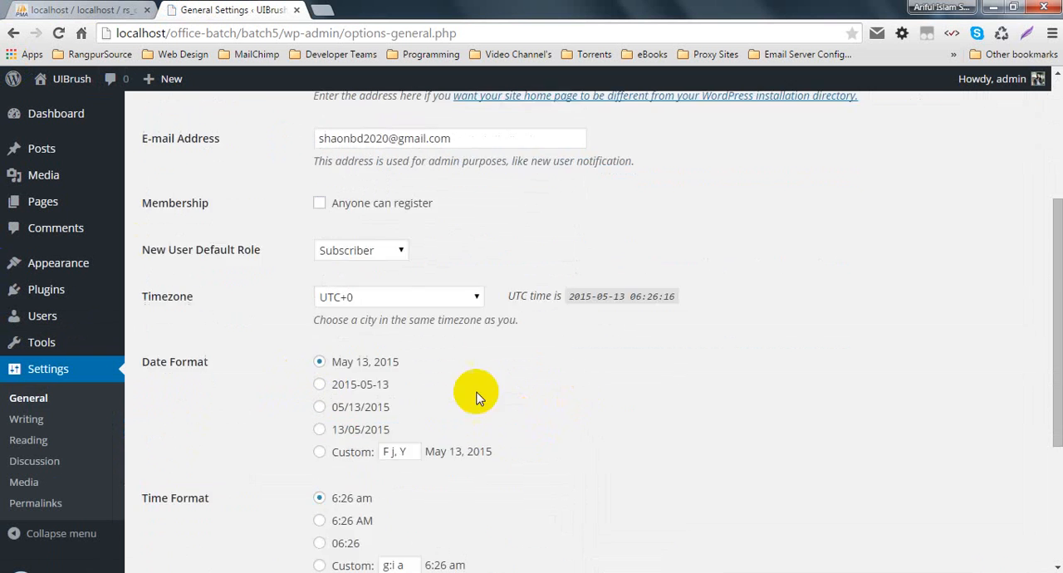
- In the Reading settings, turn off discouraging search engines from indexing the site and save the changes
click(26, 447)
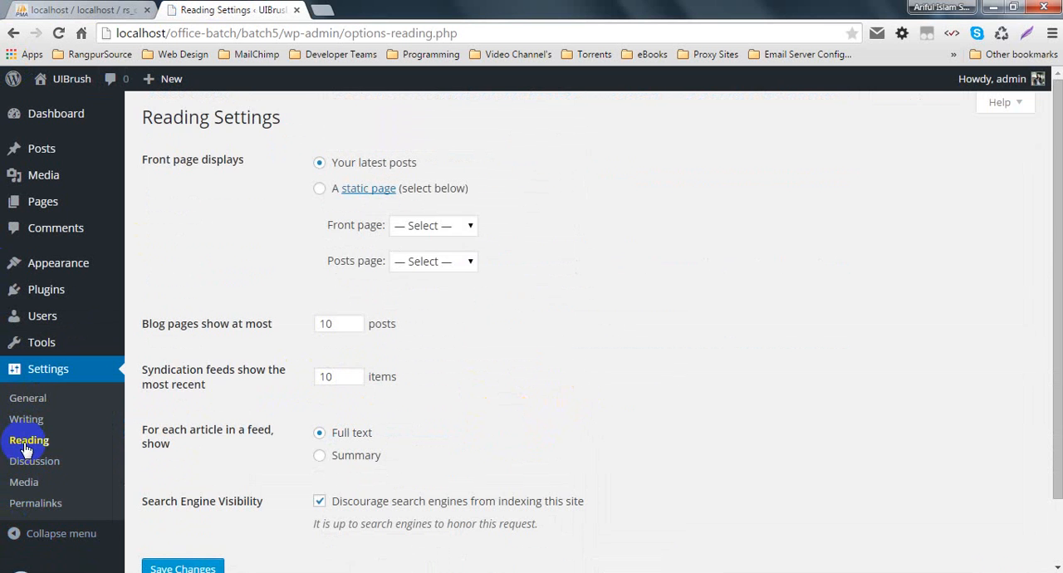
scroll(443, 449, down, 1)
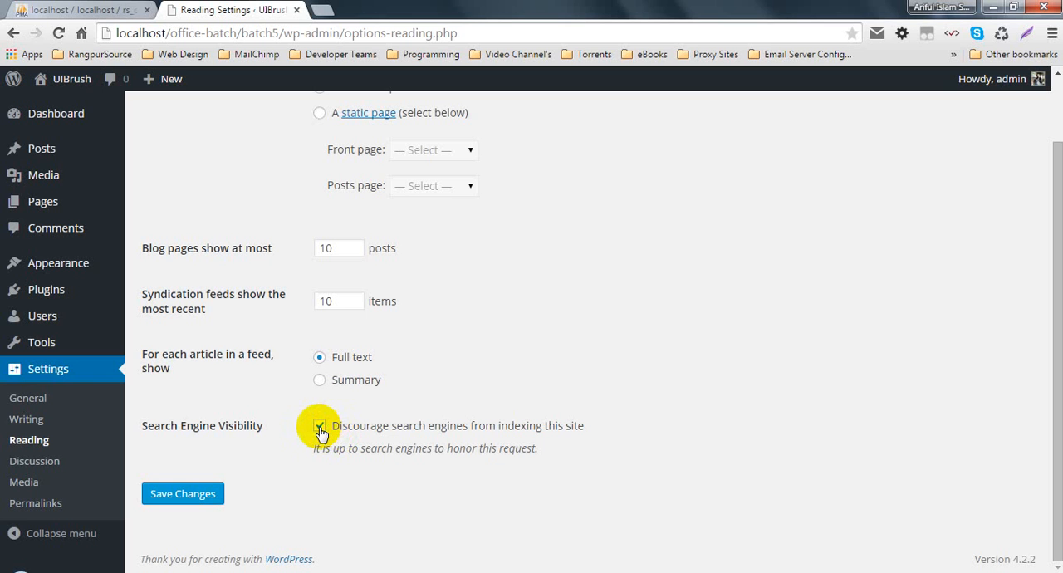
click(320, 429)
click(321, 428)
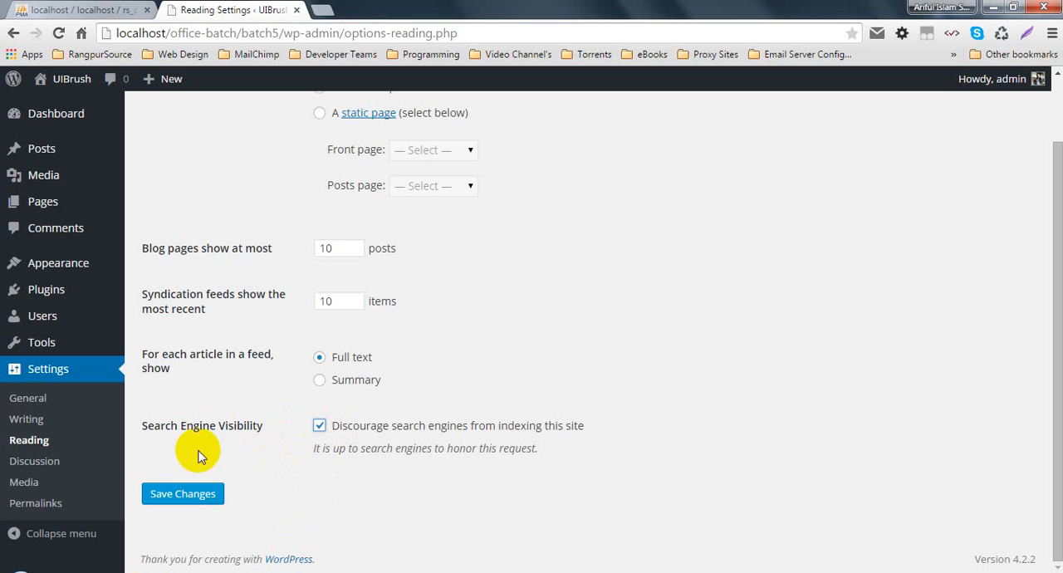
click(320, 428)
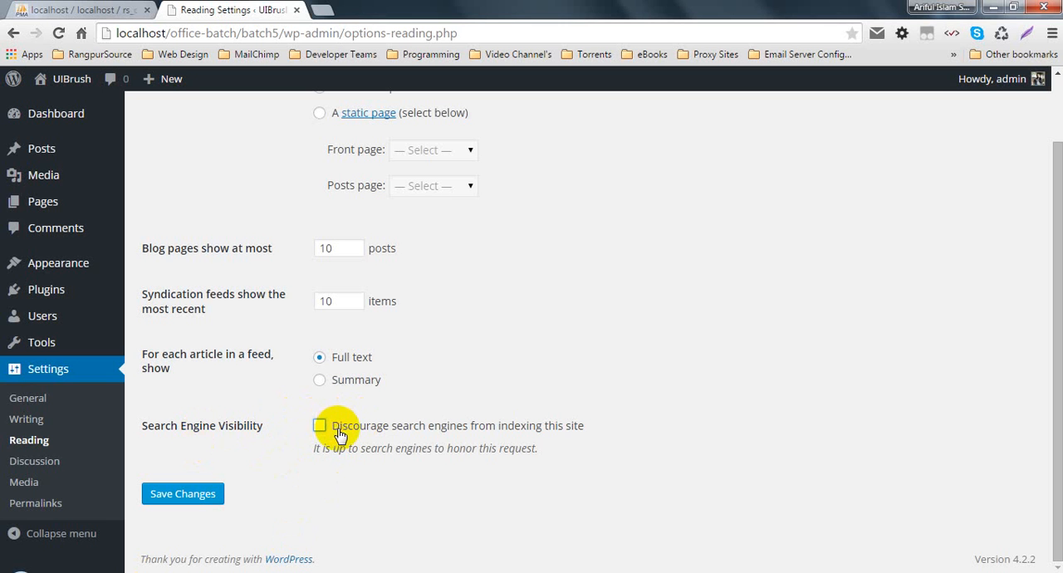
click(545, 432)
click(336, 429)
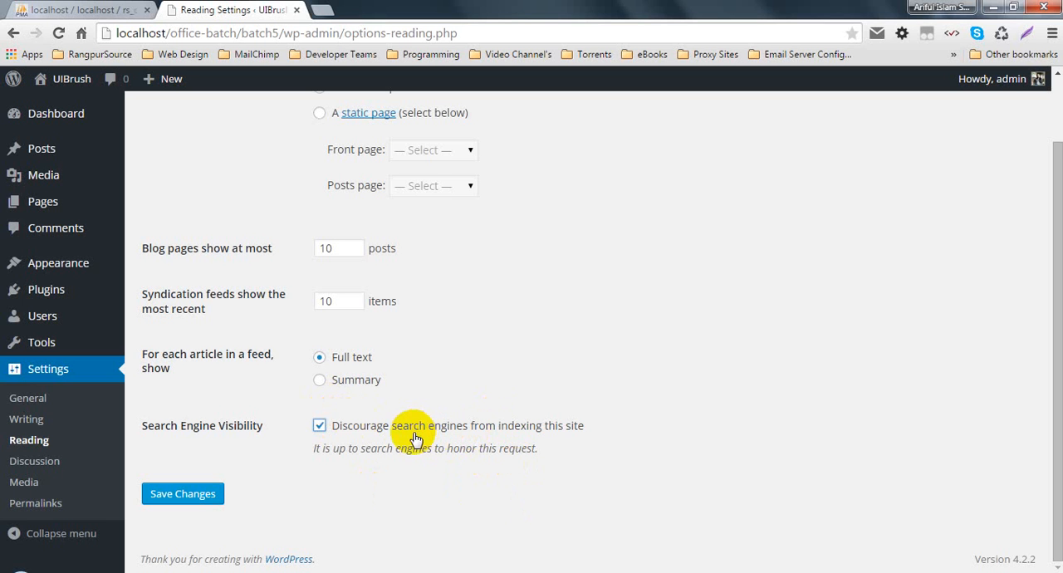
click(317, 427)
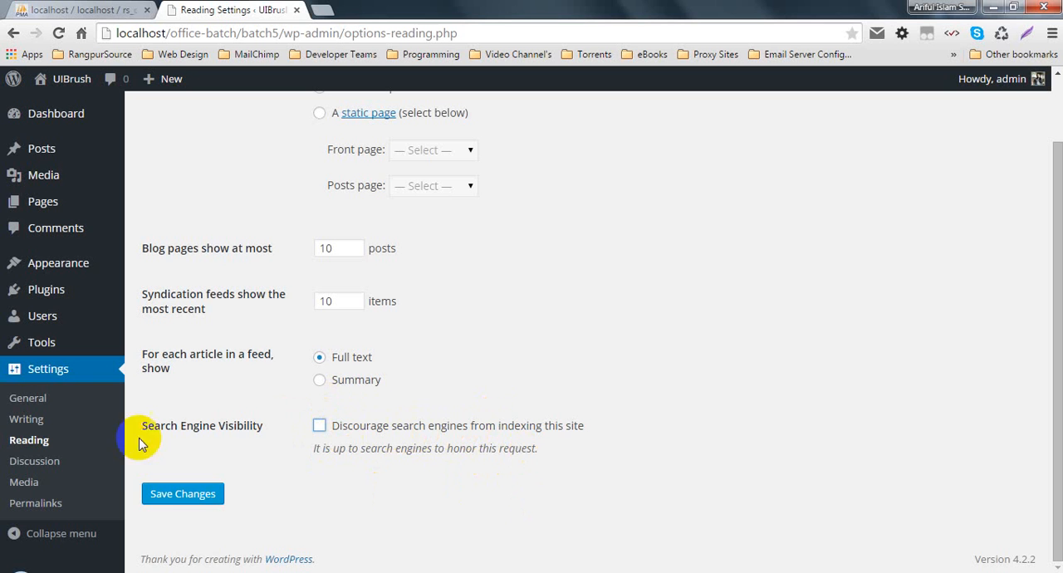
click(156, 494)
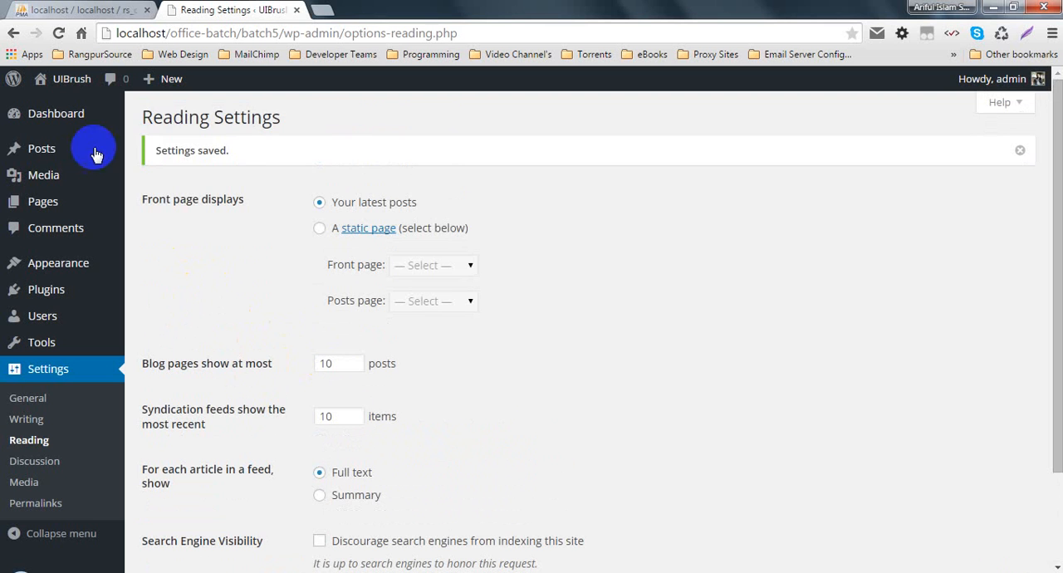
- Return from the Reading settings to the Dashboard home page
mouse_move(66, 108)
click(149, 119)
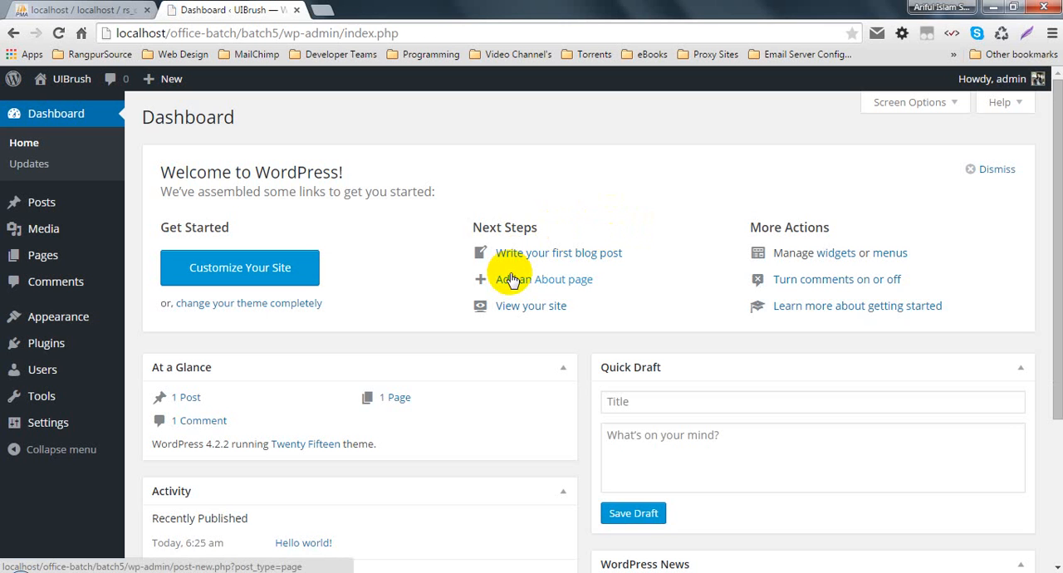
double_click(150, 119)
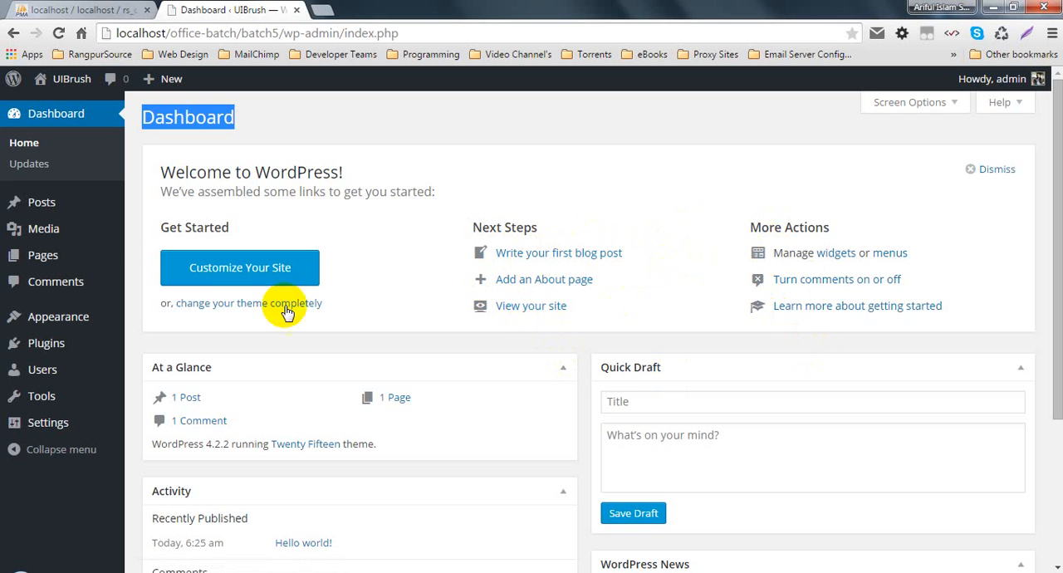
click(204, 91)
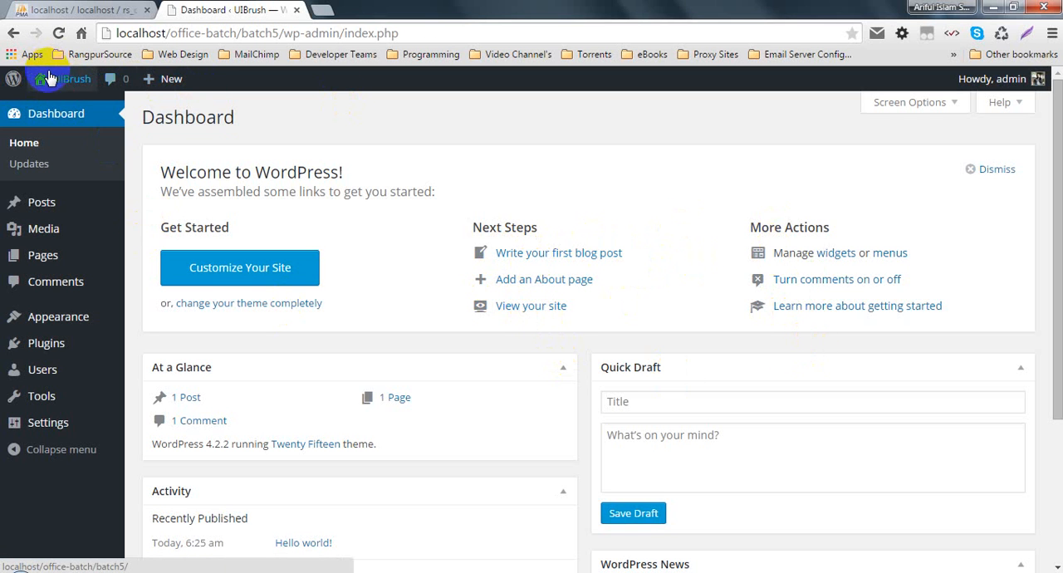
- Open the site's public front page in a new browser tab and look through it
mouse_move(52, 80)
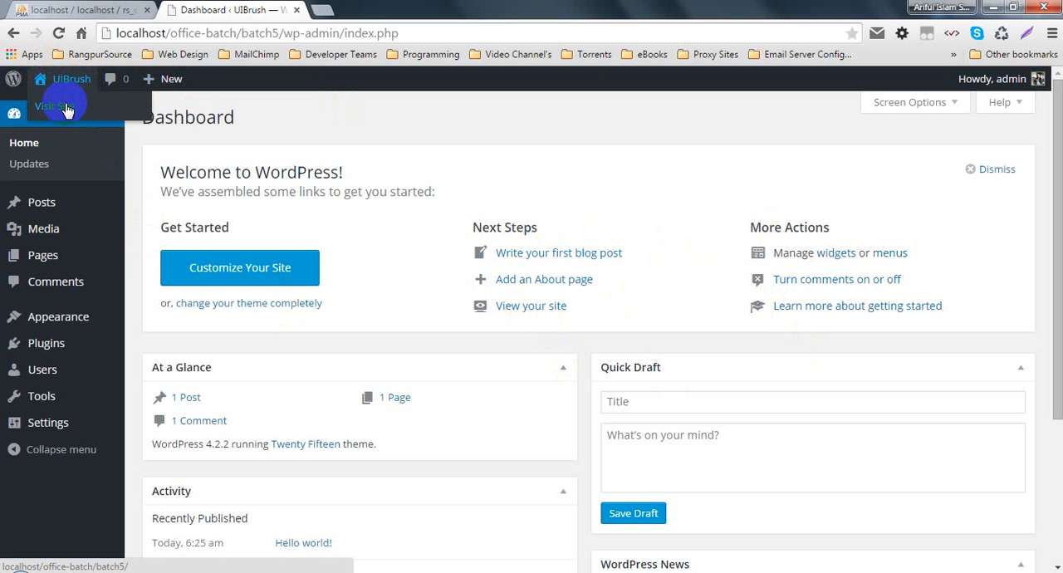
right_click(66, 106)
click(85, 114)
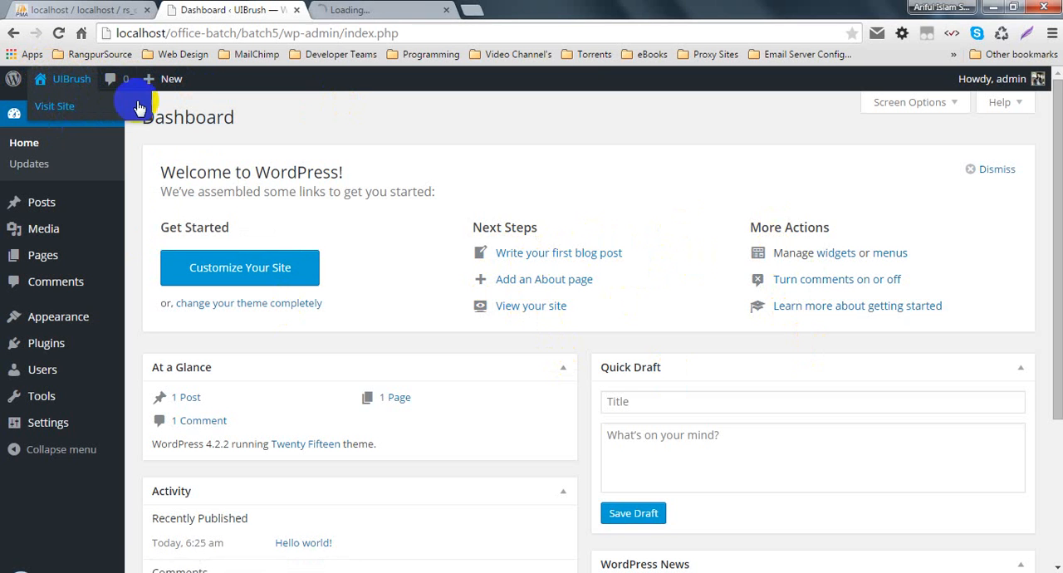
click(367, 7)
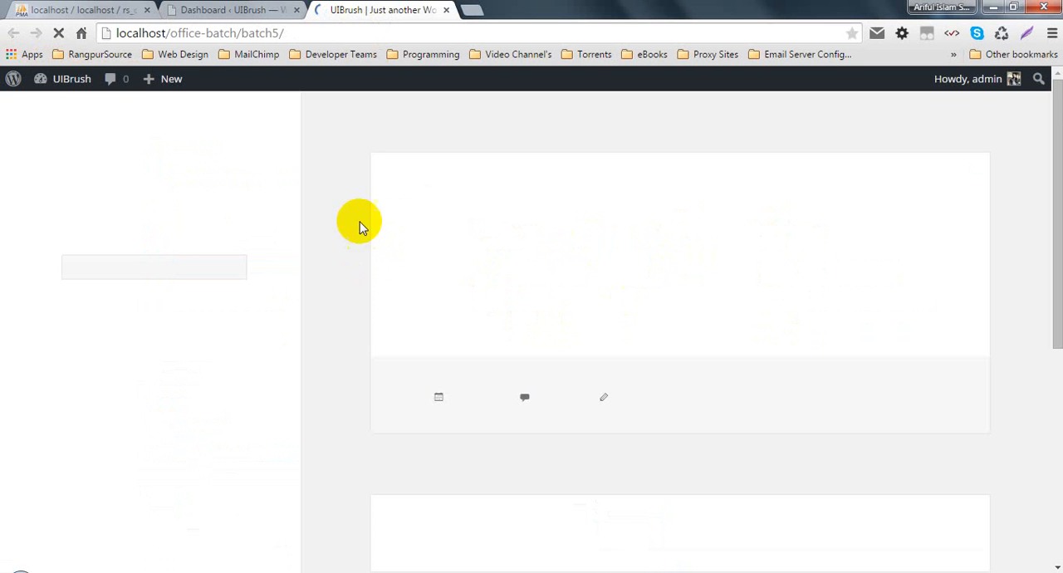
click(248, 9)
mouse_move(68, 83)
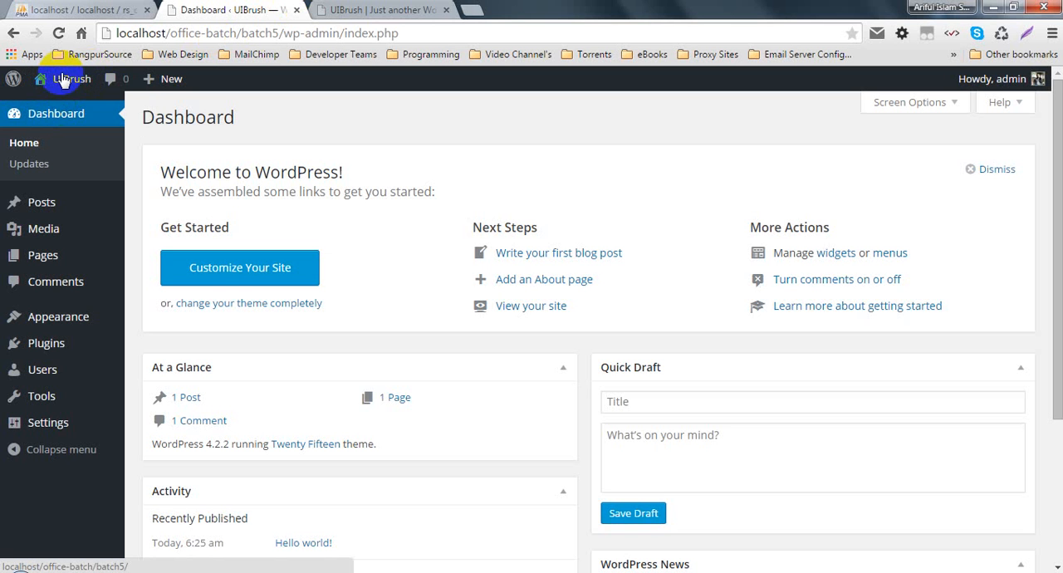
click(353, 9)
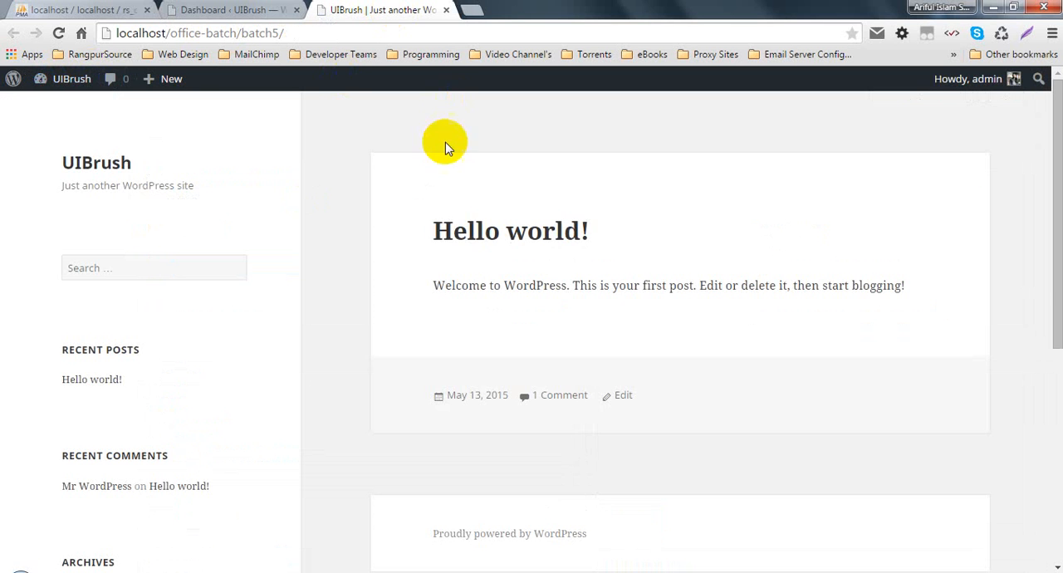
scroll(397, 371, down, 5)
scroll(383, 328, up, 5)
- Go back to the admin area and open the page of installed themes
click(249, 10)
mouse_move(52, 323)
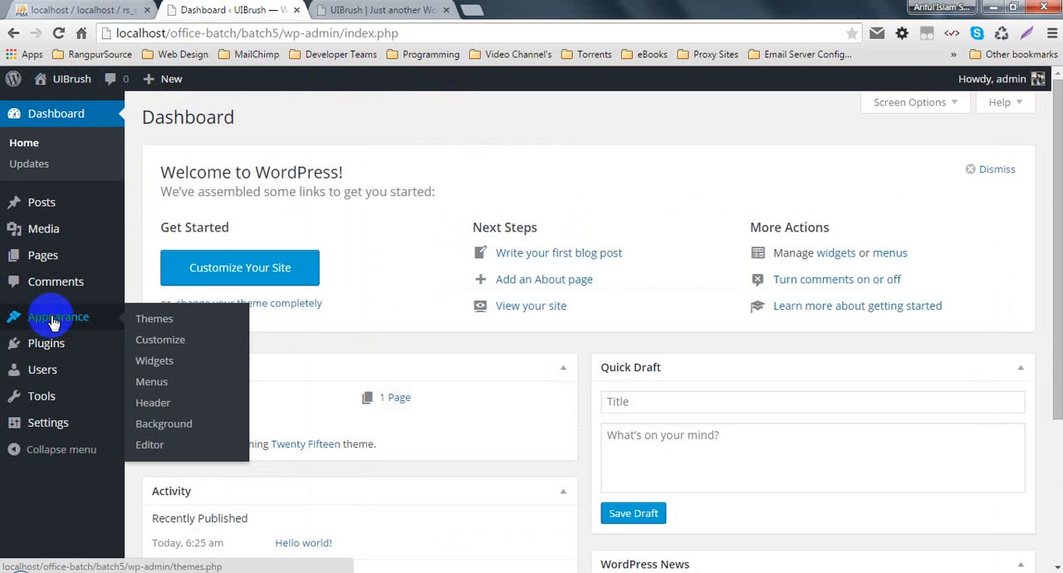
click(166, 330)
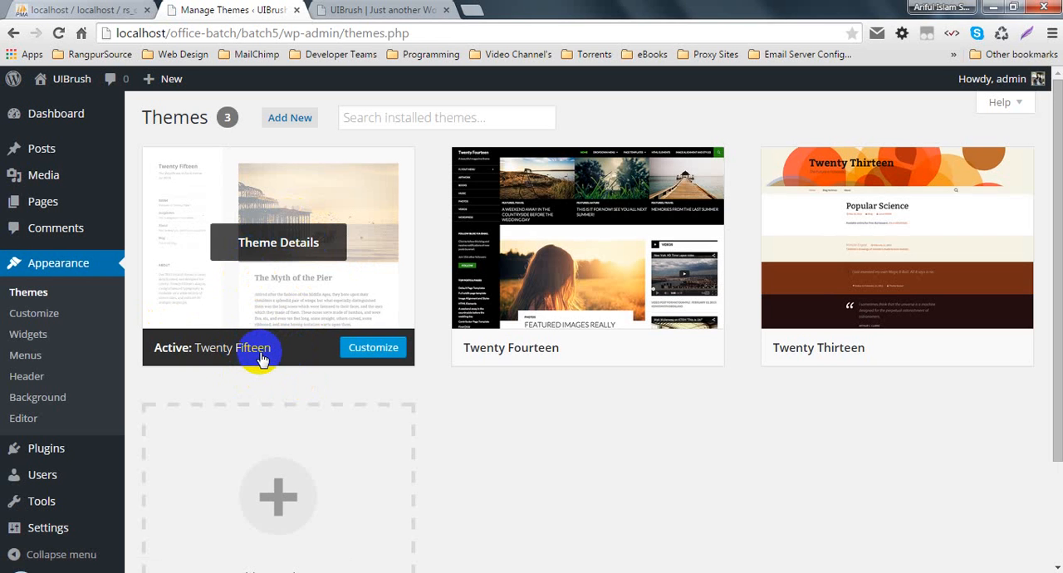
- Compare the public front page, down to its footer, with the active theme on the themes page
click(382, 10)
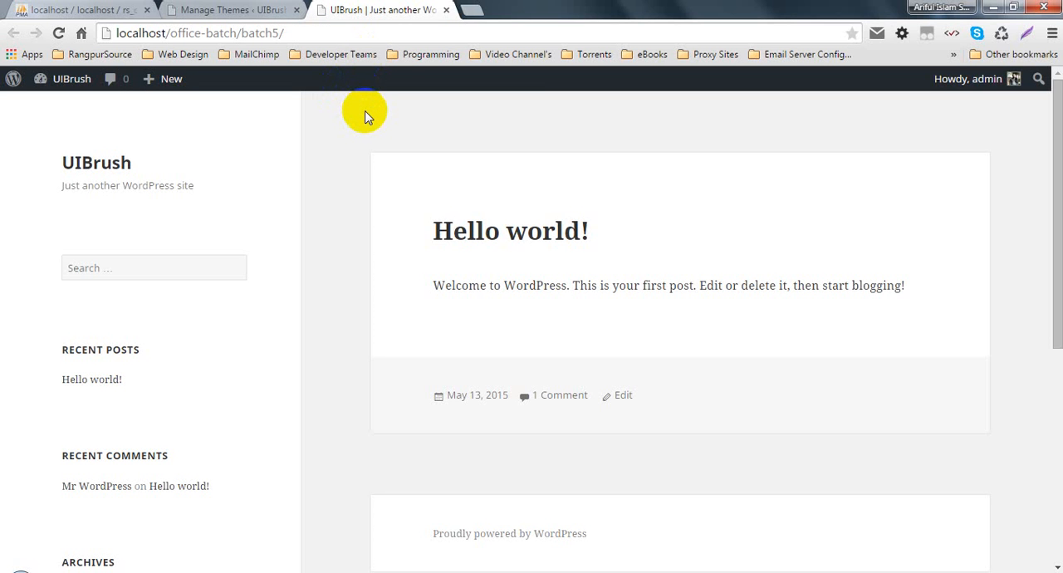
click(383, 142)
scroll(843, 294, down, 5)
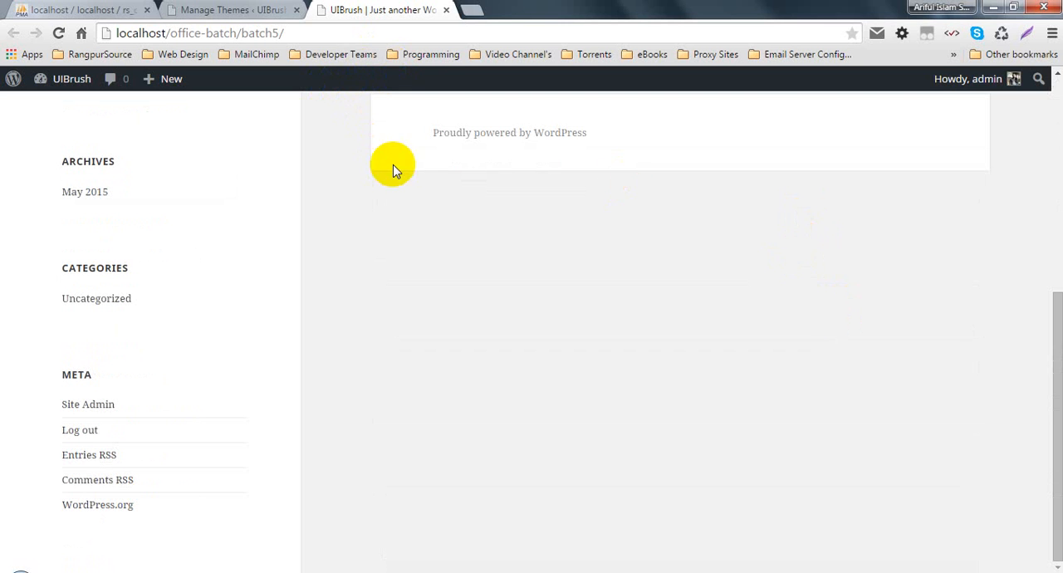
click(200, 10)
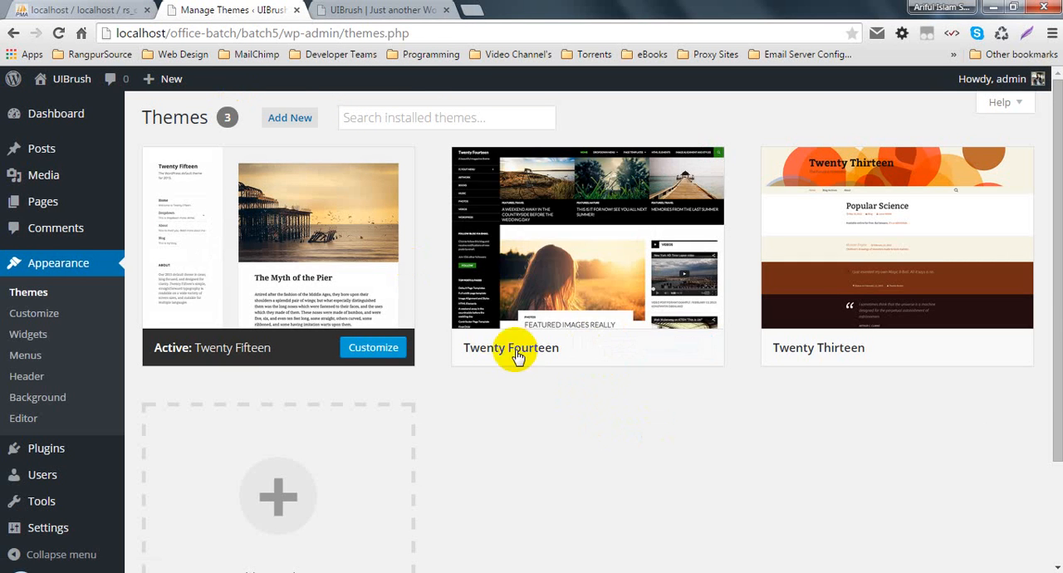
click(357, 10)
click(268, 10)
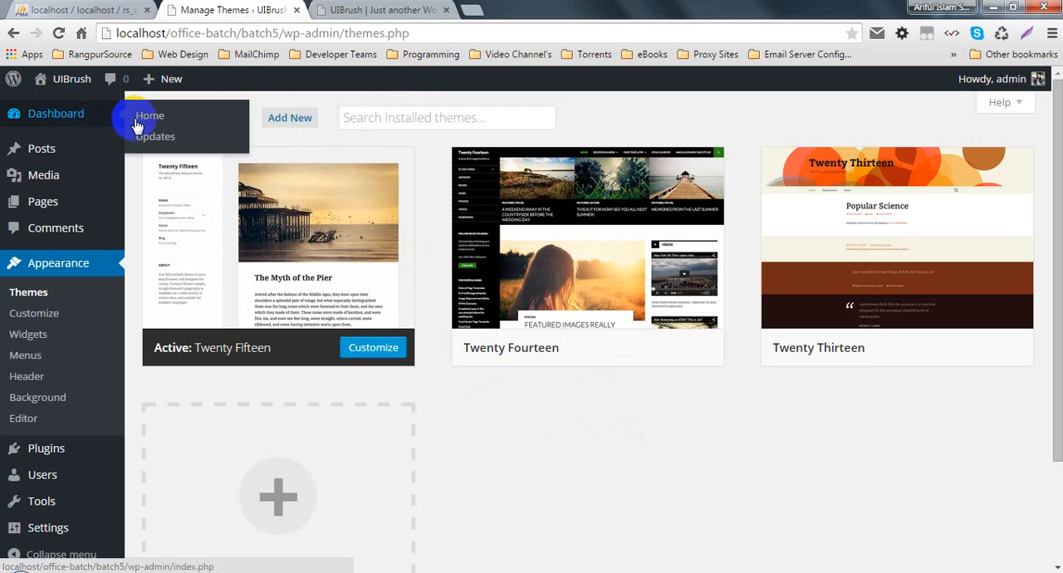
- Reopen the Dashboard home page, view the top of the public front page, and switch back to the Dashboard
click(137, 121)
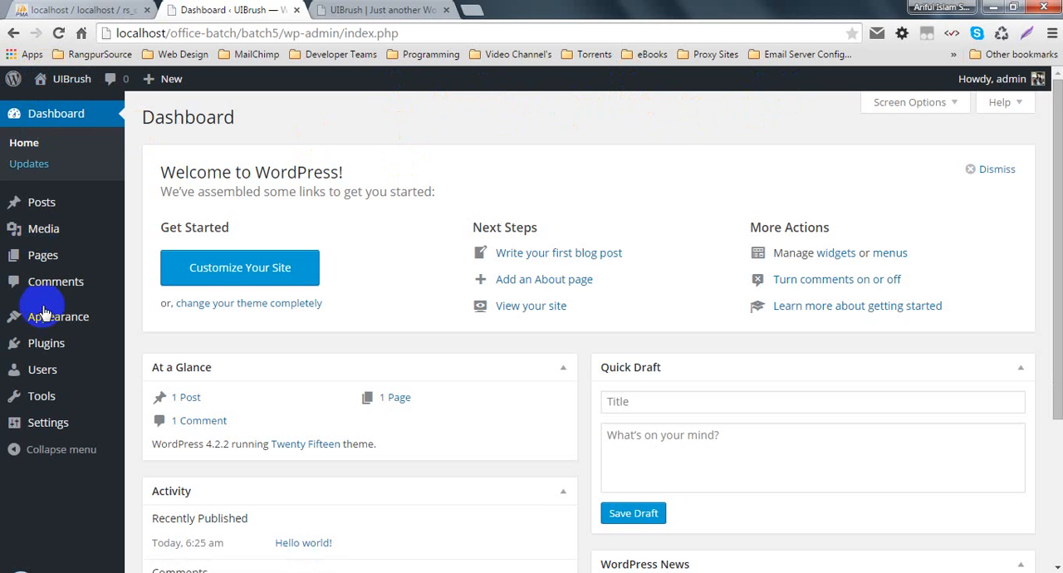
click(66, 119)
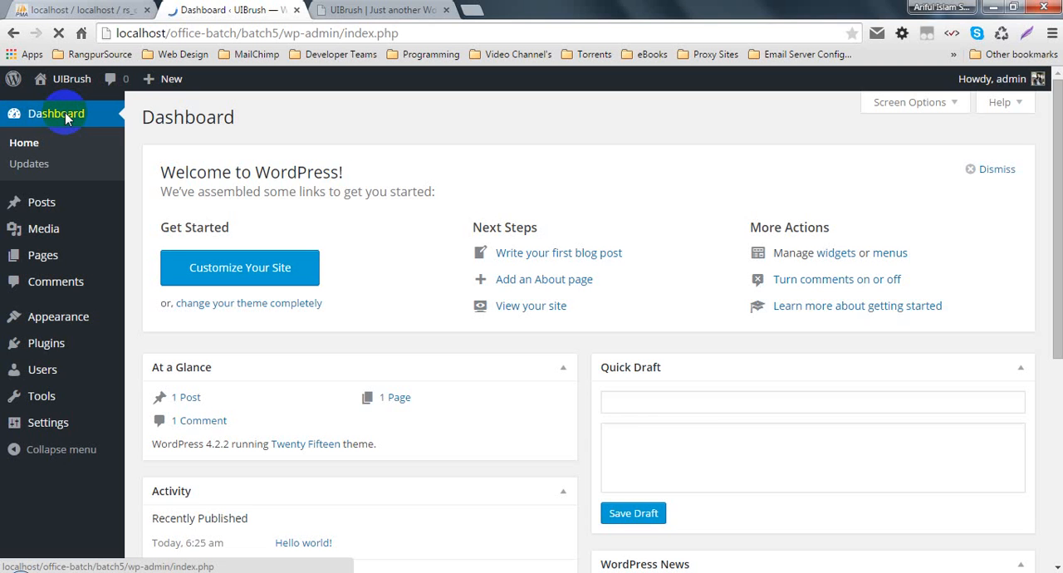
click(66, 120)
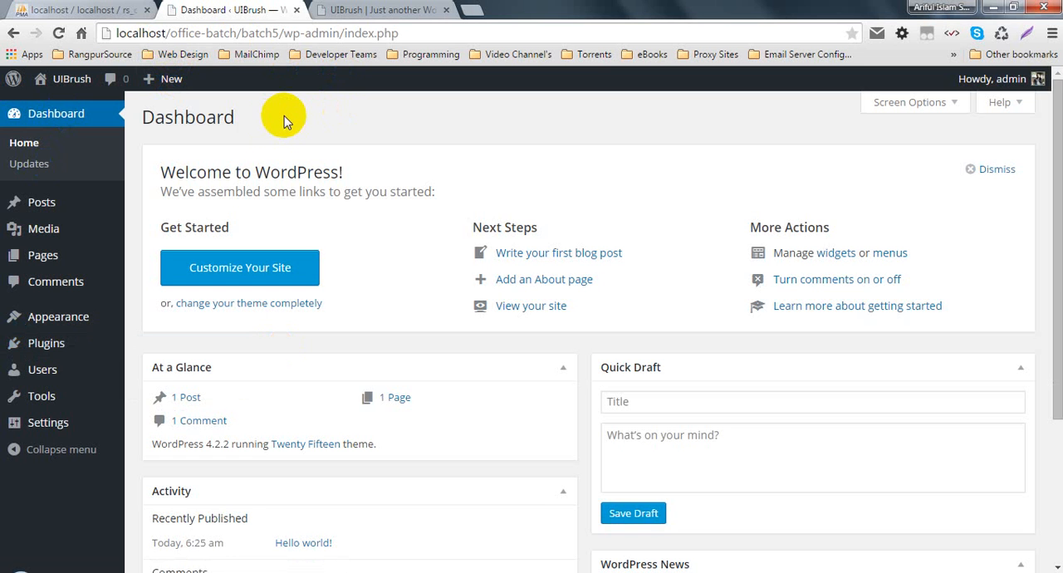
click(378, 11)
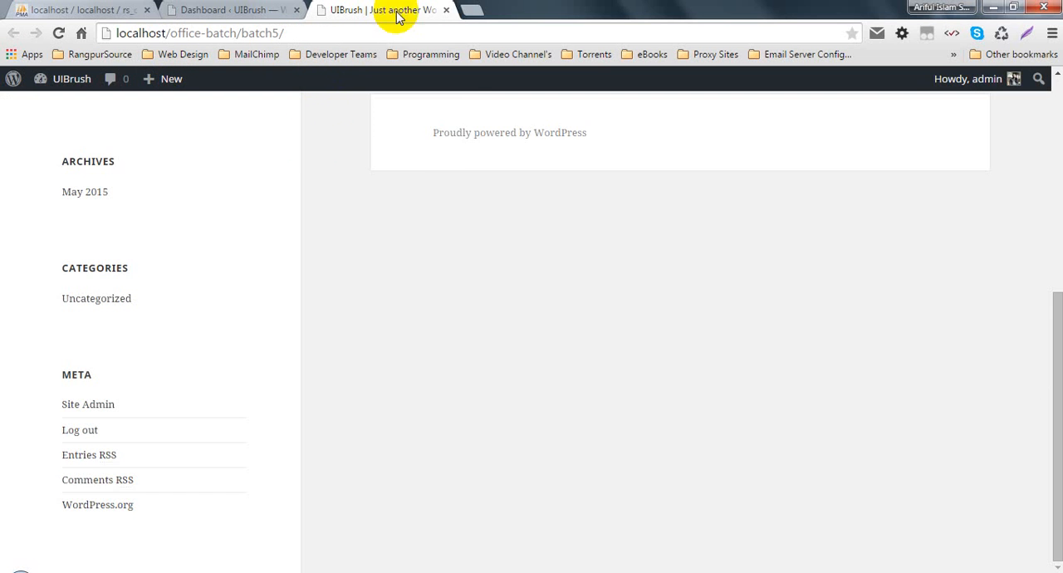
scroll(456, 175, up, 10)
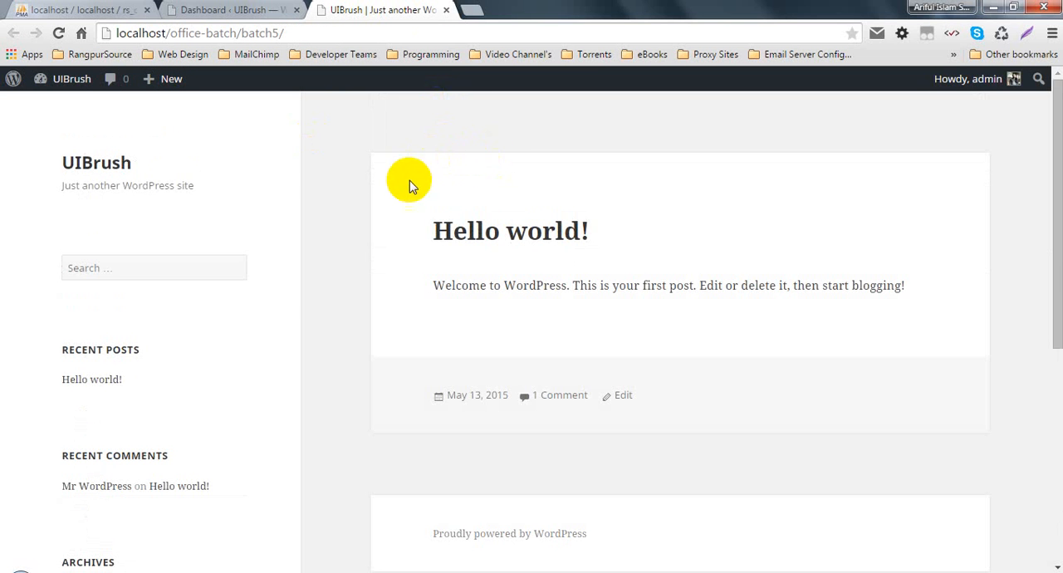
click(197, 10)
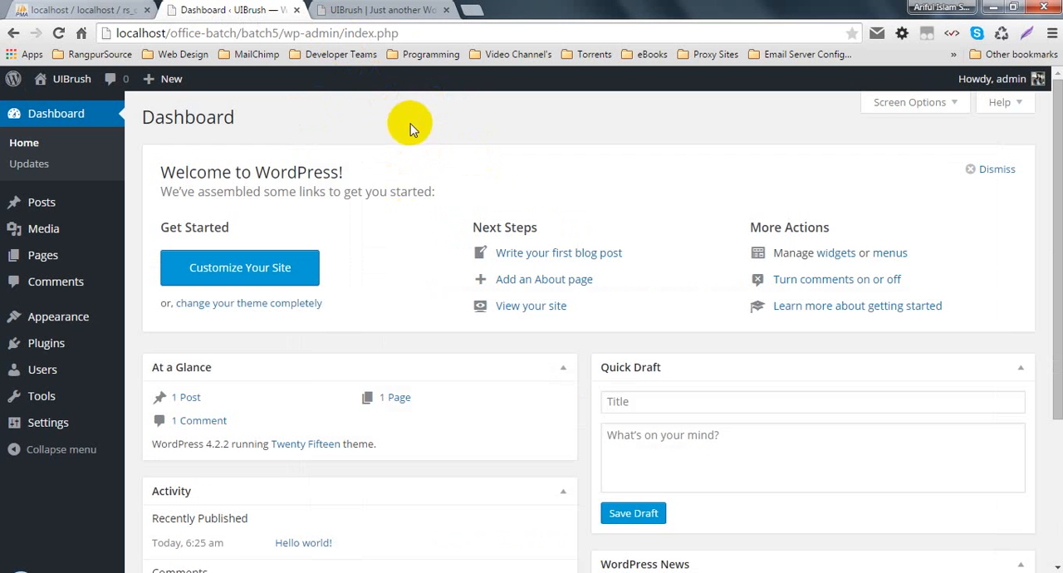